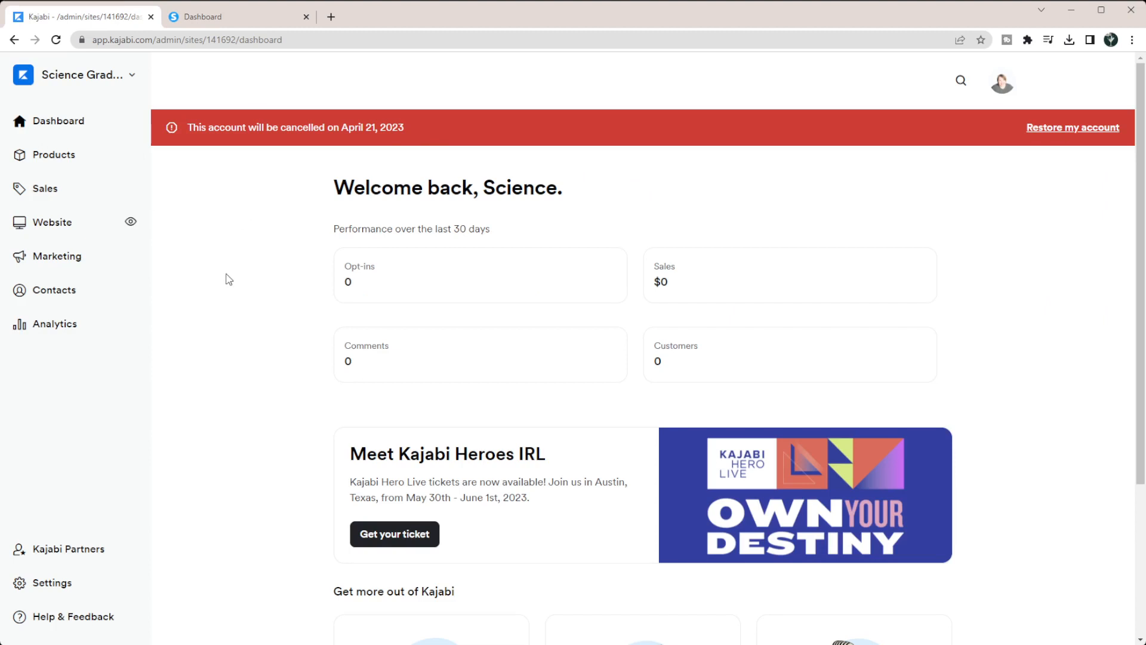
Compare the systeme.io dashboard with the Kajabi dashboard, looking over the performance overview in each.
click(222, 23)
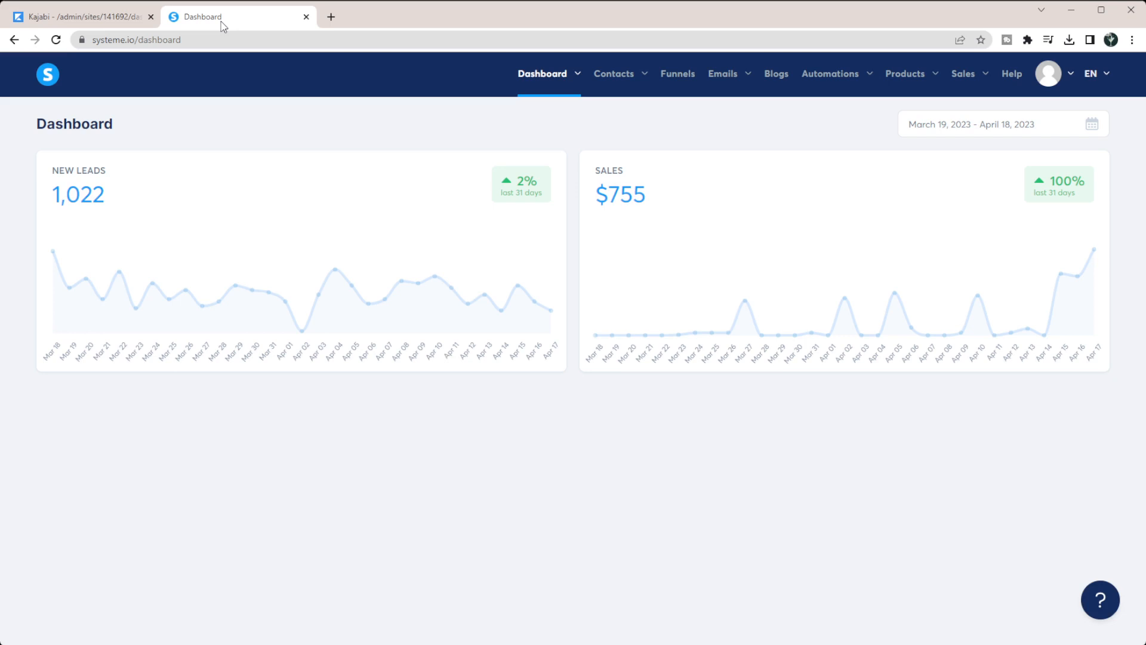
click(89, 21)
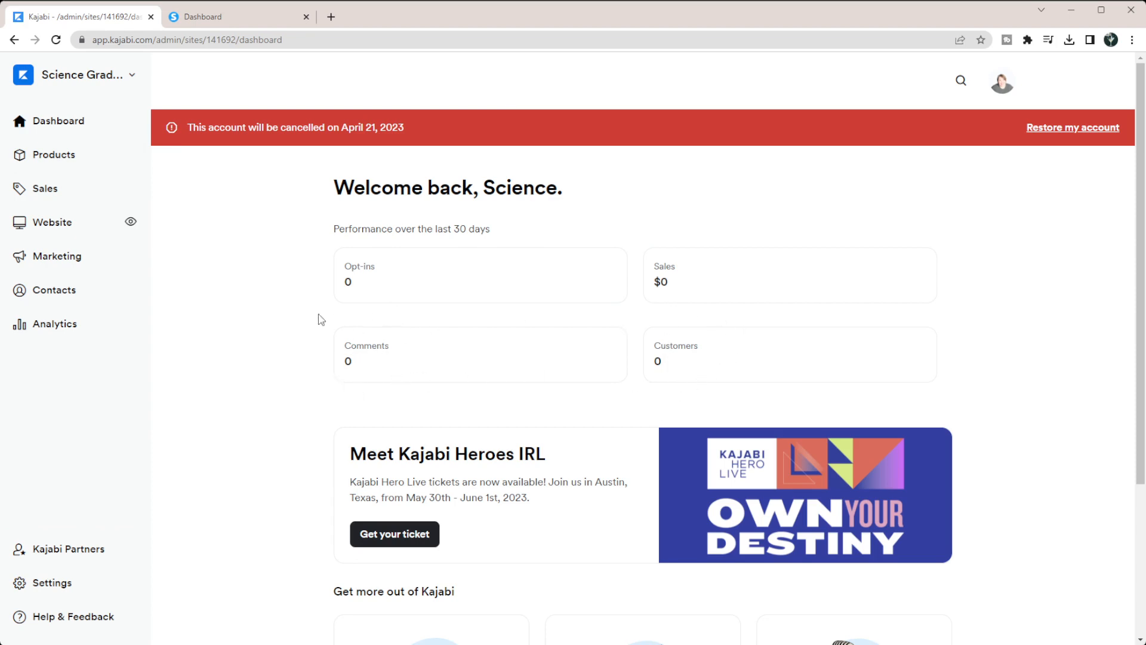
scroll(311, 319, down, 3)
scroll(244, 233, up, 4)
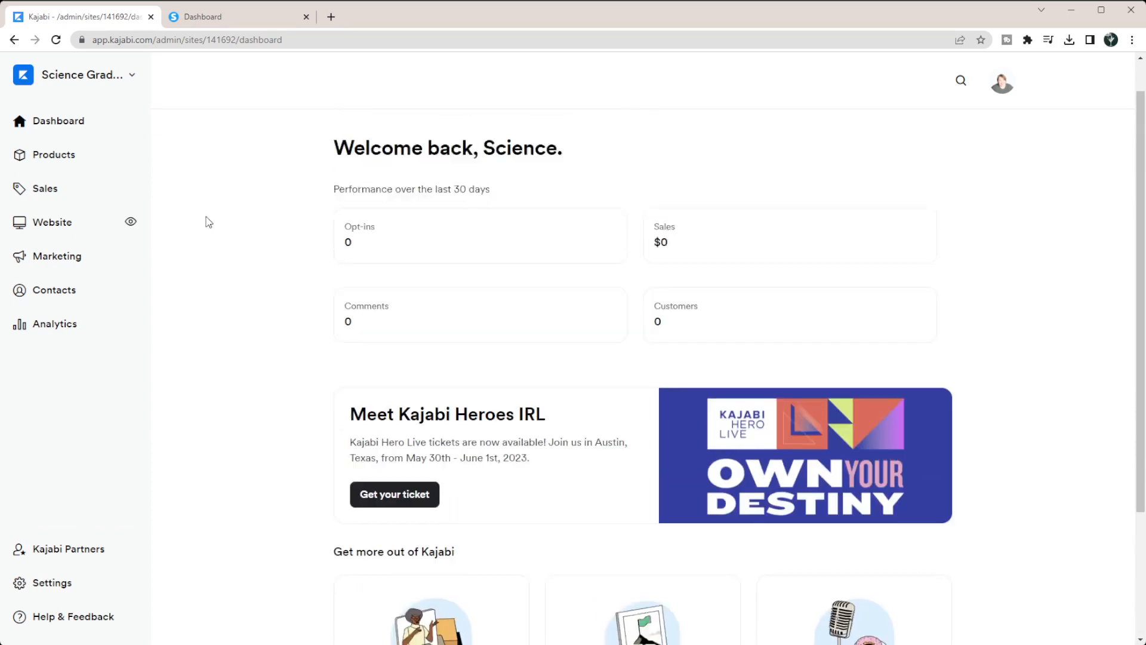
click(199, 23)
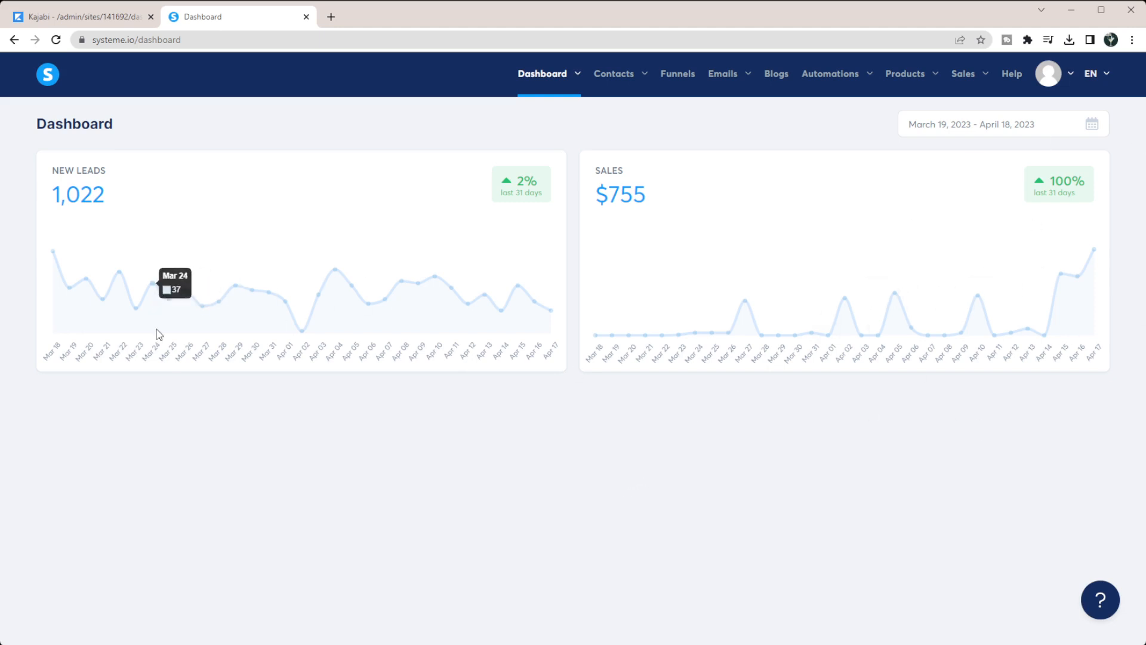
click(113, 19)
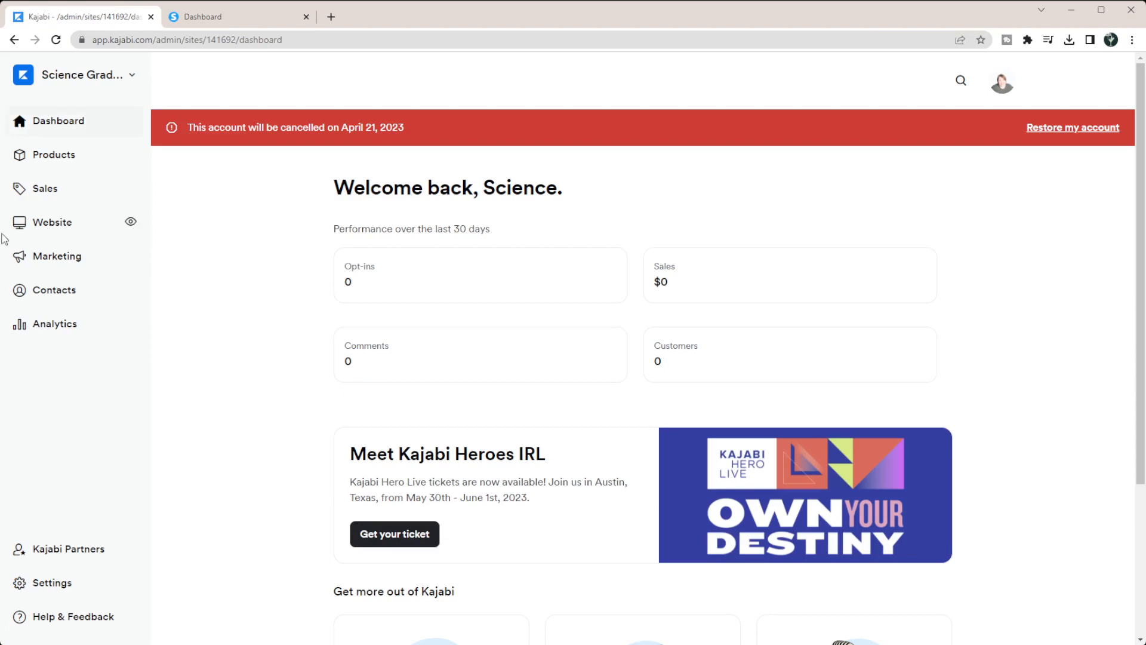
View the full product list in Kajabi, and switch to systeme.io to view its available product types.
click(40, 155)
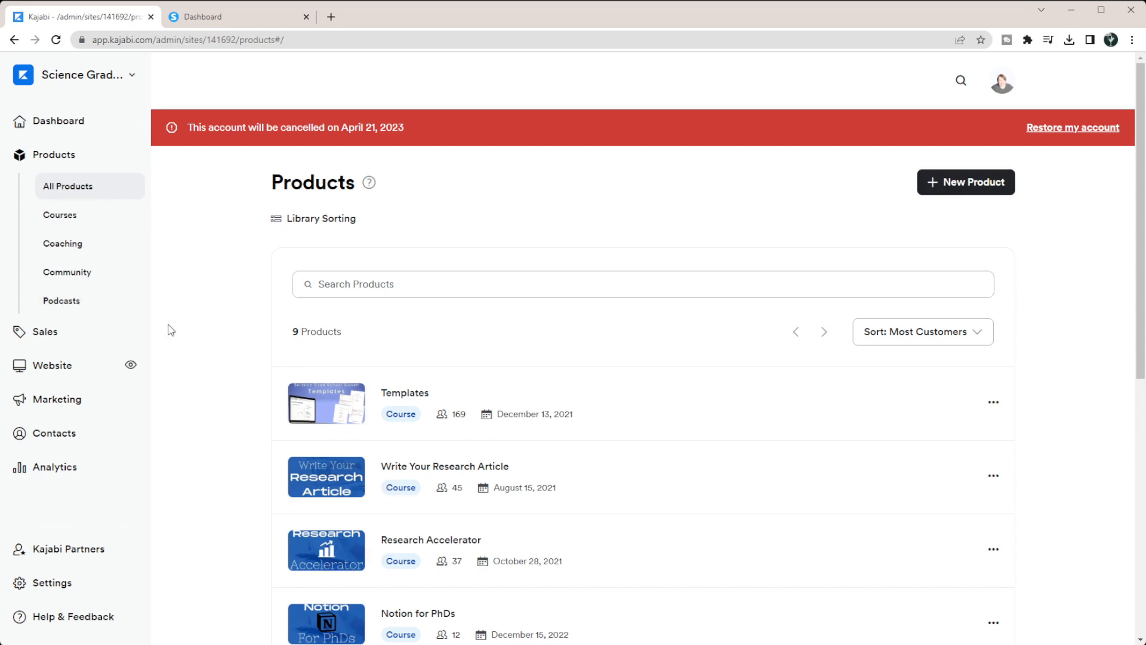
click(229, 16)
mouse_move(966, 78)
mouse_move(926, 74)
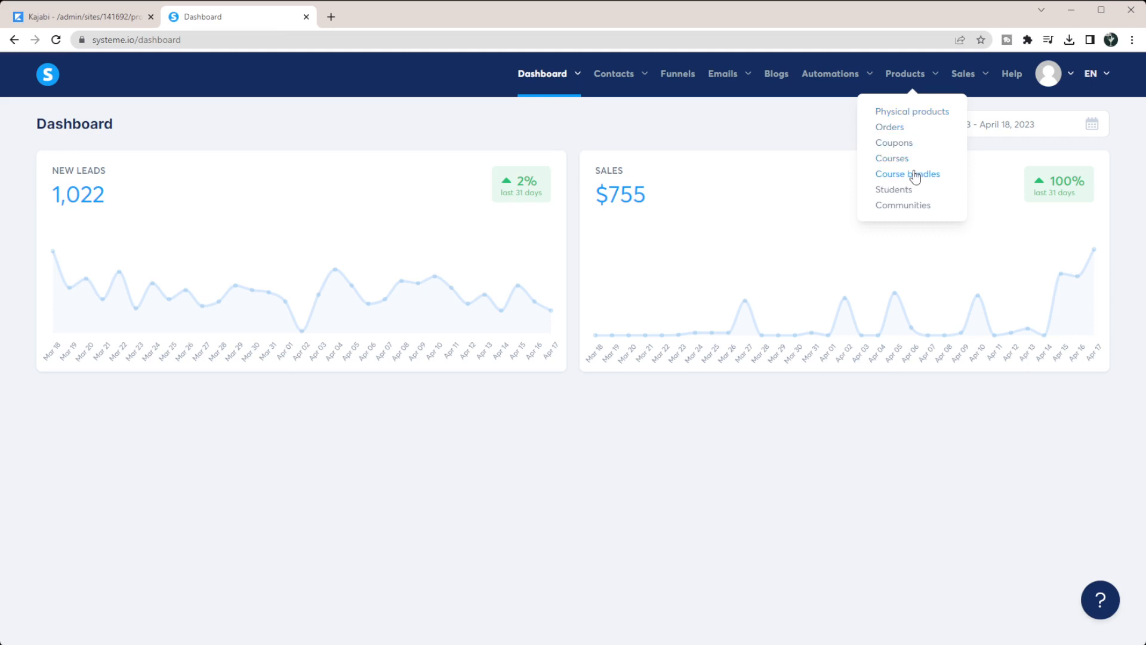
Switch back to Kajabi and open the Notion for PhDs course to view its outline of modules.
click(98, 16)
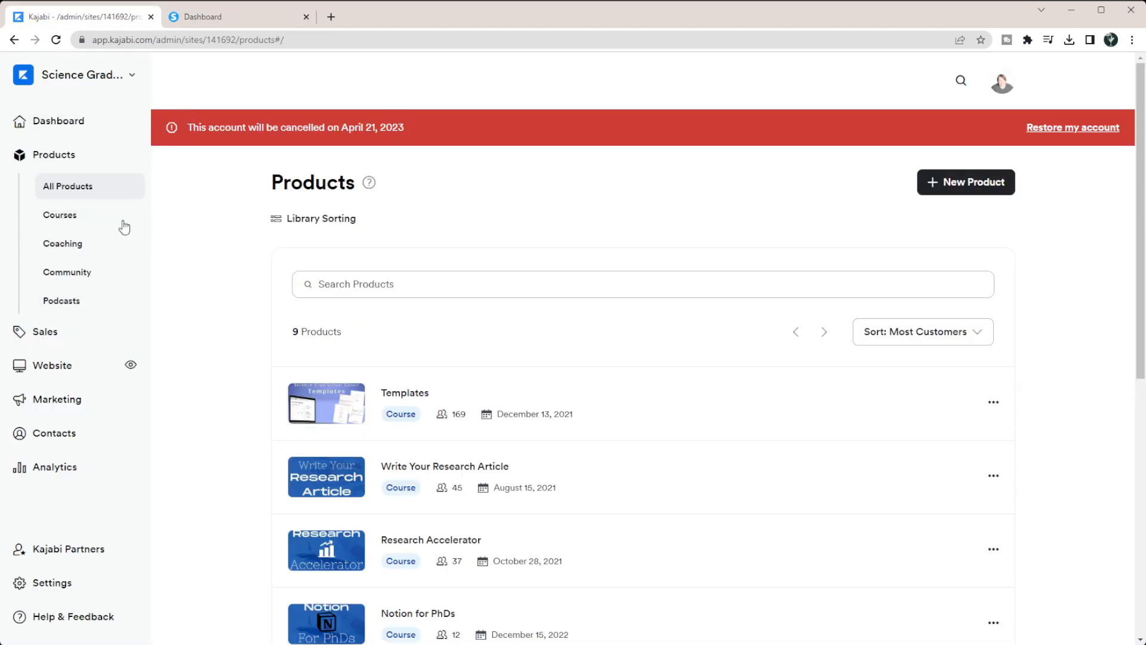
click(76, 226)
click(438, 341)
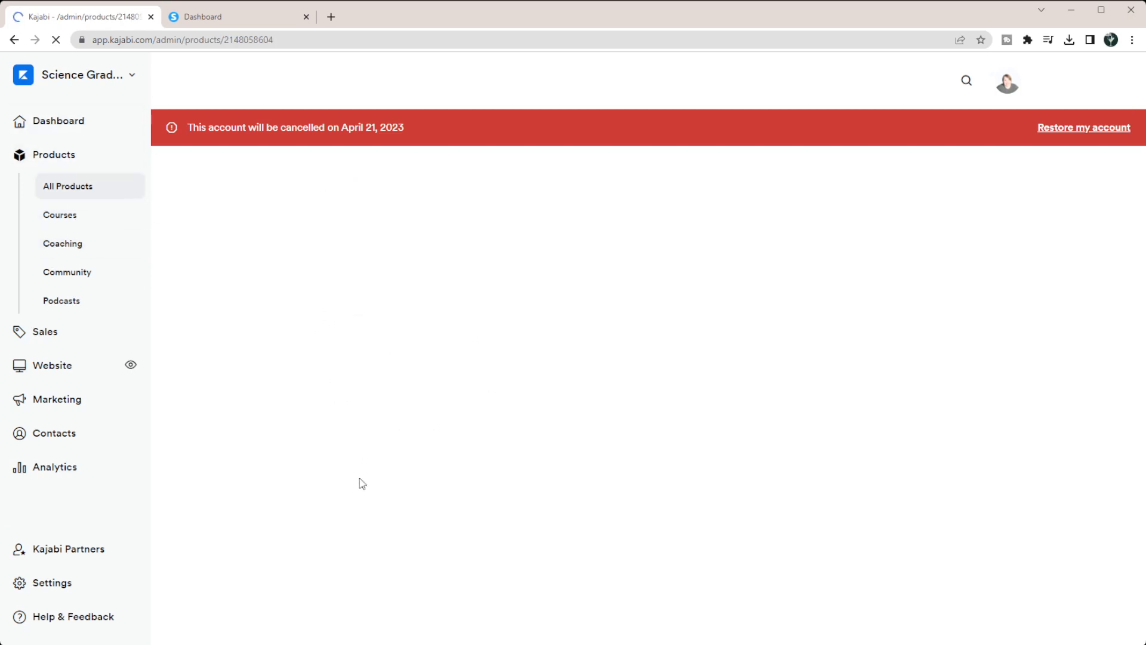
scroll(282, 287, down, 2)
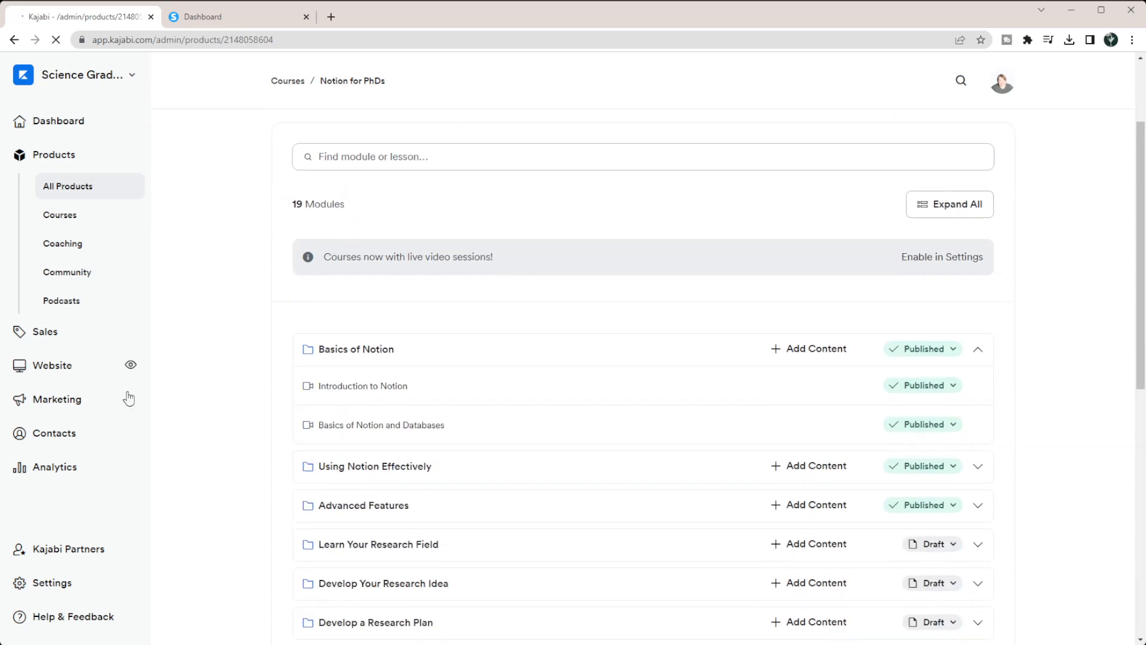
scroll(274, 305, down, 2)
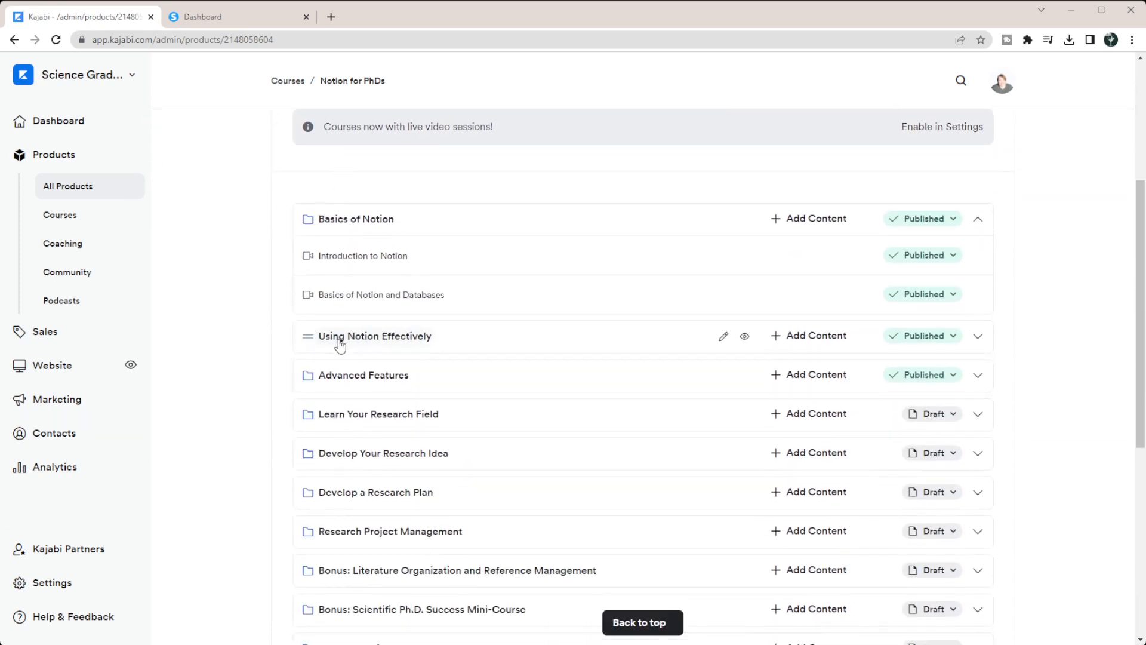
Check which content types can be added to the Using Notion Effectively module and look through the whole course outline.
click(798, 341)
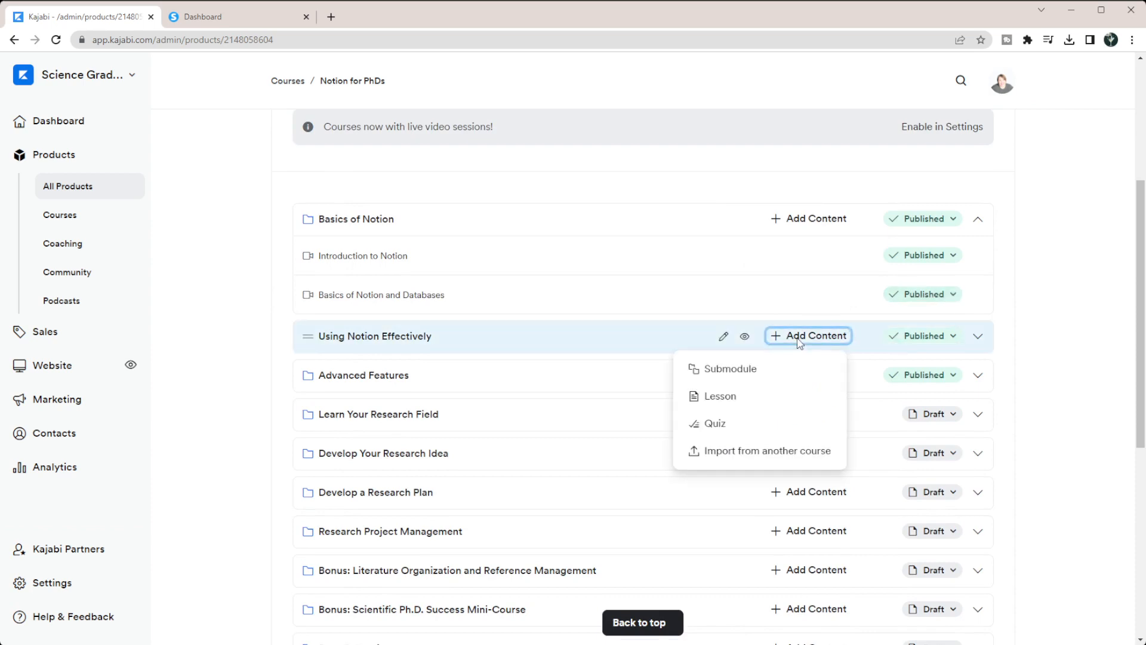
click(281, 328)
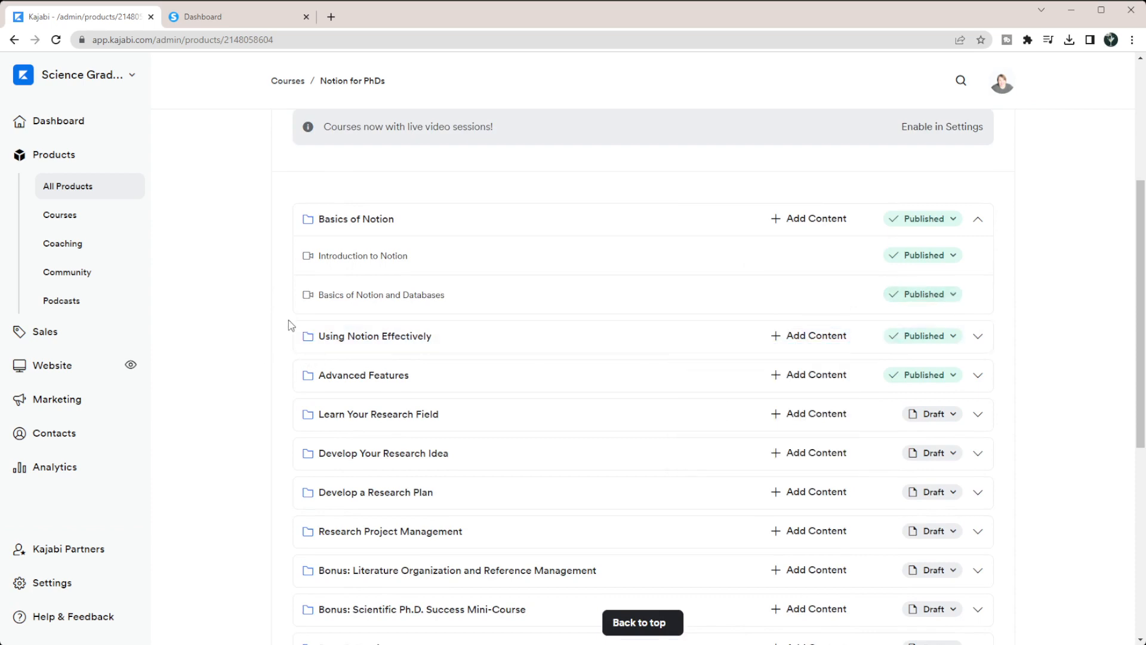
scroll(320, 335, down, 6)
scroll(357, 395, up, 10)
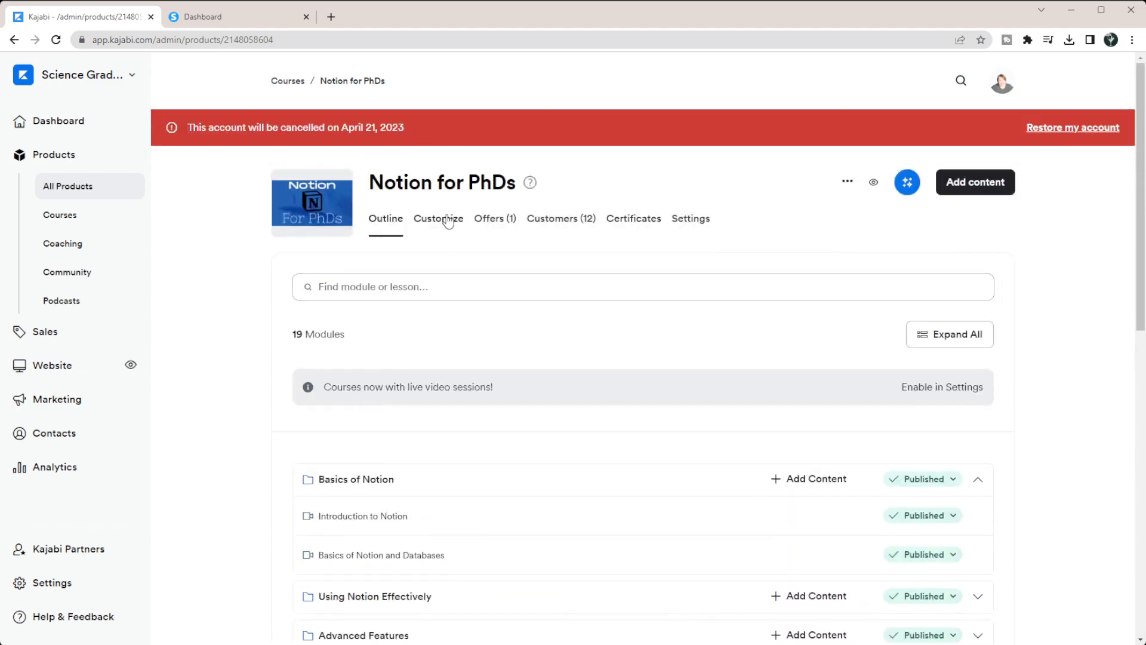
Open the Introduction to Notion lesson, dismiss the Lesson Expander promotion, and review its media, text, downloads, comment and automation settings.
scroll(301, 235, down, 2)
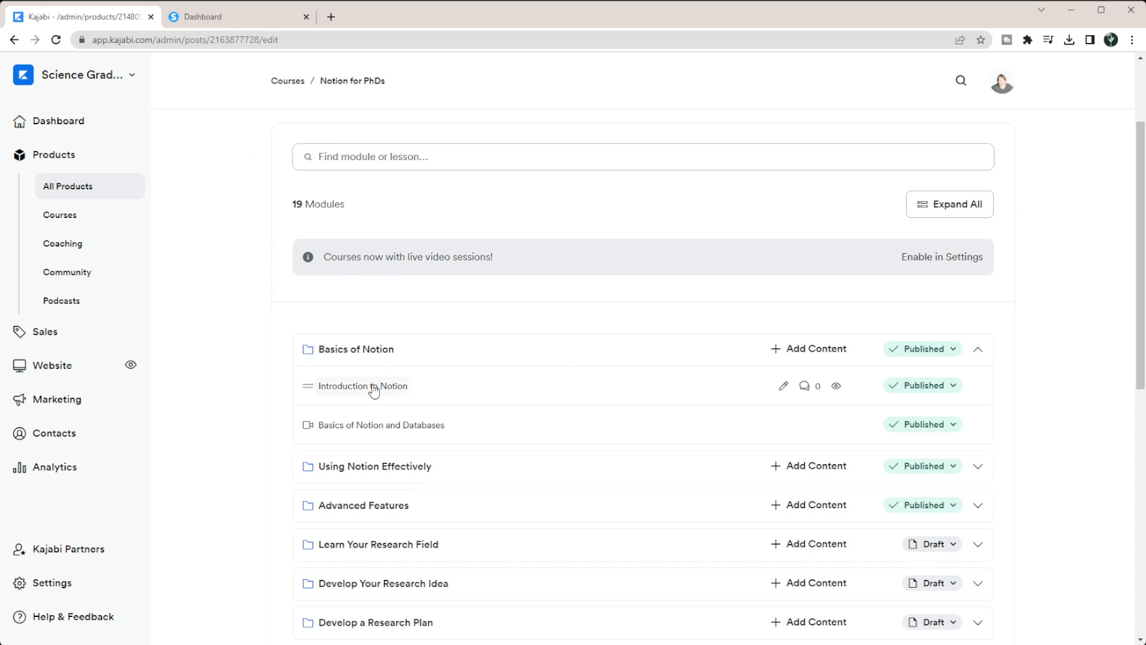
click(373, 390)
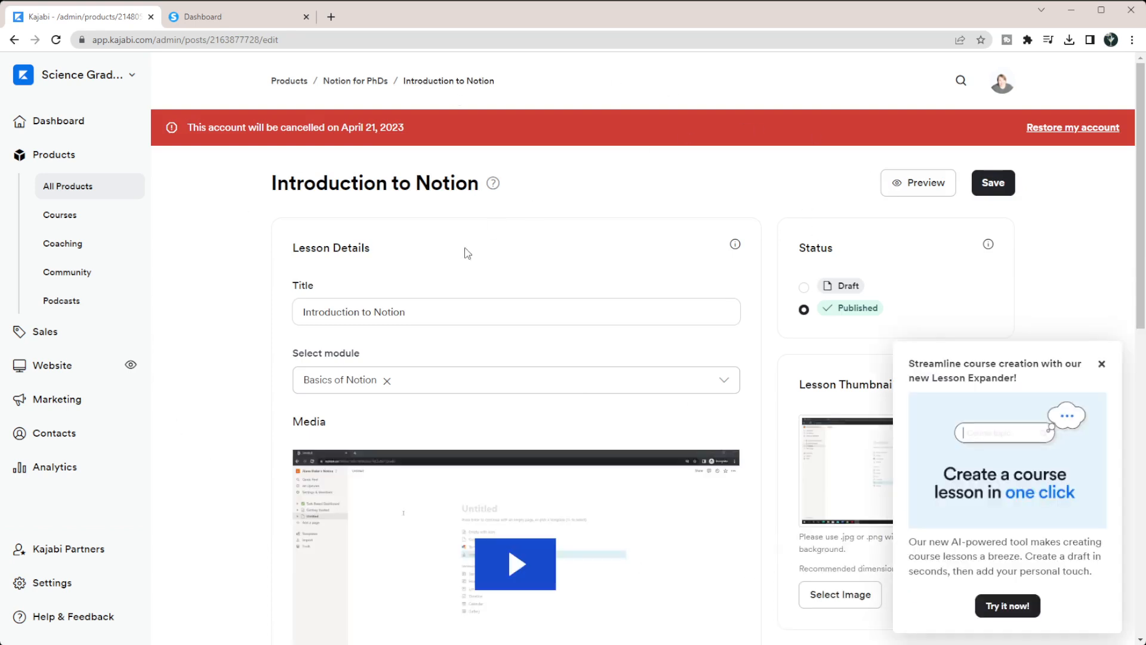
scroll(460, 248, down, 1)
click(1101, 364)
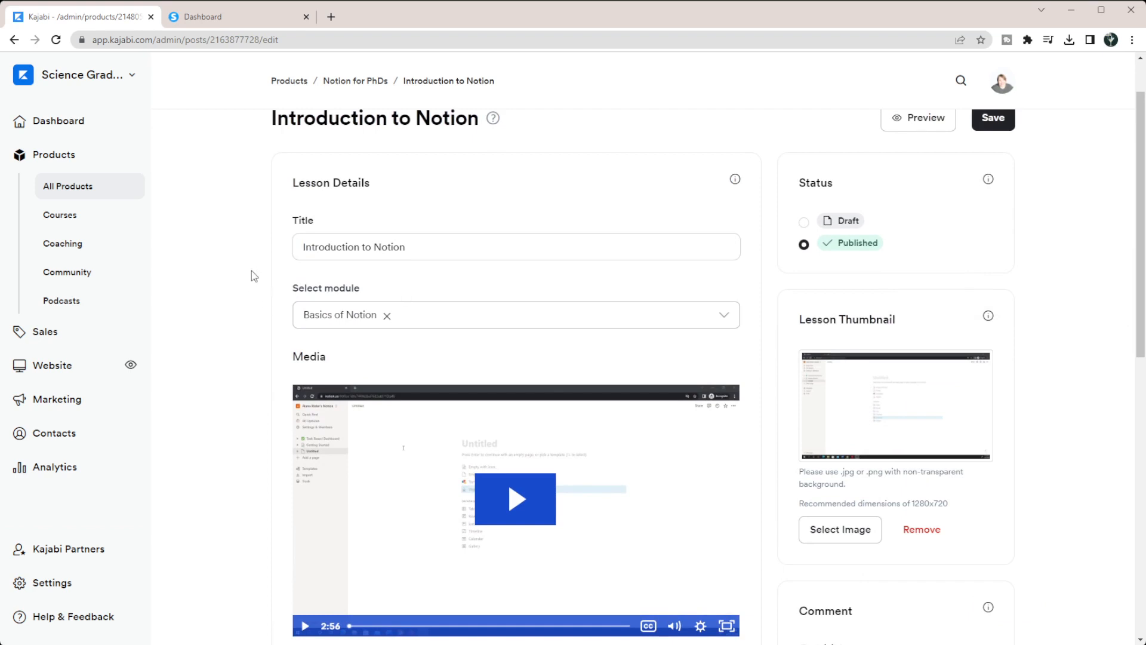
scroll(256, 279, down, 2)
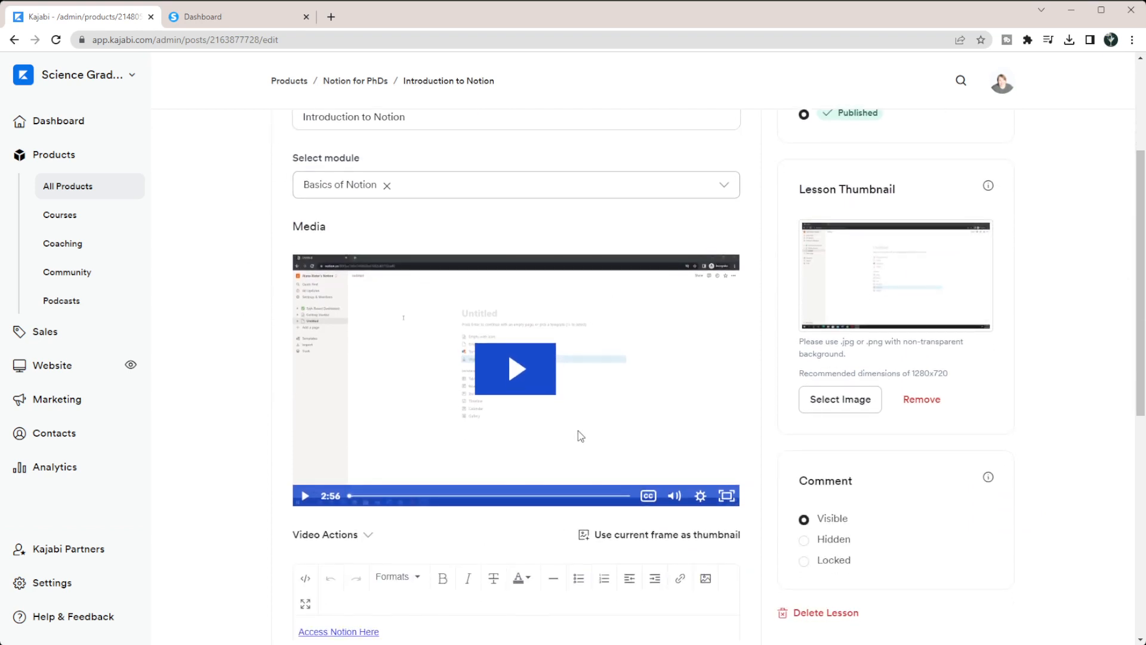
scroll(577, 431, down, 5)
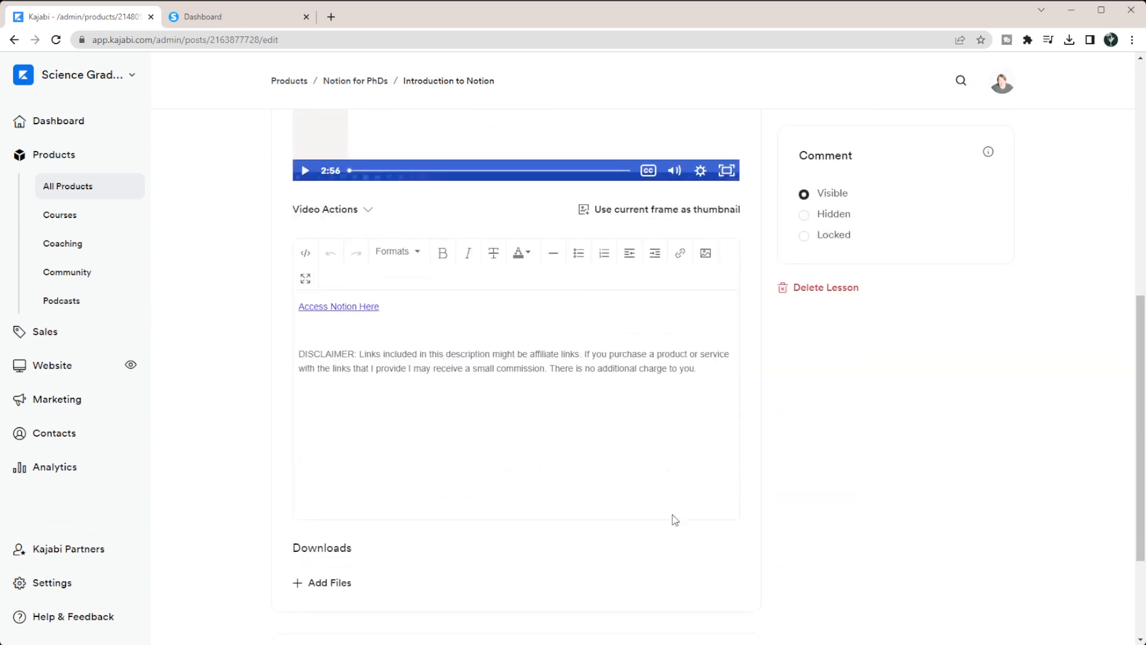
scroll(458, 499, down, 3)
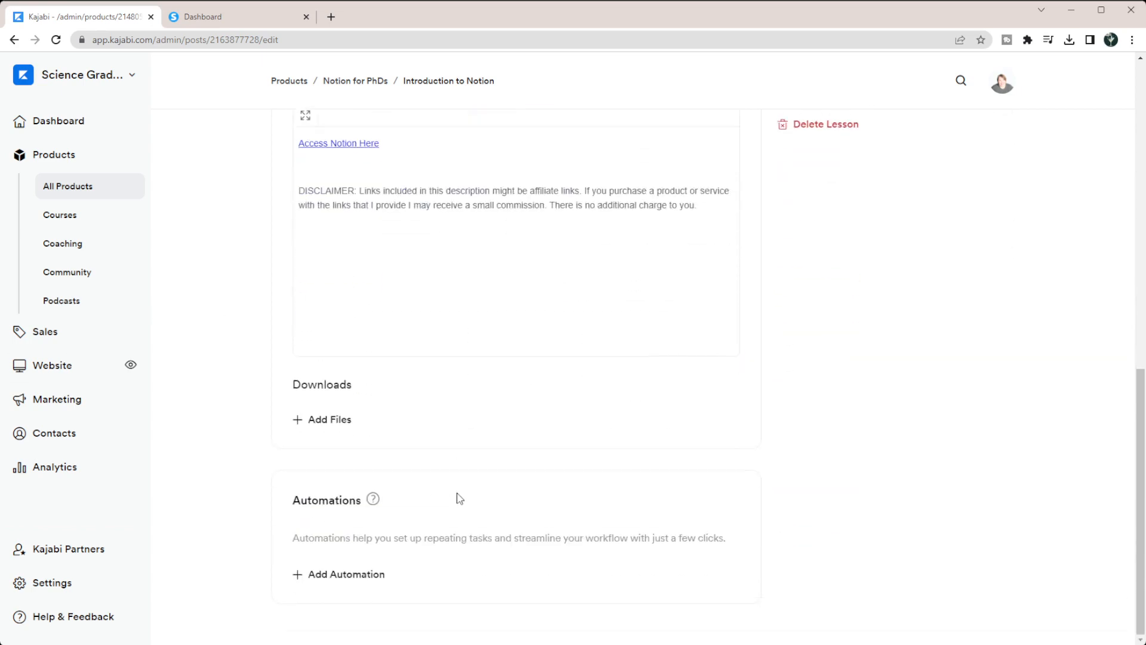
scroll(458, 500, up, 11)
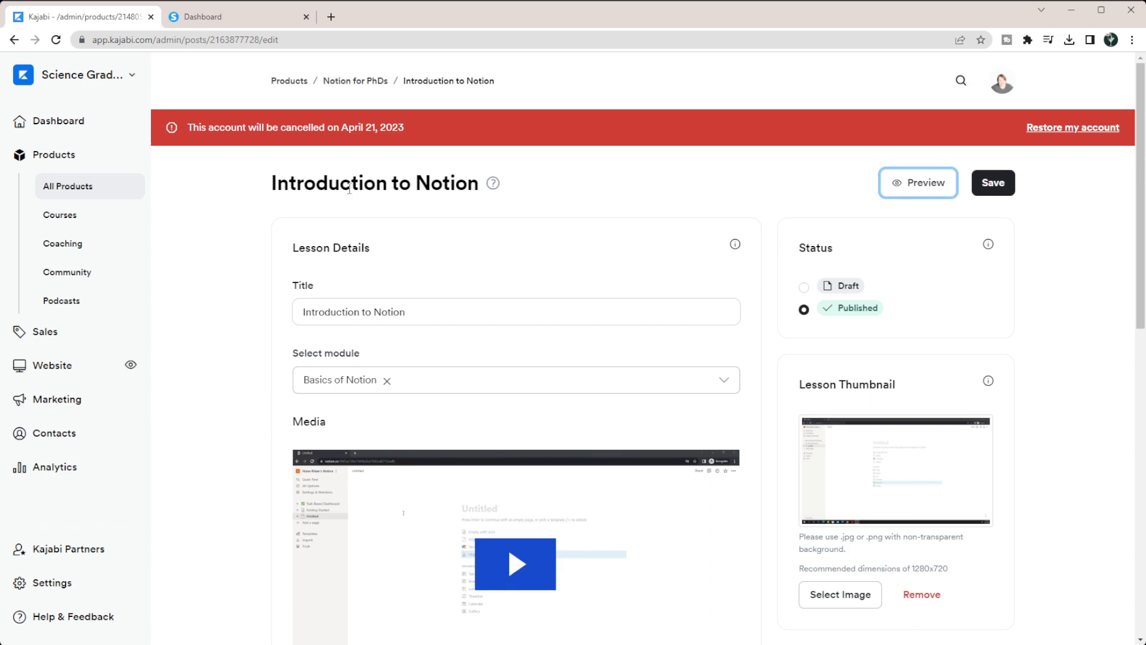
Switch to systeme.io, open the Notion for PhDs course and expand its Notion For PhDs module to show the lectures.
click(179, 17)
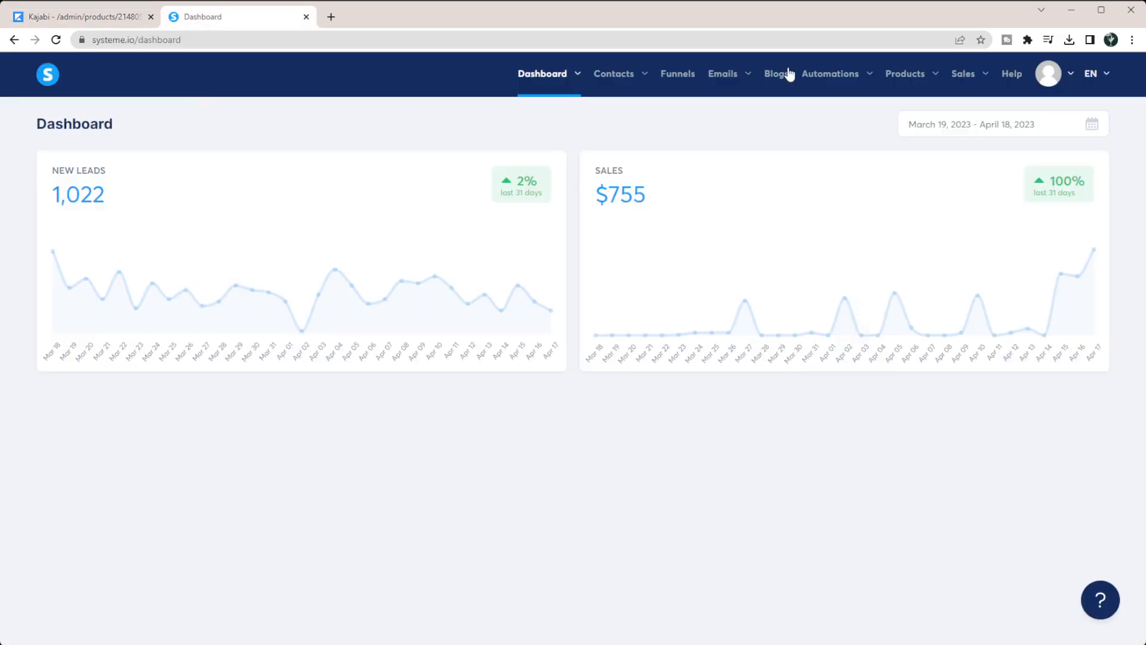
mouse_move(907, 77)
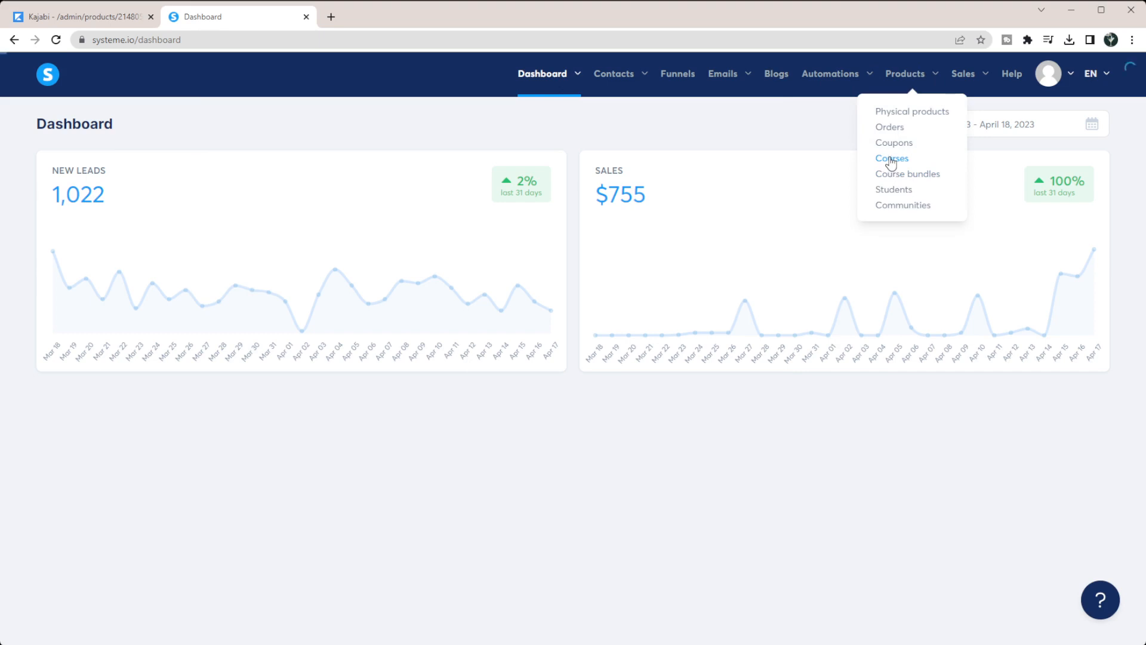
click(889, 158)
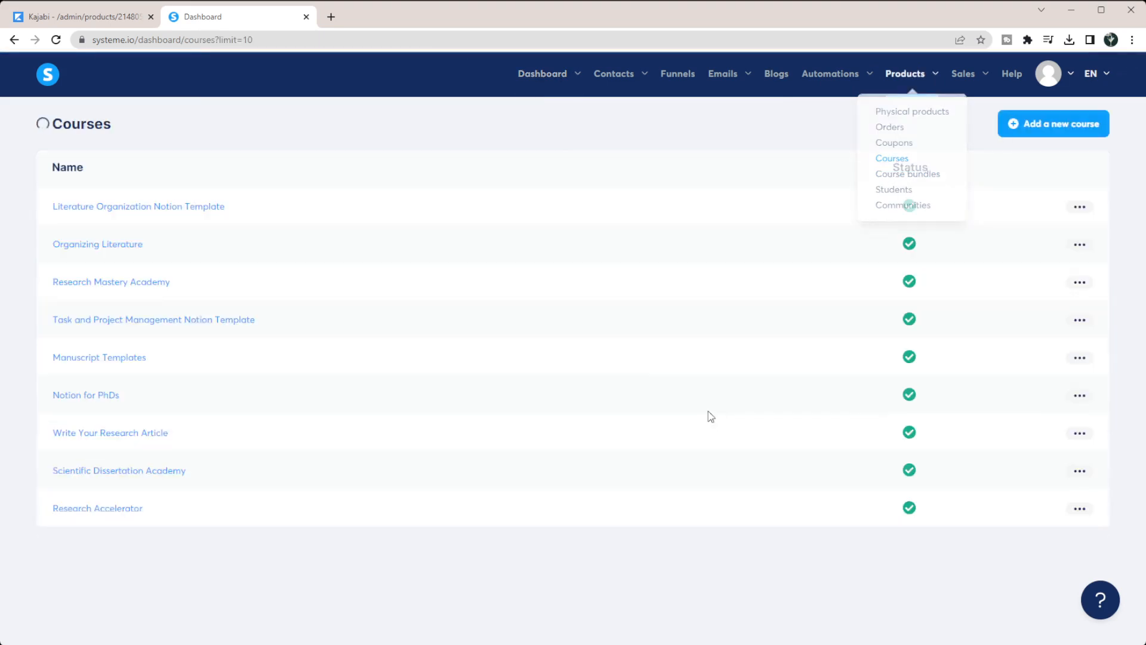
click(96, 395)
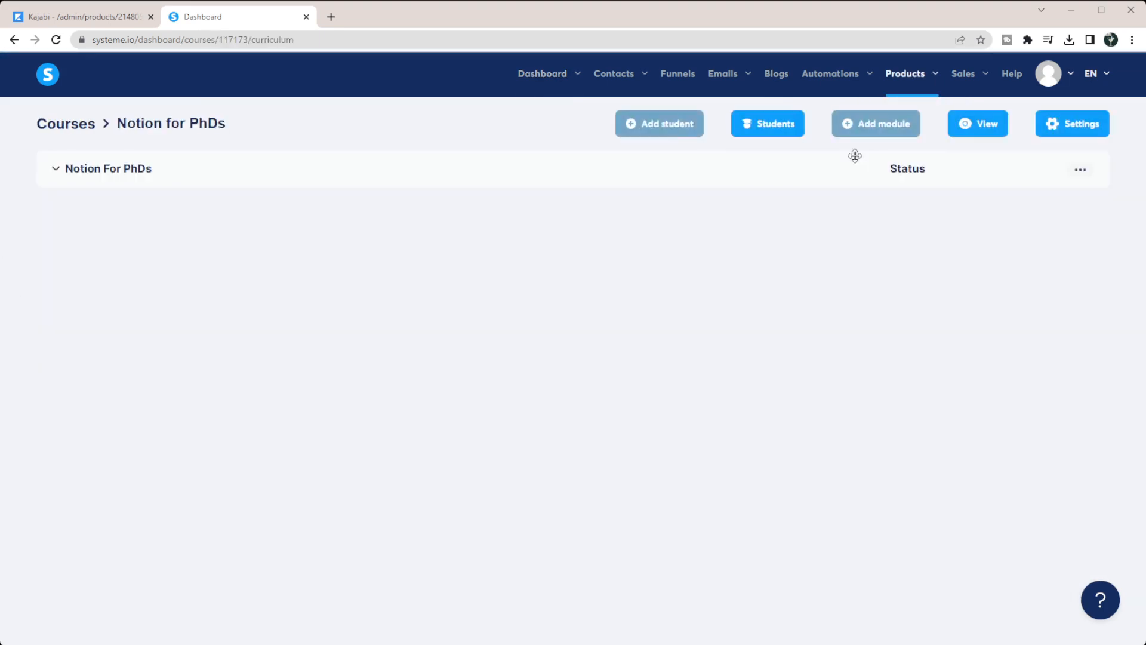
click(59, 170)
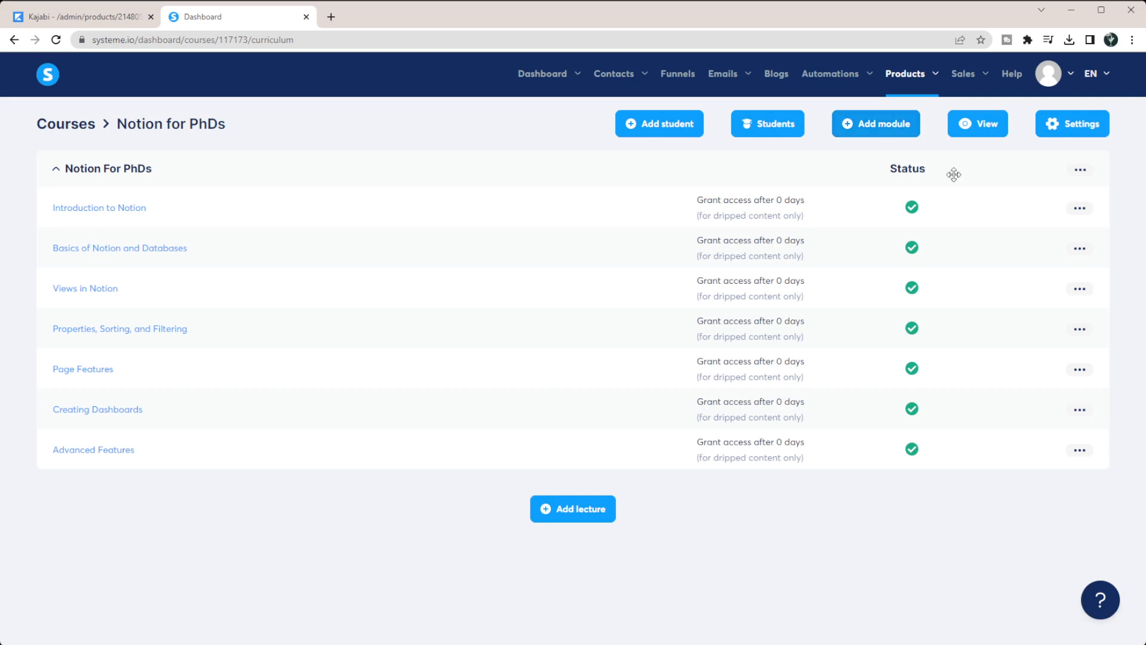
Open the Introduction to Notion lecture in the page editor and examine its video, downloads and comments sections.
click(100, 209)
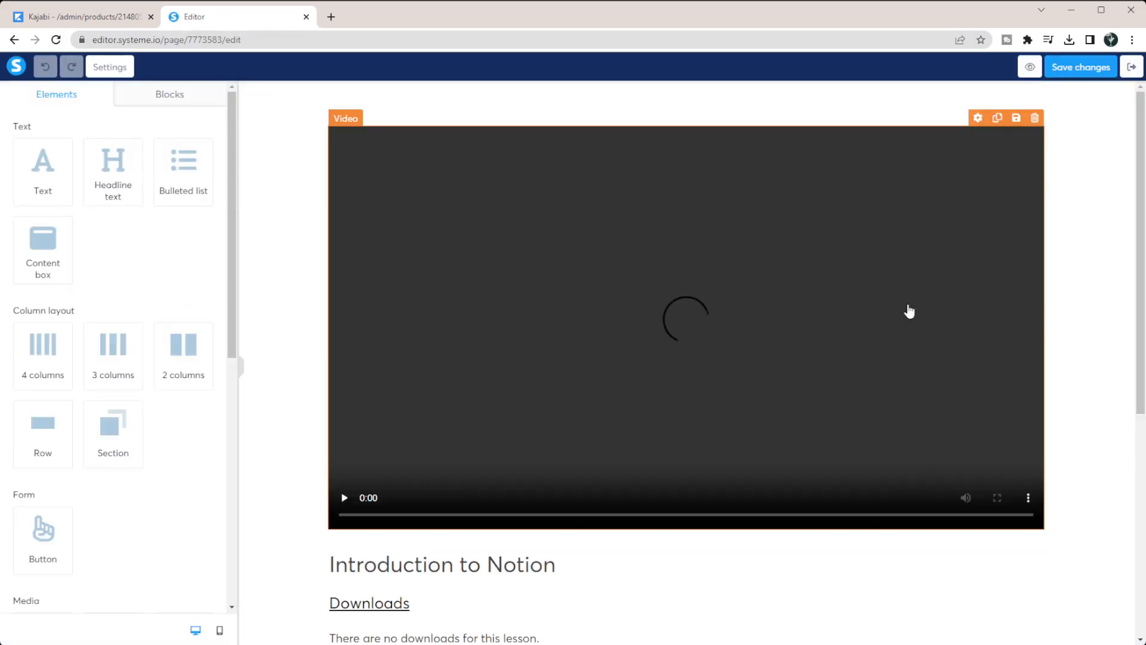
scroll(495, 270, down, 2)
scroll(495, 270, down, 5)
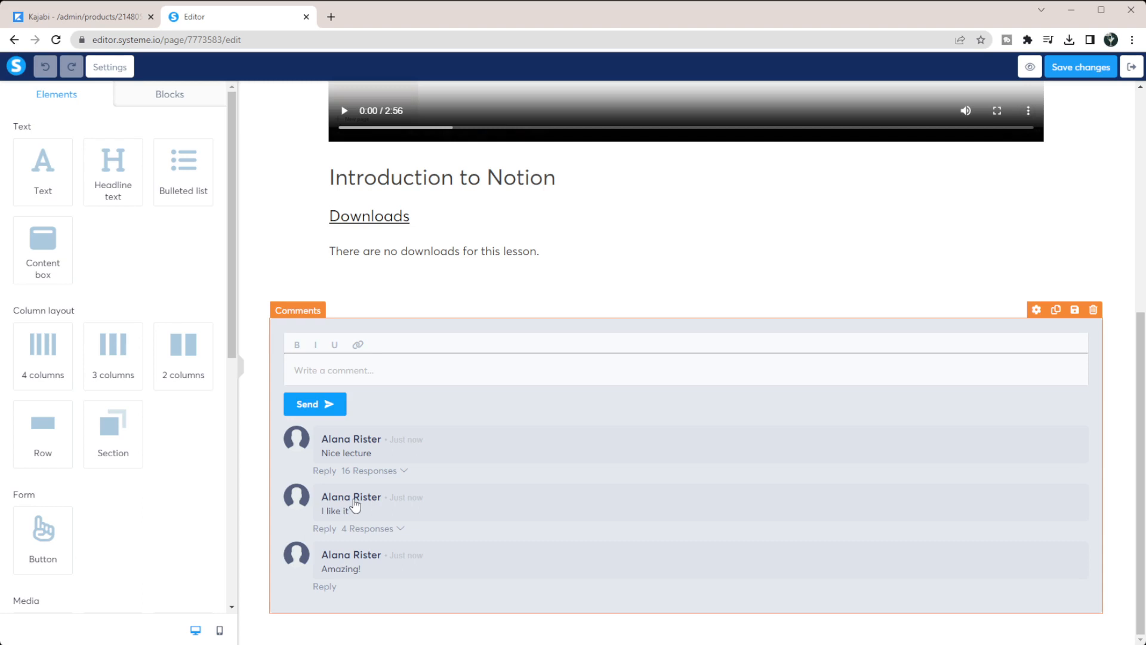
scroll(427, 263, up, 6)
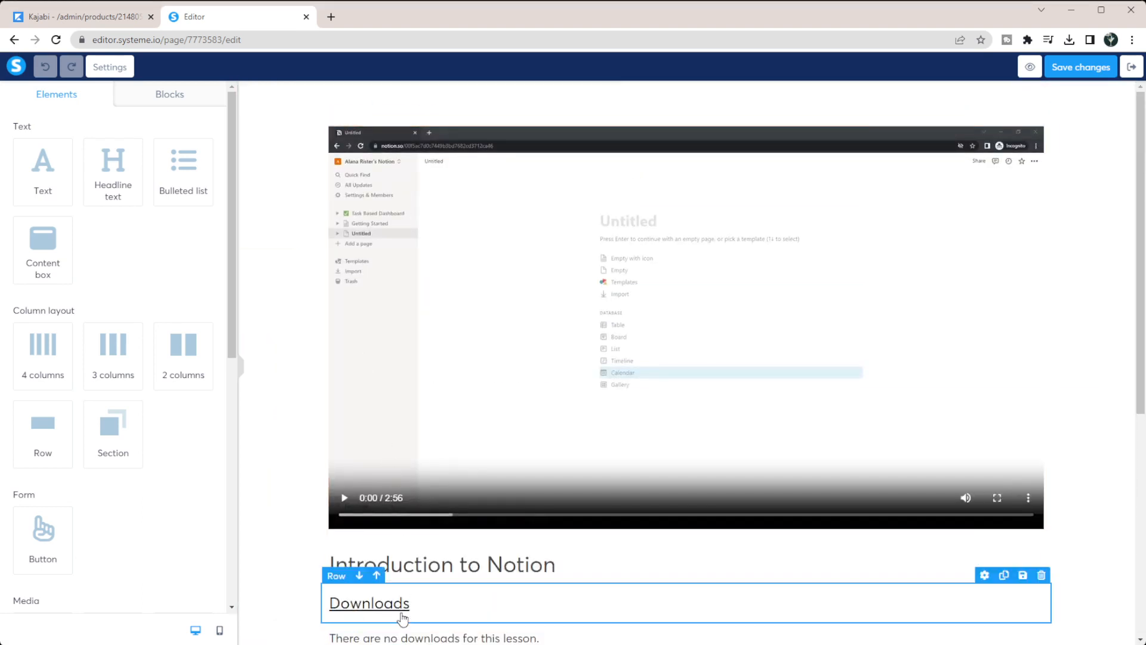
scroll(473, 391, down, 4)
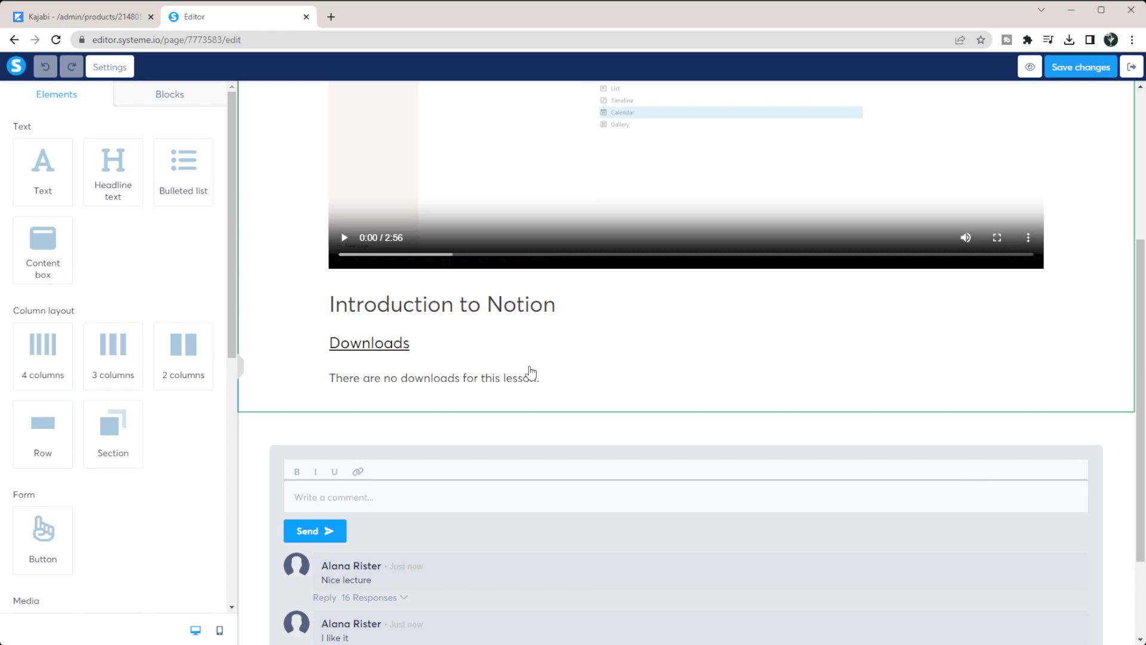
scroll(519, 268, up, 4)
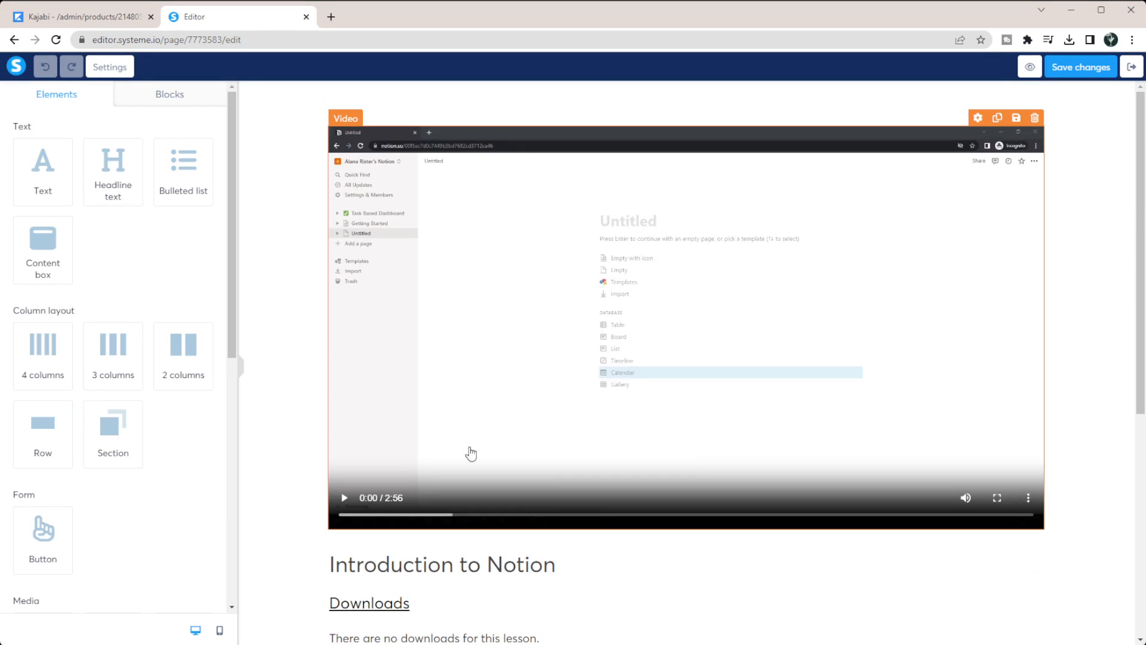
scroll(573, 334, down, 1)
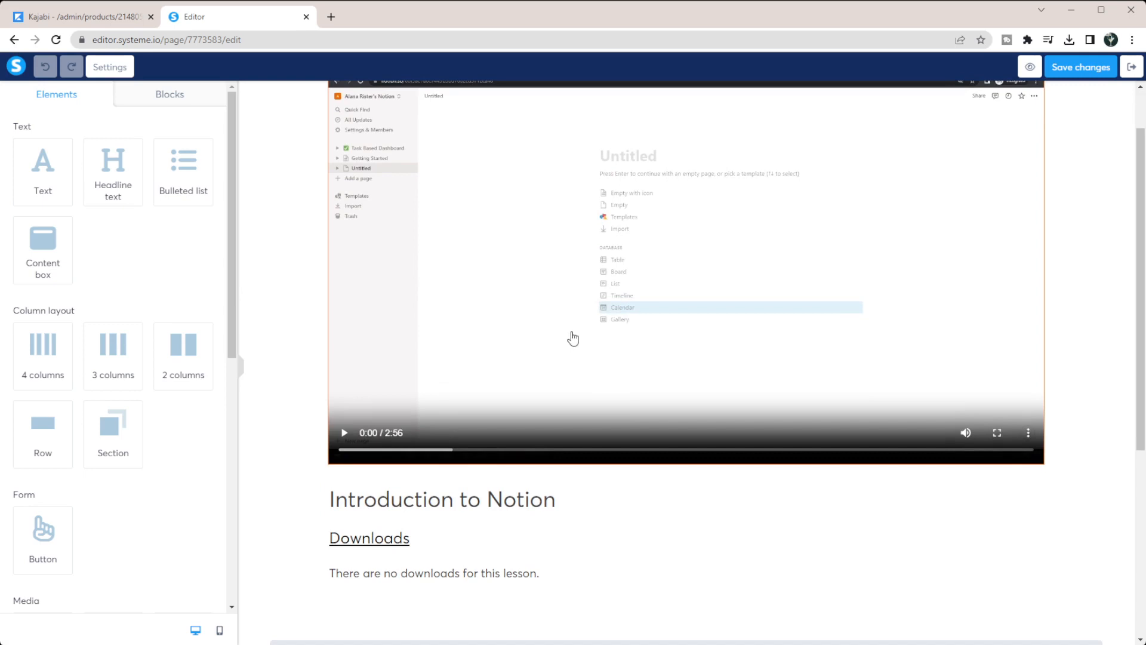
Switch back to Kajabi and view the Coaching, Community and Courses product pages.
click(90, 16)
click(77, 243)
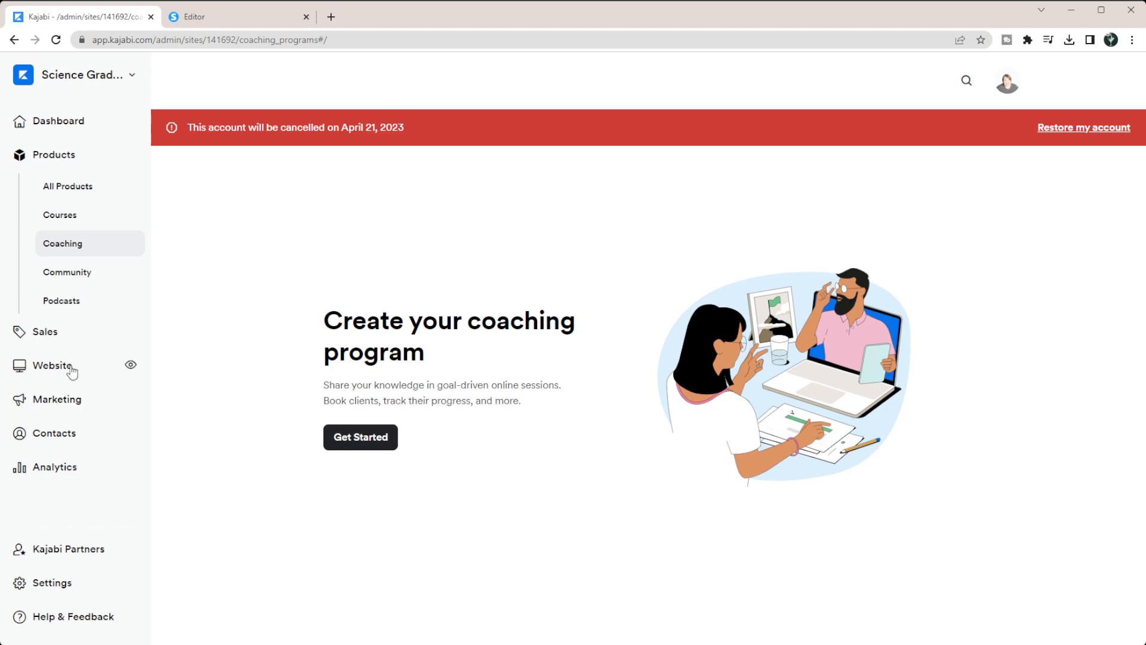
click(67, 273)
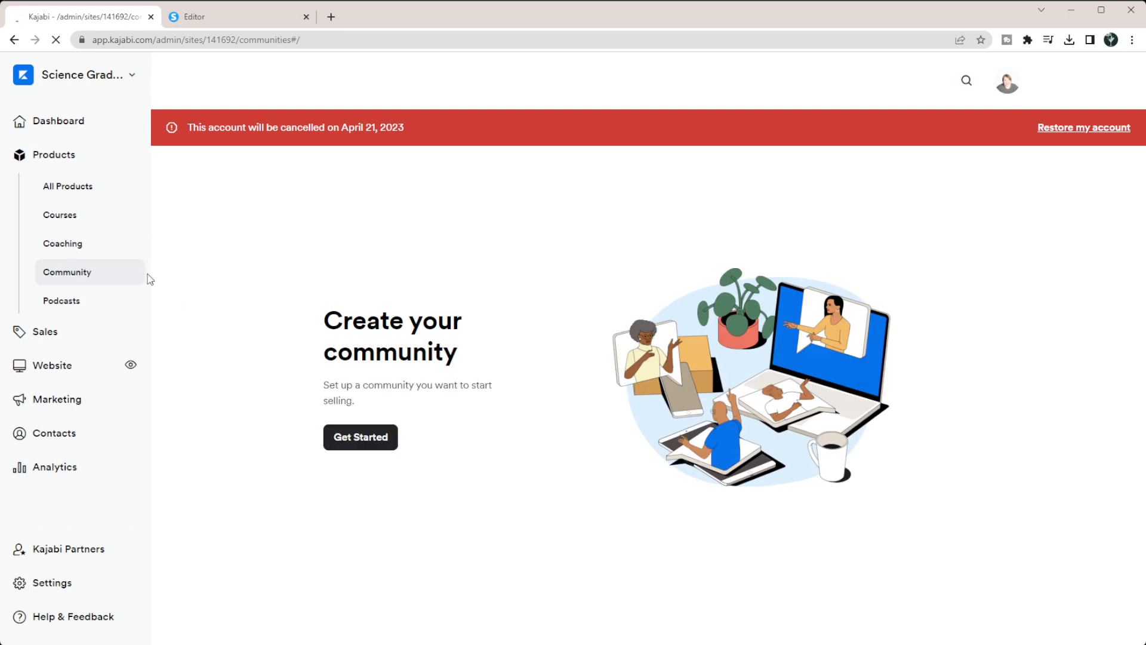
click(50, 215)
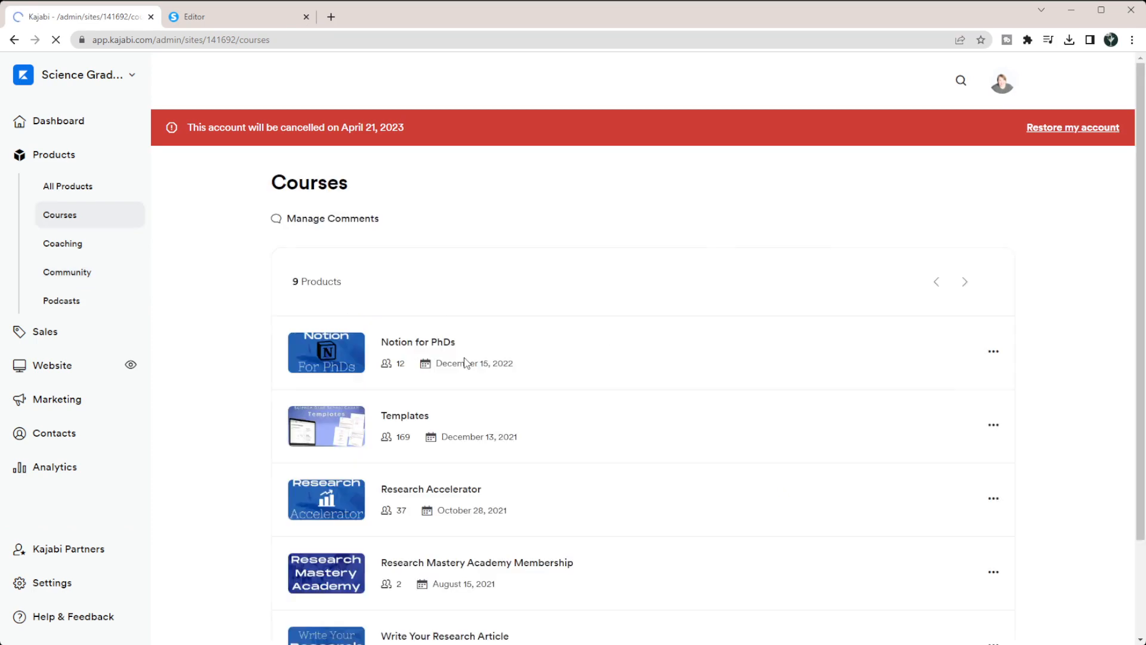
View Kajabi's Community page, switch to systeme.io and open the Test community from its communities list, closing it after viewing.
scroll(477, 406, down, 6)
click(58, 274)
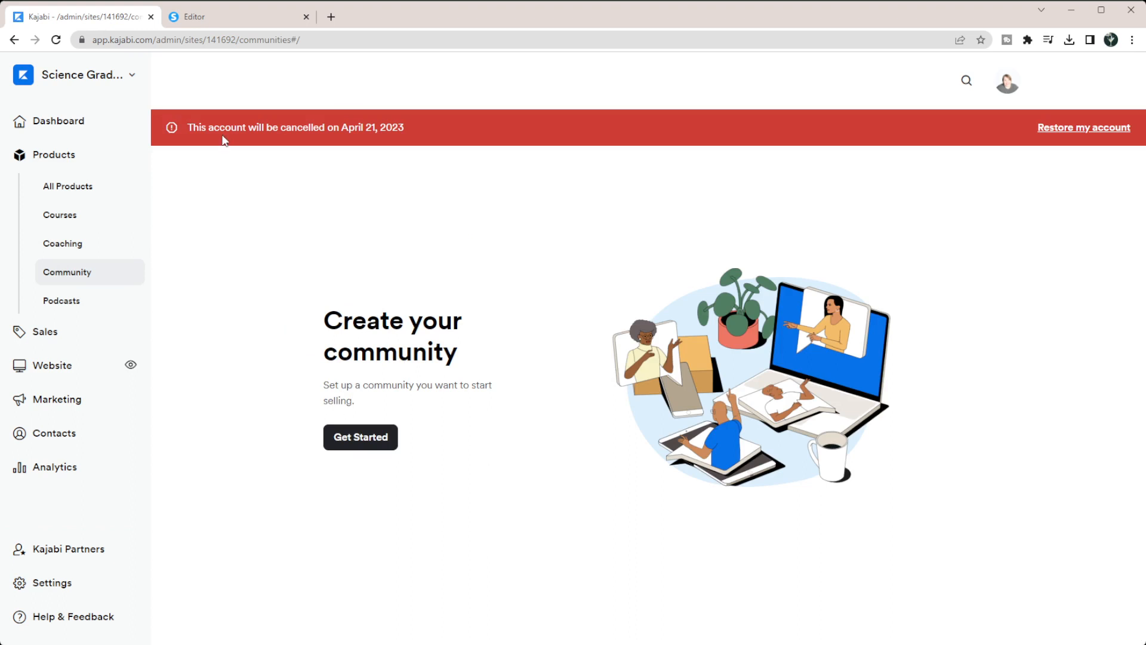
click(216, 23)
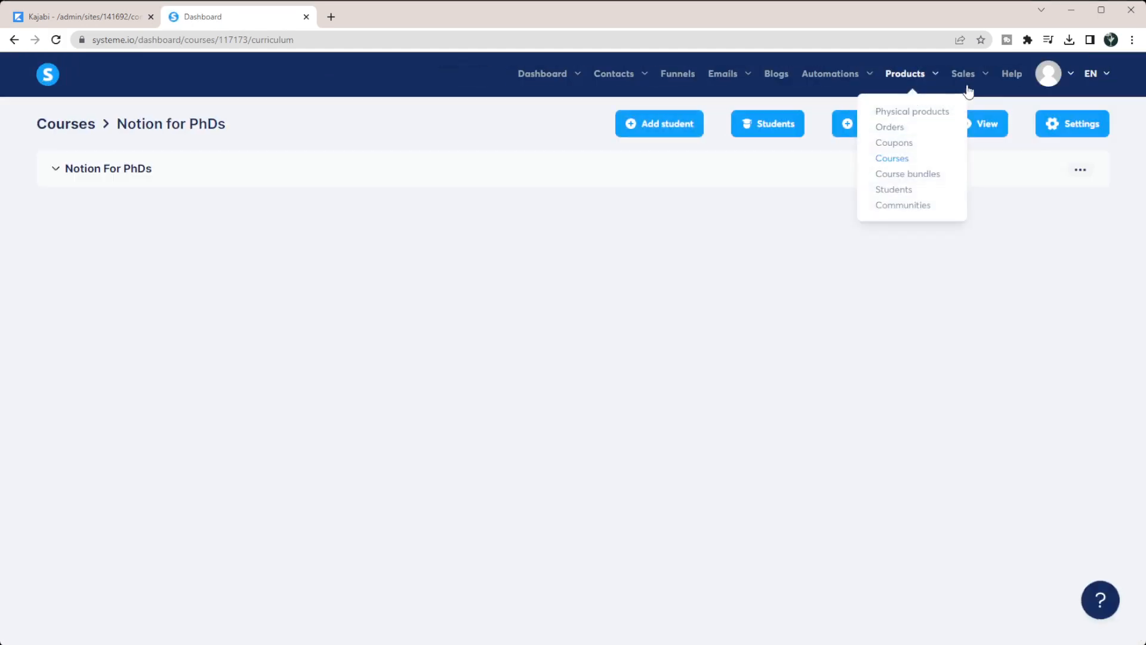
mouse_move(920, 75)
click(903, 205)
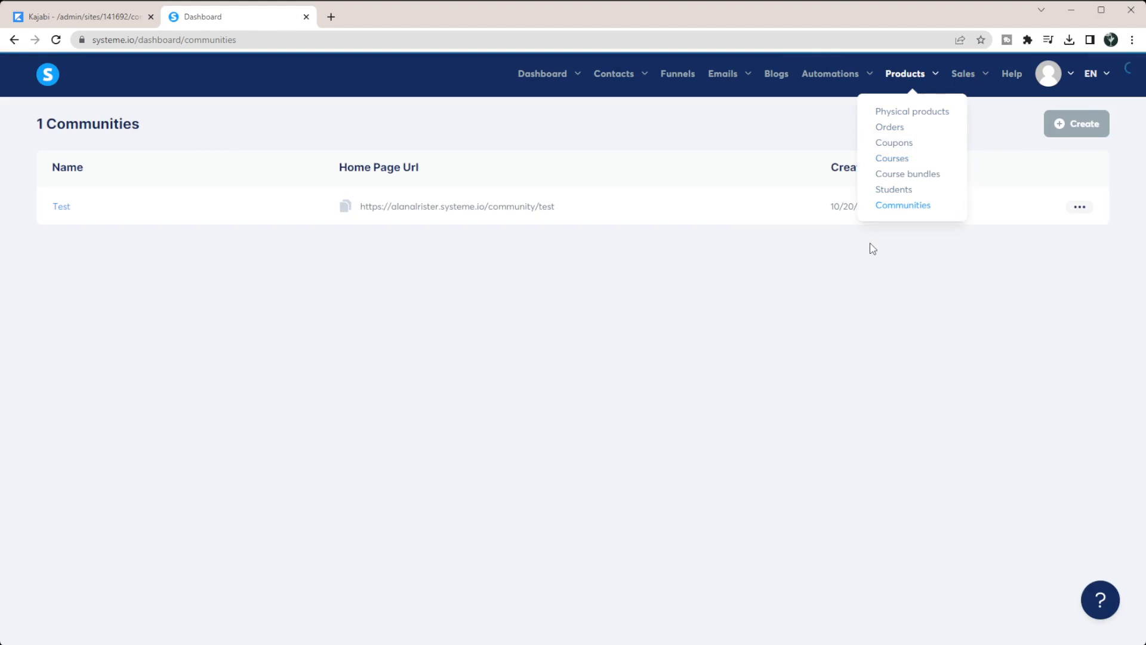
click(57, 209)
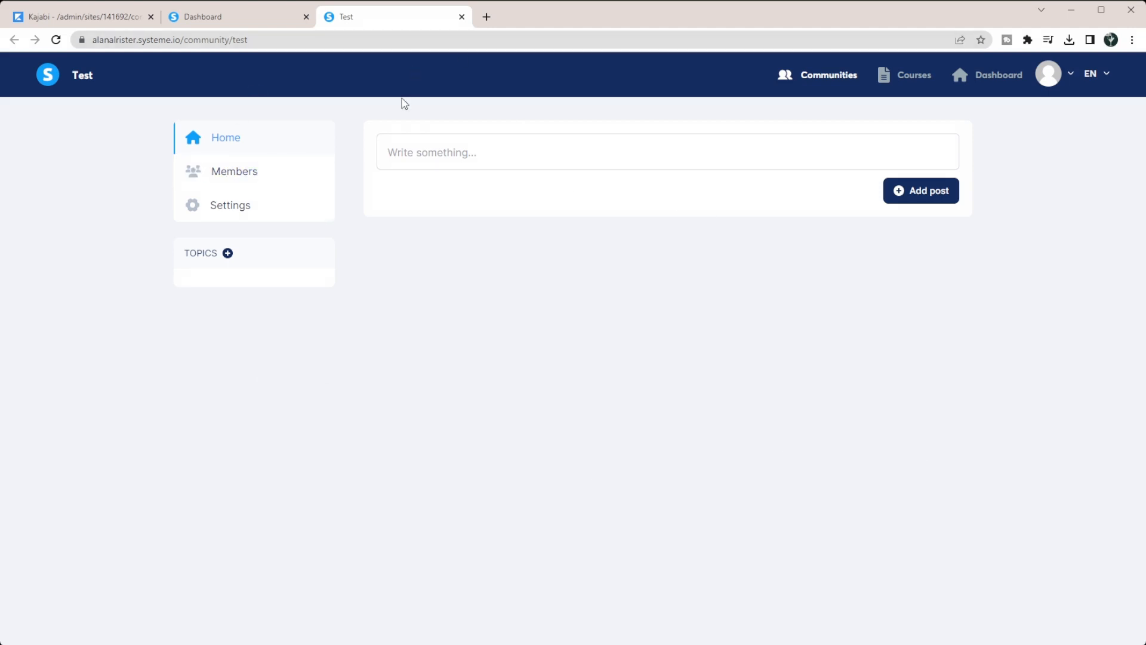
click(461, 17)
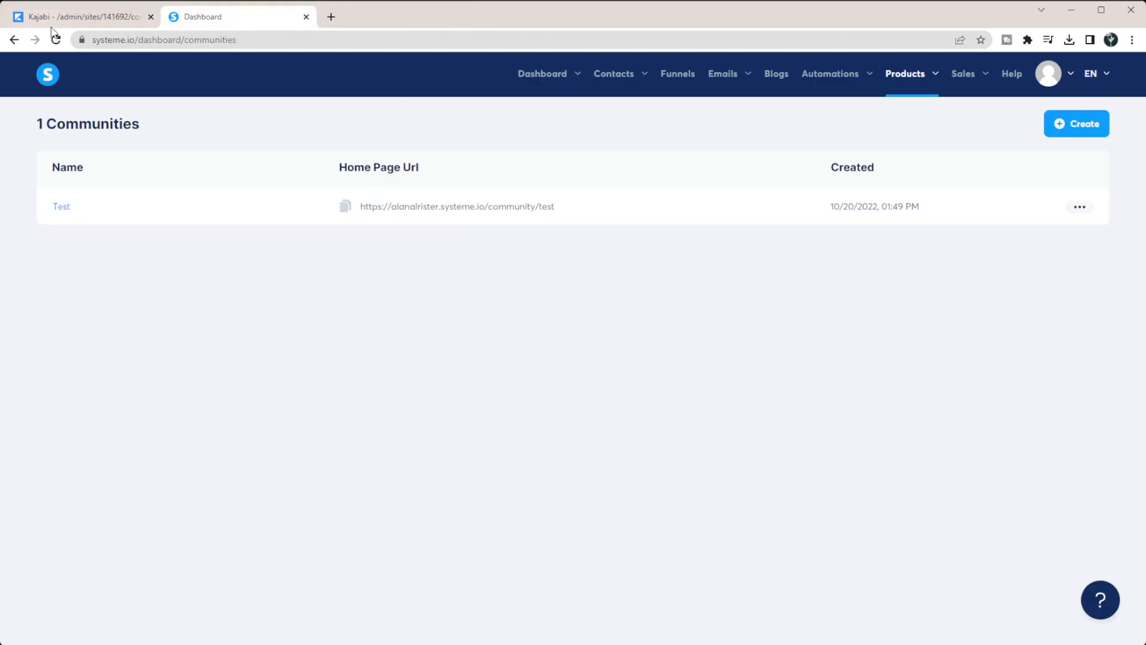
Switch to Kajabi to view the Podcasts page, and return to systeme.io to compare its available product types.
click(66, 17)
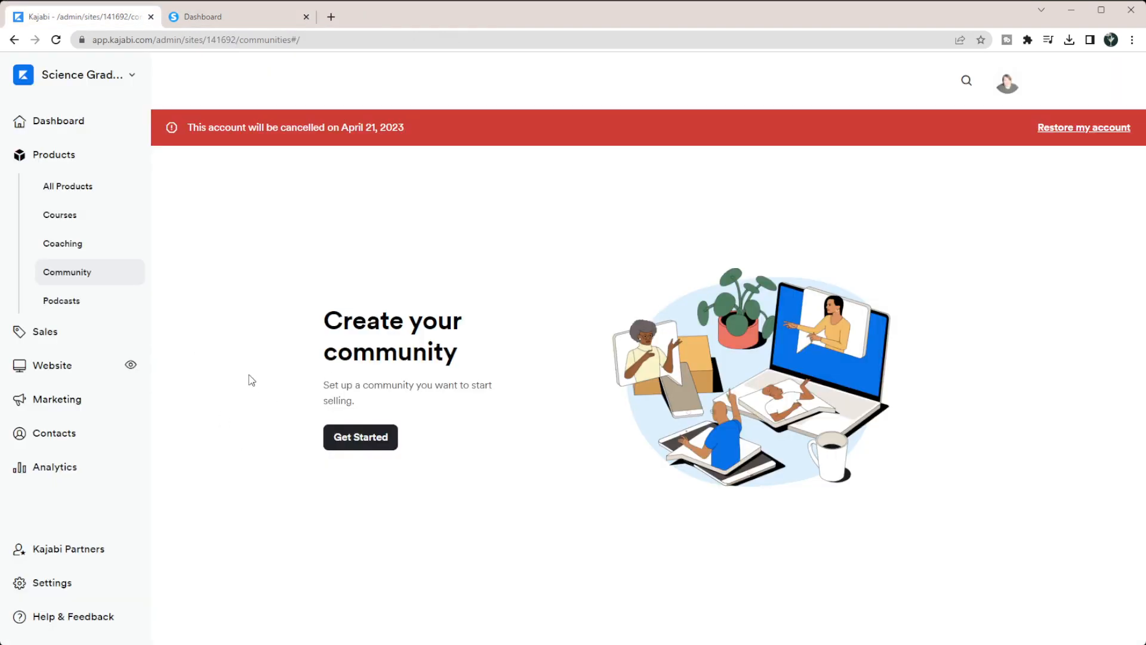
click(94, 303)
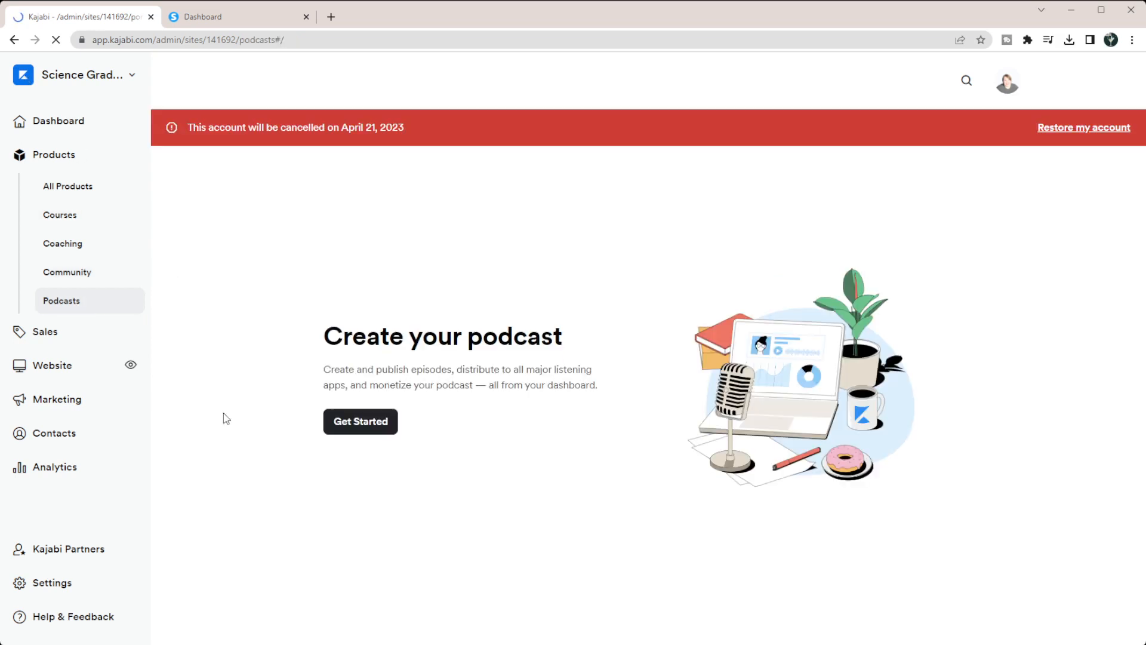
click(213, 18)
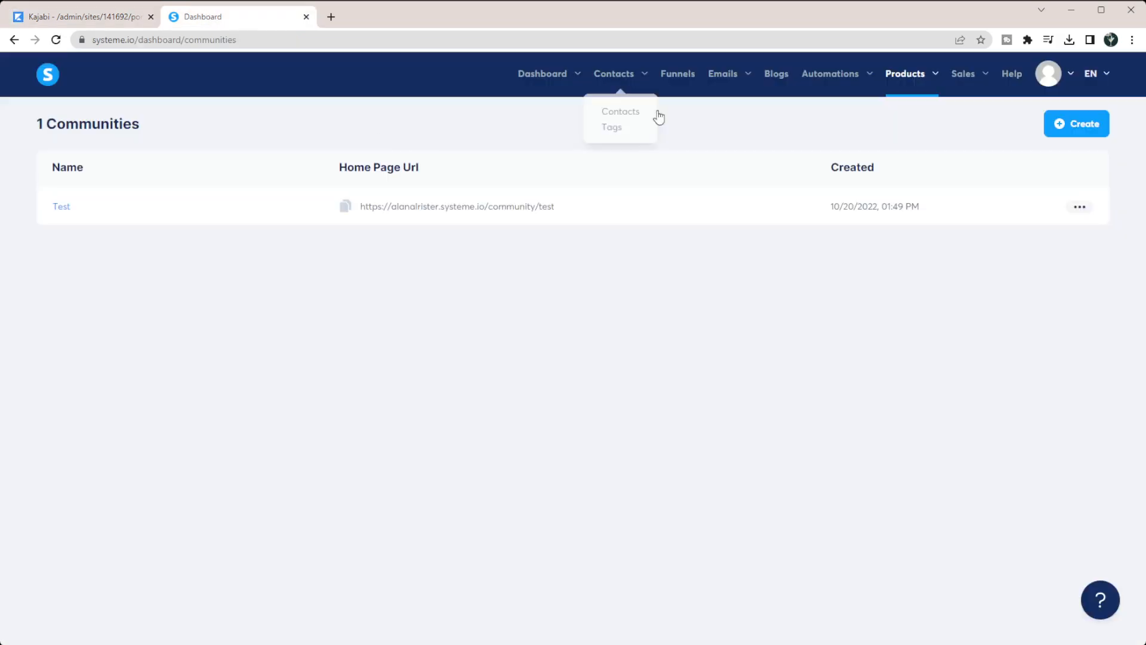
mouse_move(905, 74)
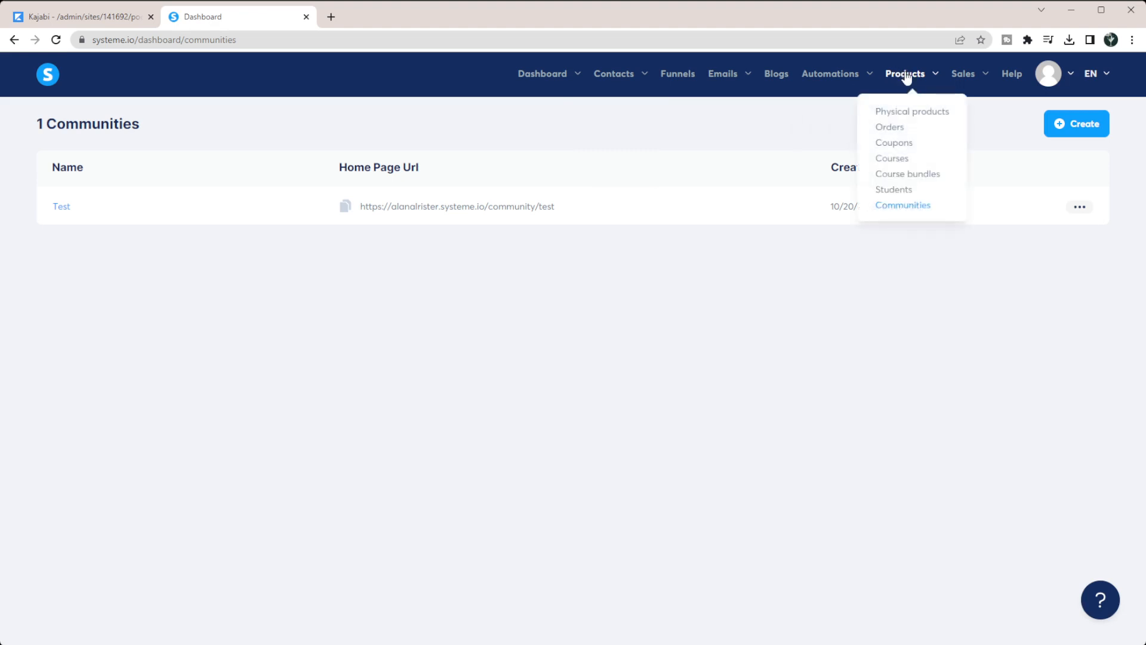
Open the Test physical product and review its description, SKU, tax, price and media fields and the list of available currencies.
click(911, 112)
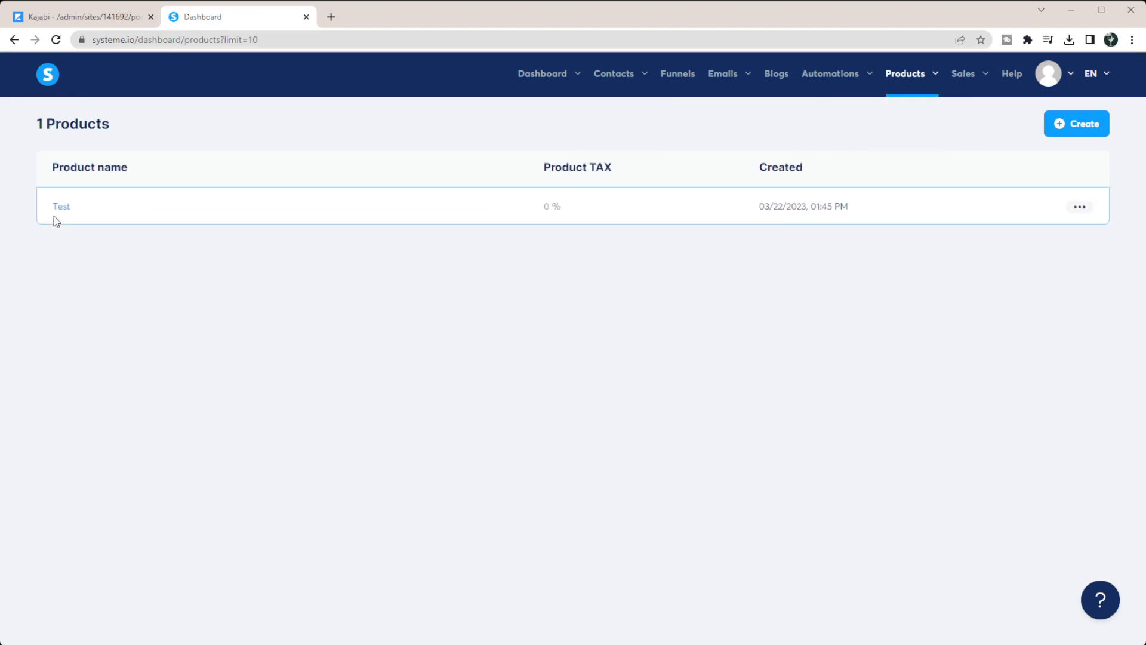
click(57, 212)
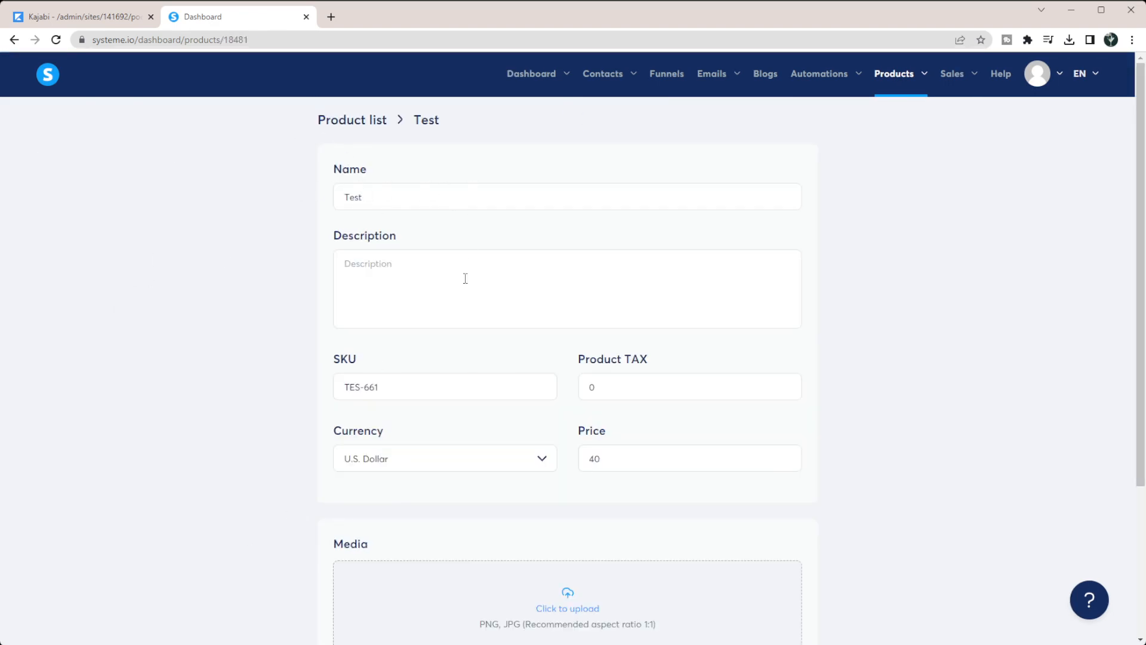
scroll(223, 241, down, 3)
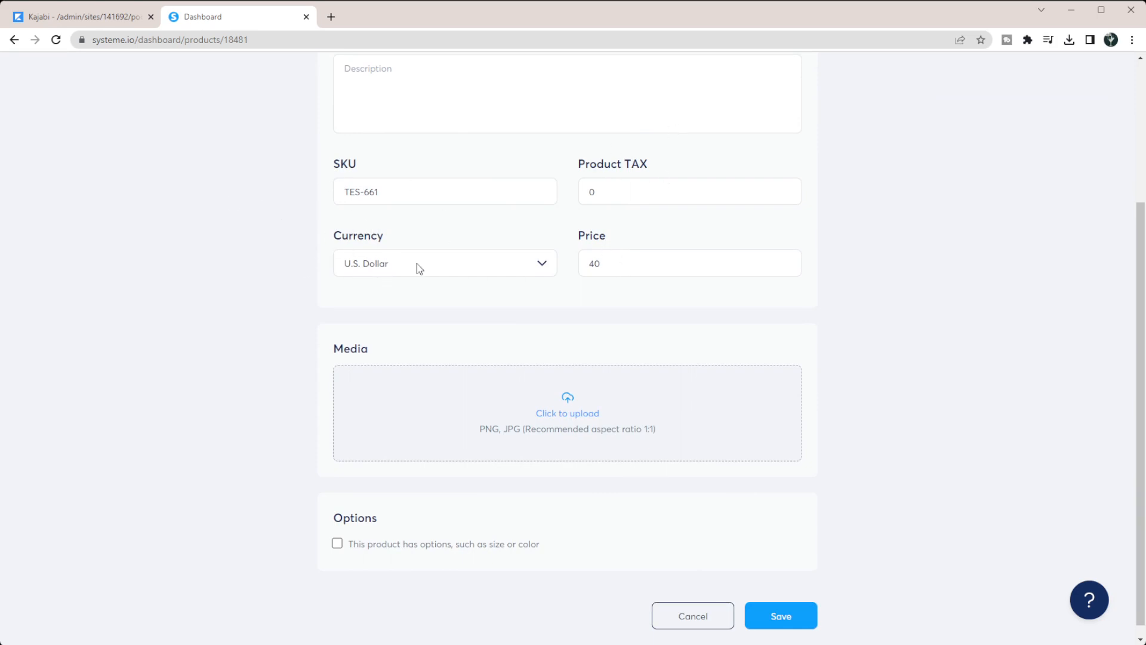
click(544, 266)
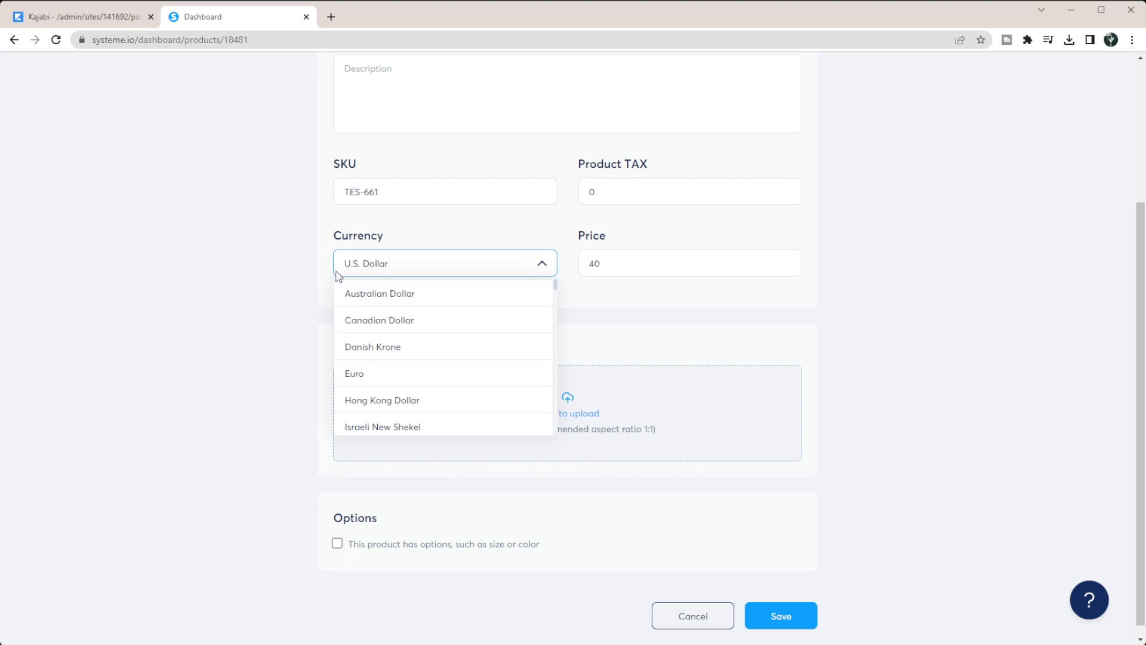
click(188, 316)
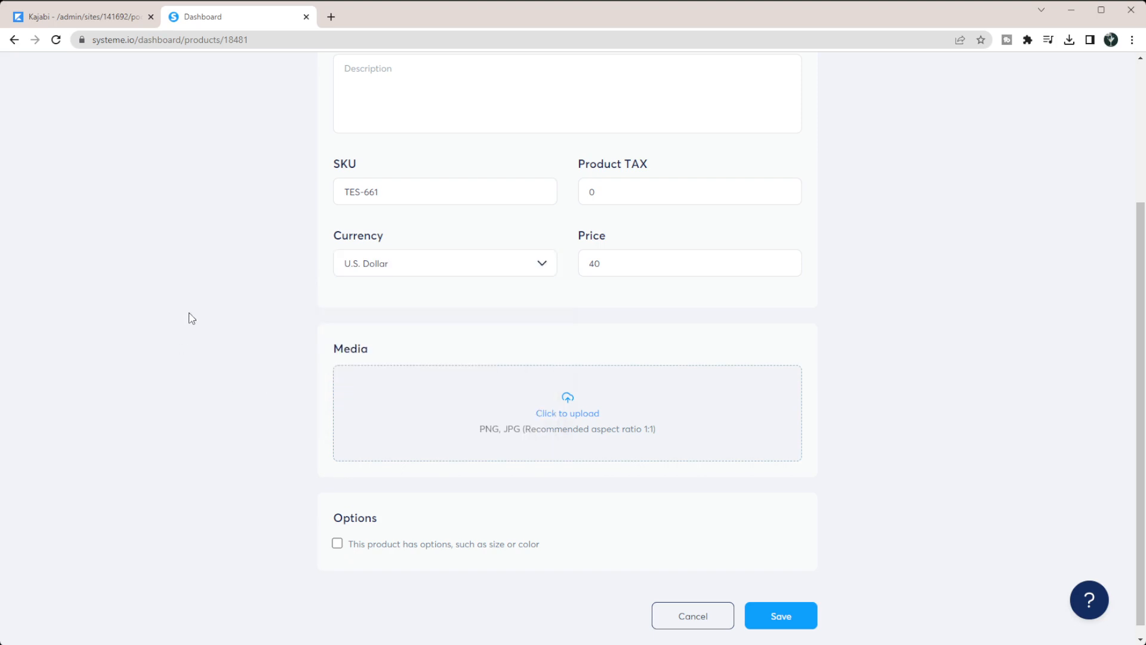
scroll(220, 306, down, 1)
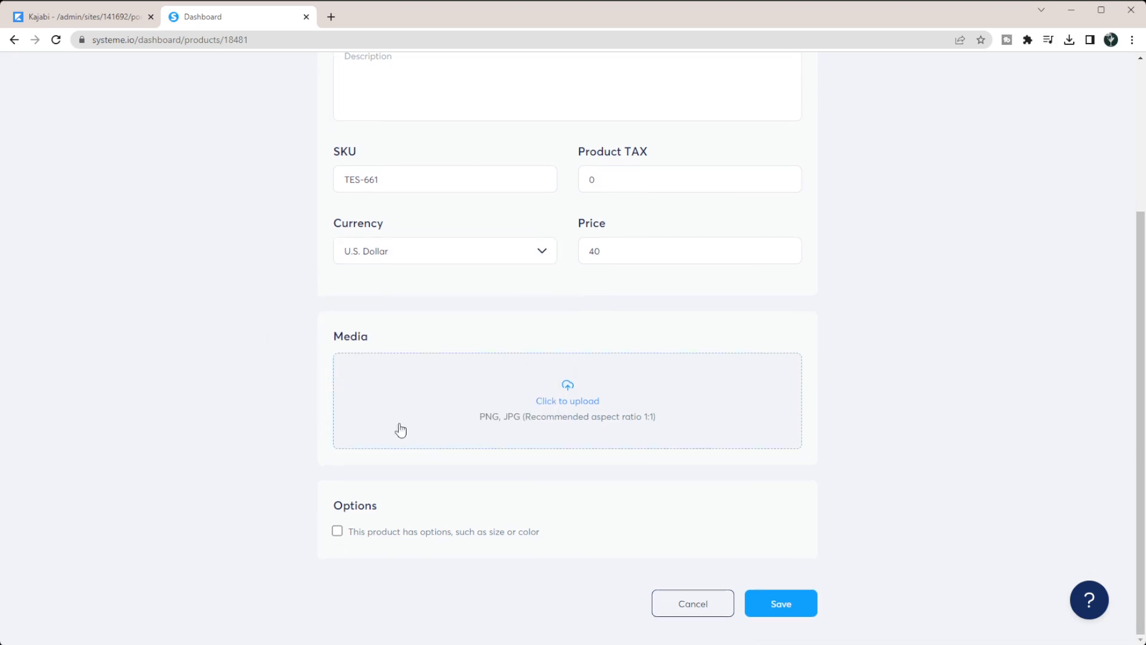
Enable options such as size or color for the Test product and examine the option name and value fields.
click(337, 531)
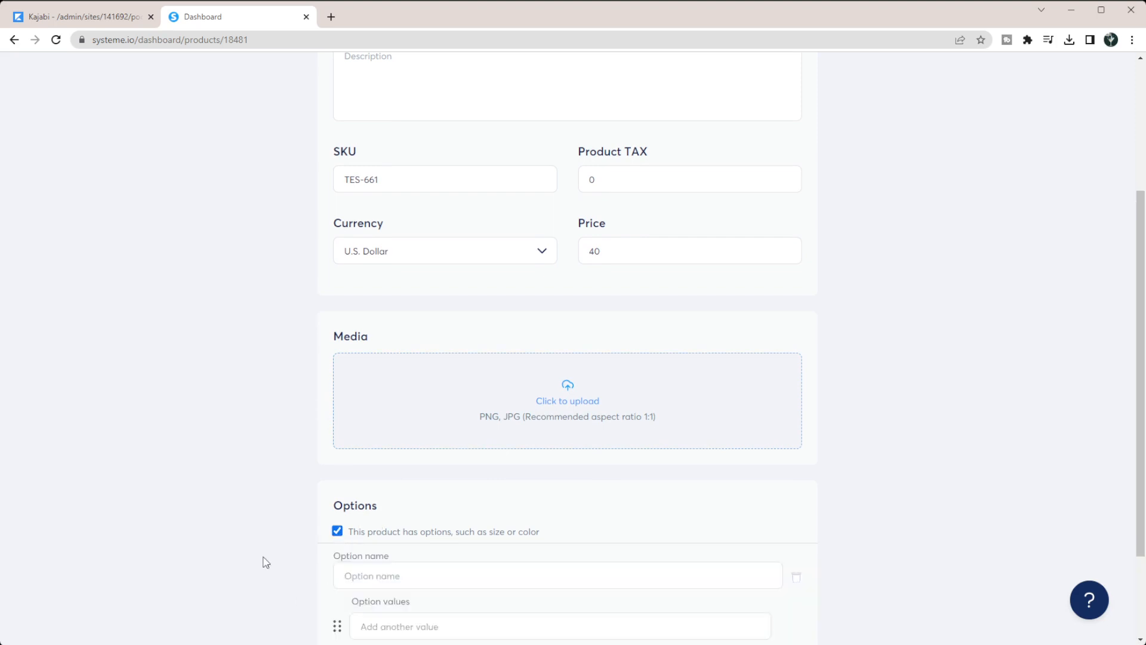
scroll(264, 561, down, 2)
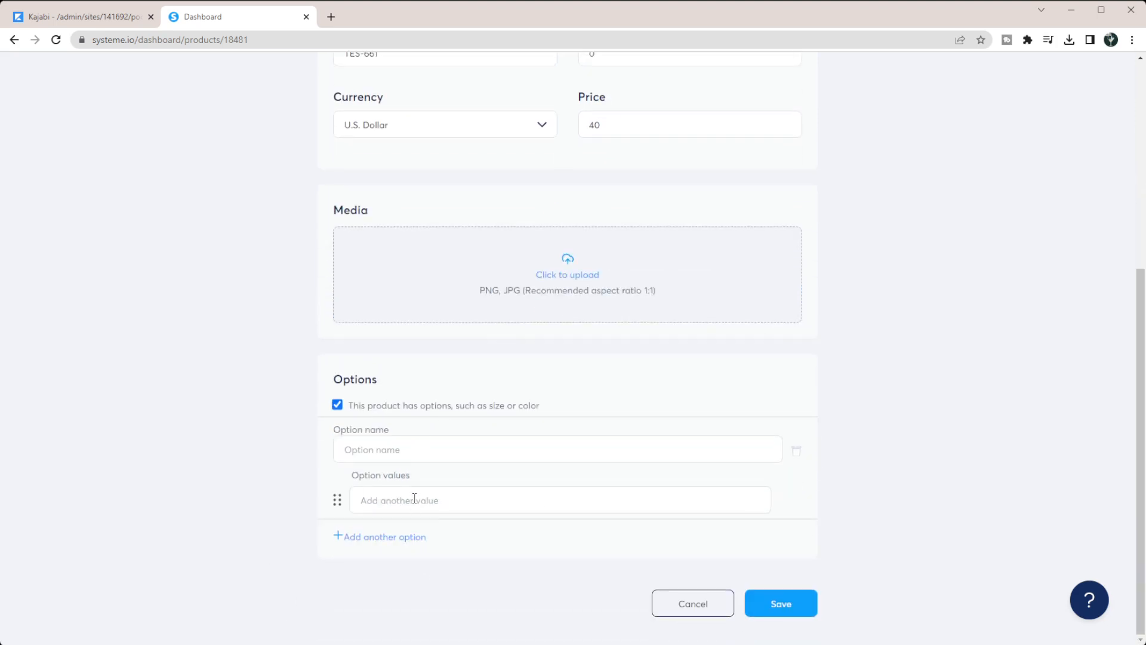
scroll(732, 424, up, 1)
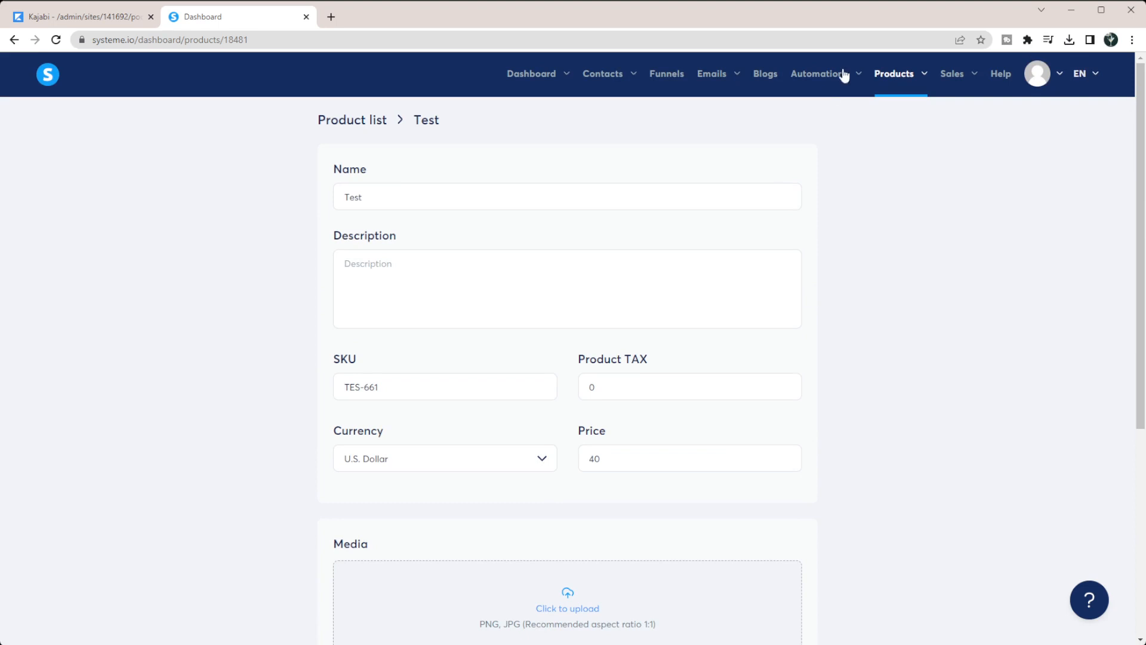
mouse_move(922, 75)
View Kajabi's sales Offers page, and switch to systeme.io to open the affiliate program dashboard and check its sales sections.
click(72, 22)
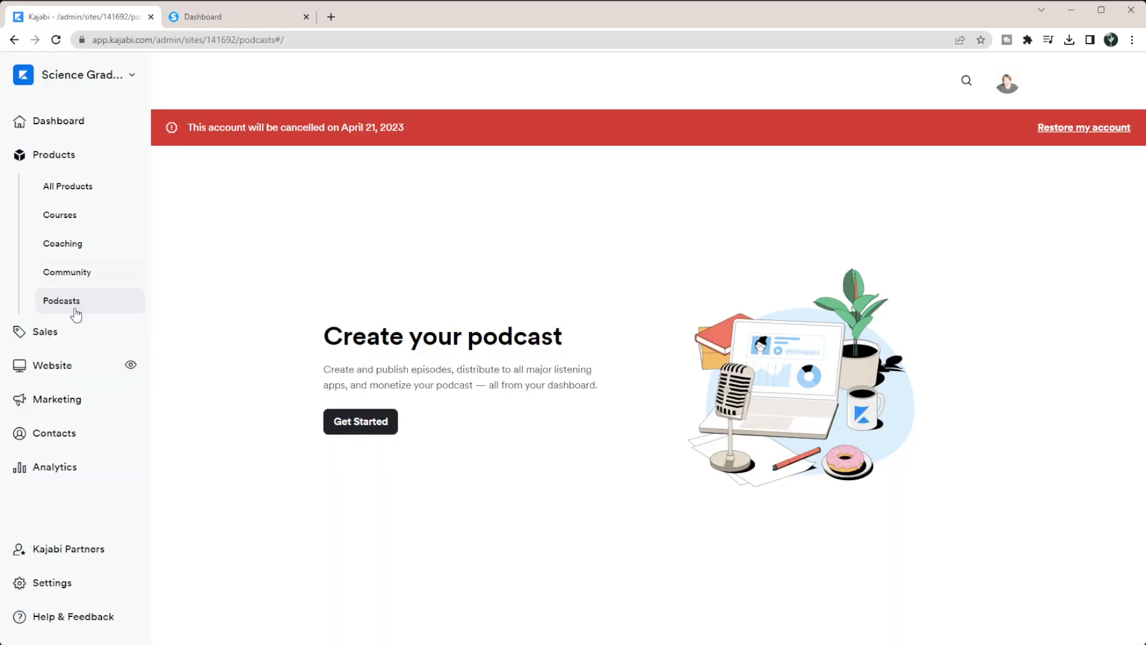
click(44, 339)
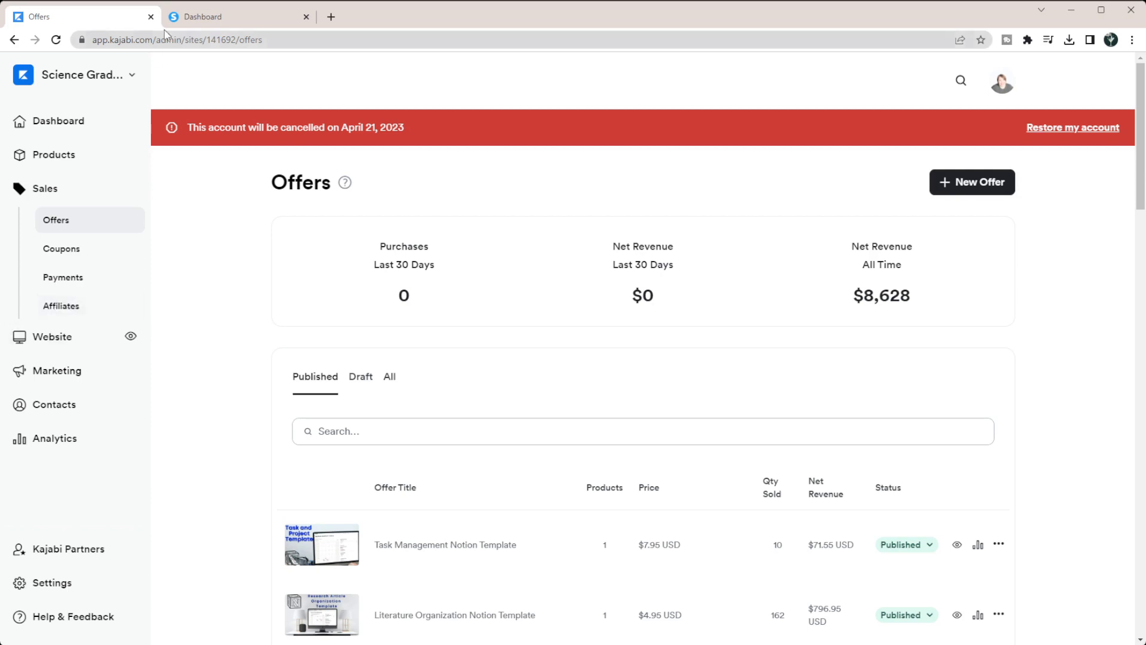
click(179, 16)
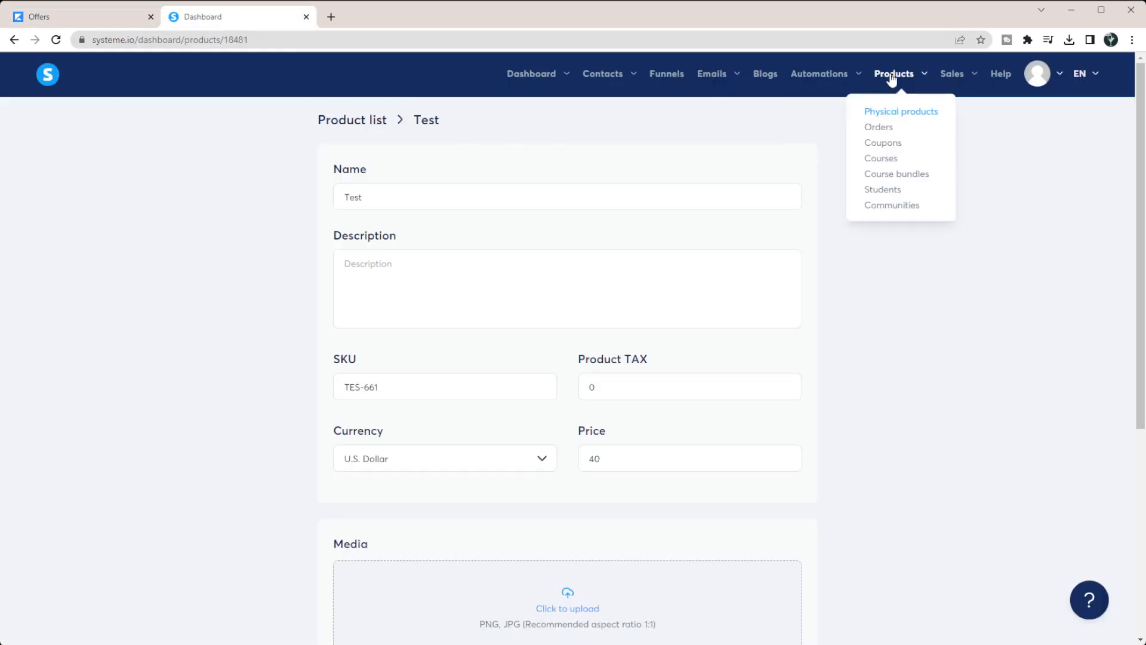
click(940, 159)
mouse_move(962, 76)
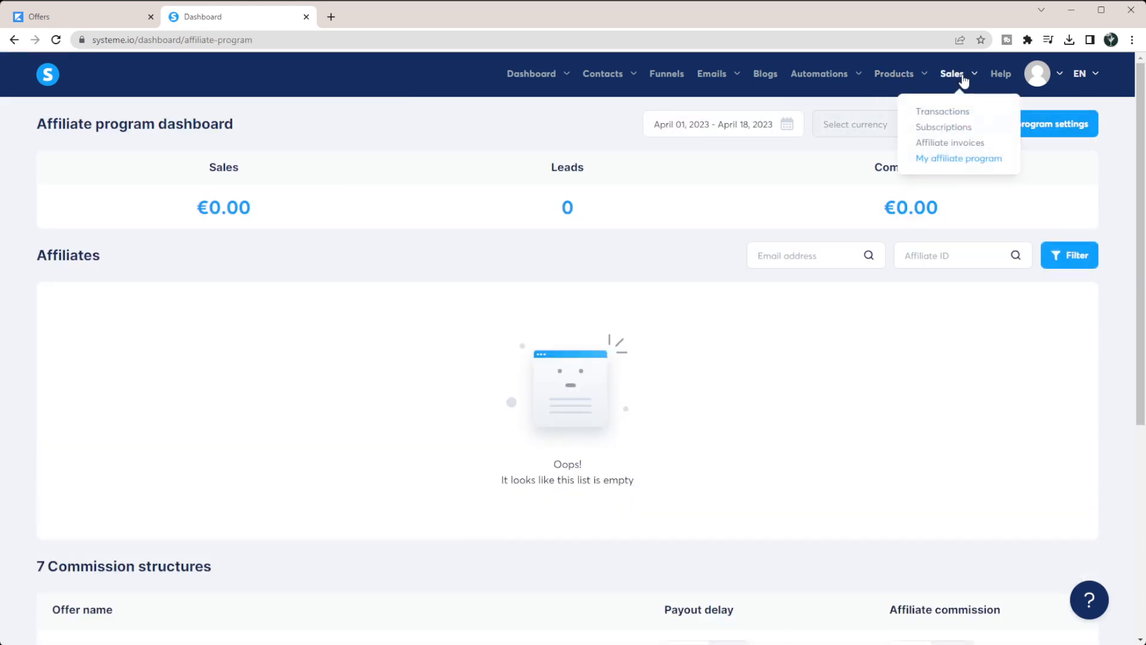
Switch back to Kajabi and review the published offers with their prices, quantities sold, revenue and status.
click(50, 20)
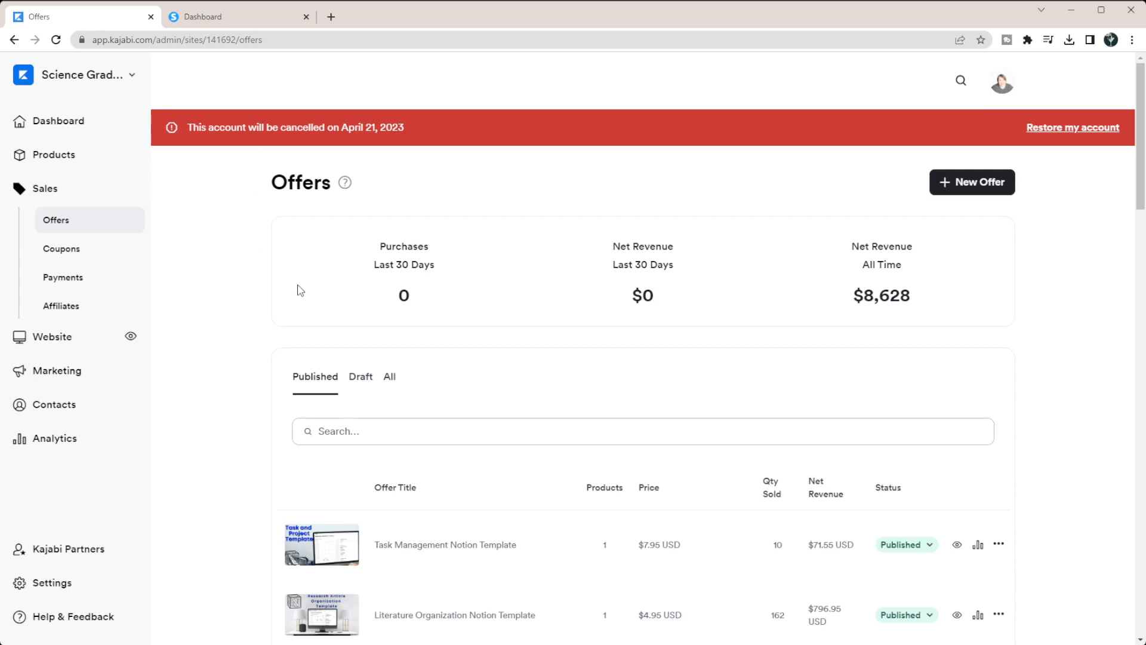
scroll(300, 290, down, 3)
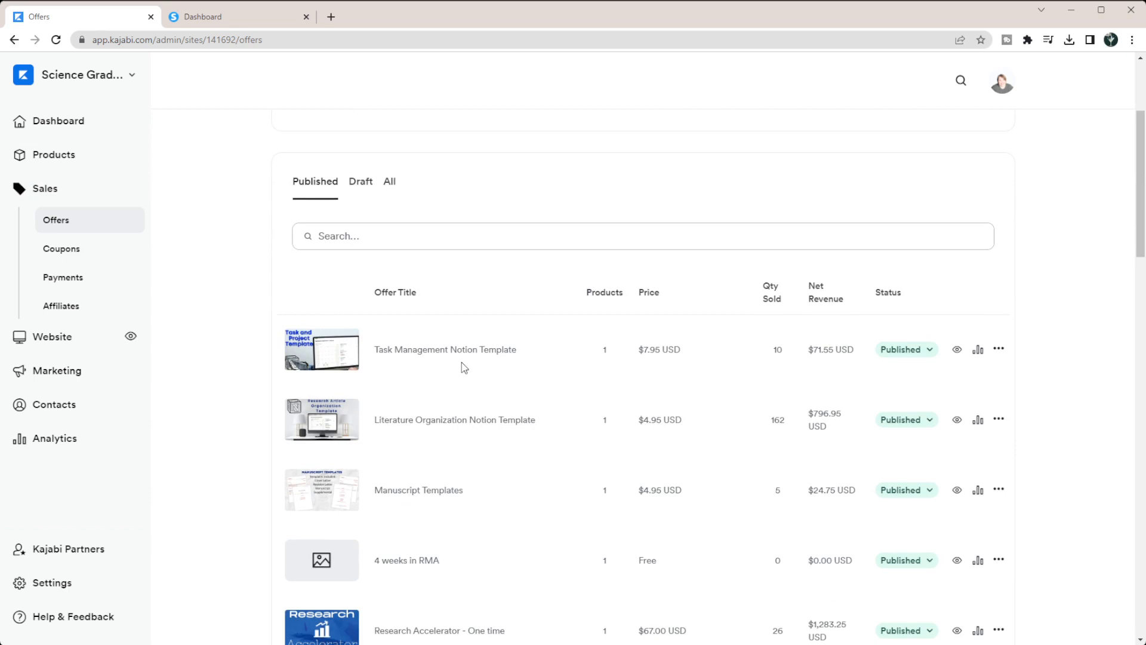
scroll(508, 303, up, 1)
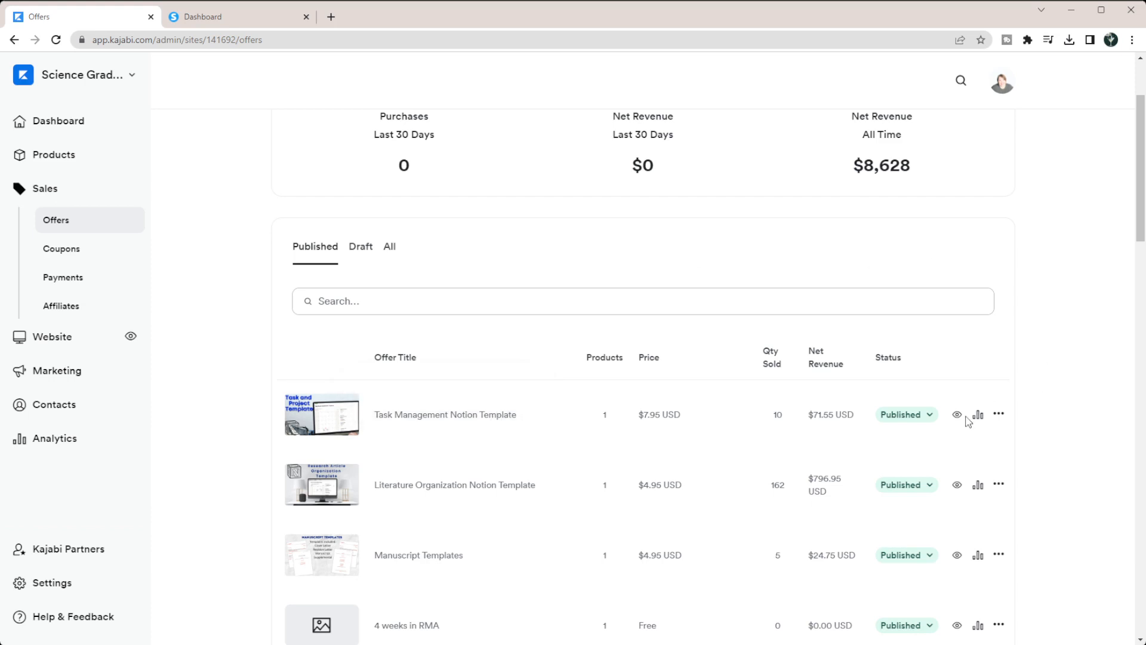
Switch to systeme.io, view the courses in the Research Mastery Academy course bundle, and return to the bundle list.
click(254, 17)
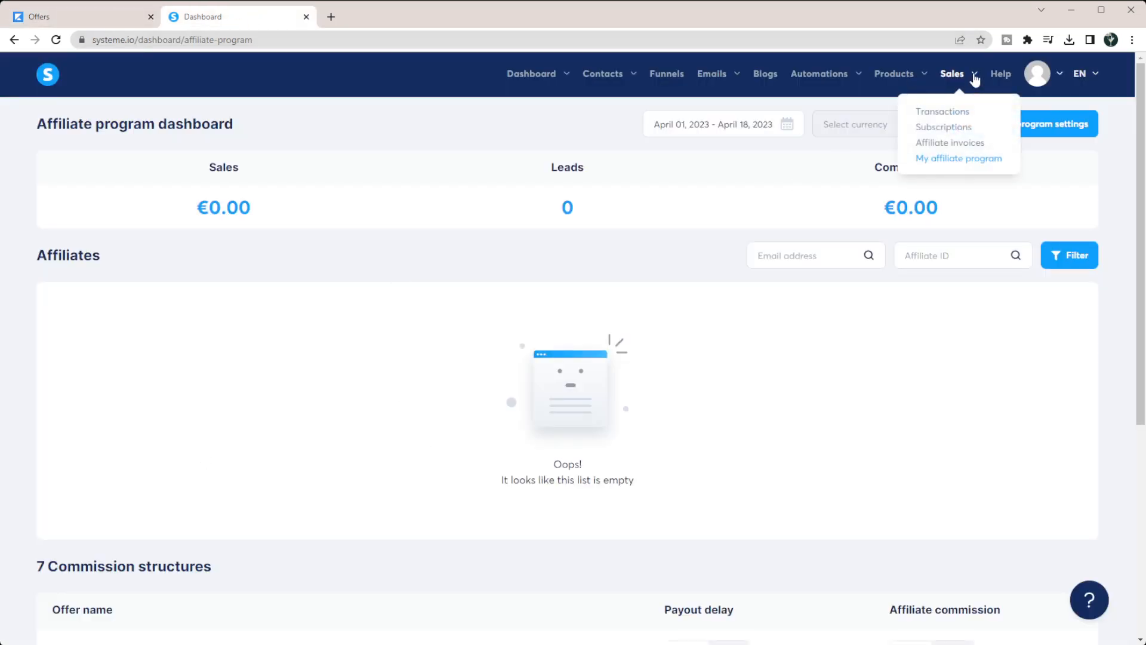
mouse_move(914, 79)
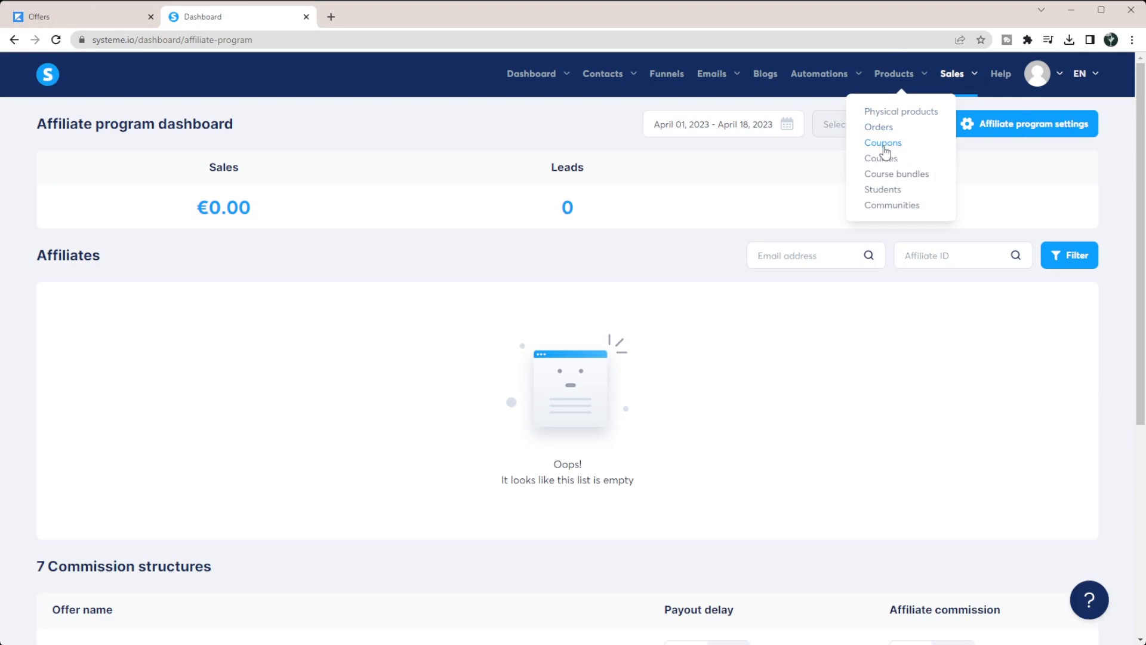
click(875, 174)
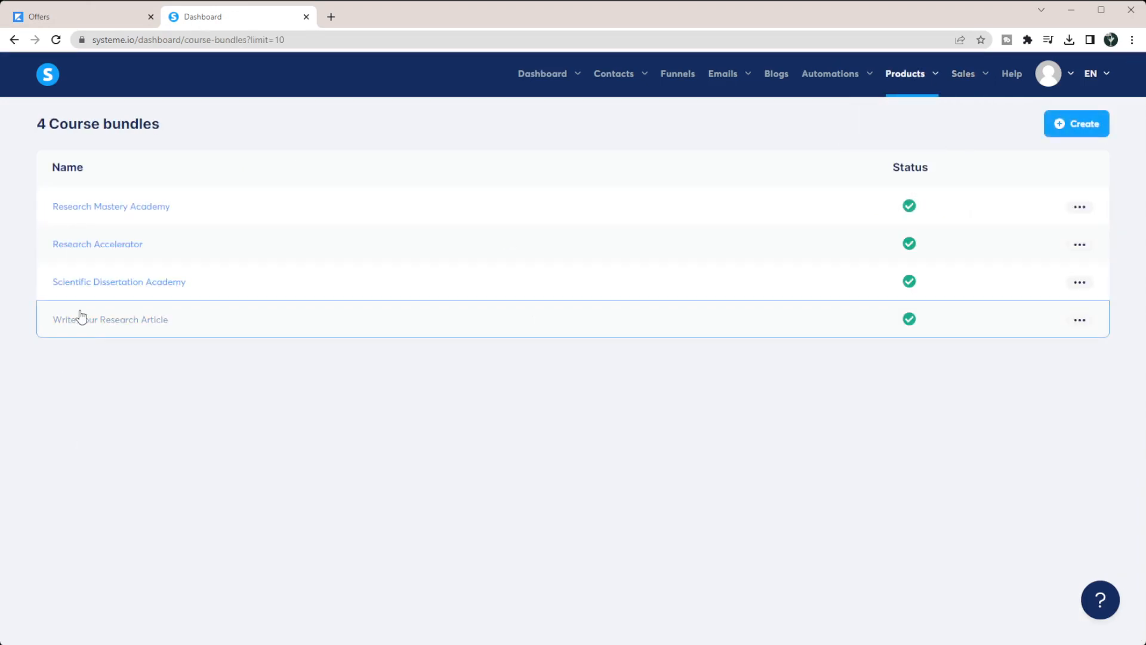
click(92, 207)
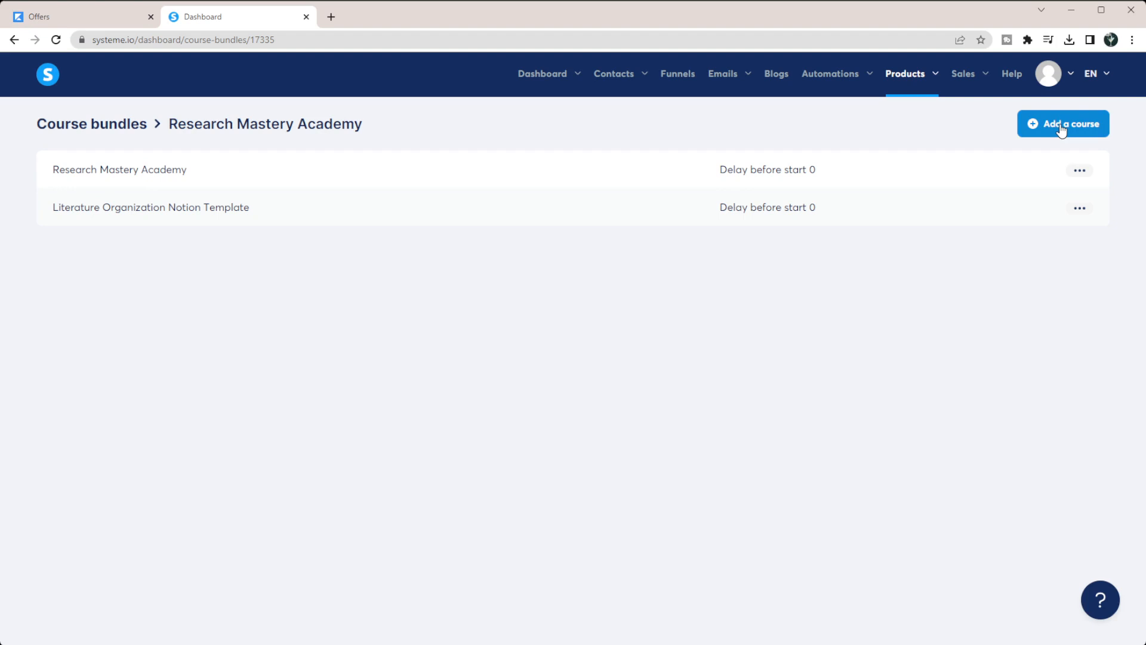
click(88, 121)
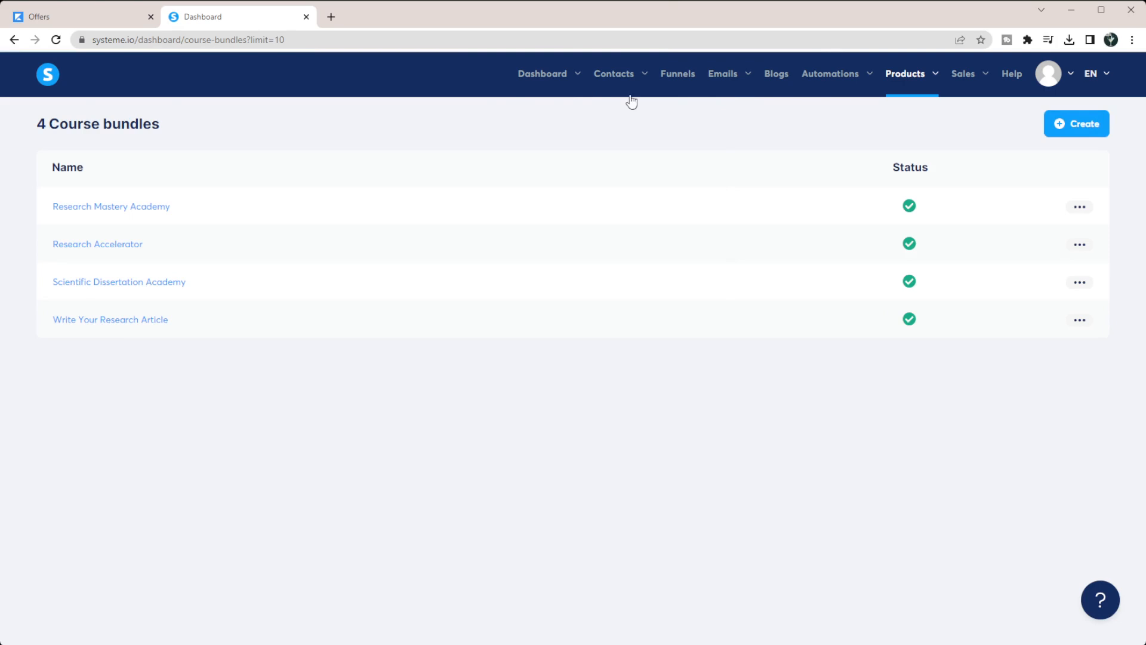
Open the test funnel from the funnels list and review the Order Form's step configuration.
click(680, 78)
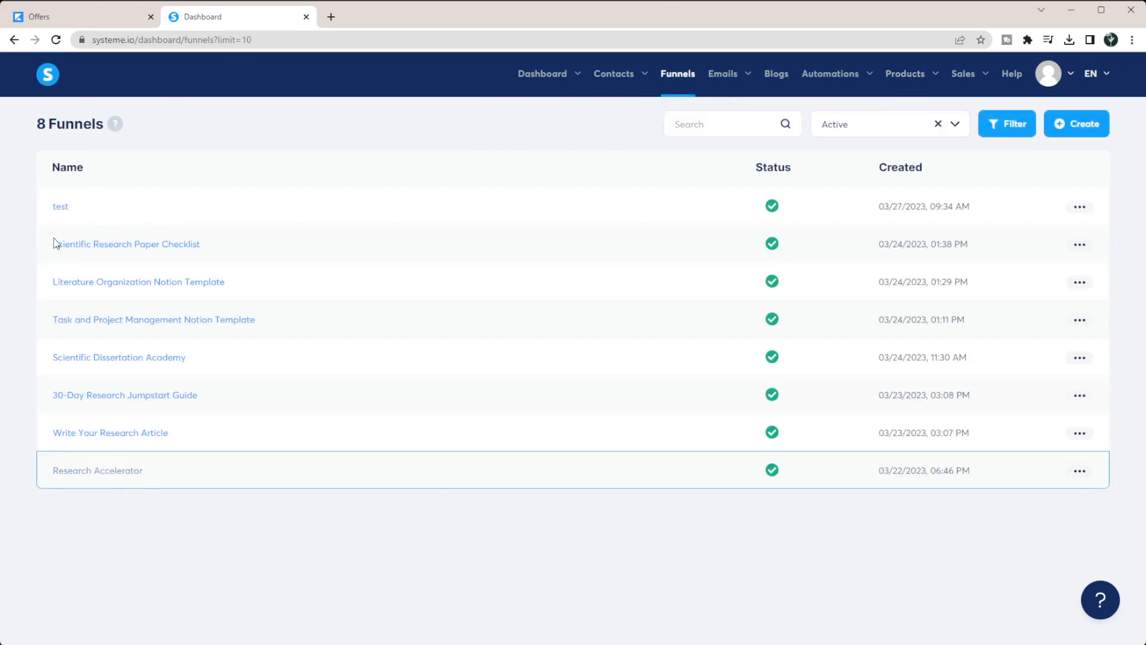
click(58, 208)
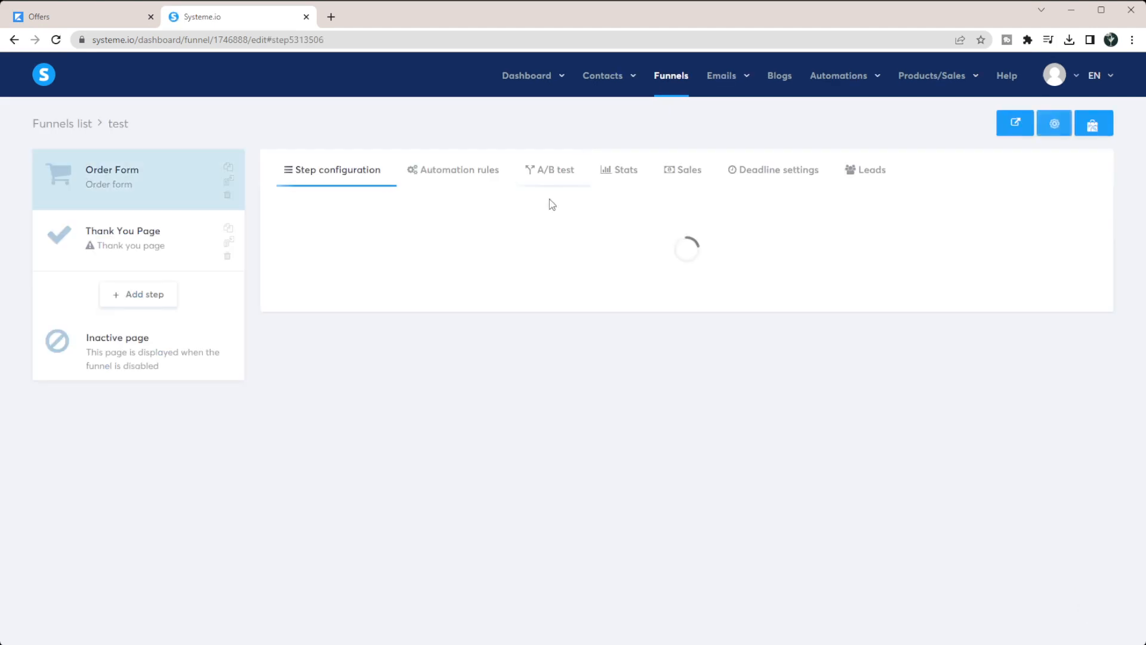
scroll(604, 333, down, 1)
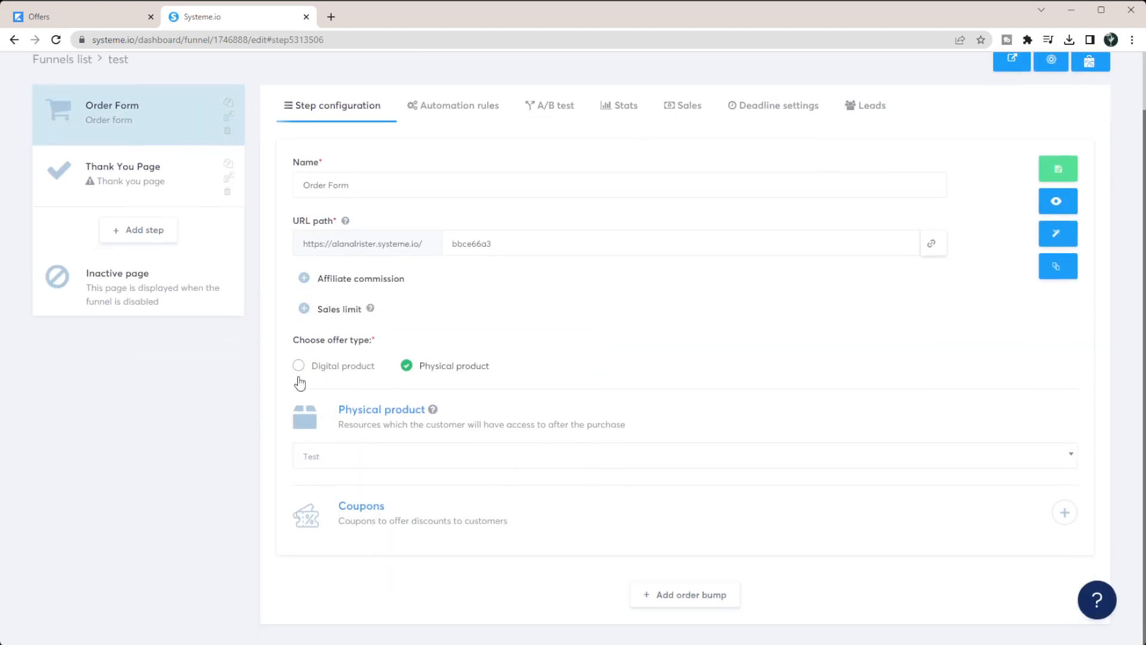
Set the Order Form's offer type to Digital product and view its resources, price plans and coupons sections.
click(406, 370)
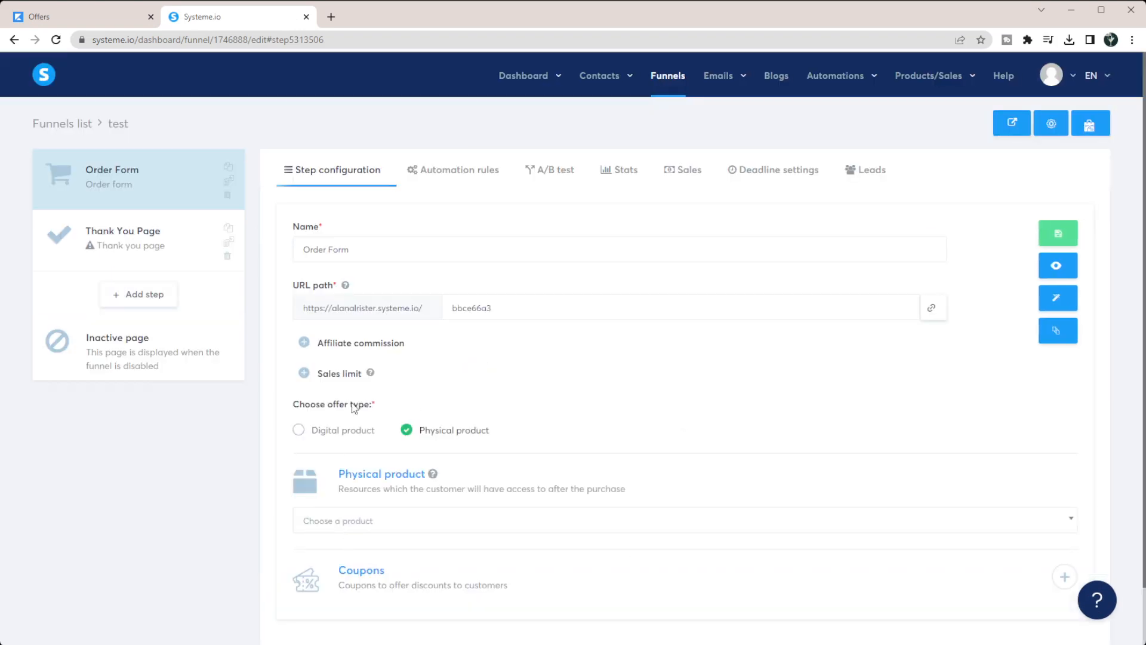
click(298, 431)
scroll(501, 351, down, 2)
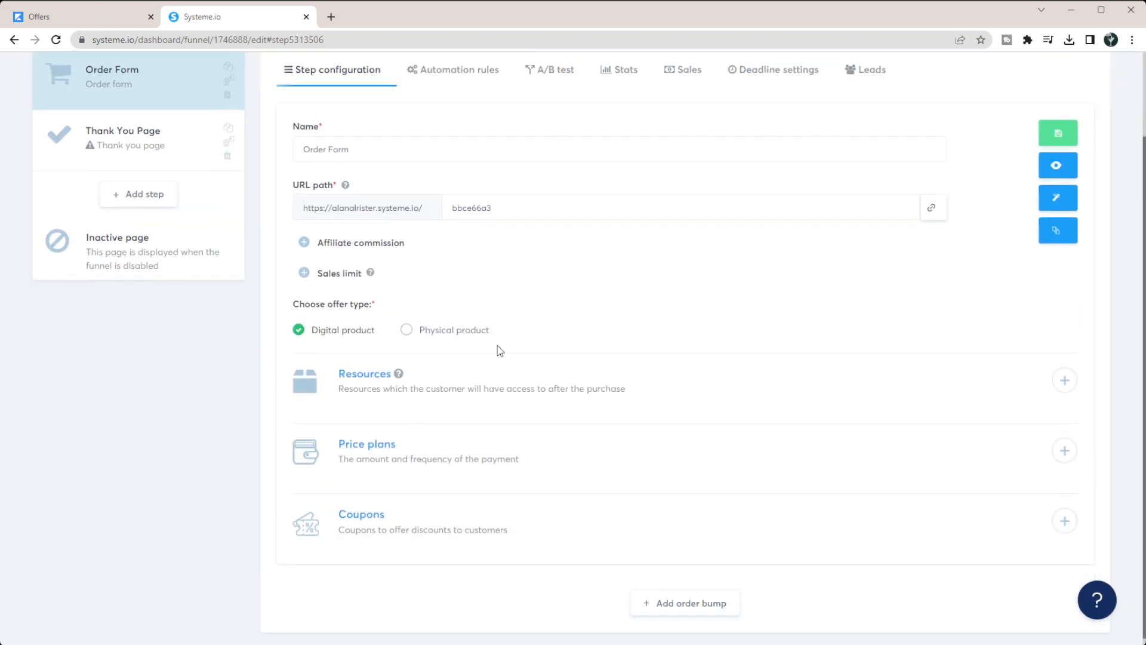
Add the Research Mastery Academy course bundle with full access as a resource of the Order Form.
click(1064, 371)
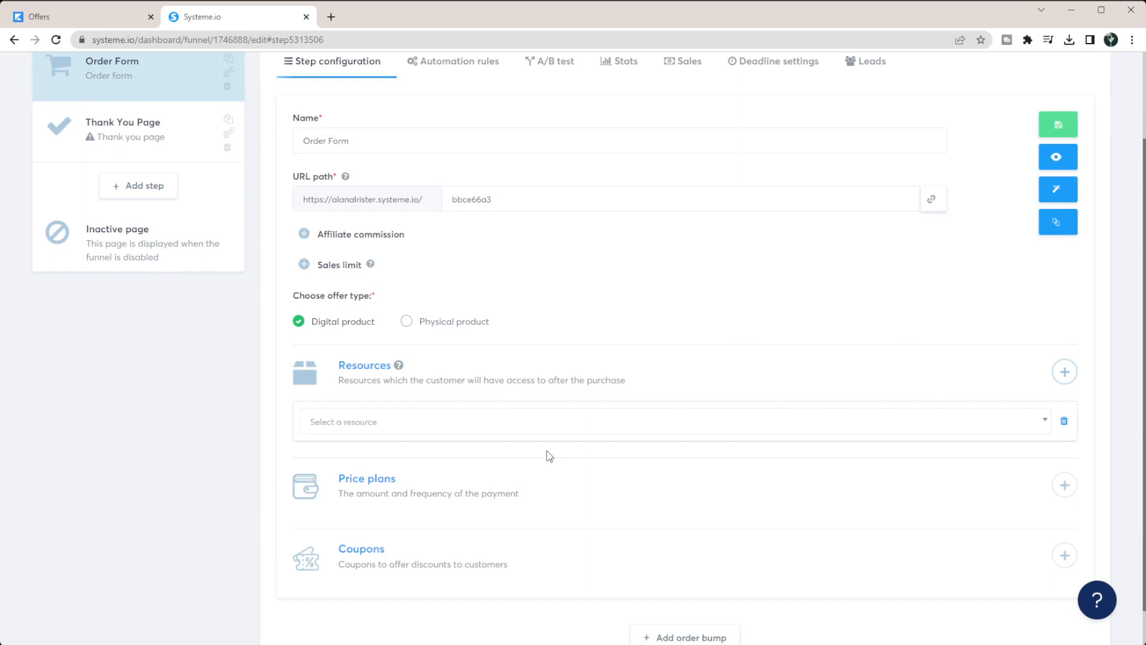
click(405, 424)
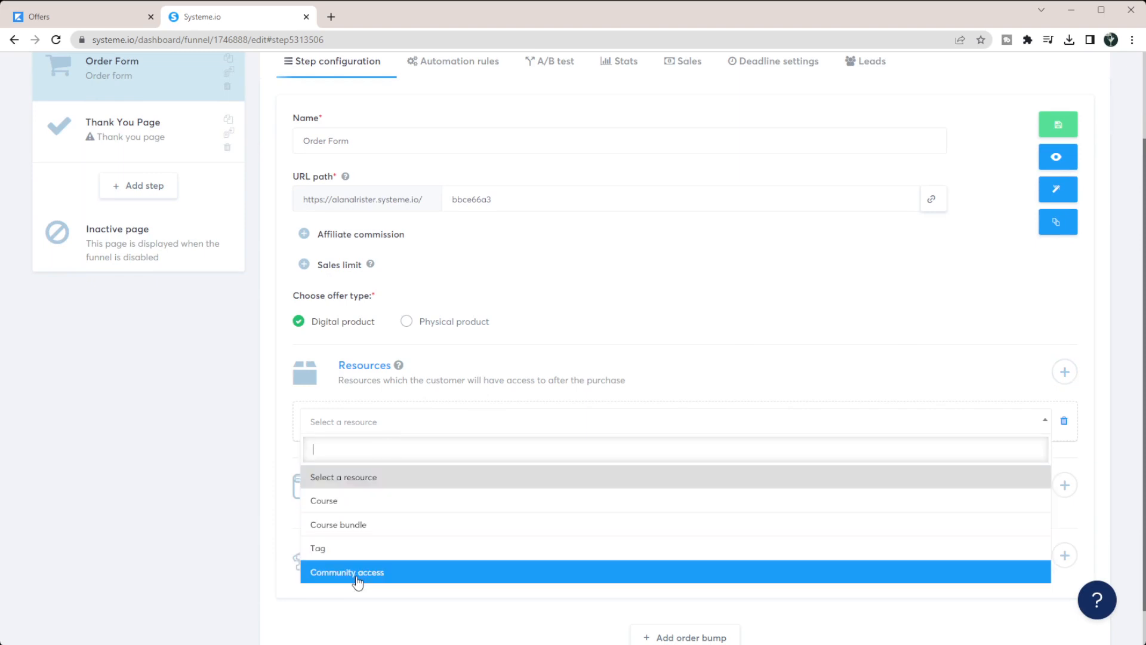
click(359, 528)
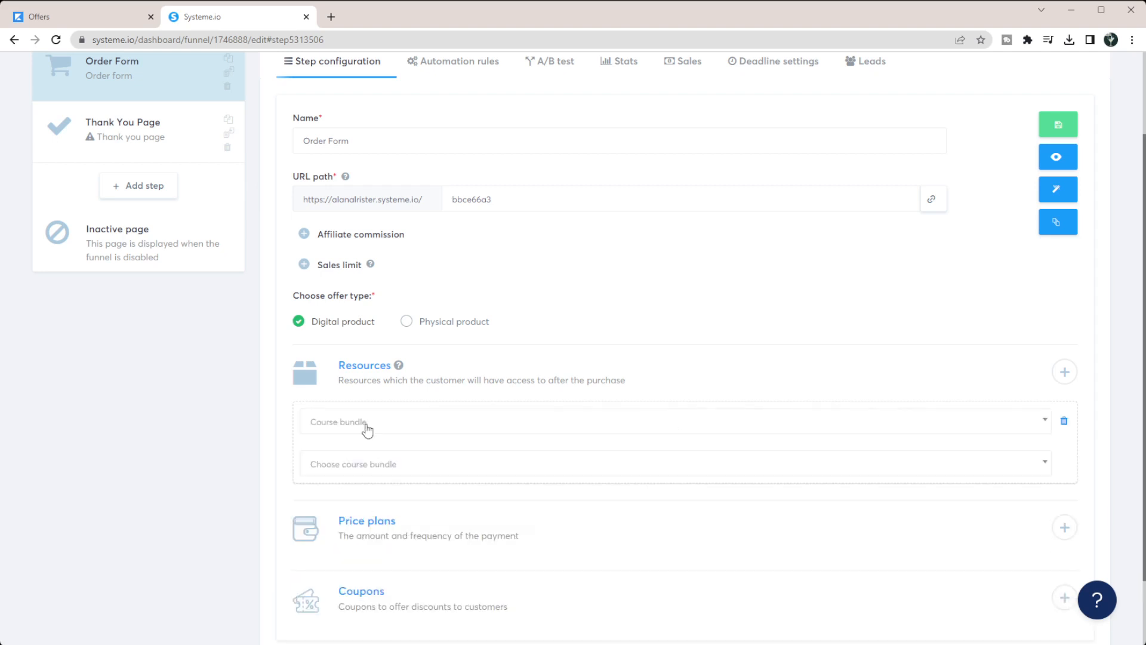
click(357, 470)
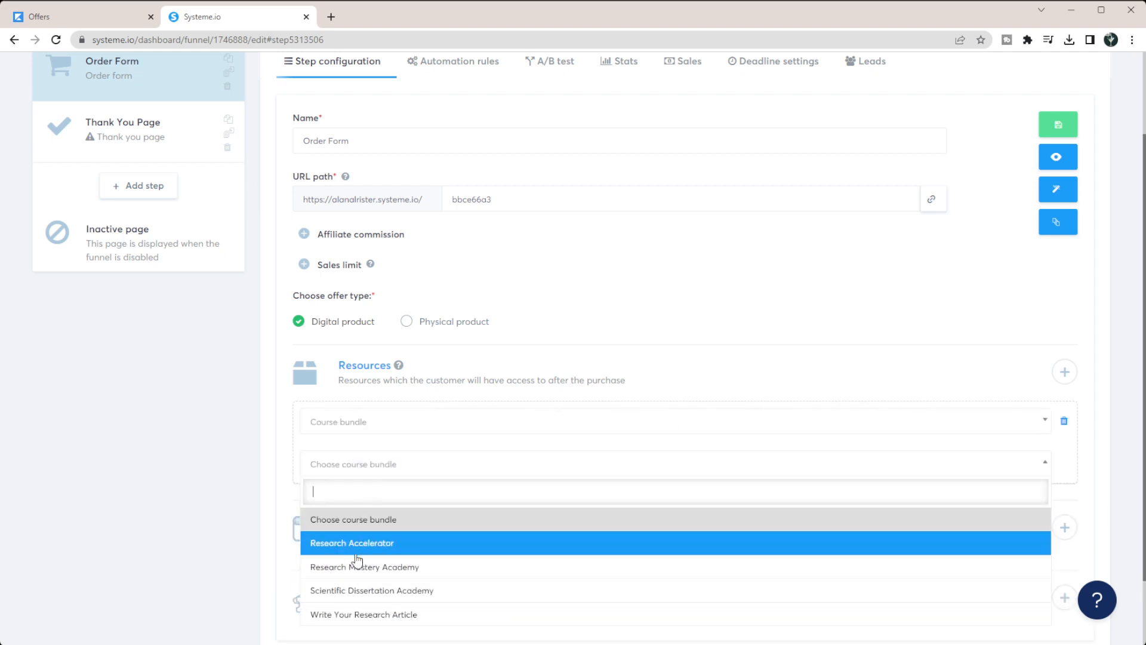
click(357, 568)
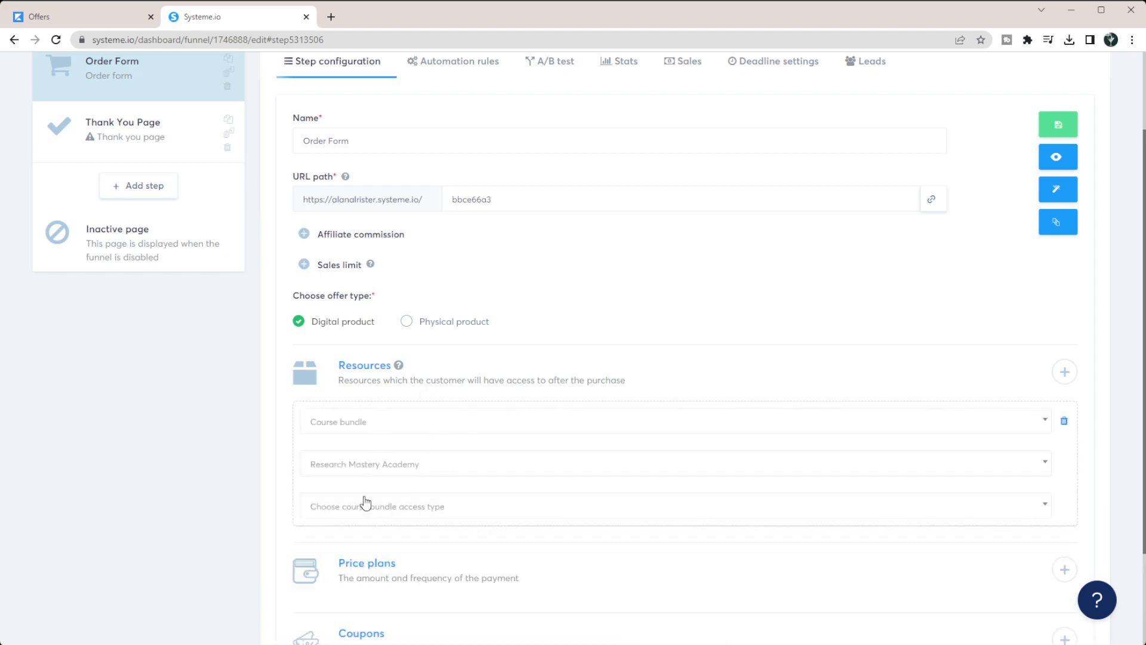
click(407, 507)
scroll(369, 501, down, 2)
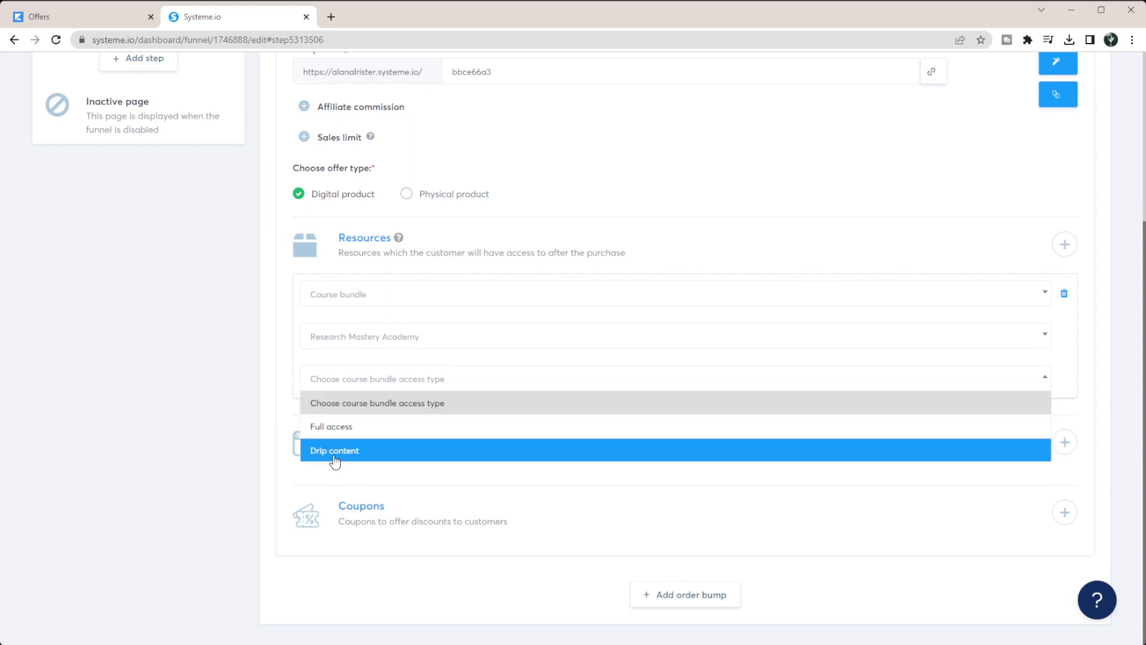
click(332, 425)
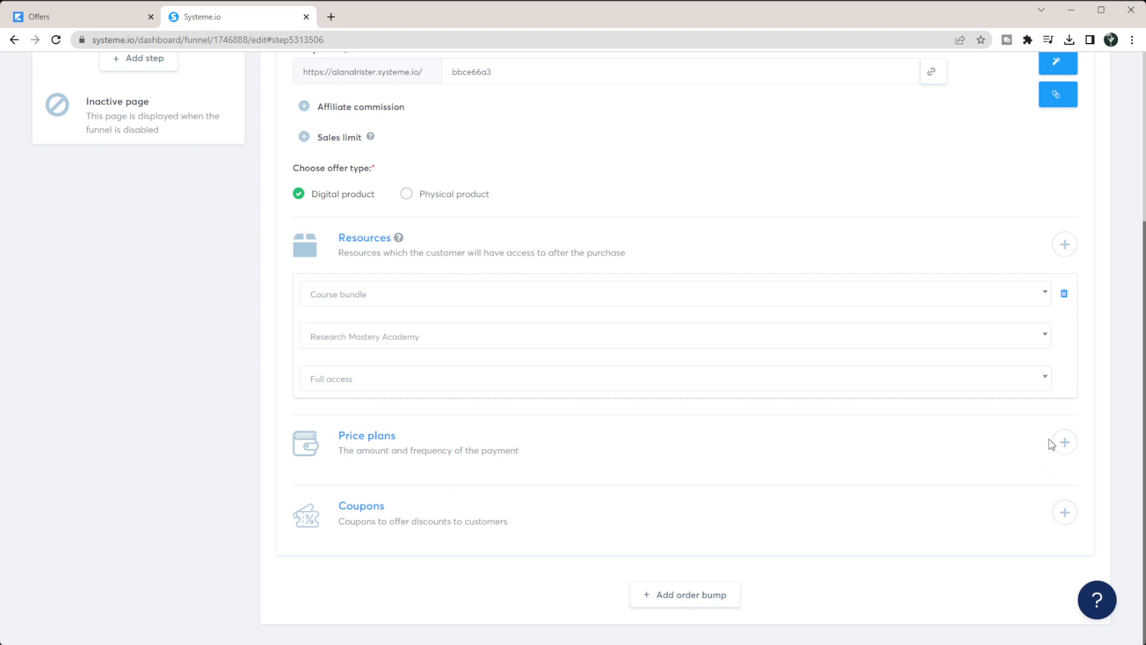
Look at the available price plan types, and start a new price plan with the dashboard name Research Mastery Academy.
click(1064, 441)
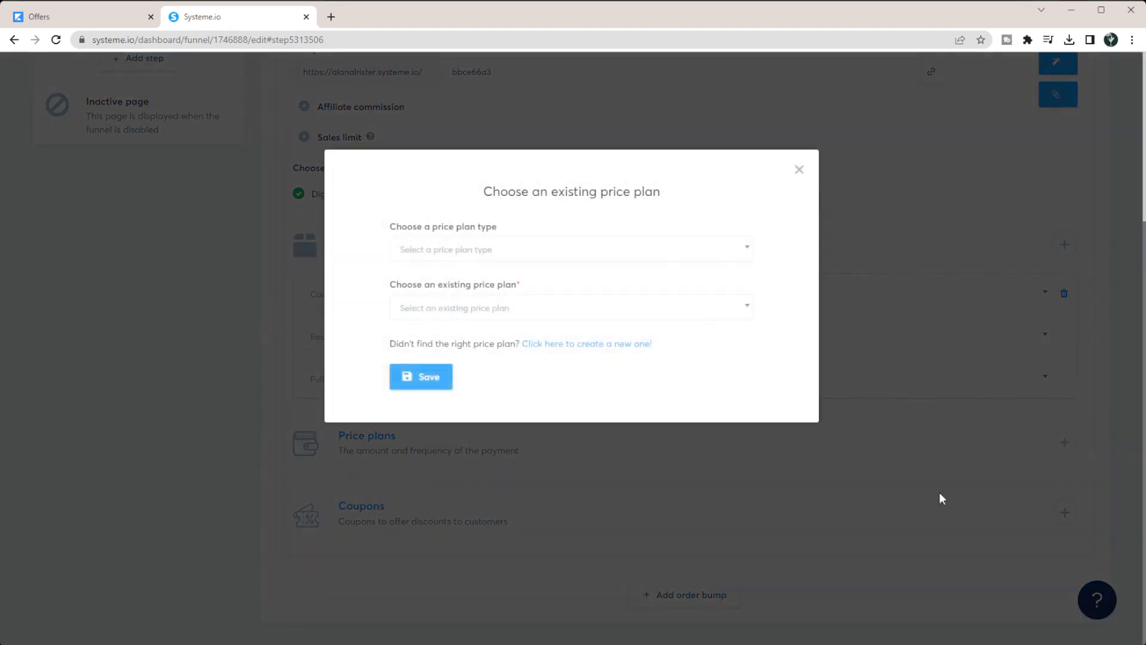
click(462, 250)
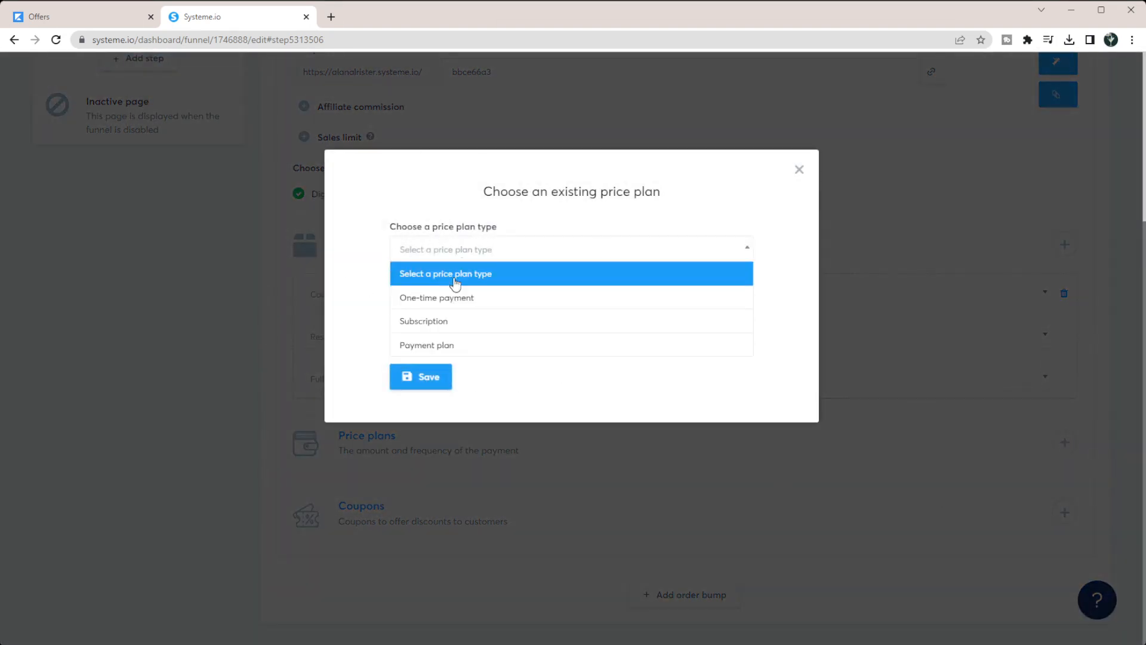
click(348, 298)
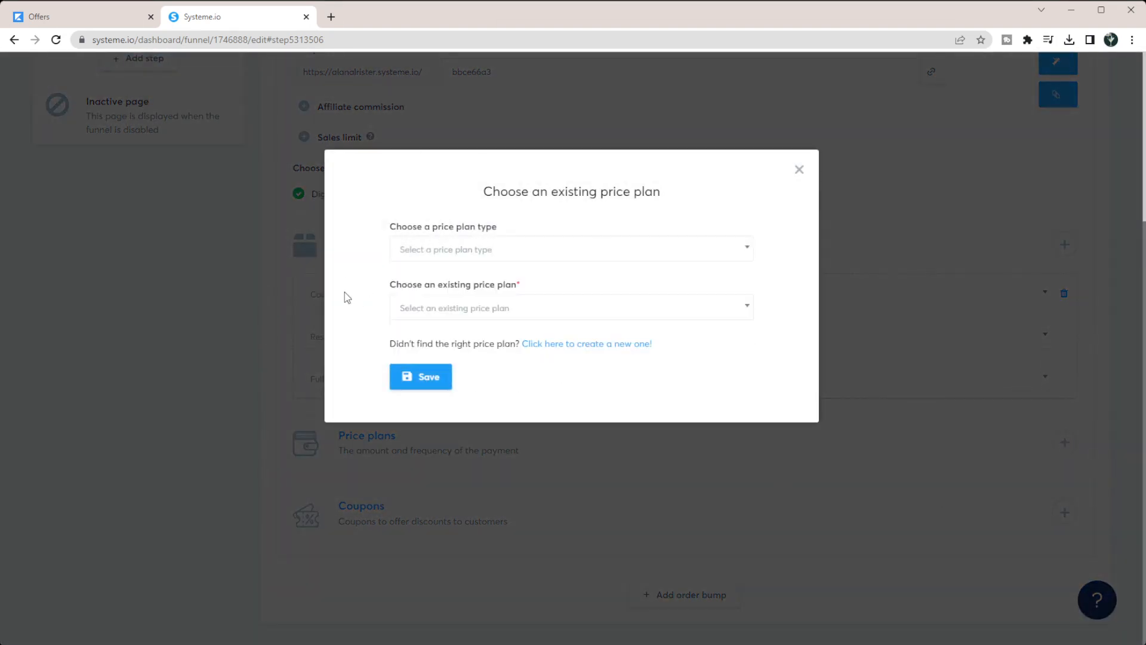
click(558, 343)
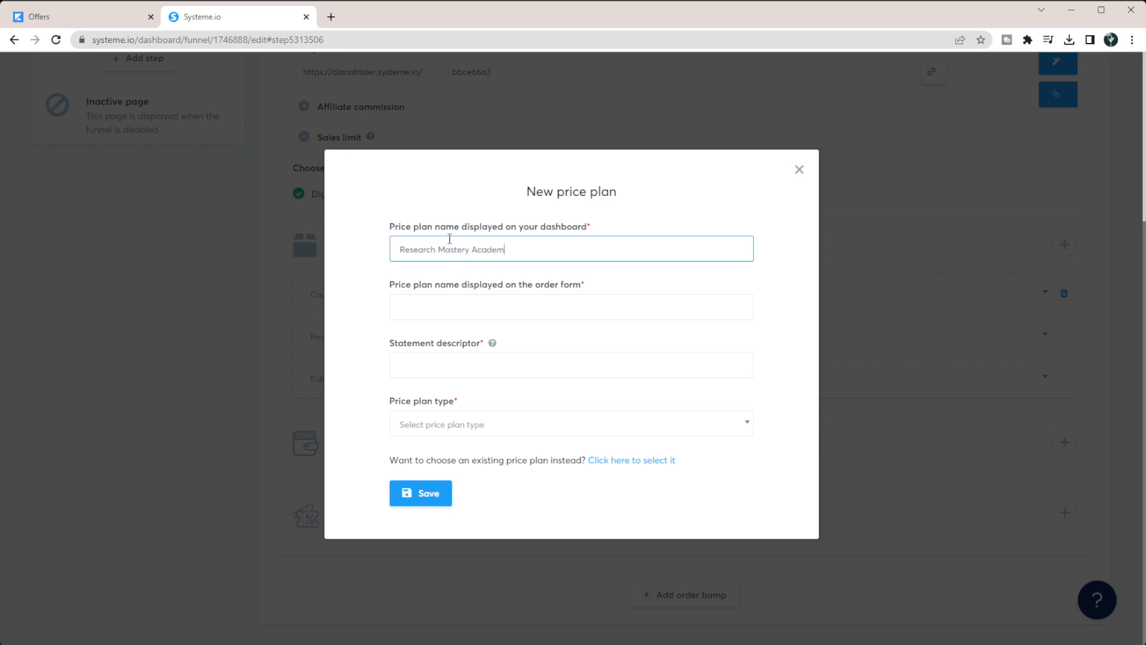
Reuse the plan's dashboard name for the order form name and statement descriptor, and set the price plan type to Subscription.
key(ctrl+a)
key(ctrl+c)
click(437, 298)
key(ctrl+v)
click(437, 365)
key(ctrl+v)
click(431, 425)
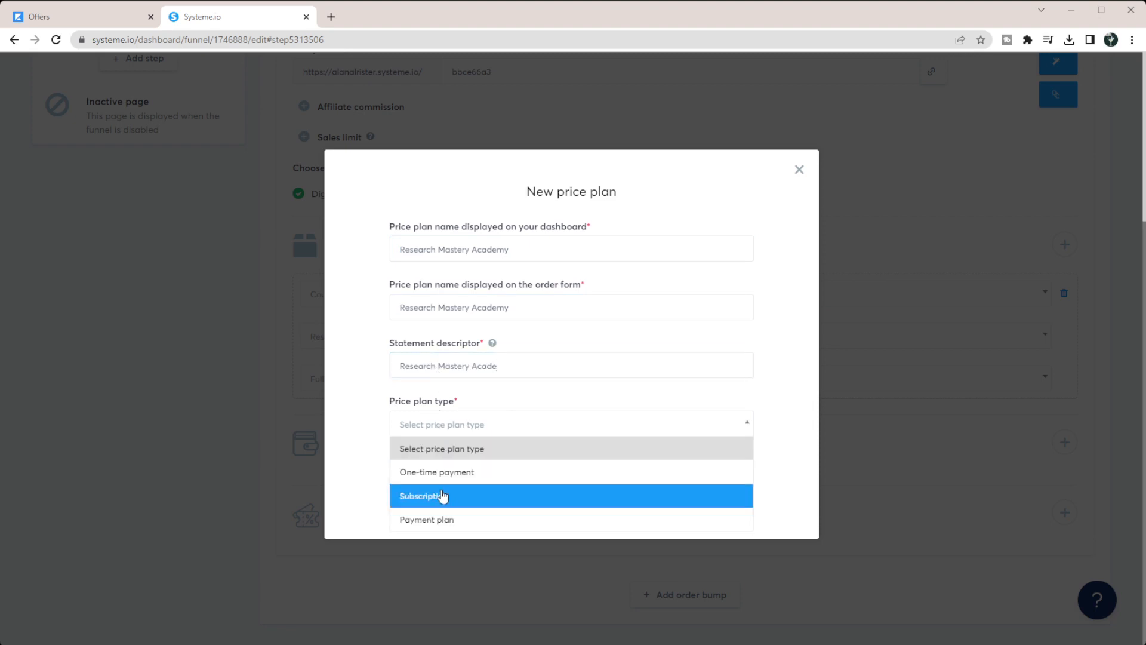
click(468, 496)
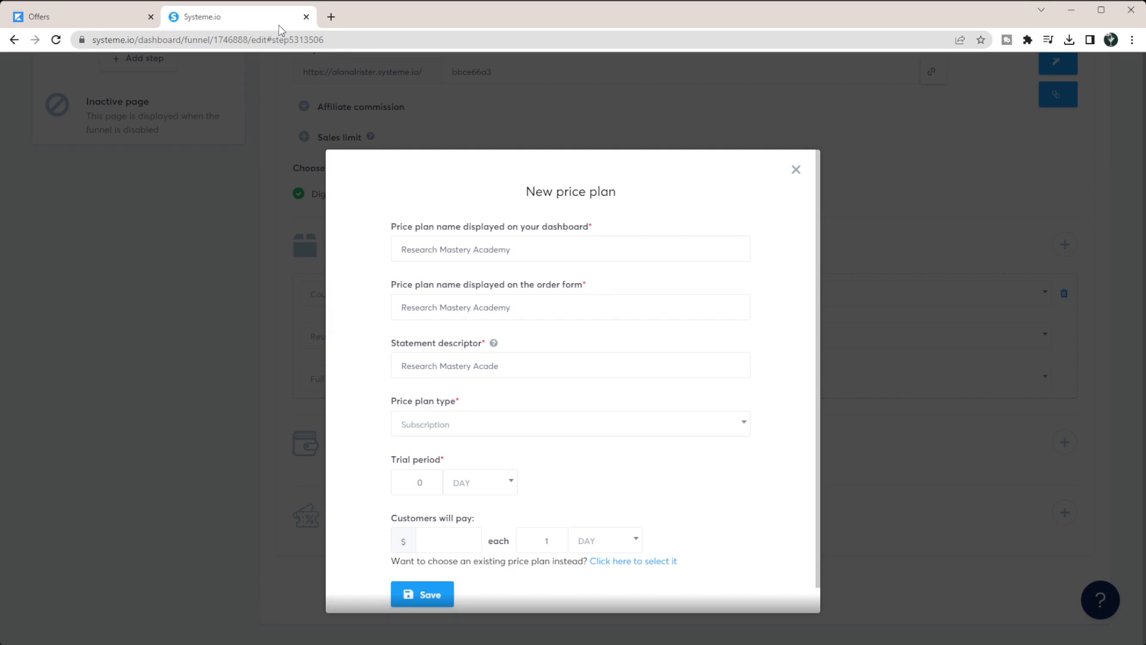
Switch to Kajabi, open the Task Management Notion Template offer and examine its price details, pay-what-they-want option, payment providers and limits.
click(62, 12)
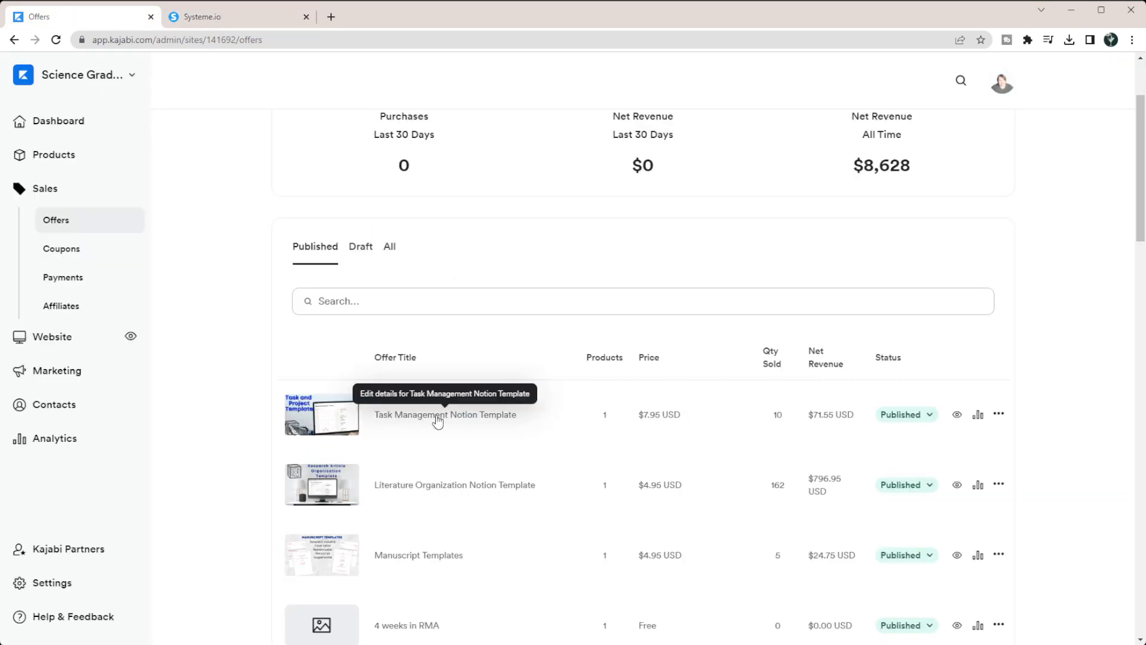
scroll(428, 420, down, 2)
click(415, 289)
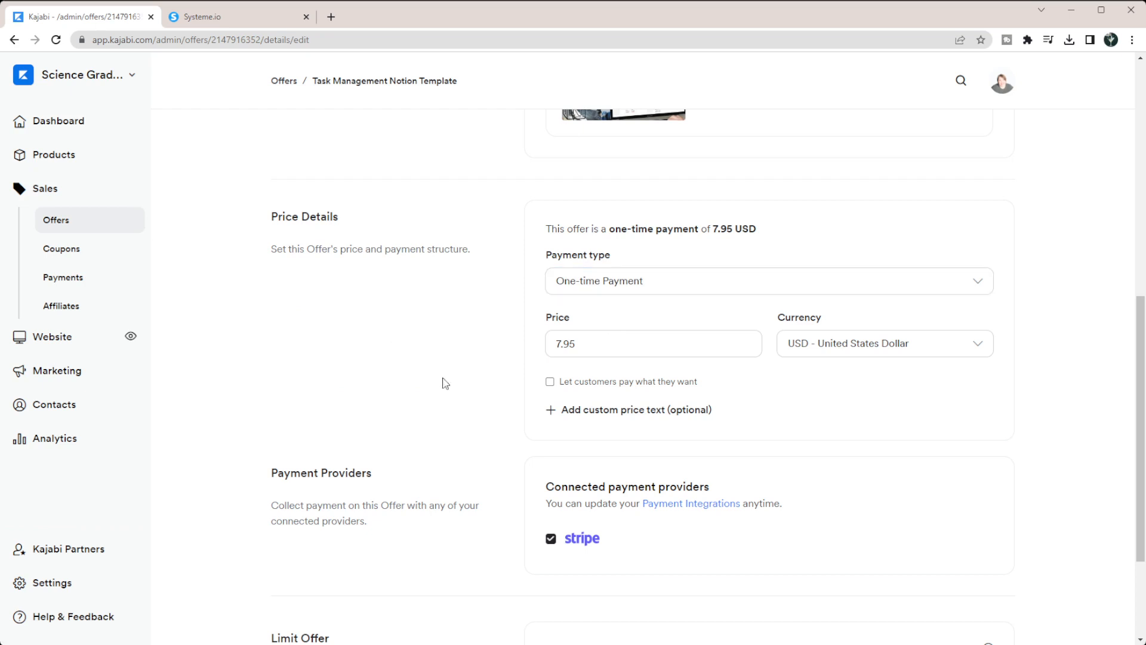
scroll(404, 327, down, 2)
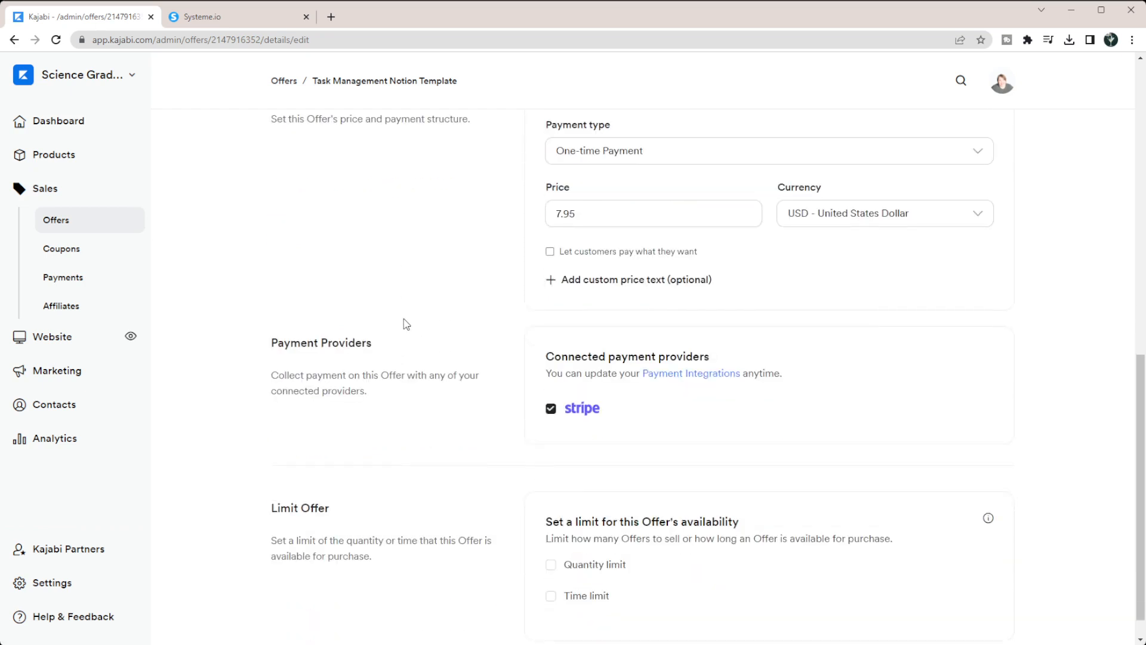
click(549, 252)
Switch back to systeme.io, set the subscription to $20 each 1 month and save the price plan.
click(242, 23)
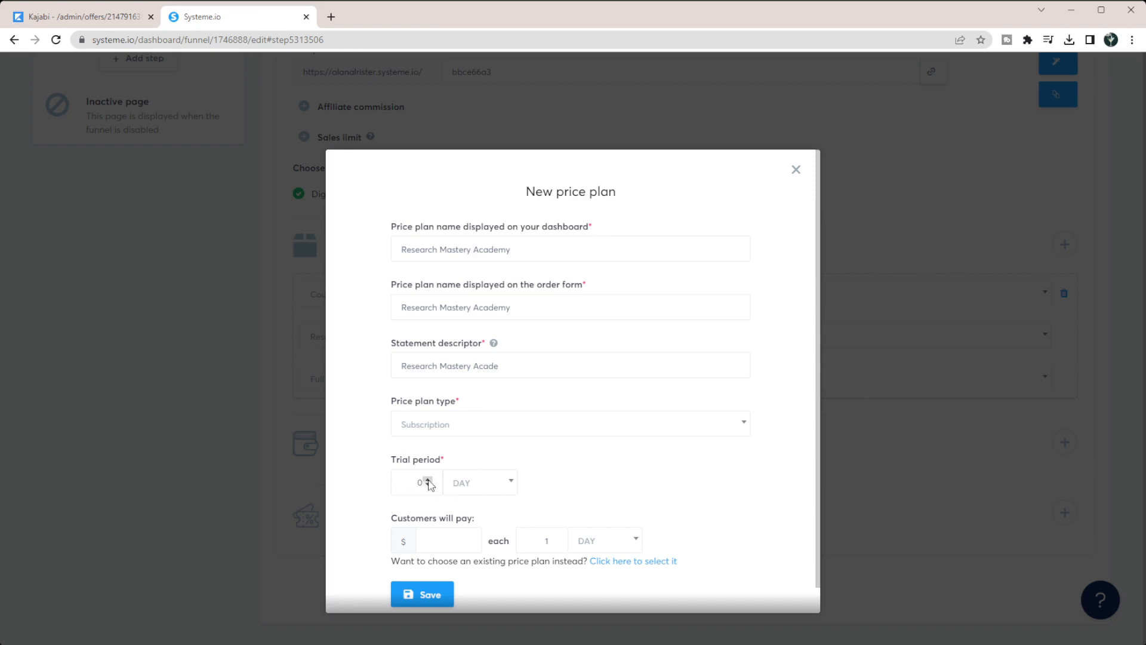
click(436, 542)
click(604, 540)
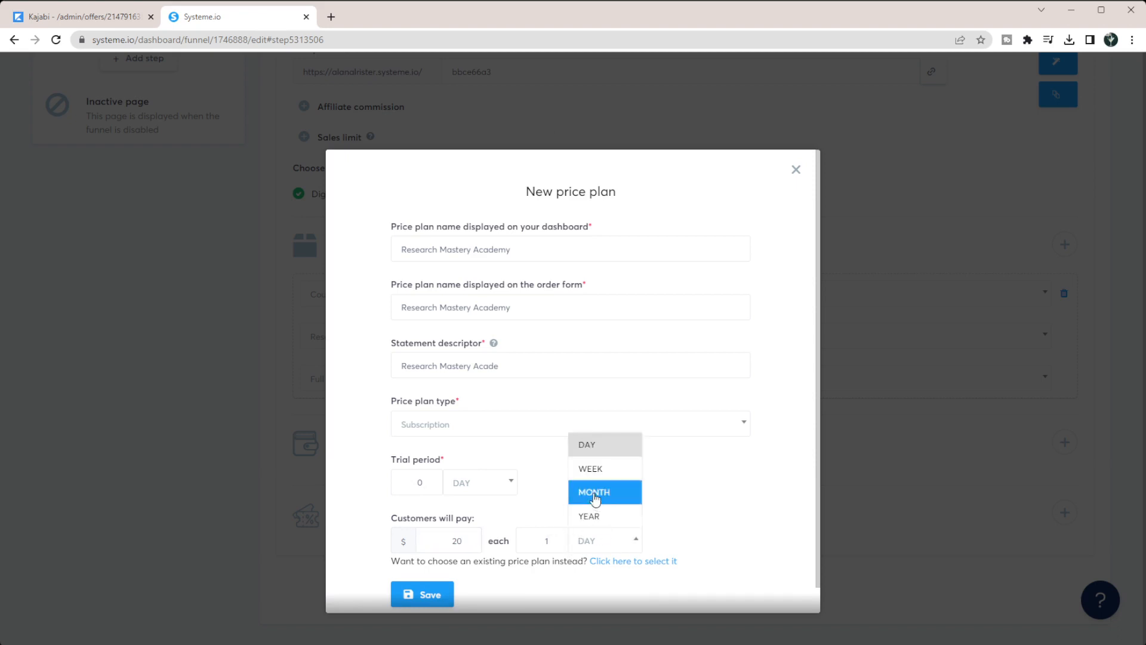
click(595, 494)
click(433, 595)
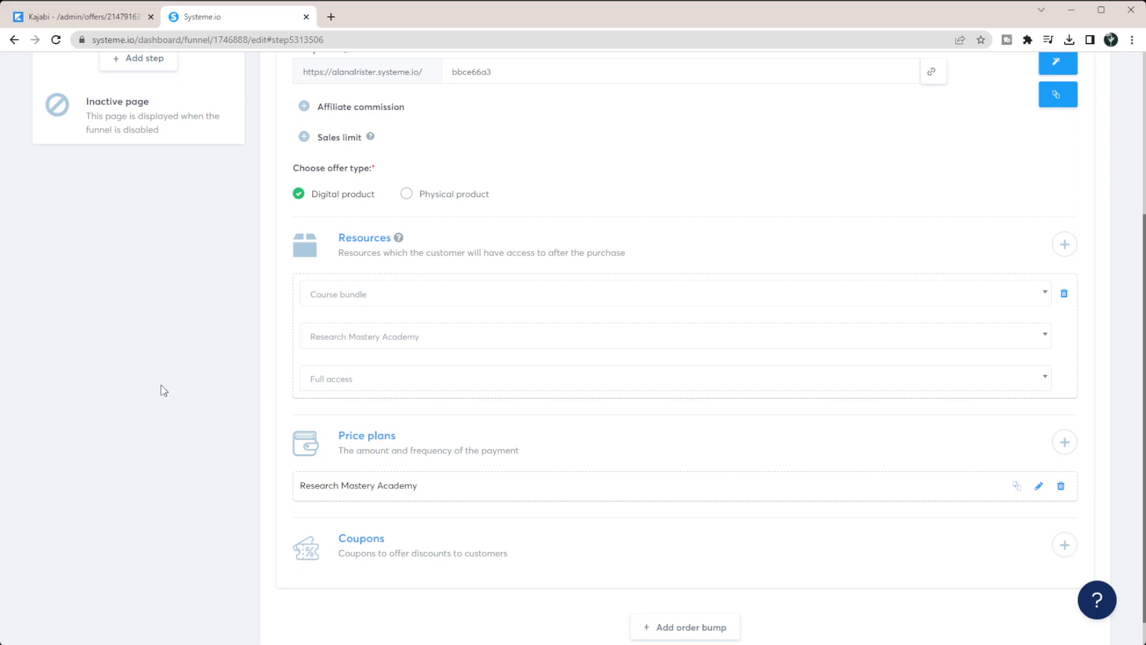
Switch to Kajabi, open the coupons list and review the coupons' discounts, durations and expiration dates.
click(110, 21)
click(61, 249)
scroll(619, 271, down, 5)
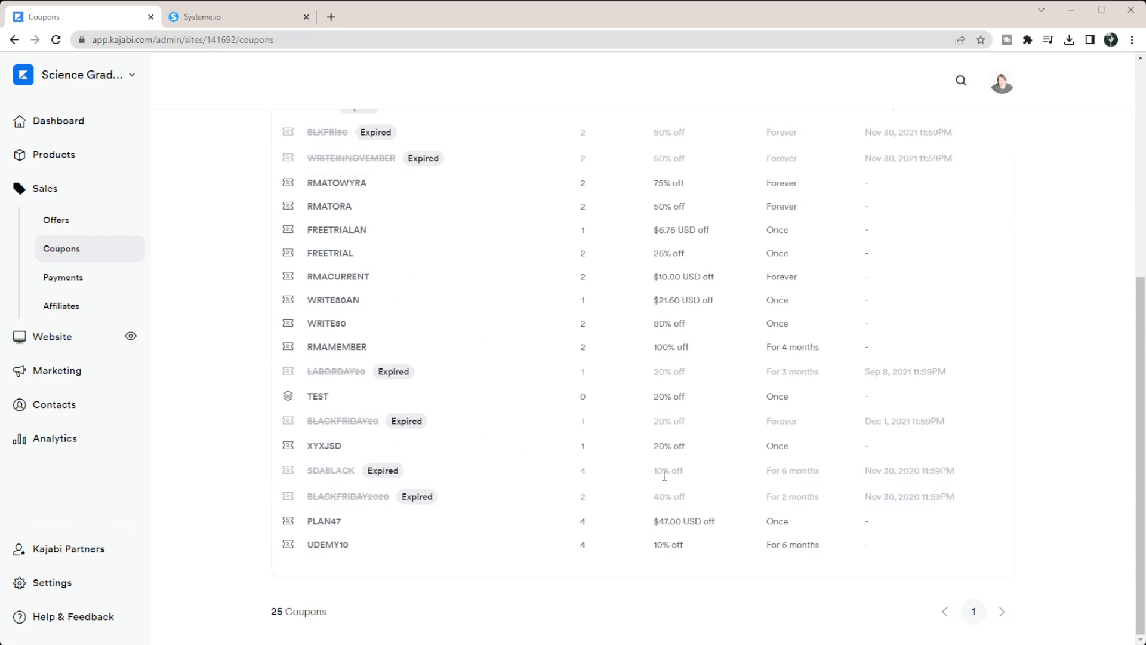
scroll(624, 391, up, 6)
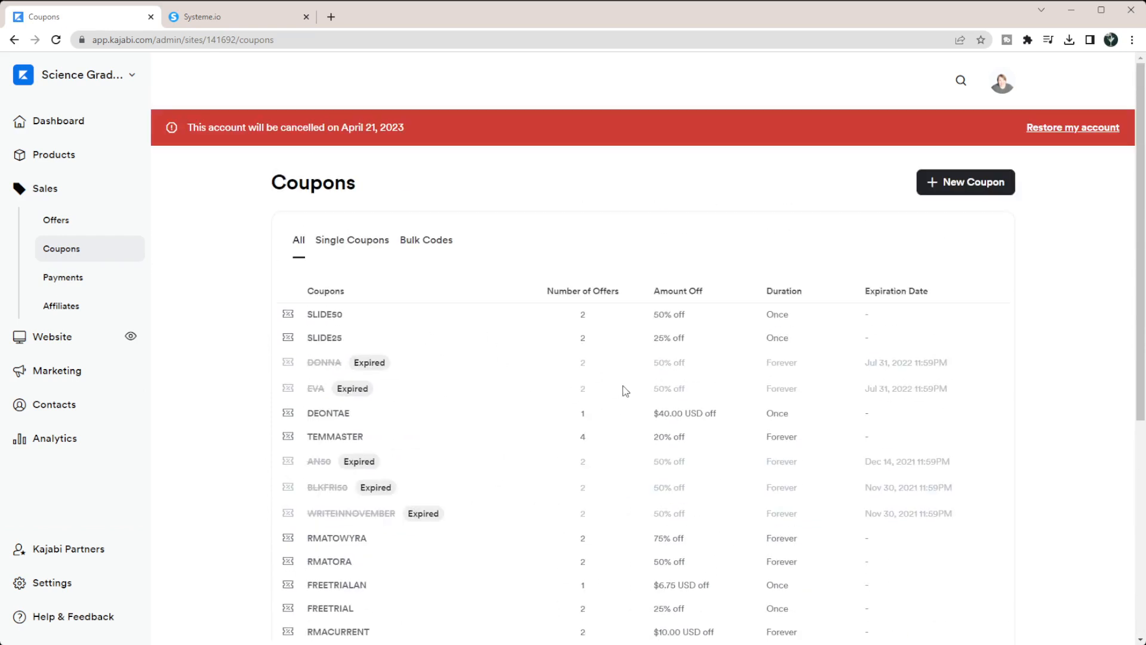
Return to systeme.io and examine the Order Form's coupons and order bump sections alongside Kajabi's sales area.
click(213, 13)
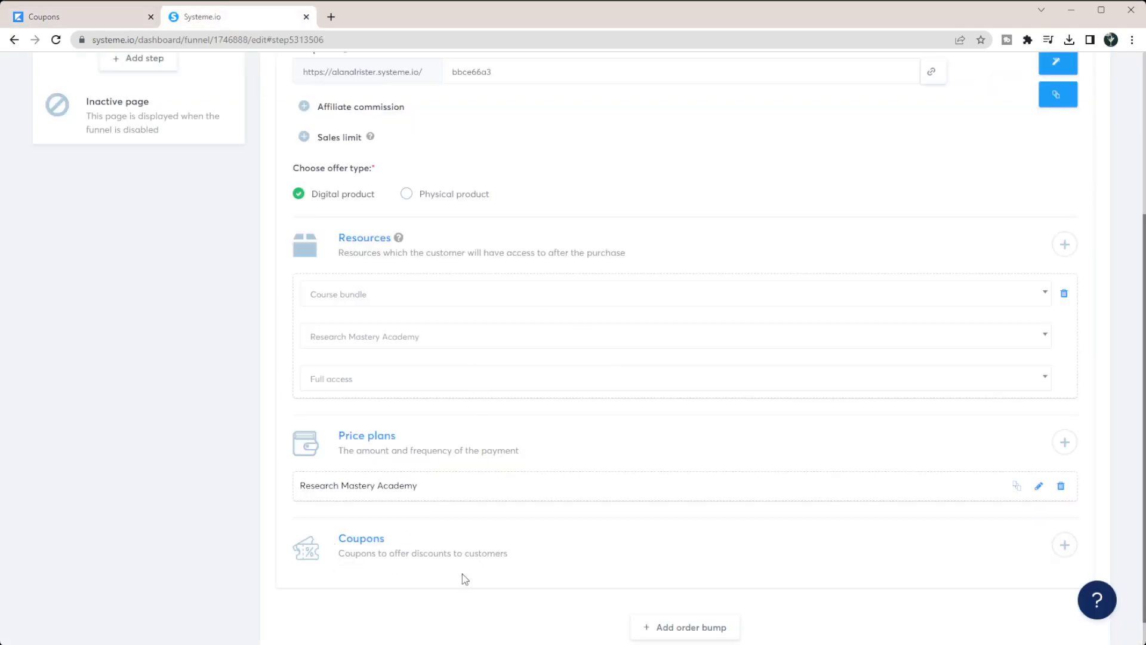
scroll(570, 515, up, 1)
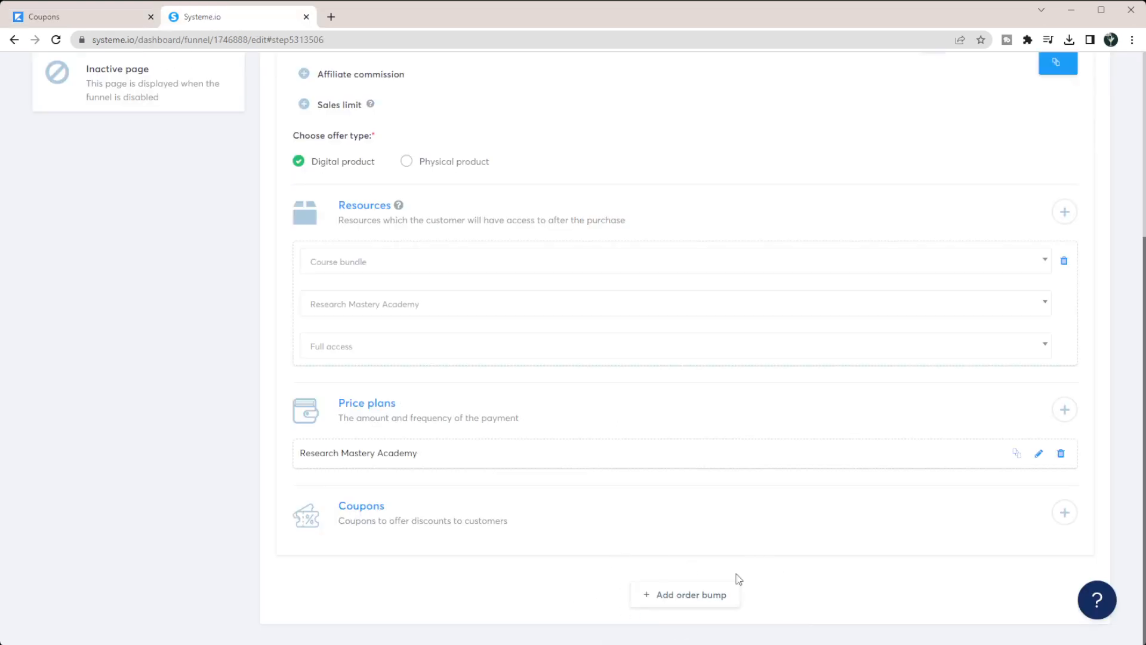
click(99, 10)
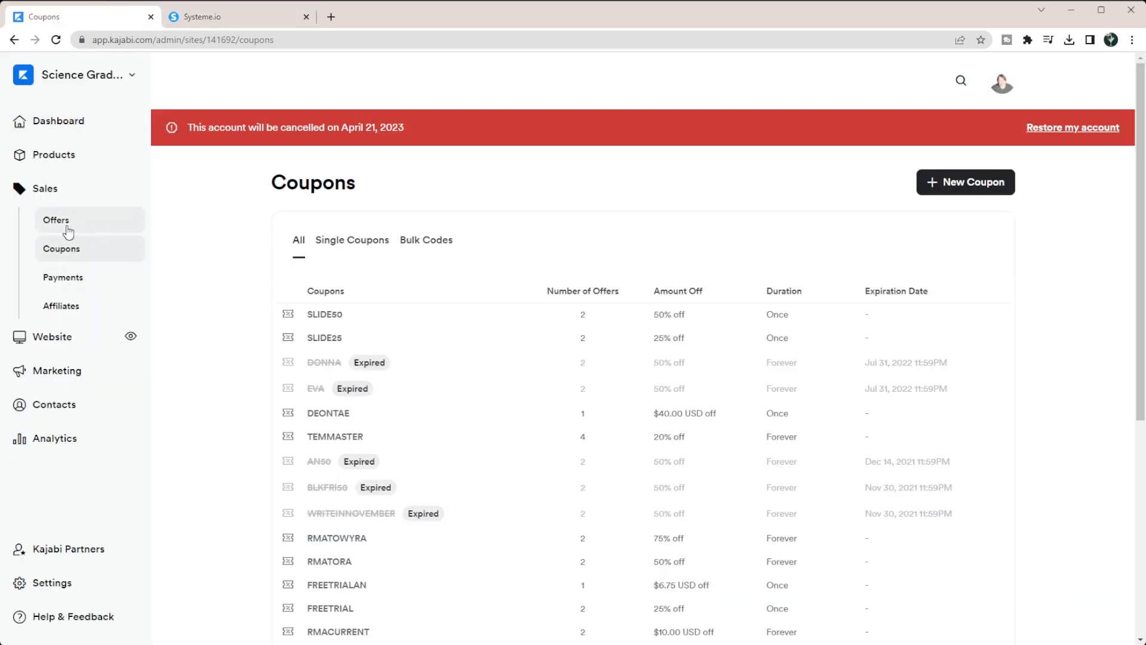
click(220, 18)
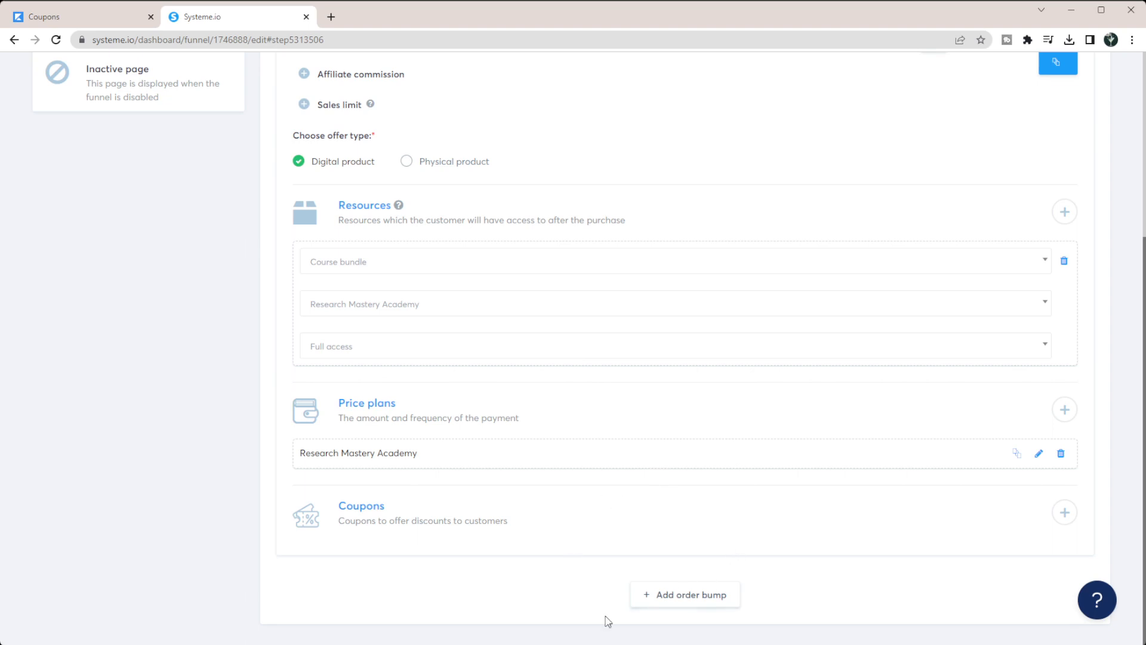
scroll(638, 283, up, 5)
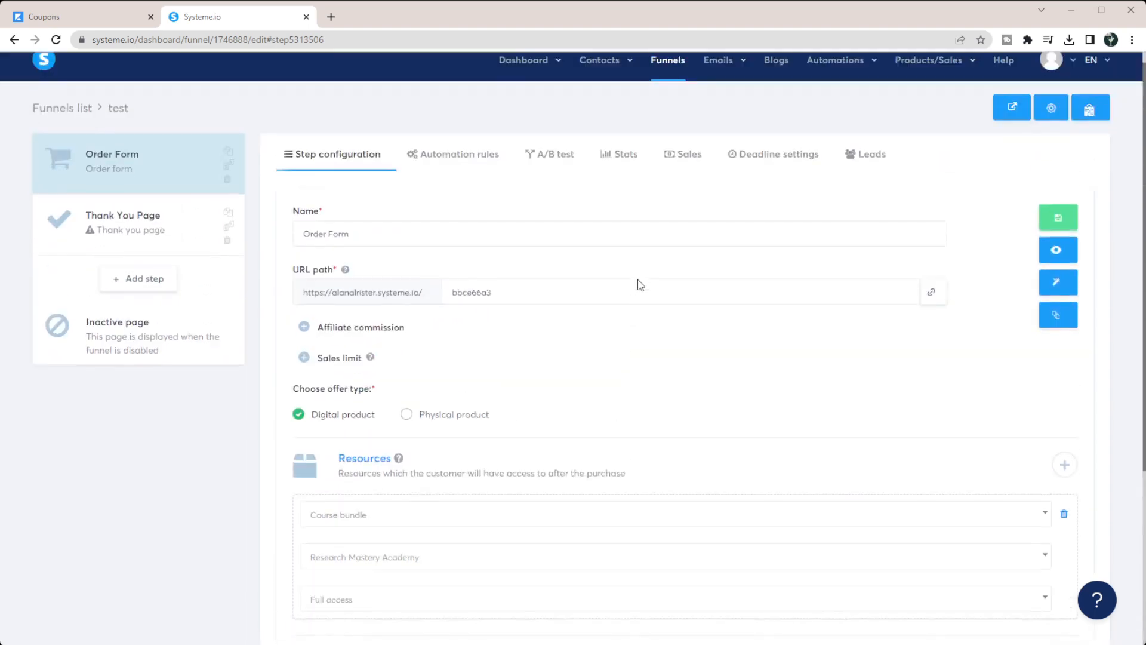
Compare Kajabi's sales sections with systeme.io's product and sales options, and open the systeme.io coupons page.
click(83, 16)
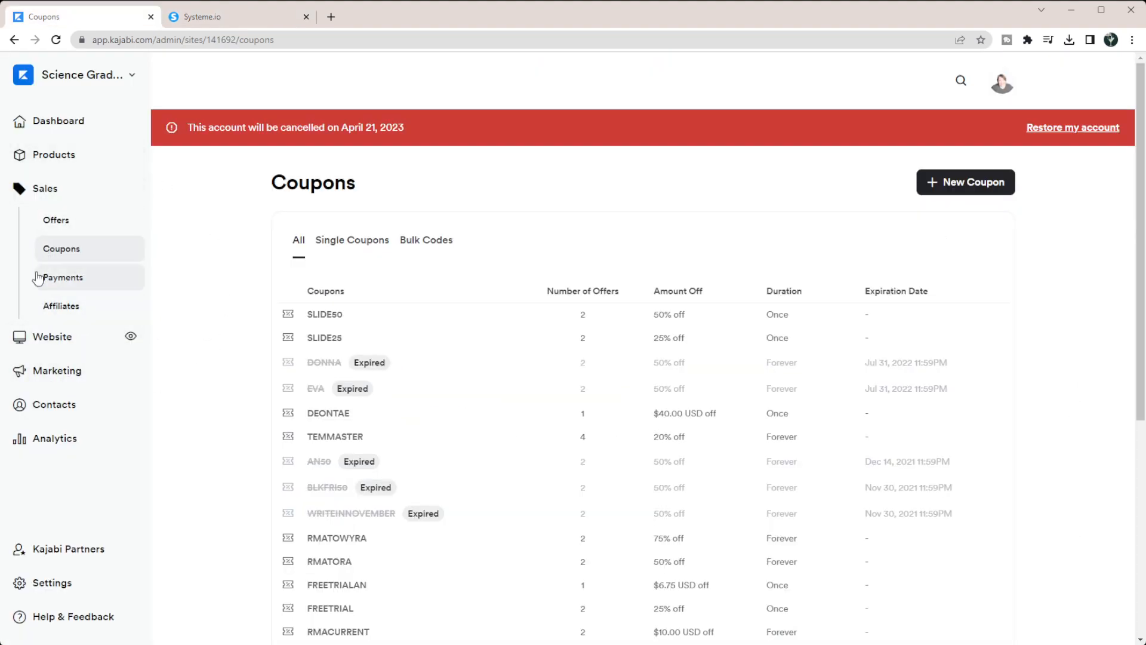
click(200, 17)
mouse_move(965, 78)
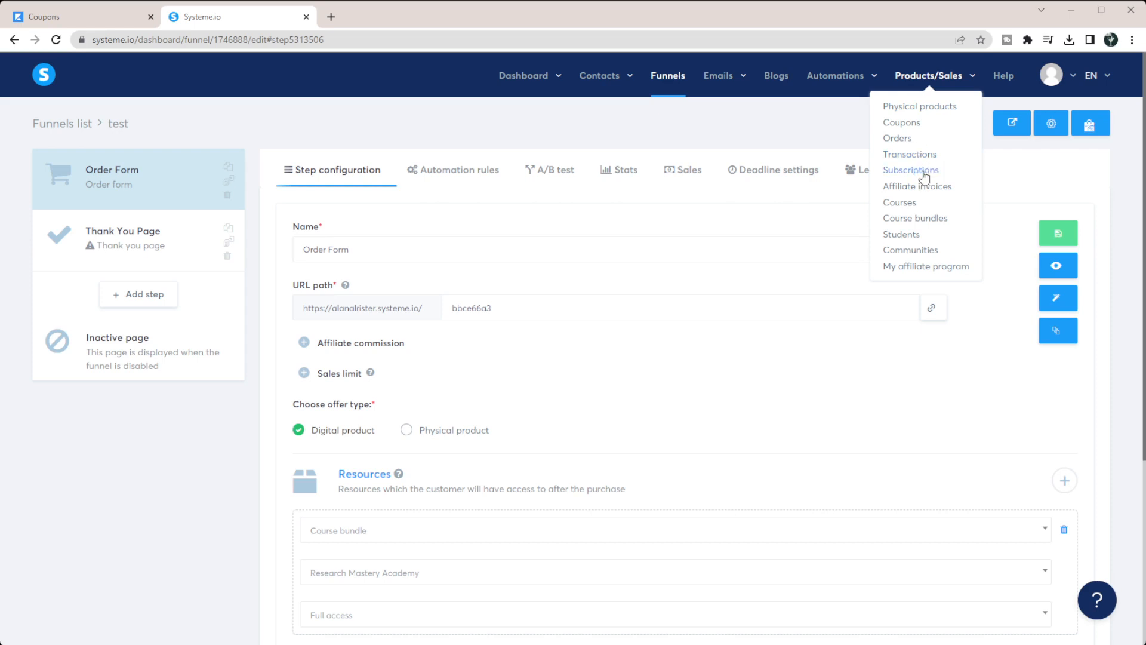
click(908, 125)
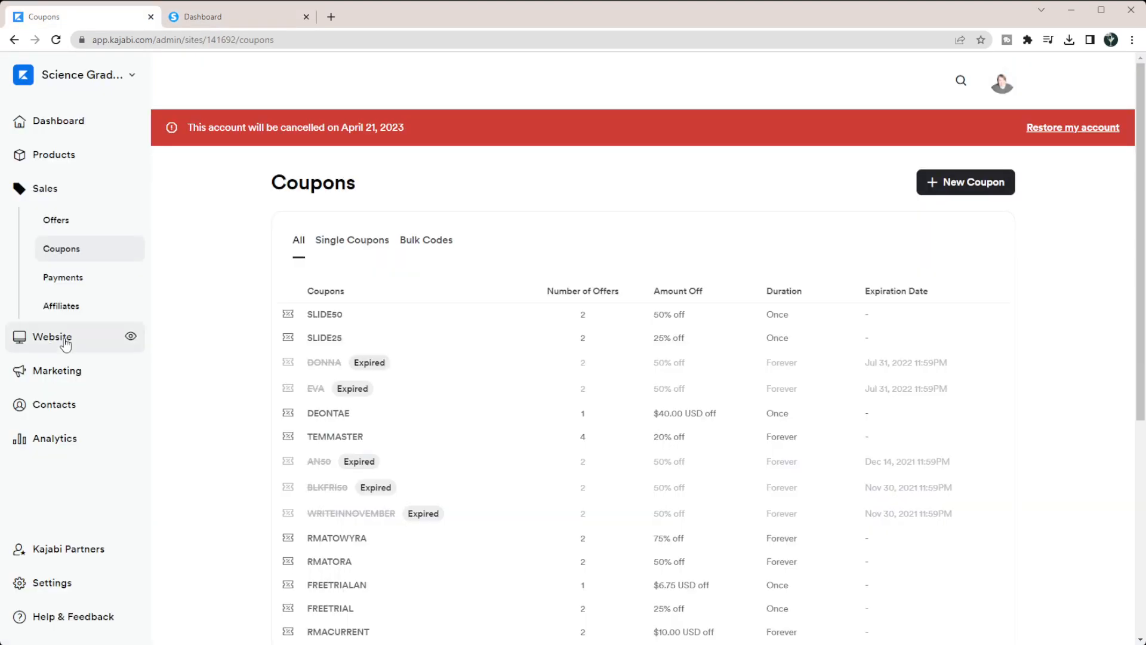
In Kajabi, open the website design page and examine the live Premier Site preview and the saved templates area.
click(65, 340)
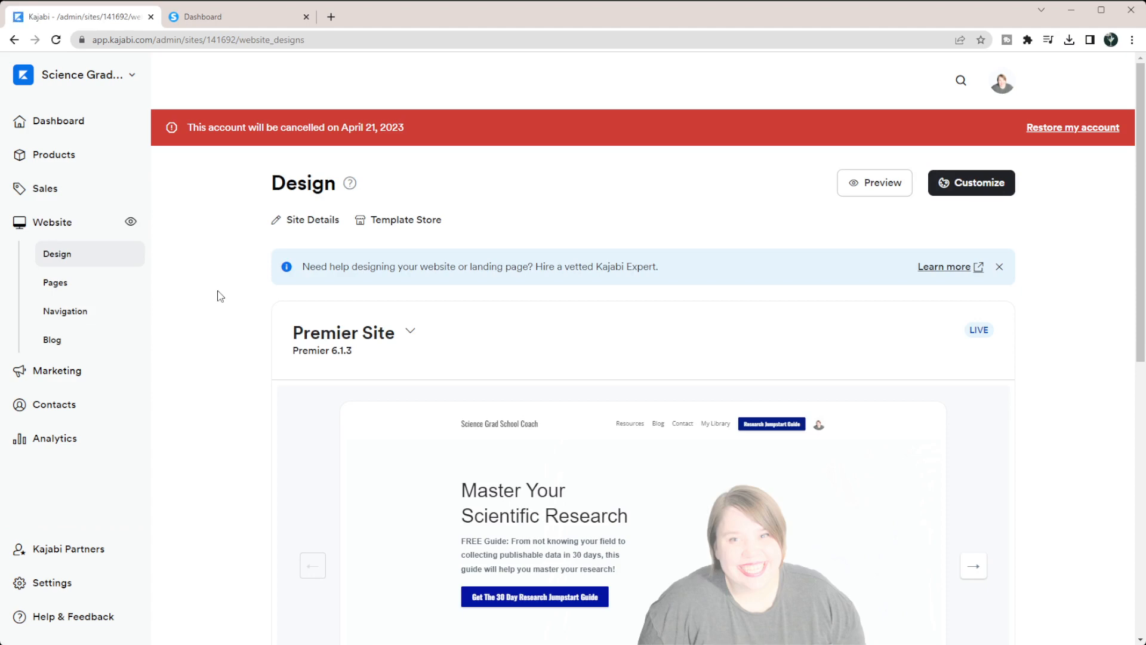
scroll(227, 307, down, 4)
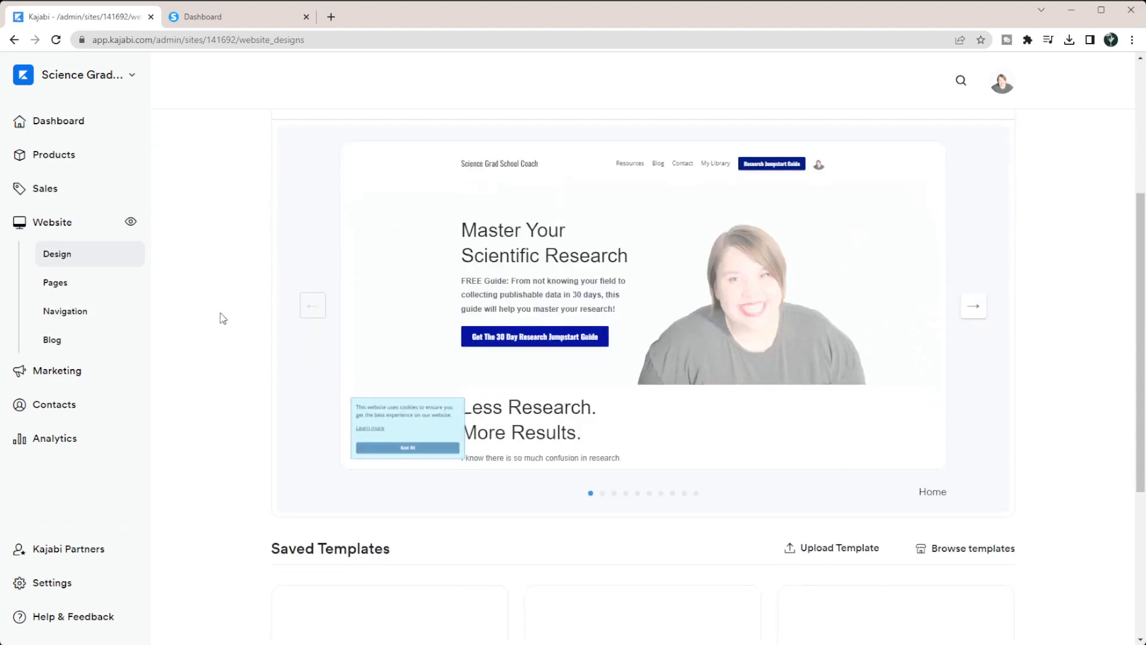
scroll(450, 473, up, 3)
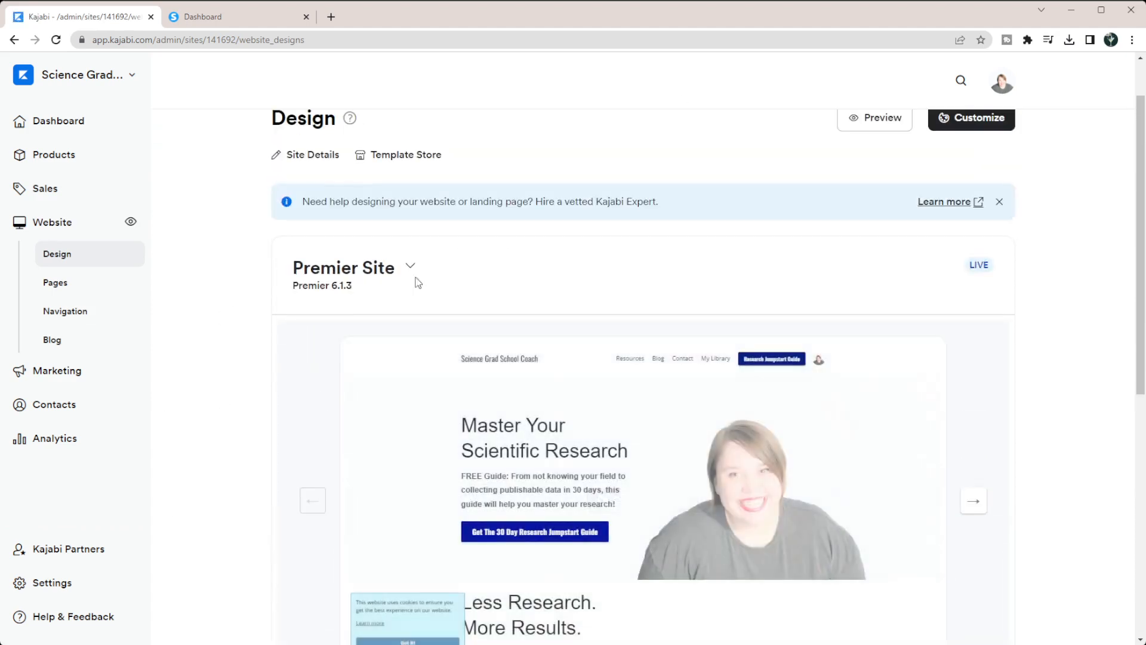
Open the Kajabi pages list, look through the website pages and switch to the landing pages.
click(70, 285)
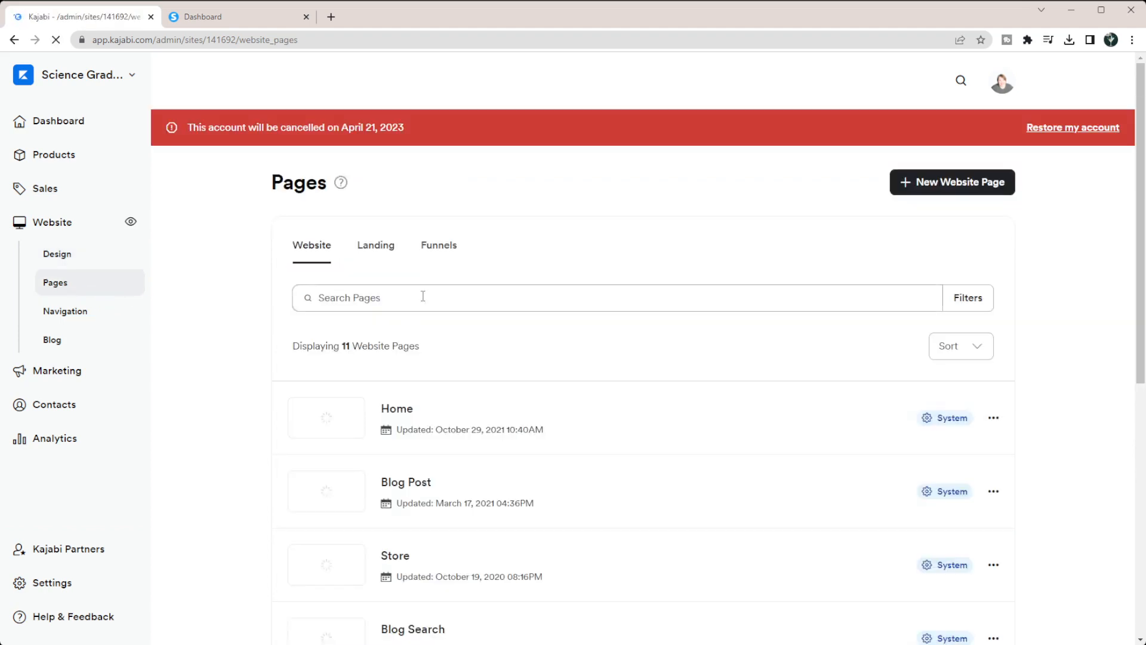
scroll(481, 169, down, 8)
scroll(468, 384, up, 8)
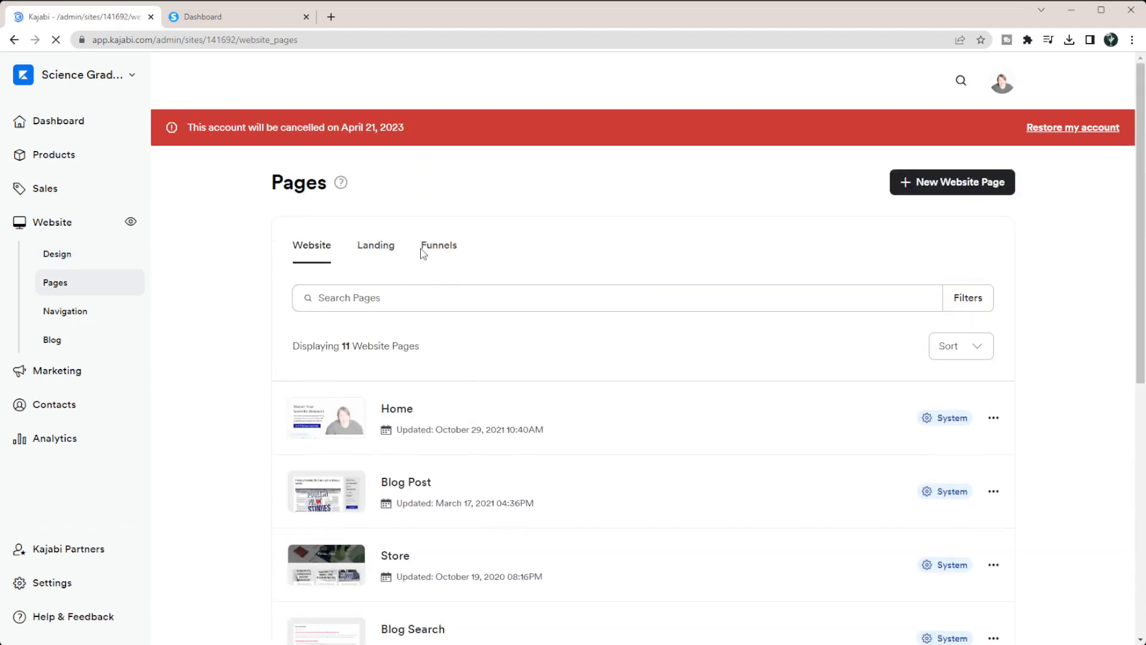
click(375, 245)
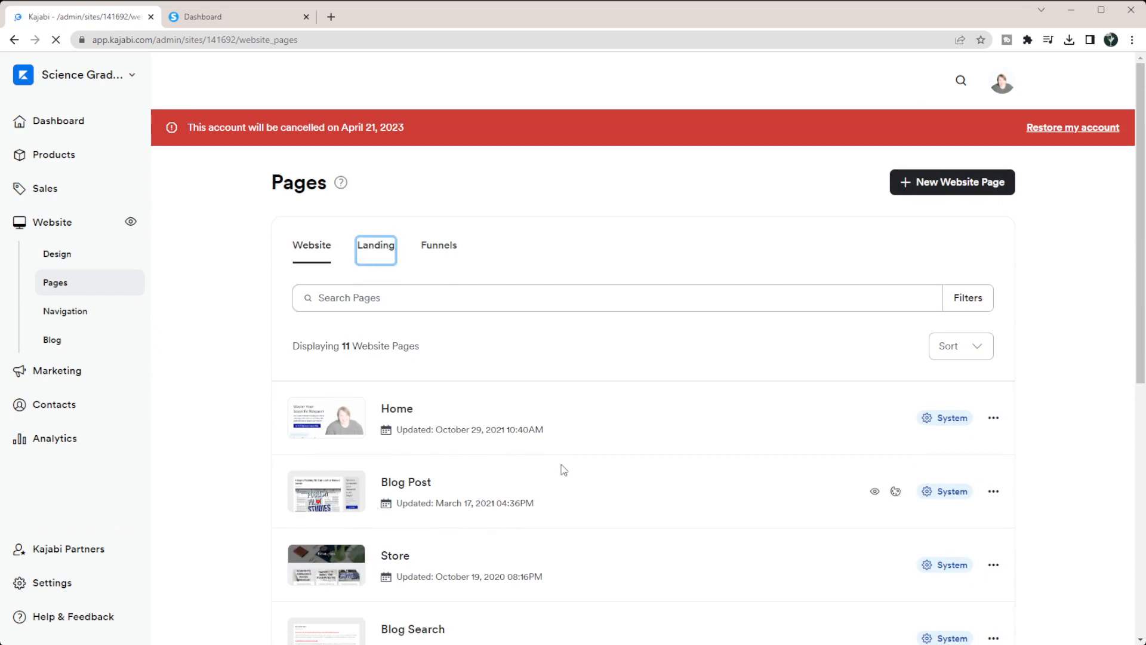
Look through the landing pages list, return to the website pages and open the Home page in the Kajabi editor.
scroll(557, 349, down, 10)
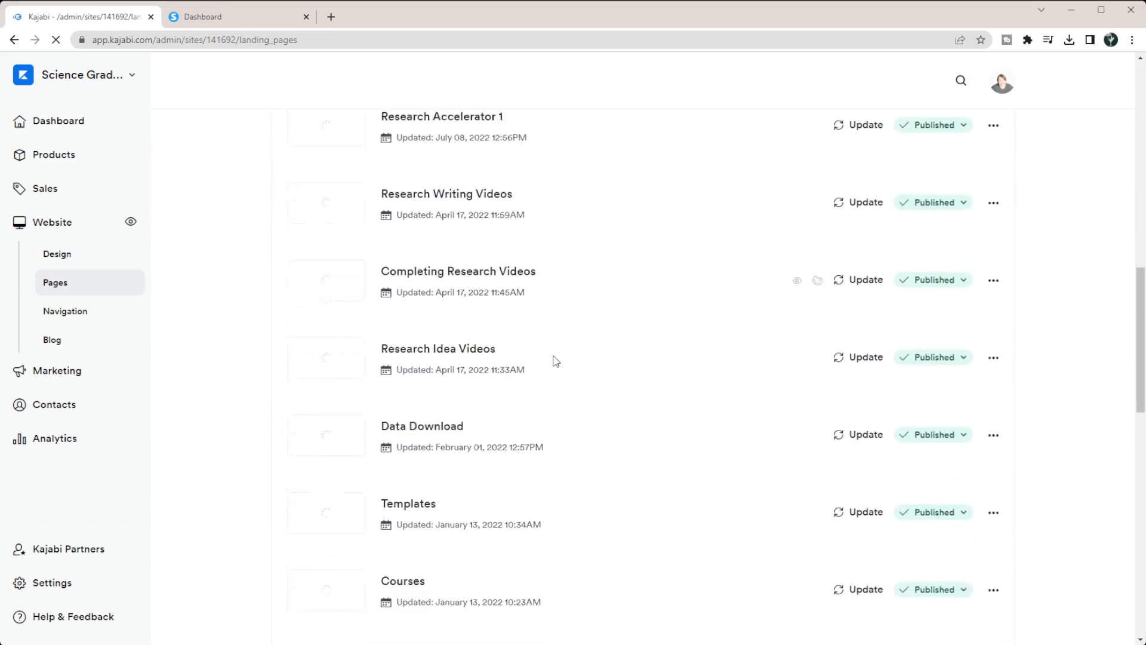
scroll(556, 360, down, 4)
scroll(556, 359, up, 15)
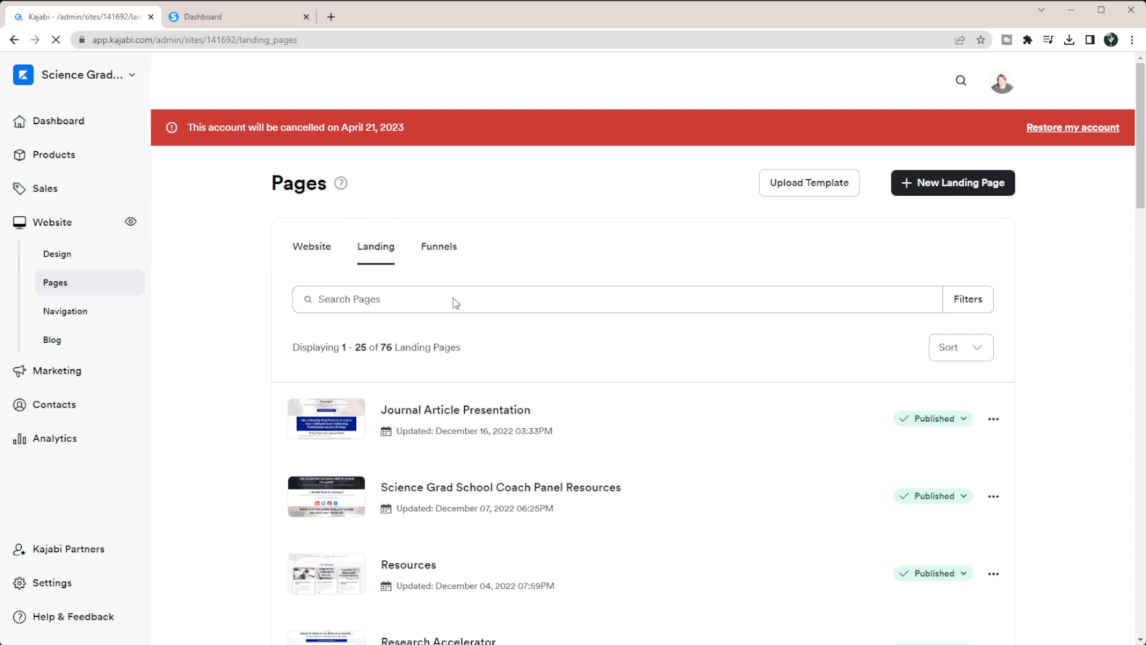
click(317, 250)
click(397, 411)
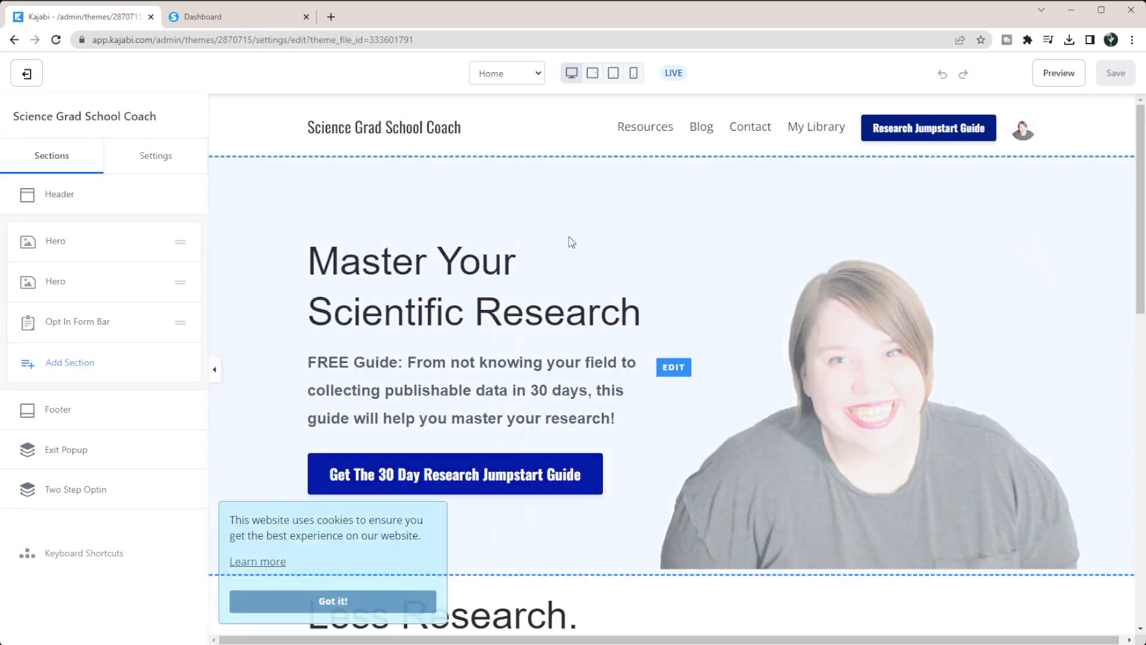
Inspect the settings of the first Hero section, return to the section list and review the whole home page preview.
click(360, 275)
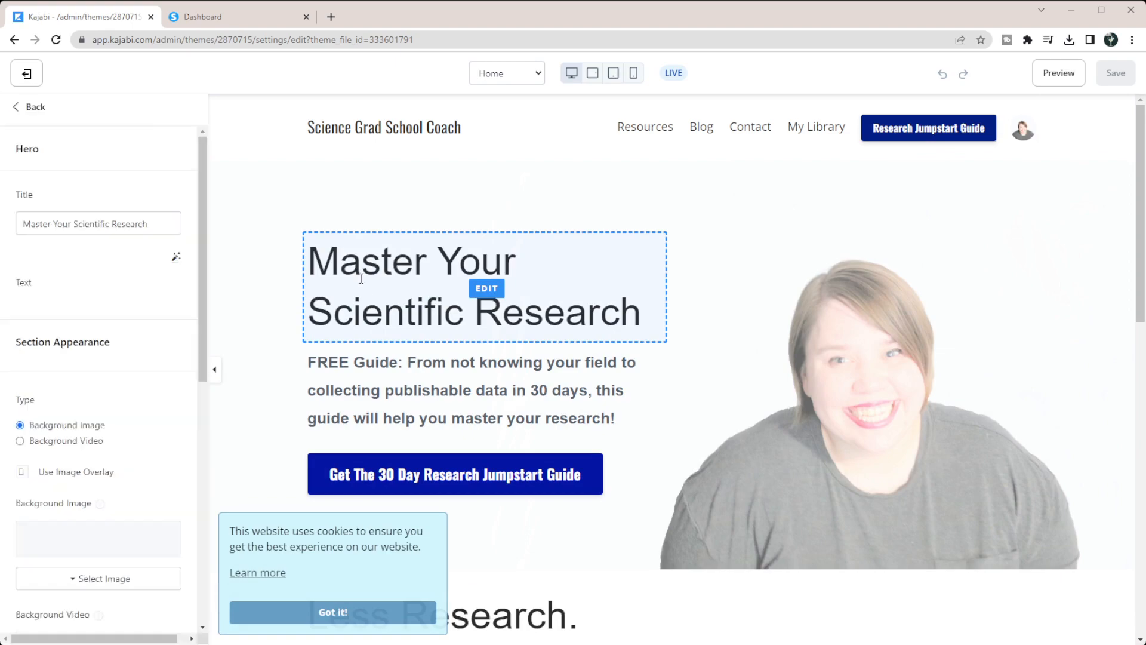
click(13, 113)
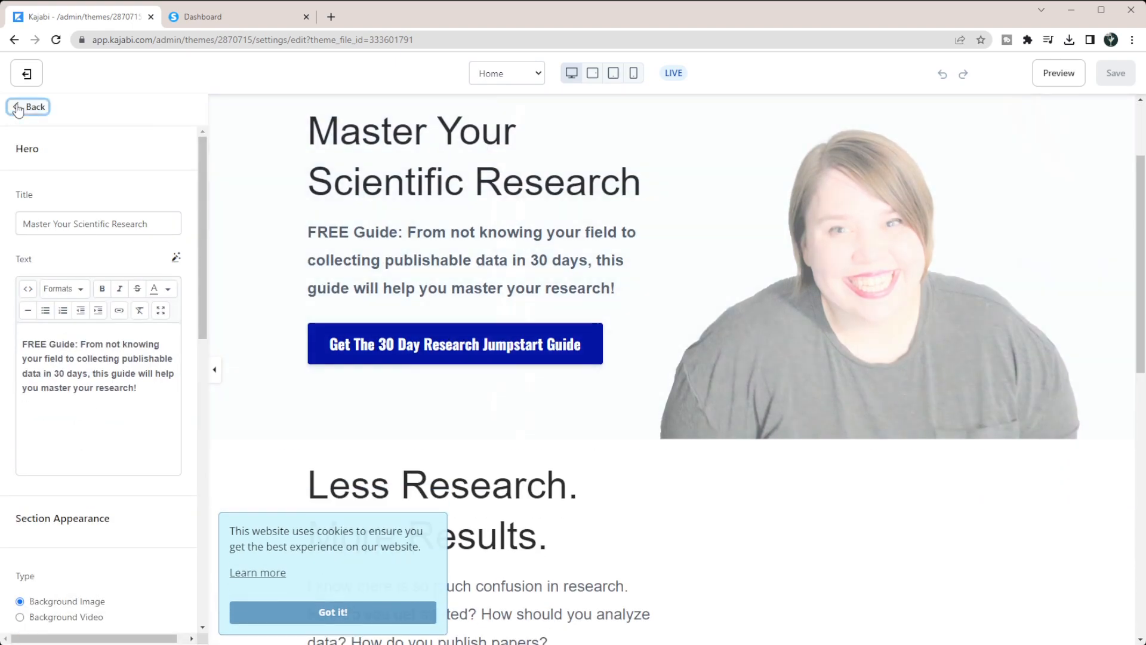
scroll(491, 328, down, 10)
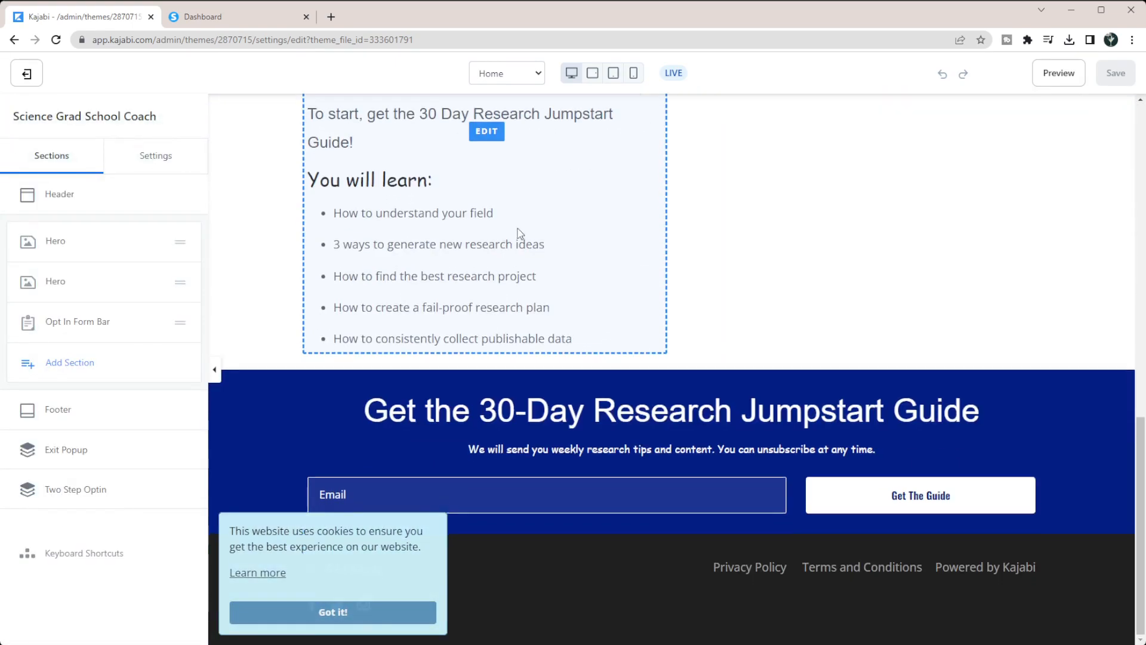
scroll(507, 281, up, 15)
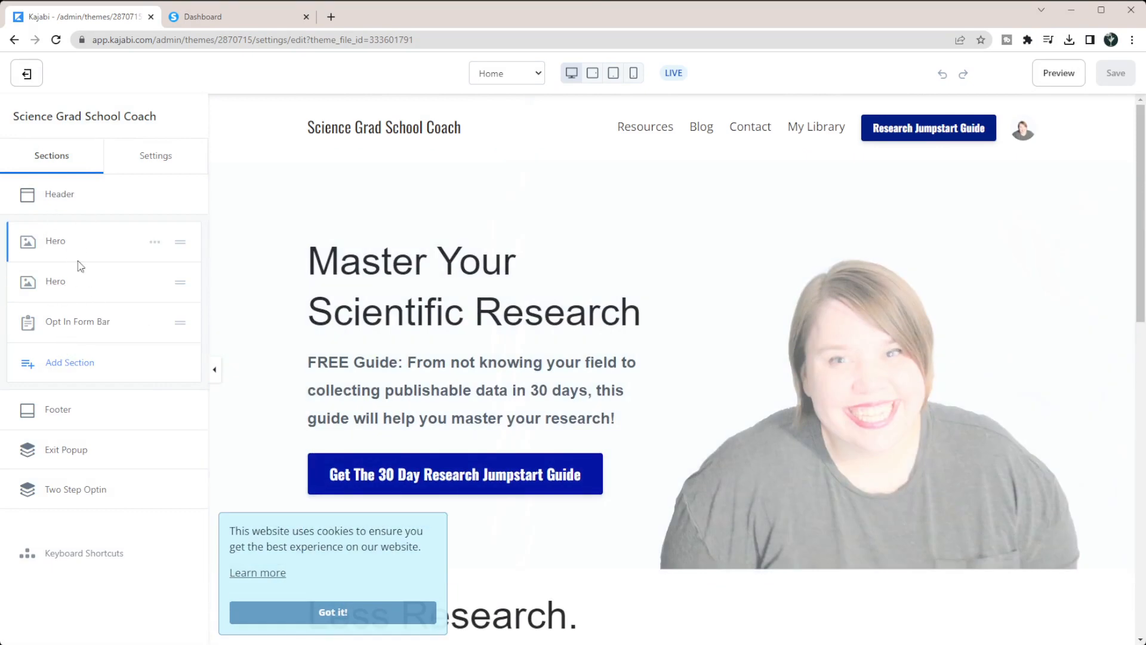
Open the list of sections that can be added to the home page and examine the available types.
click(69, 367)
scroll(137, 179, down, 3)
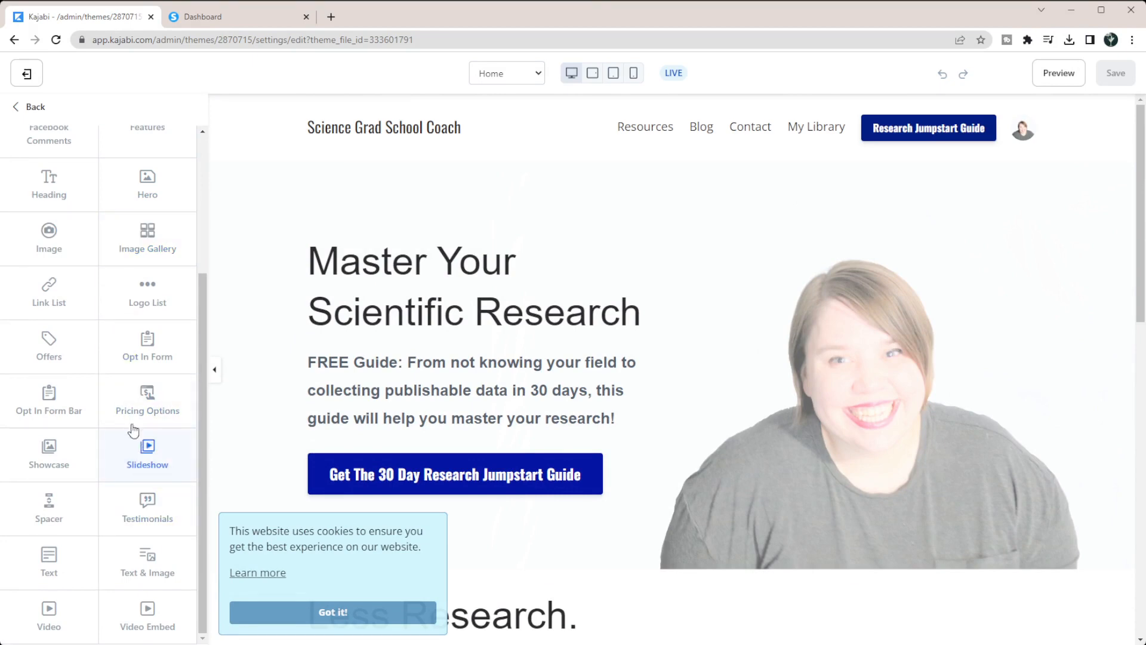
scroll(133, 418, up, 3)
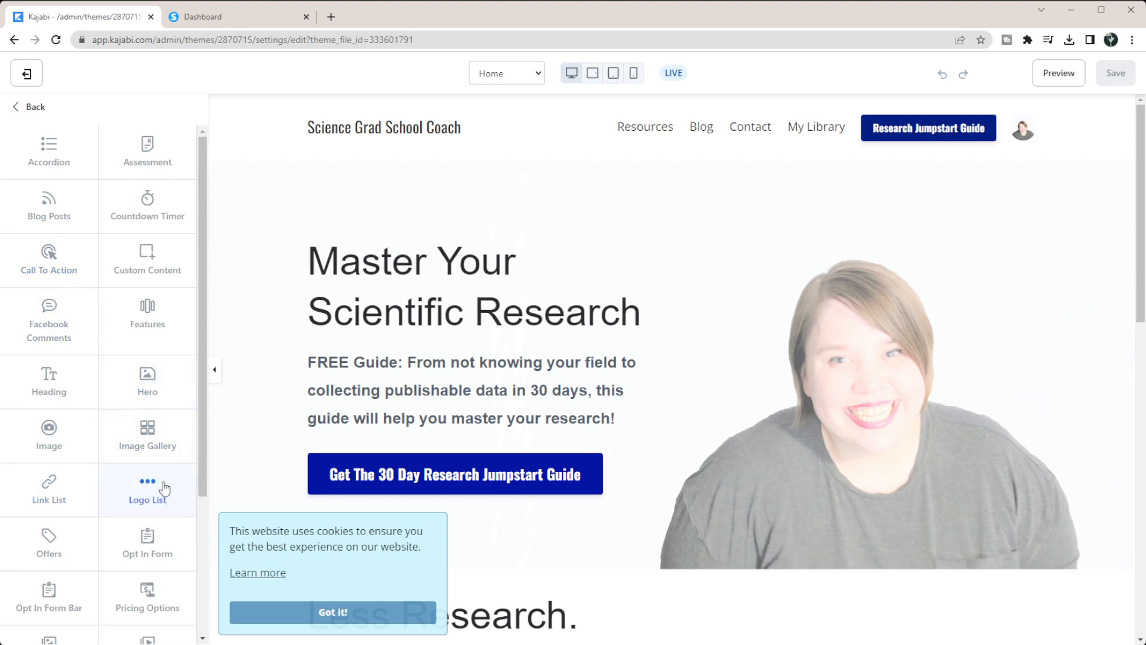
scroll(165, 488, down, 3)
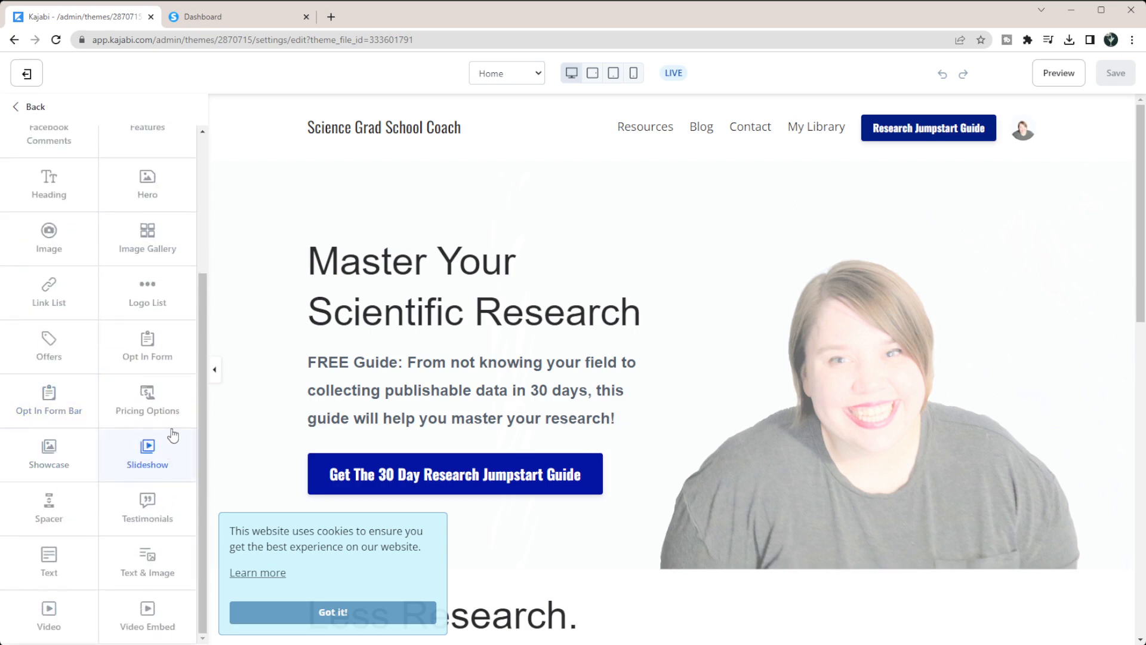
scroll(119, 412, up, 3)
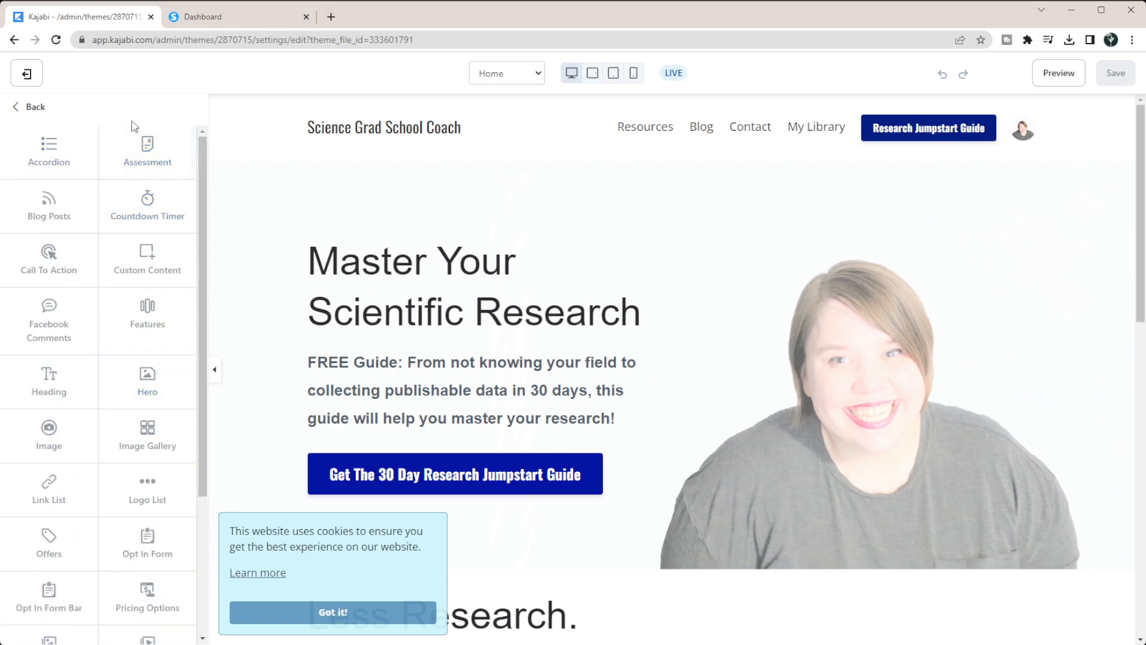
Switch to systeme.io, open the Science Grad School Coach blog's pages and open the Home page in the editor.
click(203, 17)
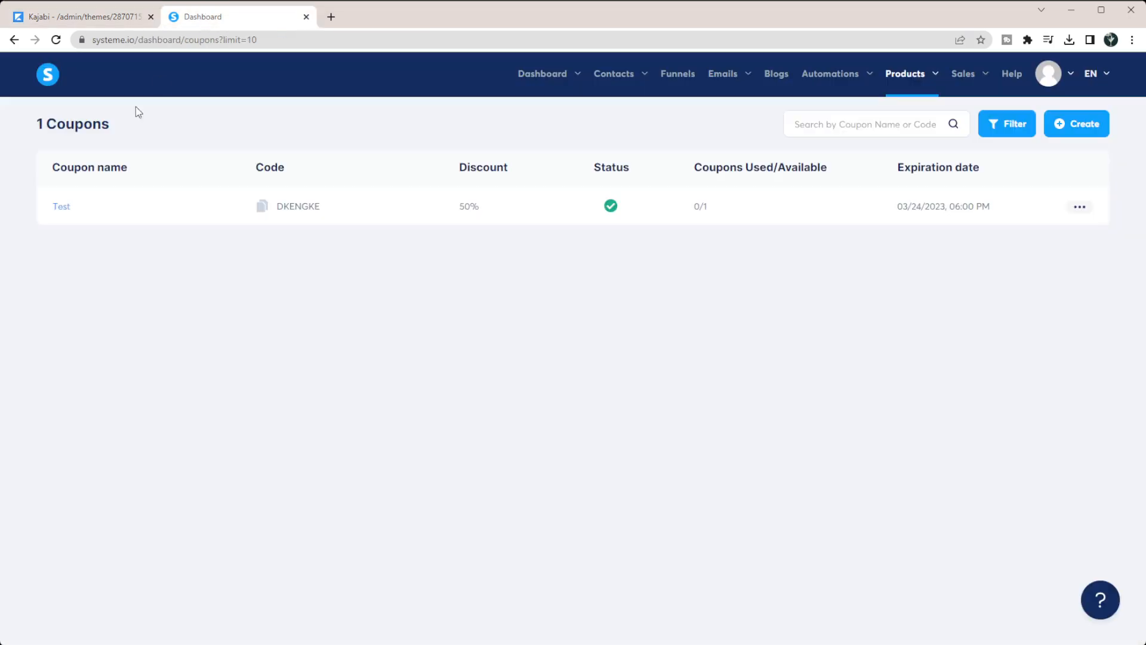
click(776, 76)
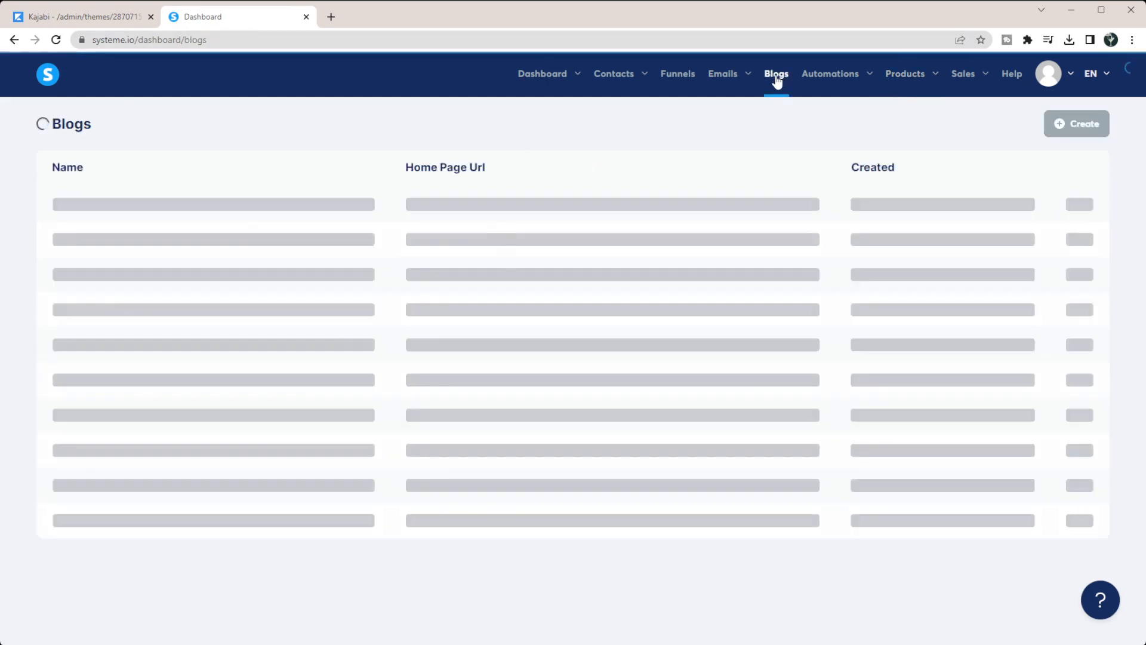
click(115, 208)
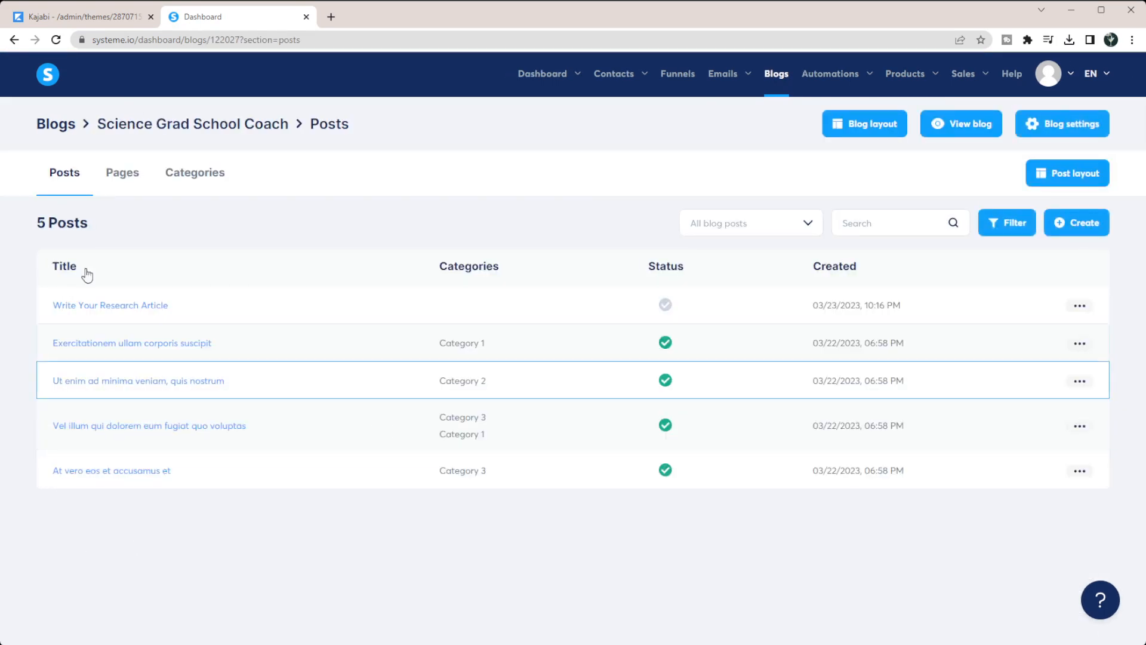
click(130, 177)
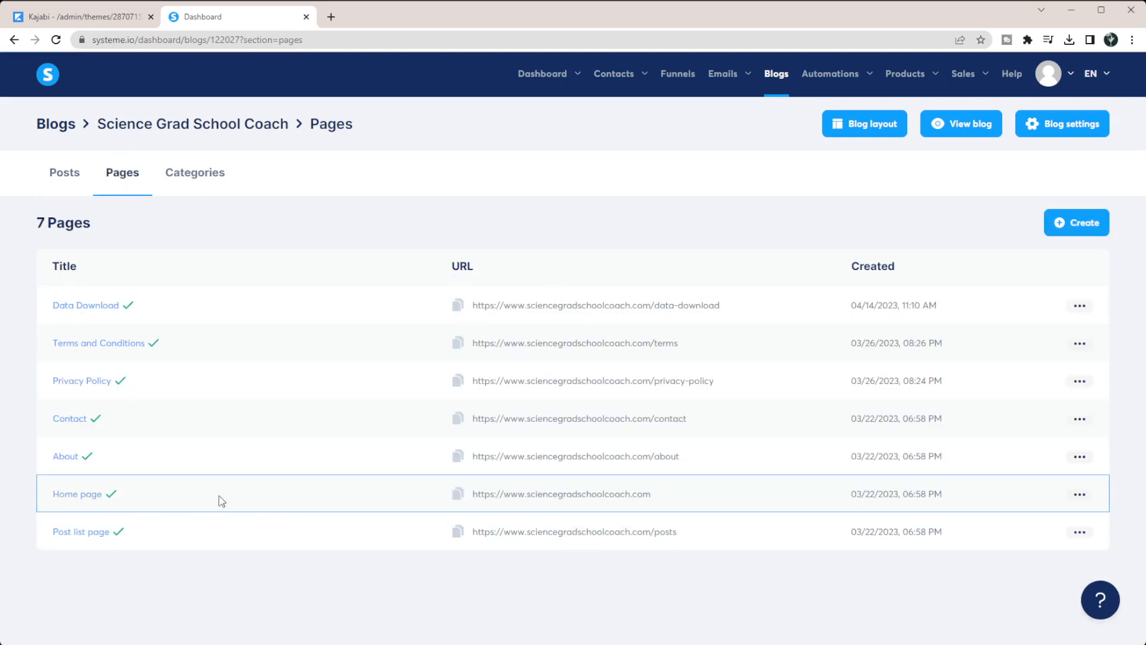
click(95, 495)
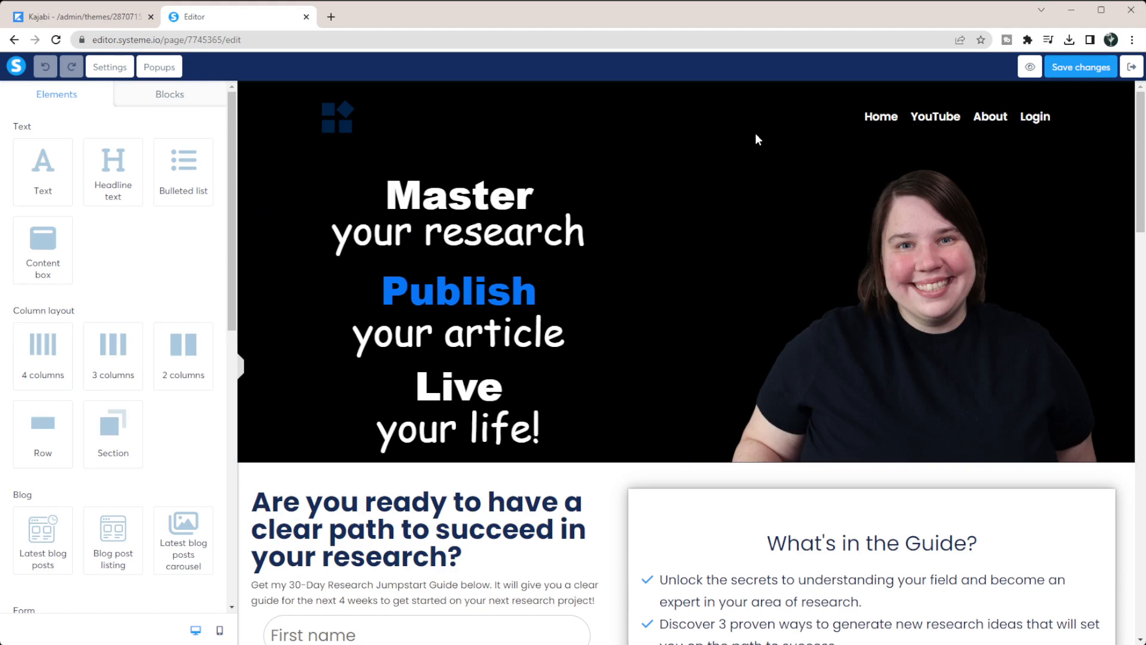
Examine the systeme.io home page from its banner and opt-in form through the resource sections to the footer.
scroll(758, 139, down, 4)
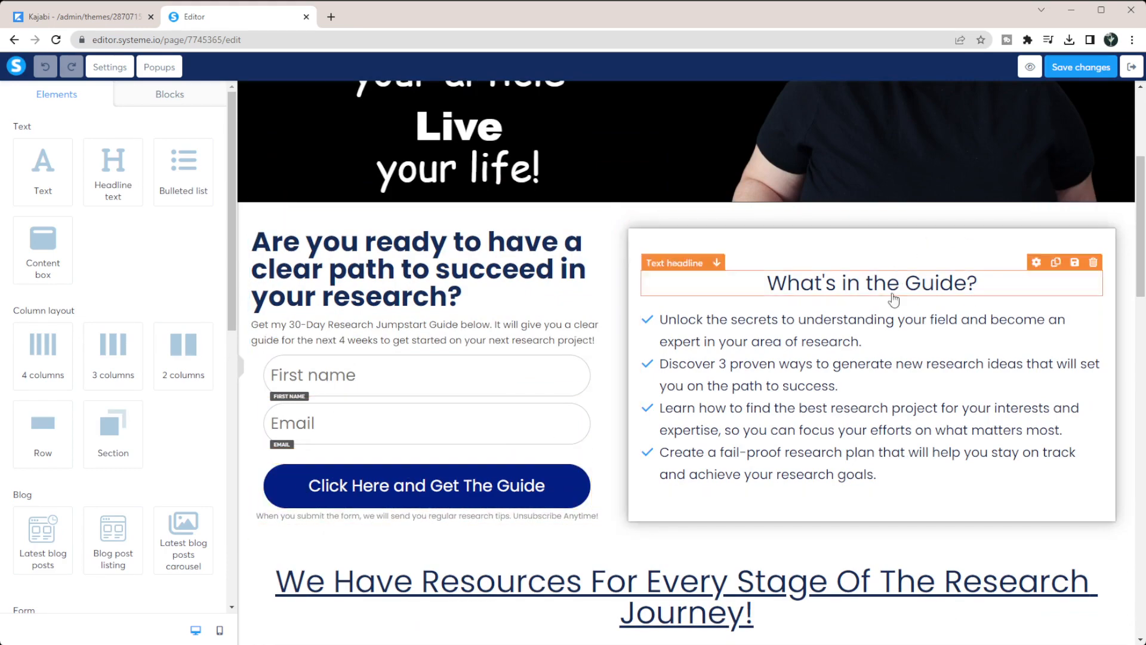
scroll(882, 430, down, 7)
scroll(434, 344, down, 4)
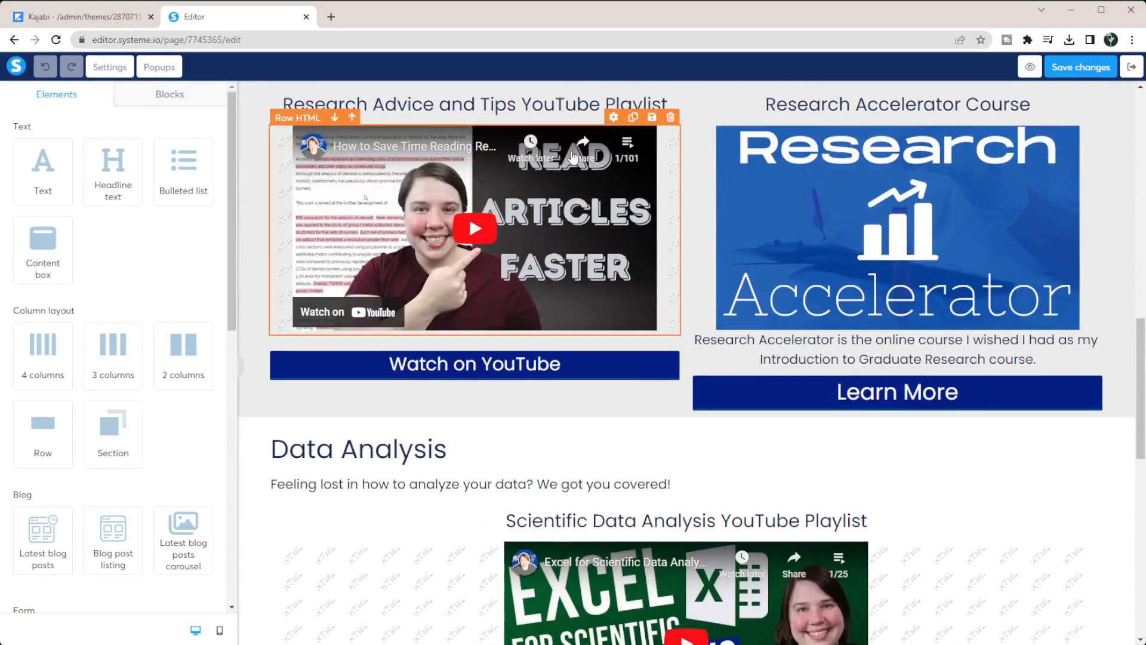
scroll(869, 292, down, 5)
scroll(870, 293, down, 3)
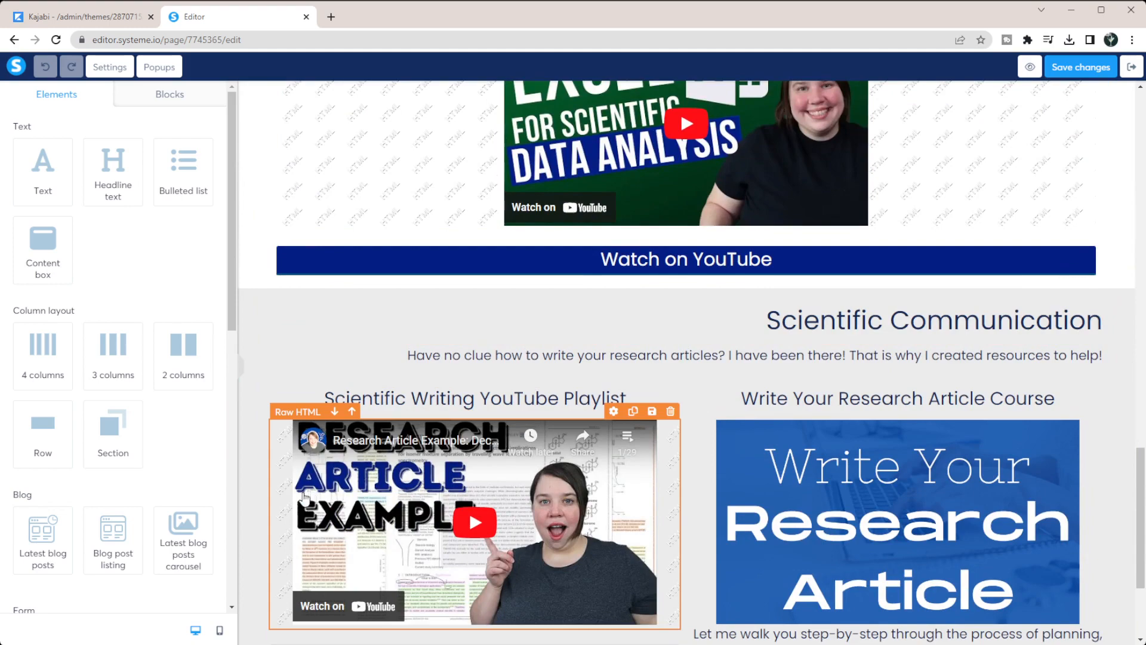
scroll(681, 305, down, 3)
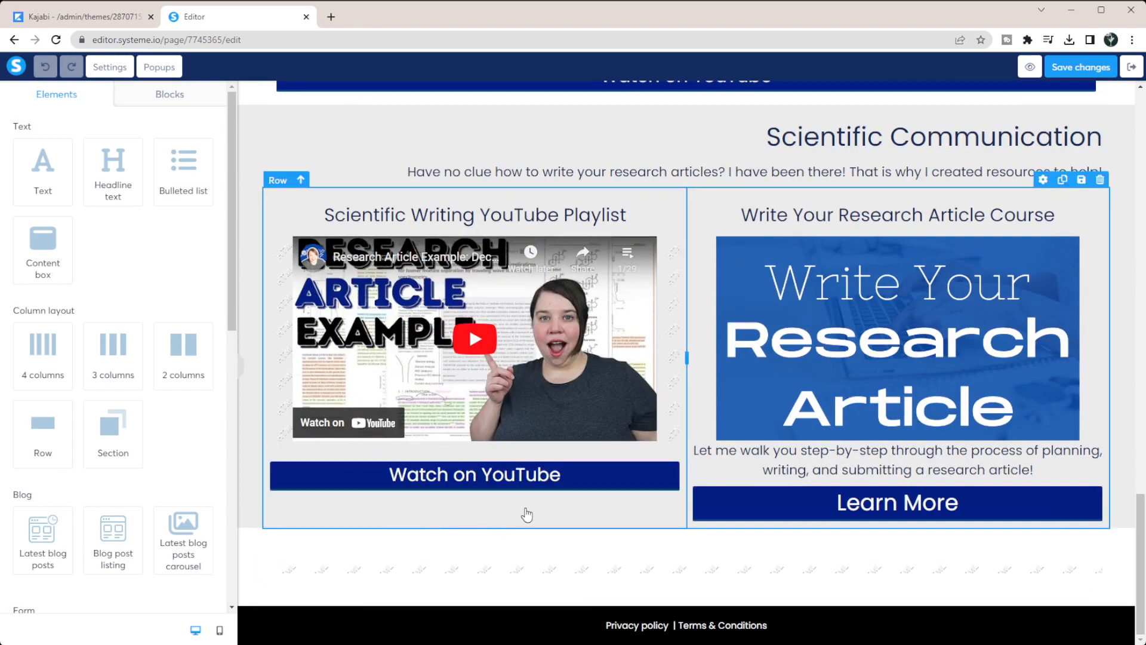
scroll(690, 386, down, 5)
scroll(690, 386, up, 20)
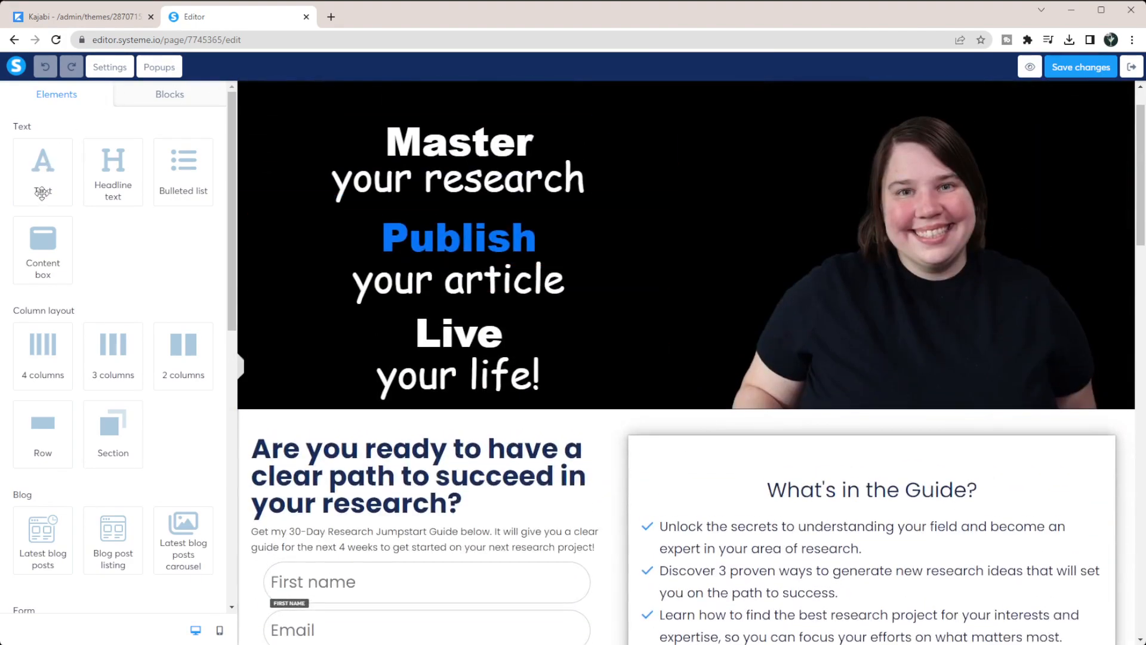
Review the editor's element library and select part of the 30-Day Research Jumpstart Guide text to view its typography options.
scroll(63, 505, down, 3)
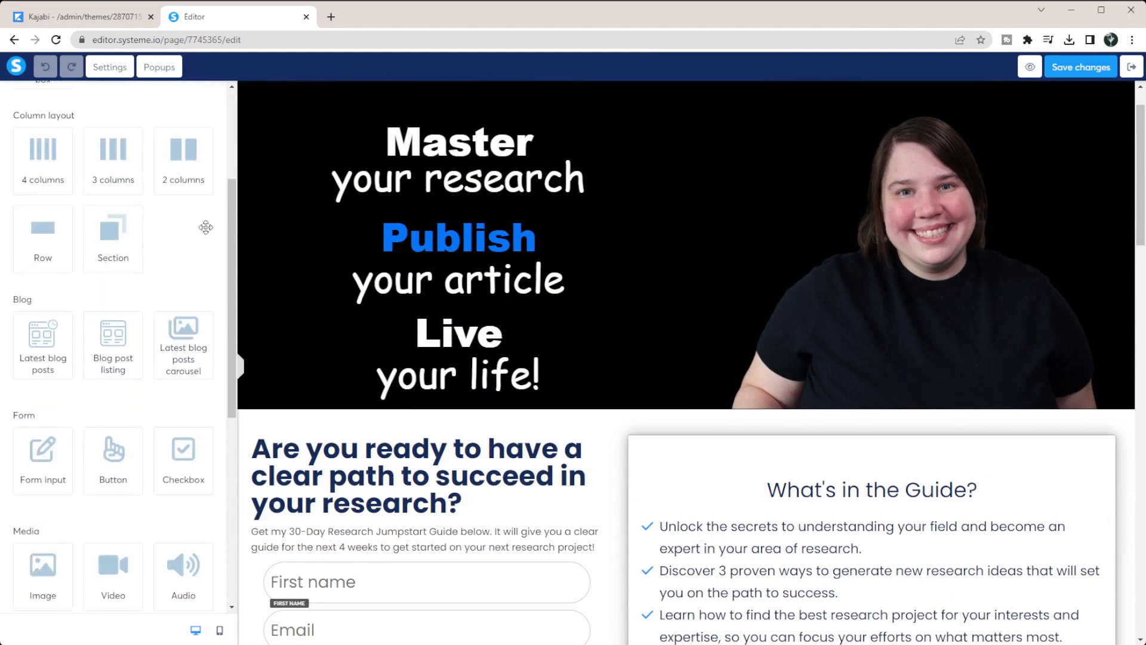
click(453, 531)
drag(320, 531, 541, 530)
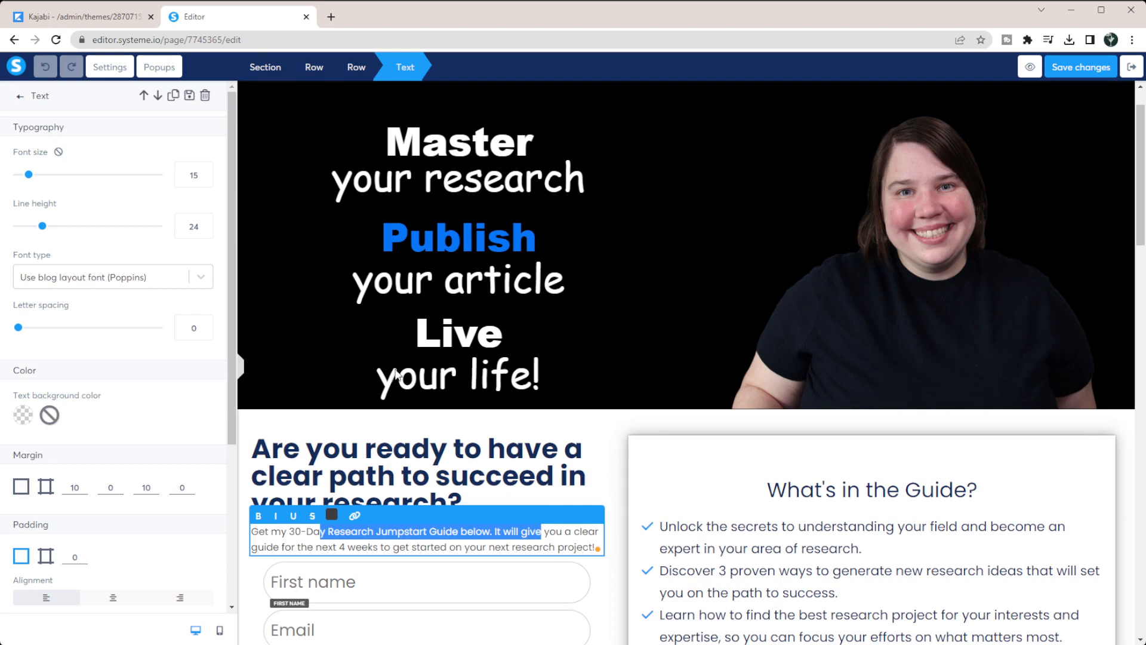
Switch to Kajabi, select the Hero section's free guide text in its text editor and view the content further down.
click(83, 17)
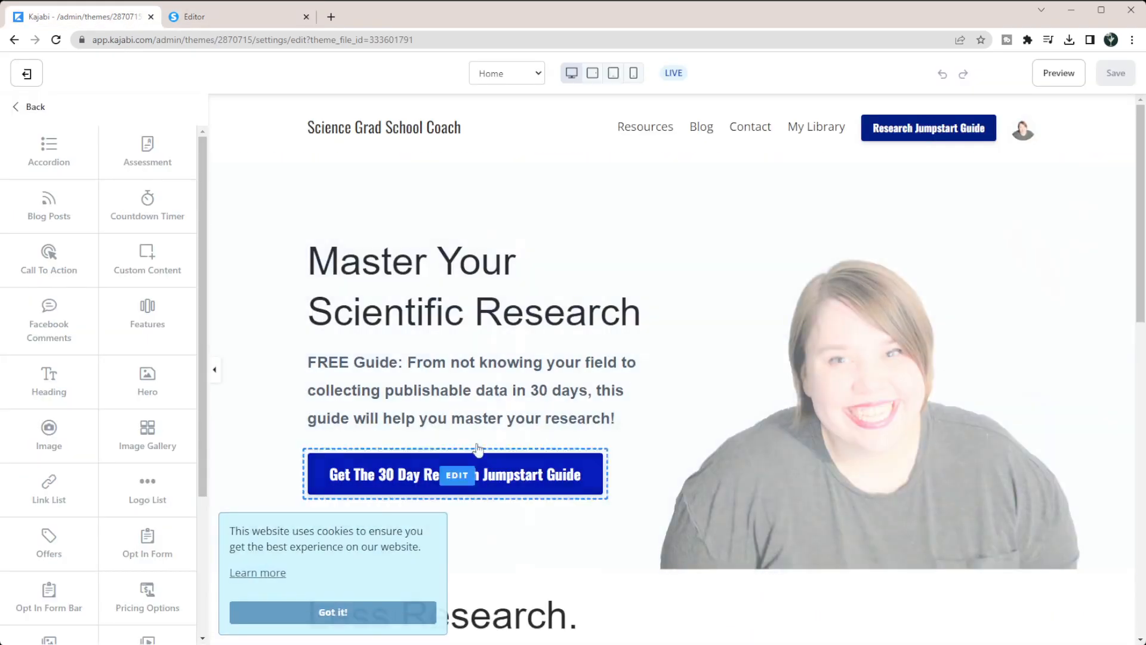
drag(115, 388, 21, 343)
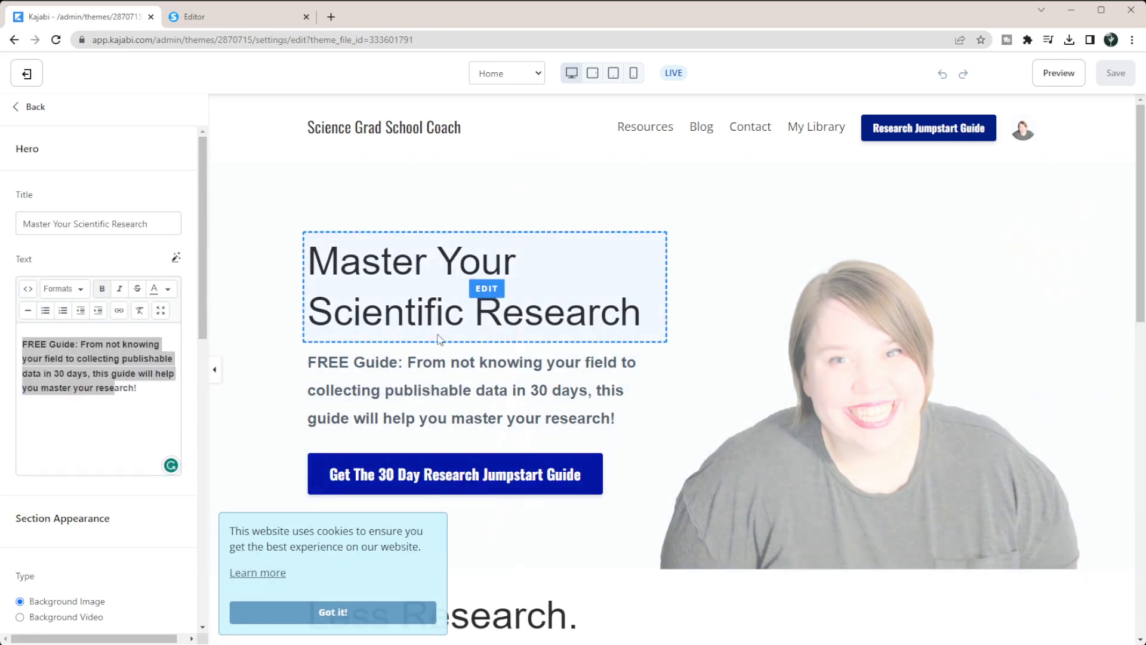
scroll(857, 333, down, 6)
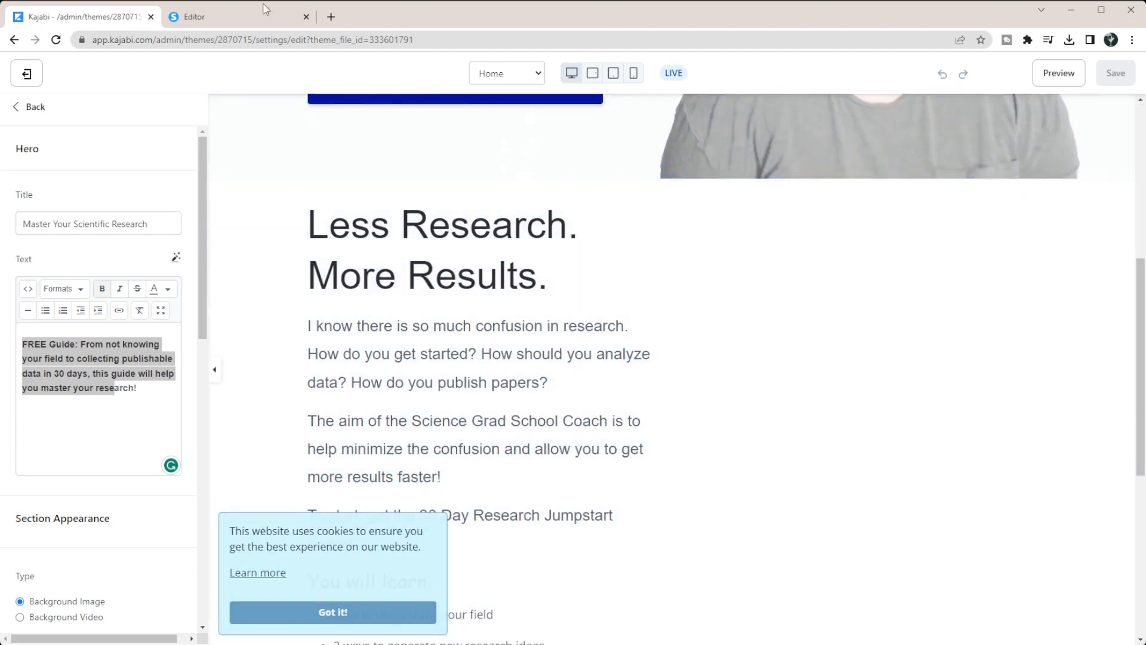
Return to the systeme.io editor, deselect the text block and examine the opt-in form and resources area for comparison.
click(230, 17)
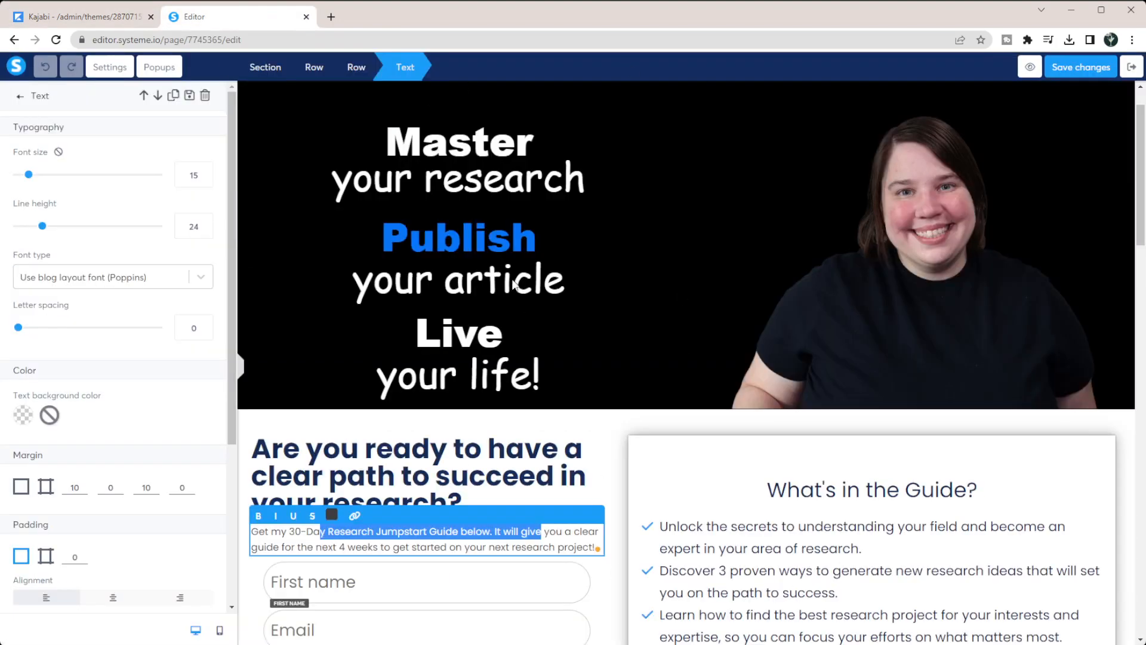
click(616, 307)
scroll(616, 307, down, 7)
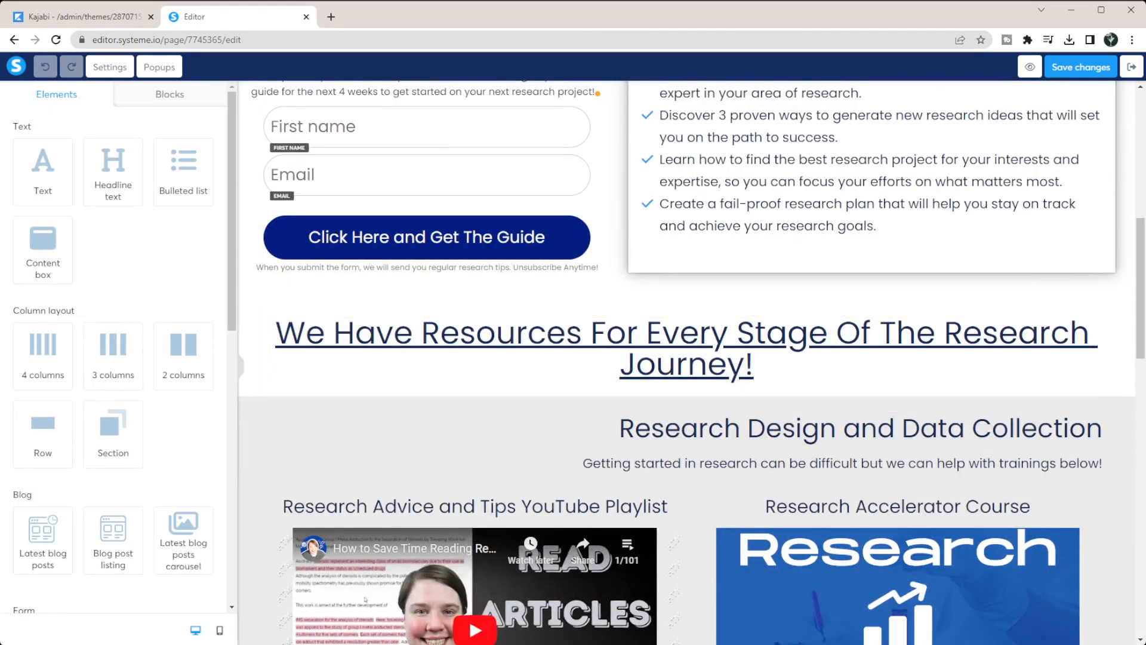
Switch to Kajabi, leave the Hero settings and review the addable section types again.
click(78, 19)
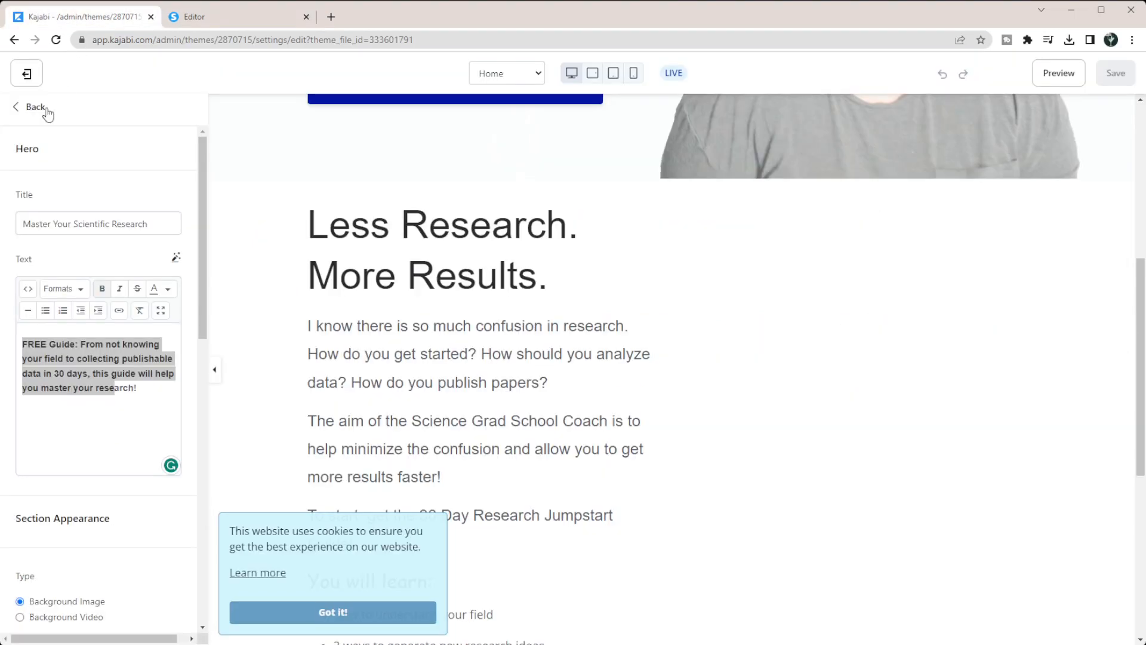
click(21, 105)
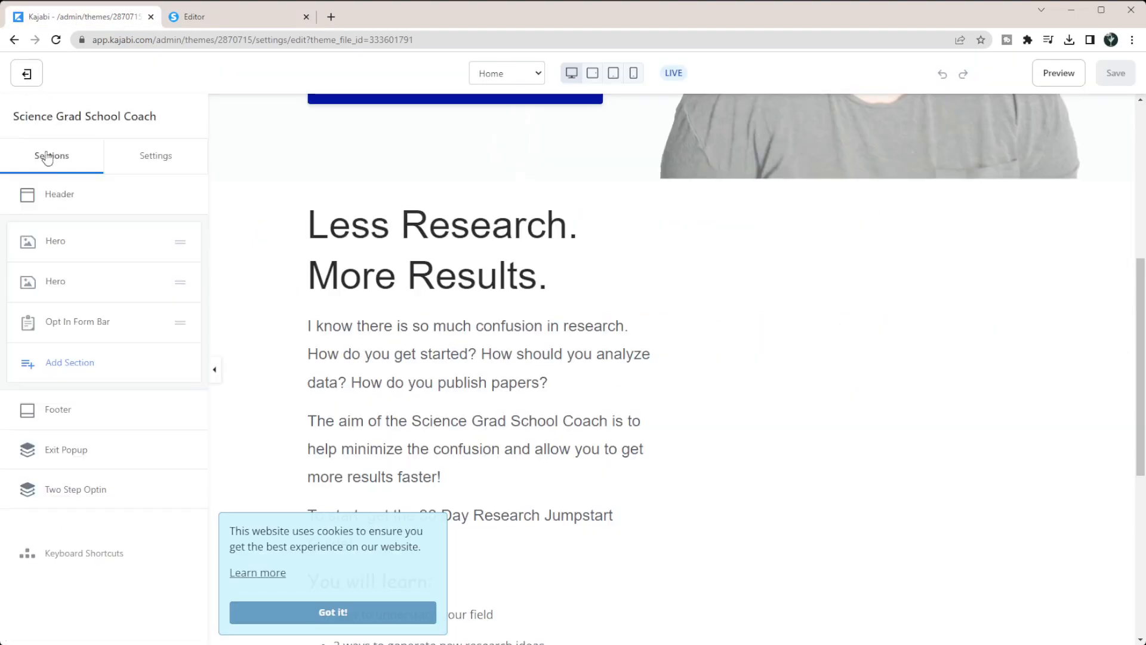
click(56, 363)
scroll(89, 345, down, 3)
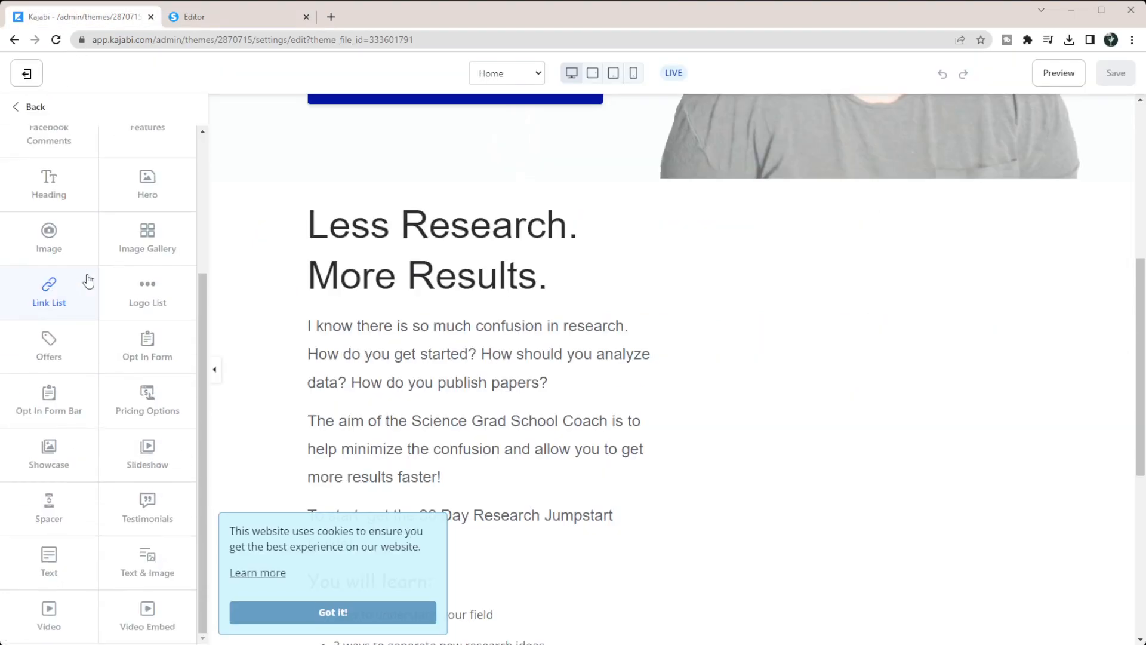
scroll(128, 300, up, 3)
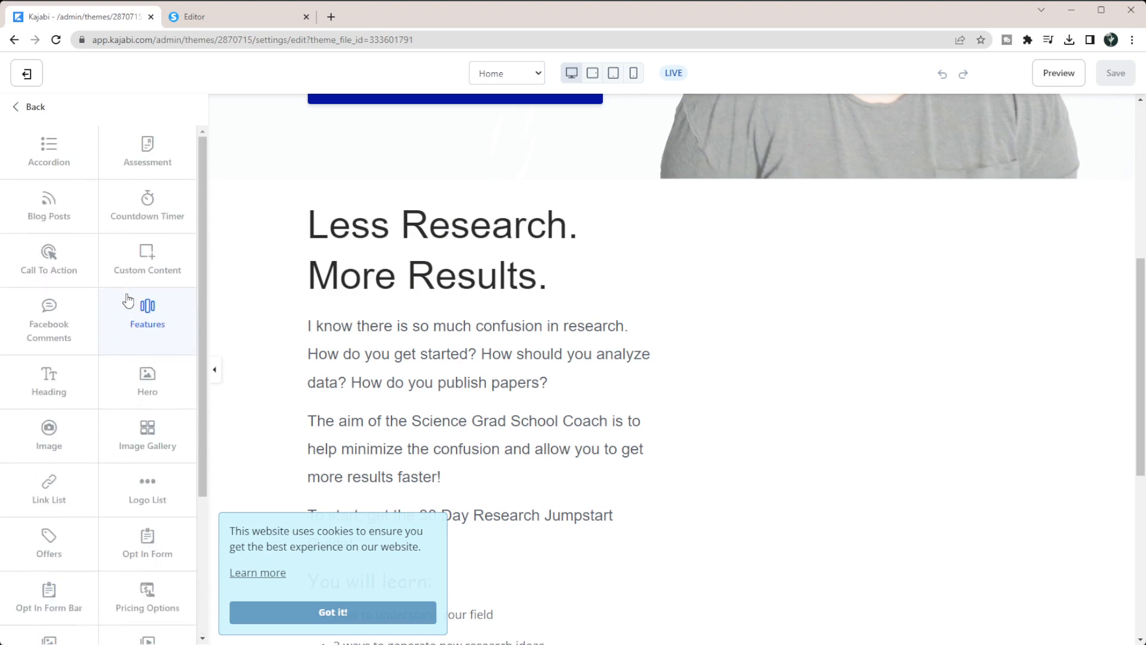
Exit the Kajabi home page editor, then switch to systeme.io and leave its editor for the blog's pages list.
click(27, 106)
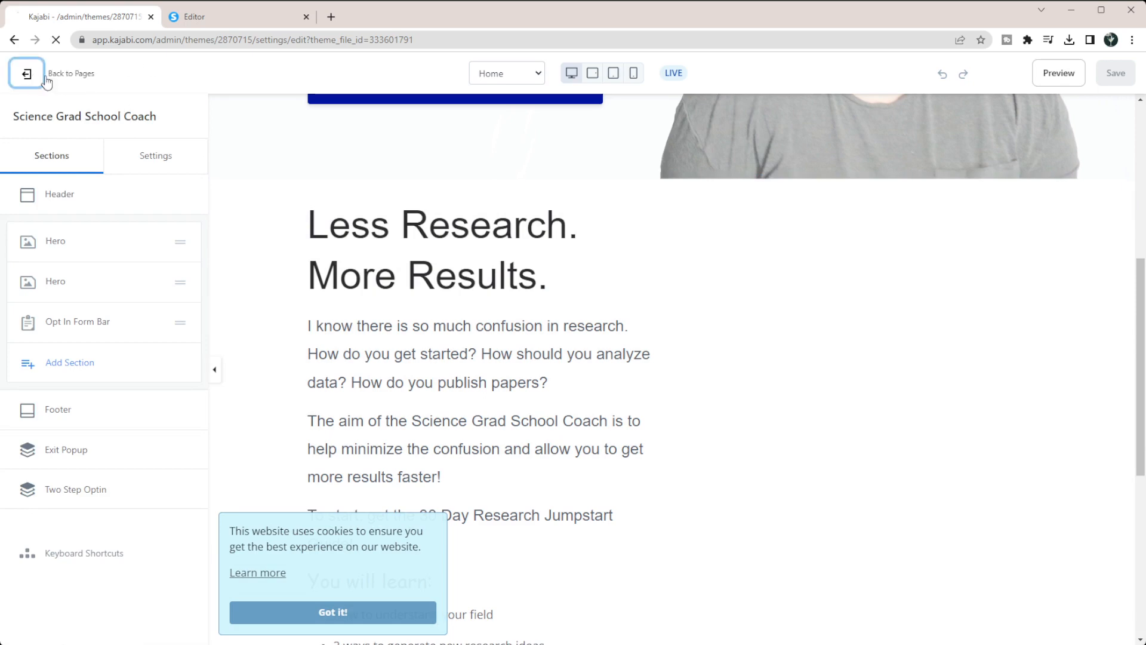
click(214, 20)
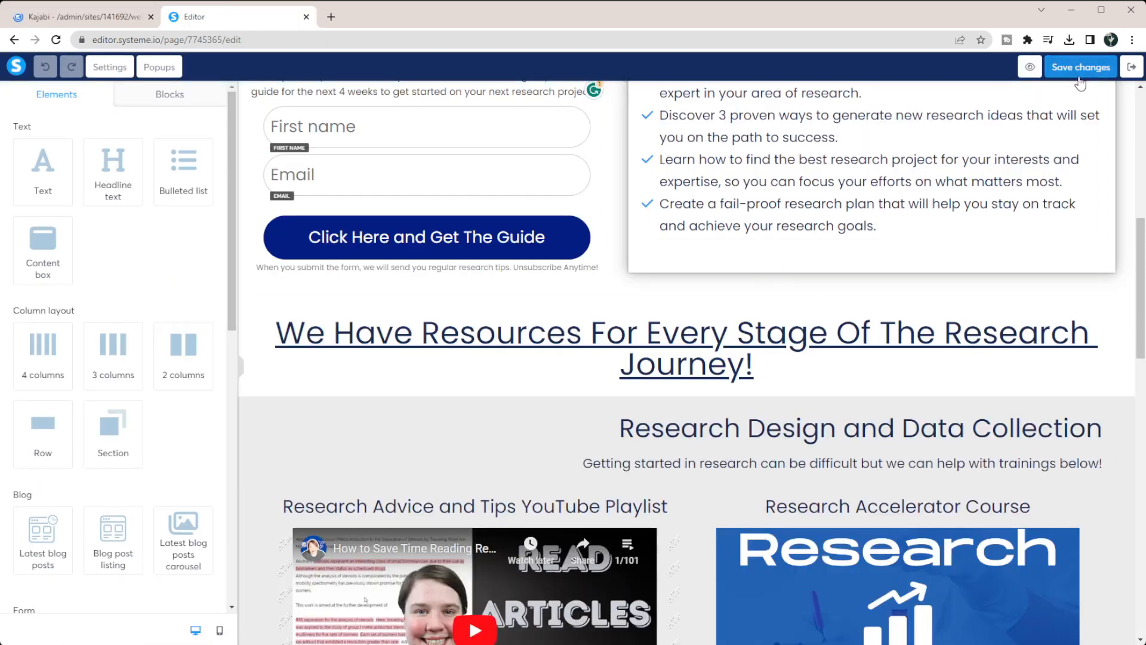
click(1131, 67)
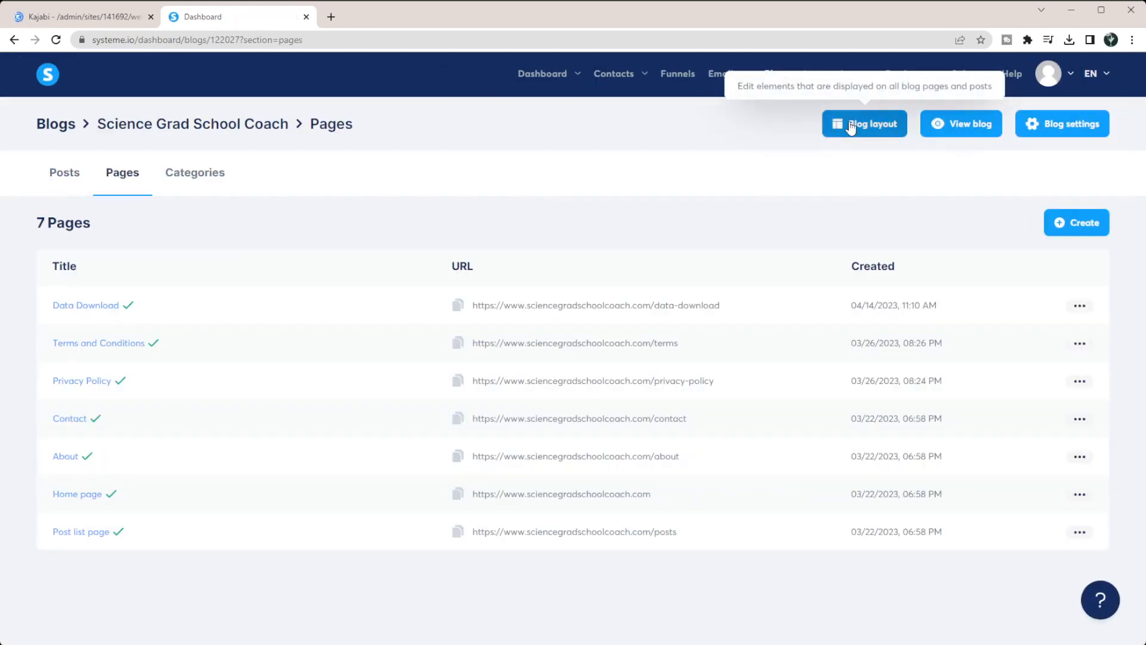
Open the blog's posts list, examine the post layout template down to its comments area and exit the editor.
click(71, 172)
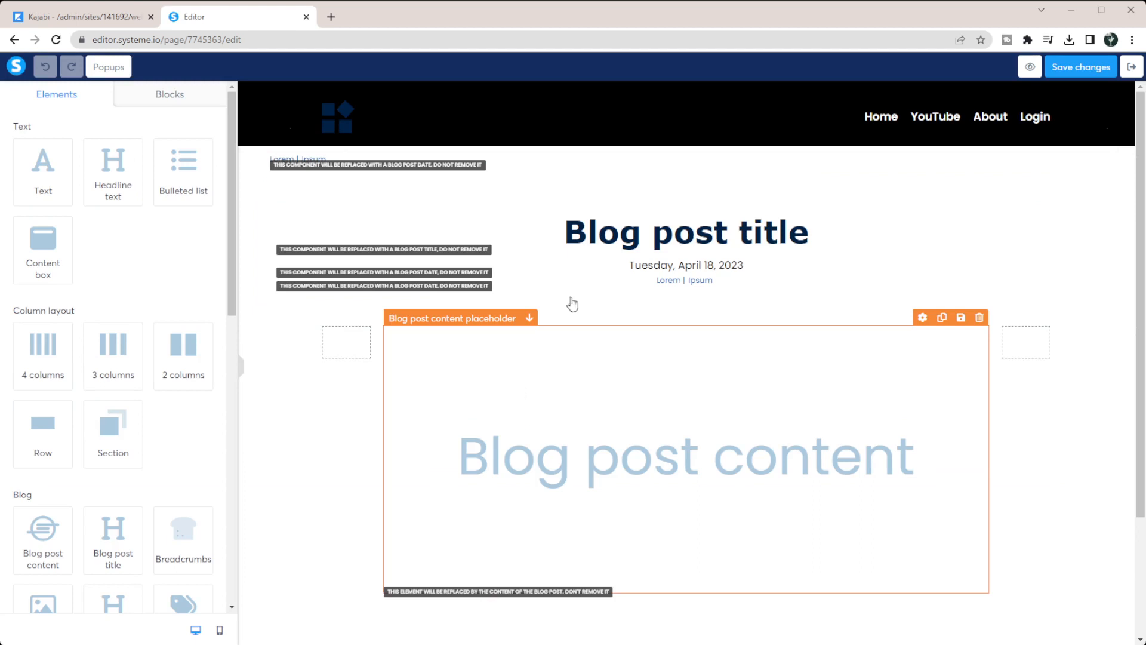
scroll(775, 229, down, 3)
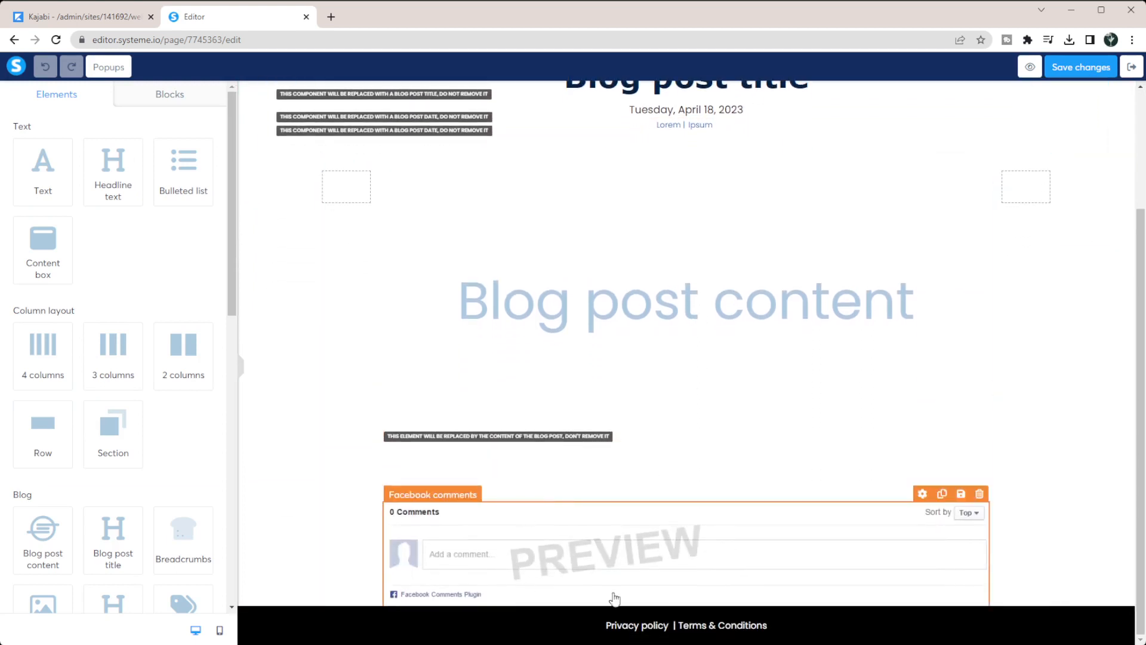
scroll(358, 167, up, 2)
scroll(389, 176, up, 1)
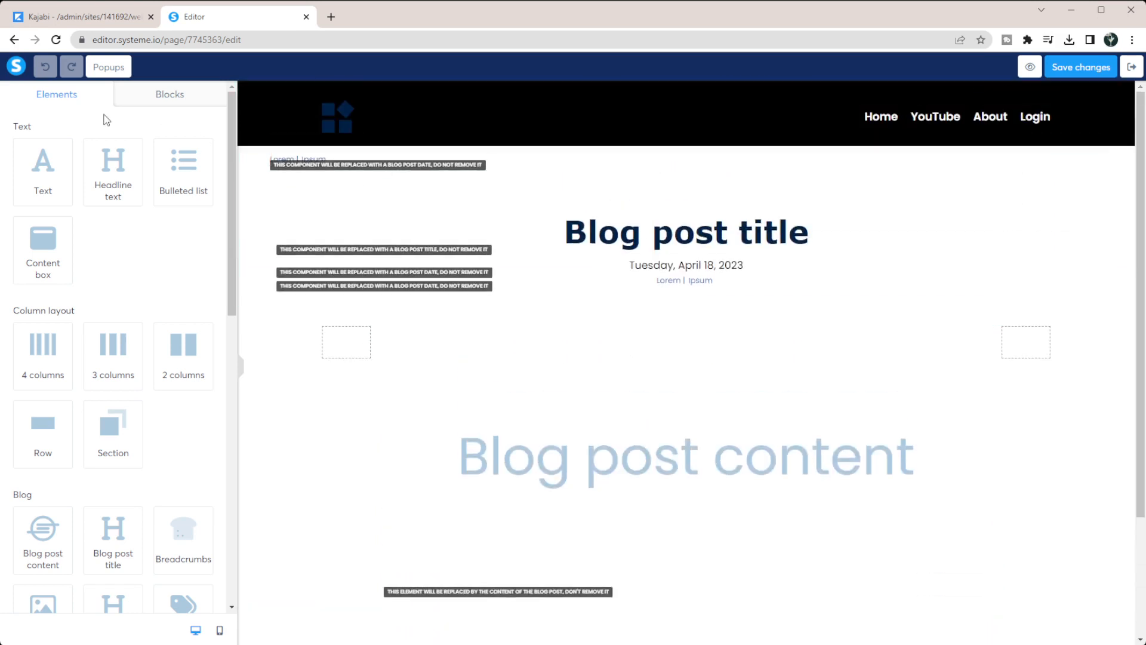
click(1132, 68)
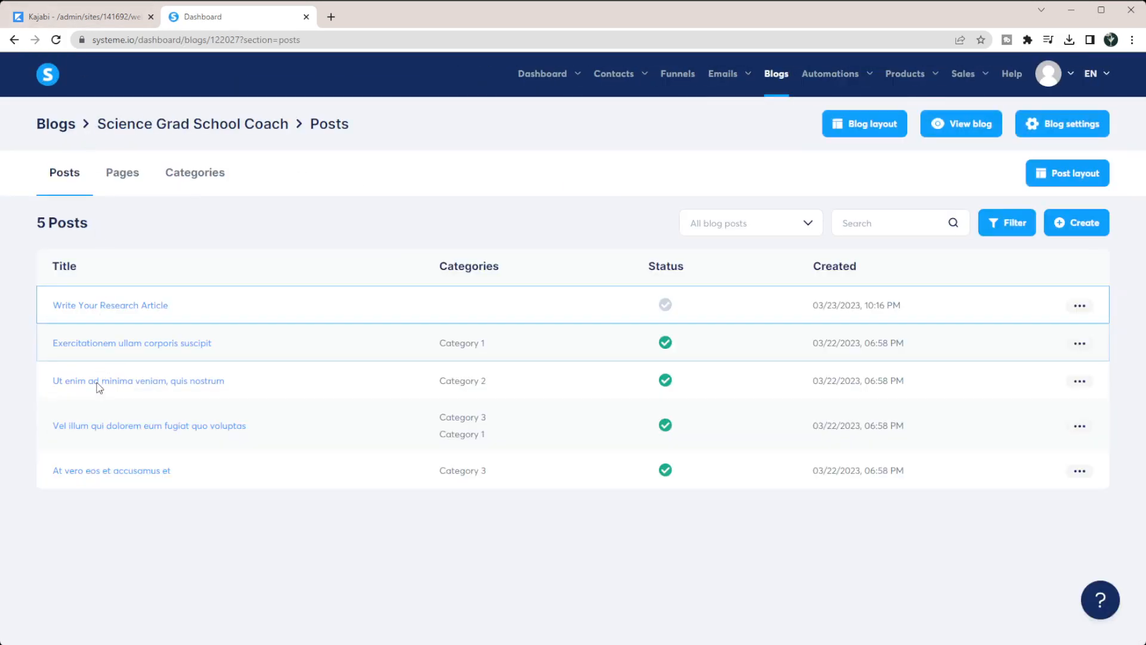
Open the "Write Your Research Article" post in the editor and view its content down to the comments.
click(89, 305)
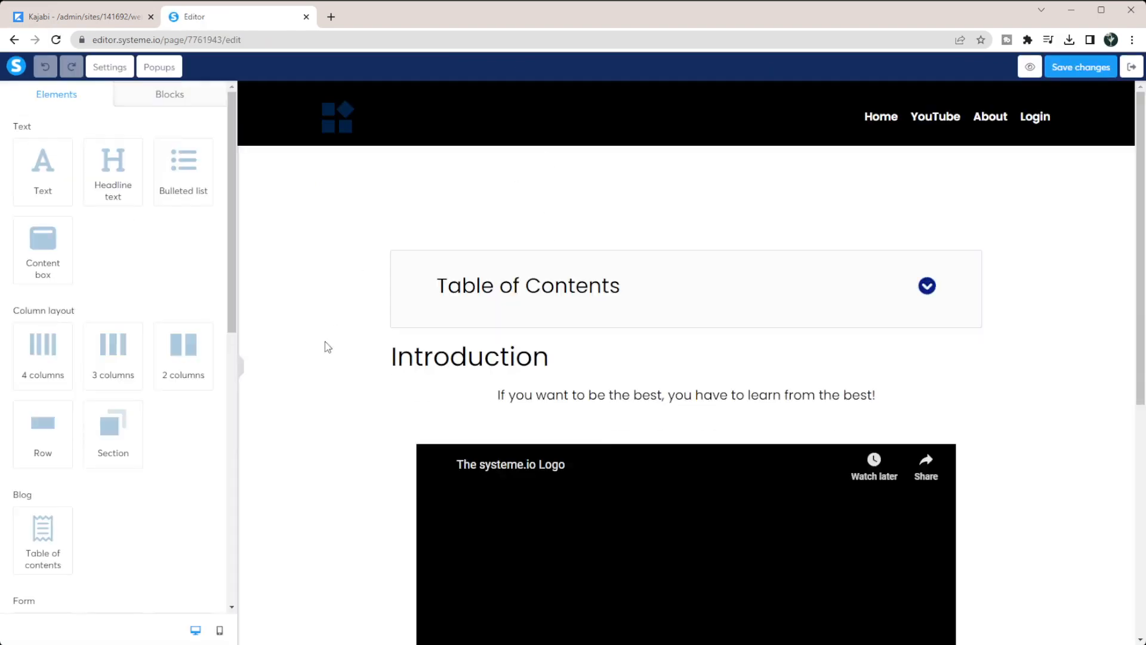
scroll(511, 278, down, 8)
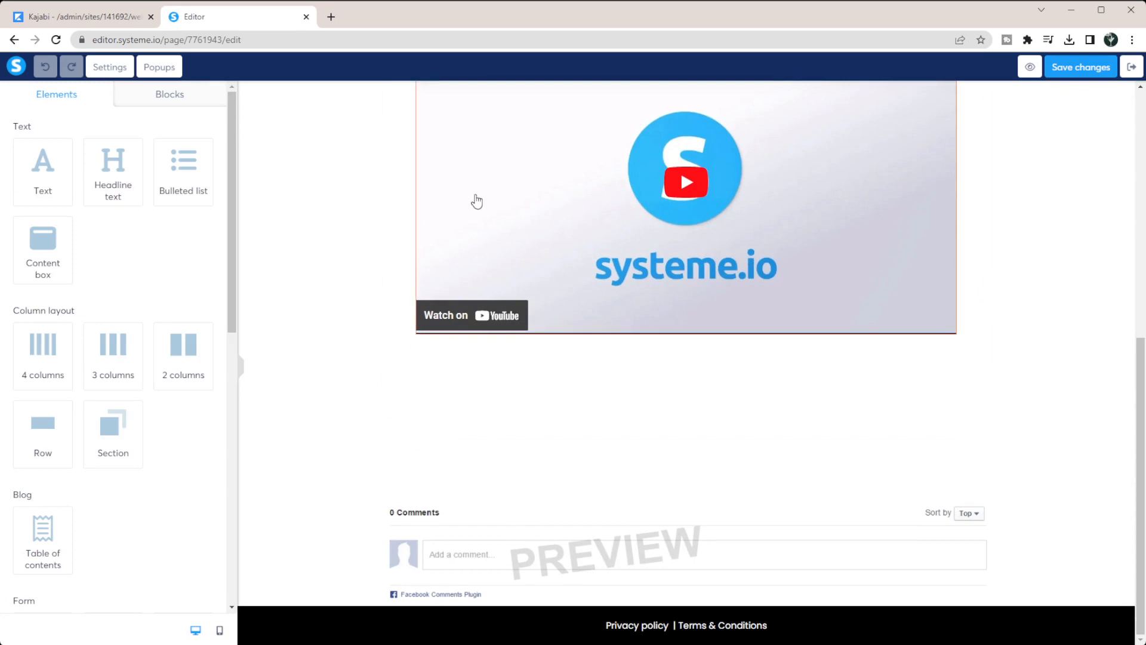
scroll(480, 422, up, 5)
scroll(480, 423, up, 3)
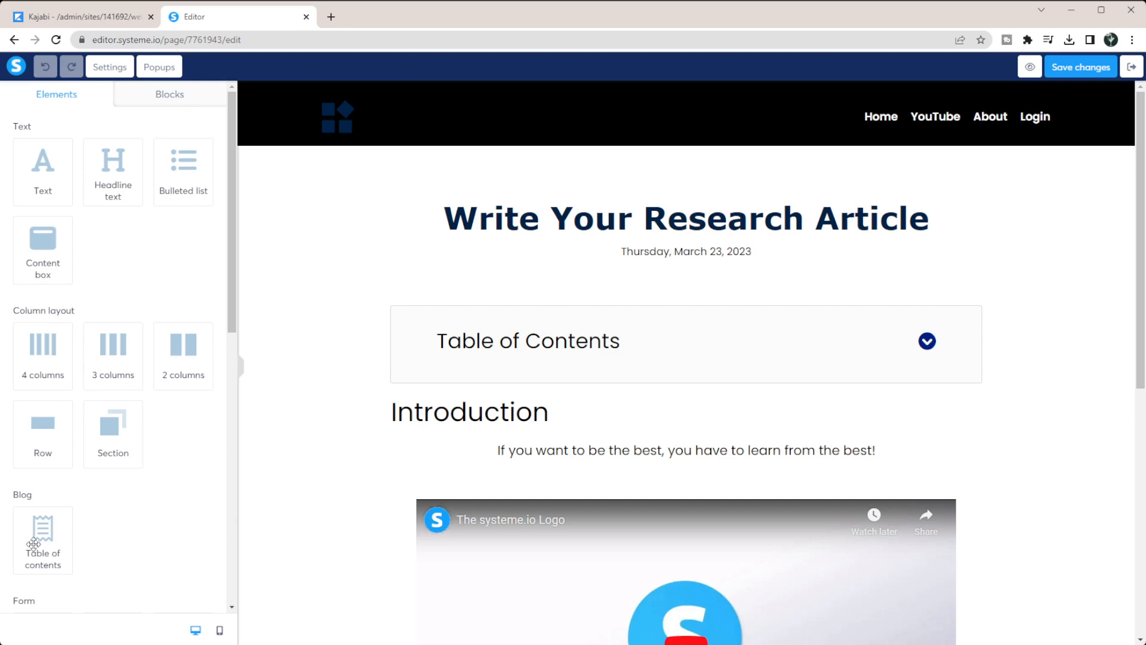
Try out a table of contents element below the post's video and delete it again.
scroll(792, 267, down, 9)
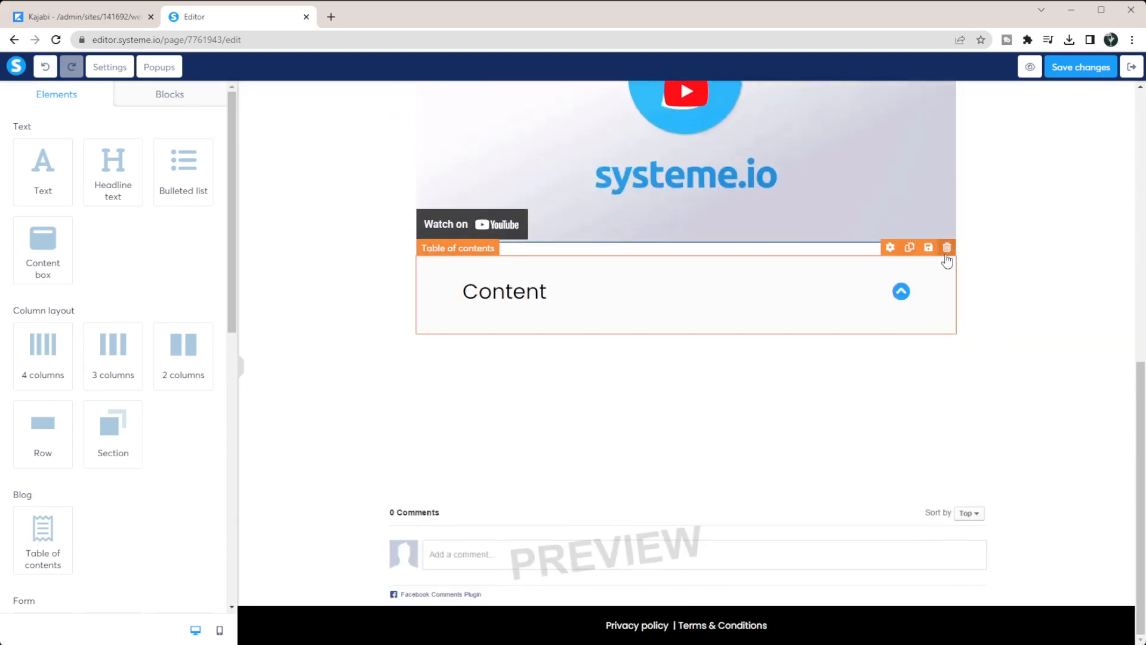
click(946, 247)
click(656, 112)
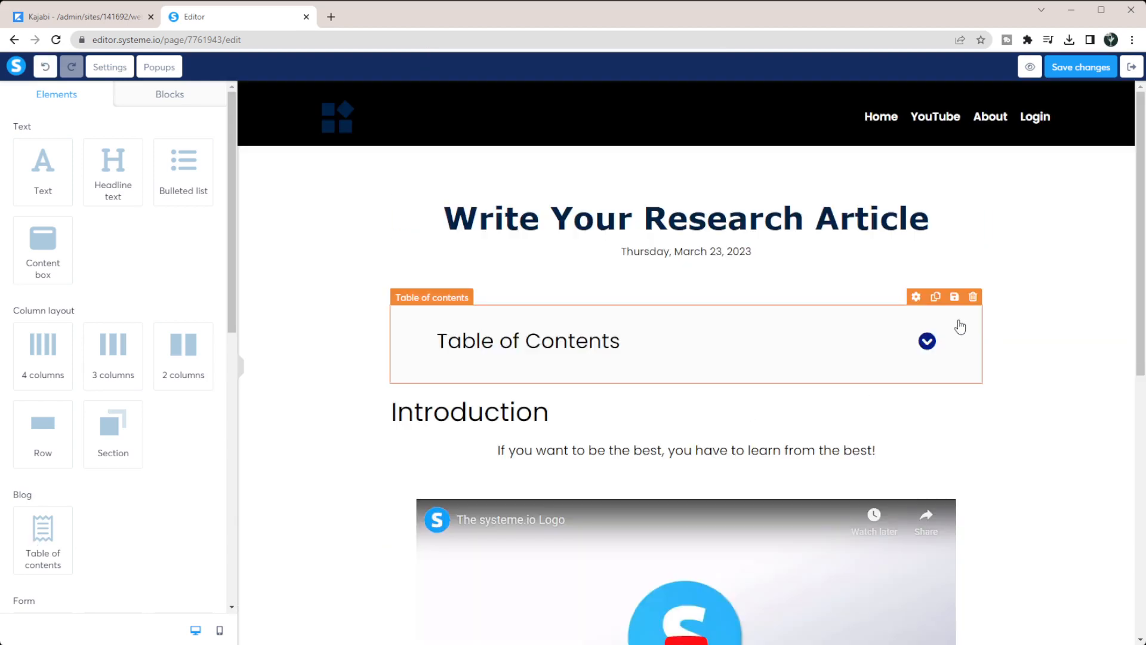
Expand the post's upper Table of Contents, review its style settings and exit the editor, saving the page.
click(926, 341)
scroll(49, 352, down, 5)
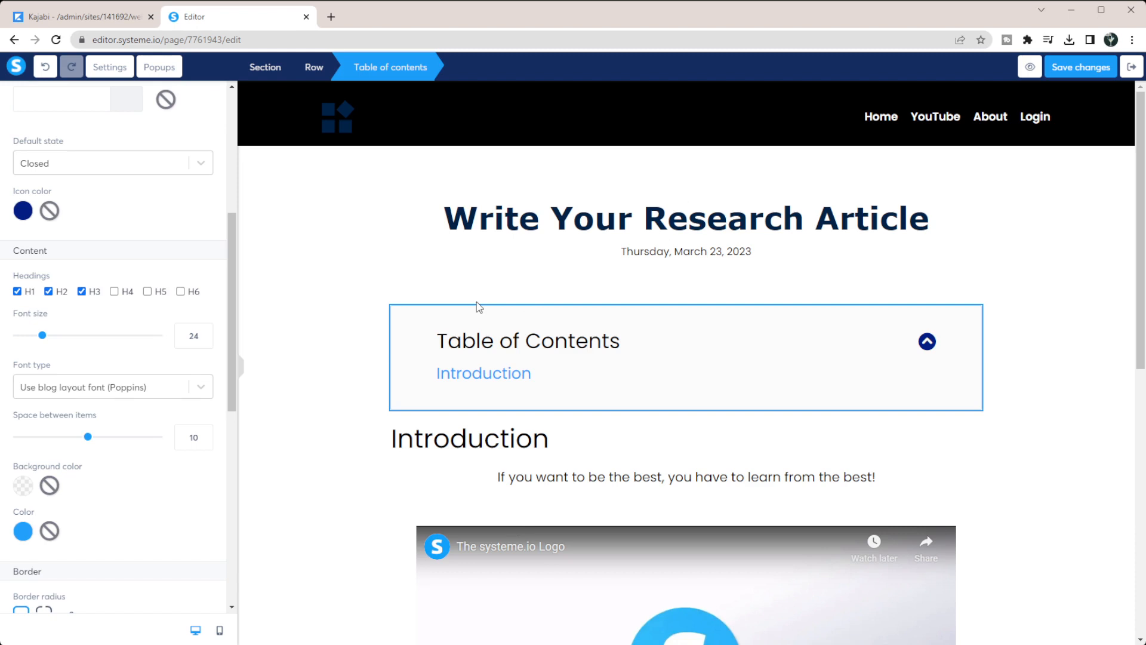
click(1131, 68)
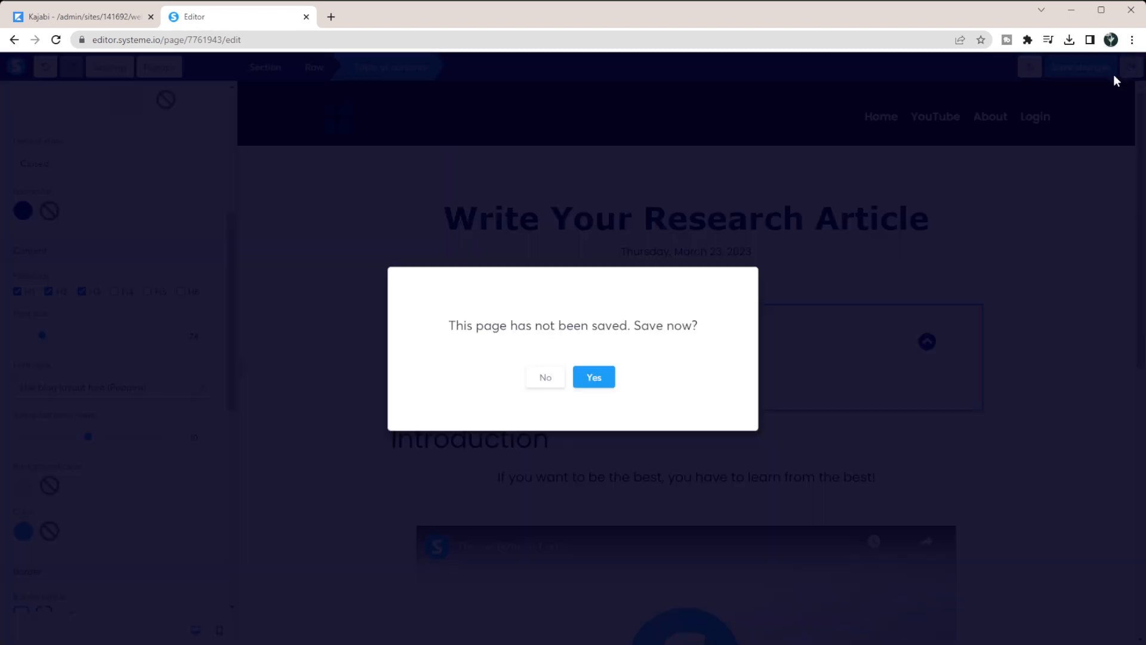
click(591, 382)
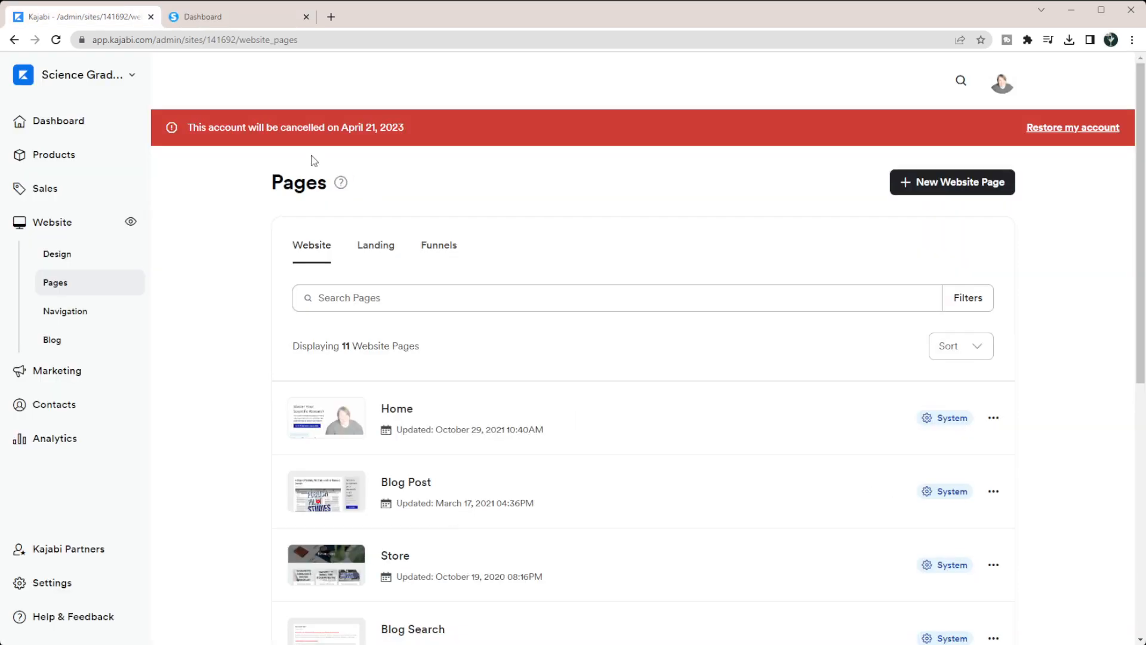
Switch to Kajabi, list its blog posts and open "4 Steps to Publishing Pilot Studies in Peer Reviewed Journals" for editing.
click(60, 349)
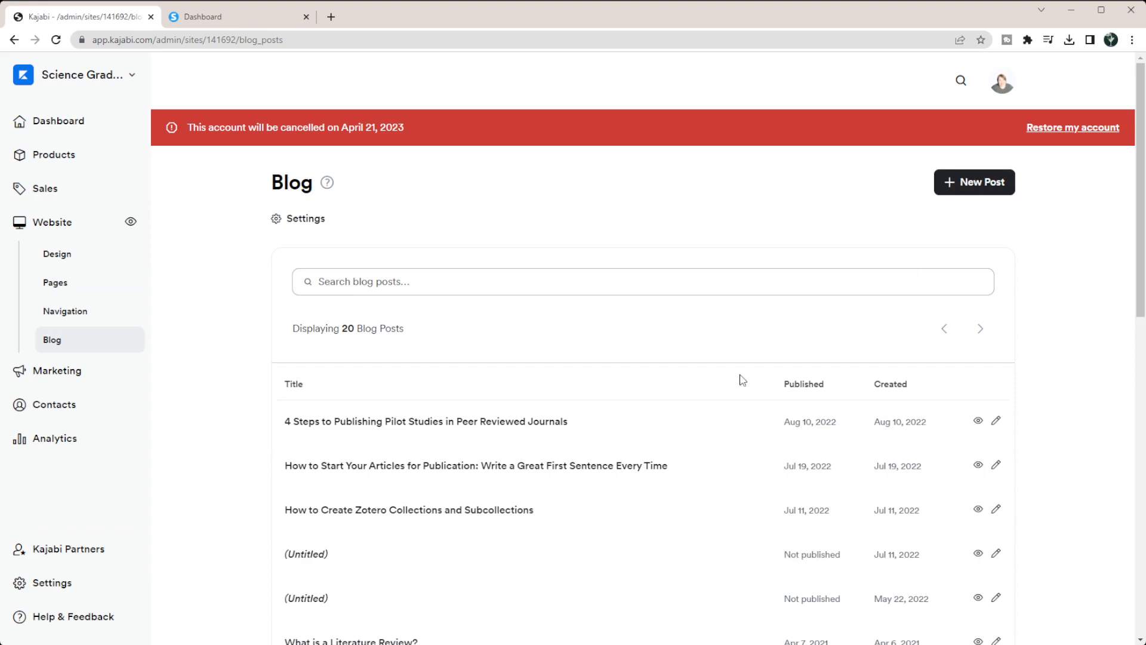
scroll(488, 359, down, 2)
scroll(488, 359, down, 2)
click(503, 162)
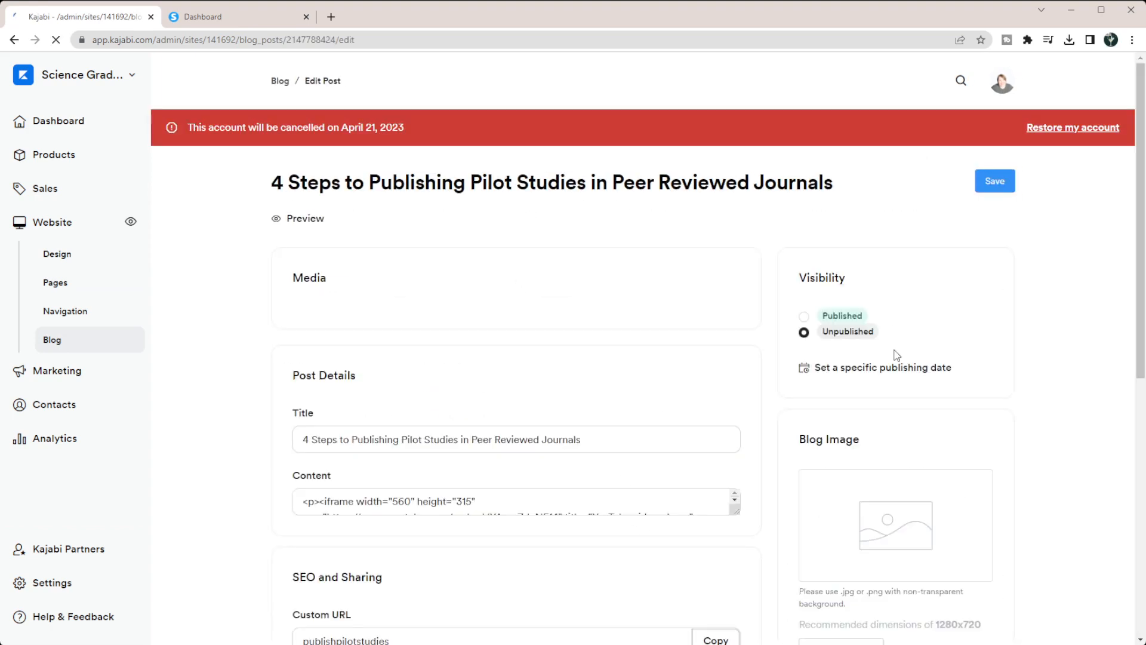
Examine the post's media, title, article content, SEO and tag fields, including the text formatting options.
scroll(328, 169, down, 3)
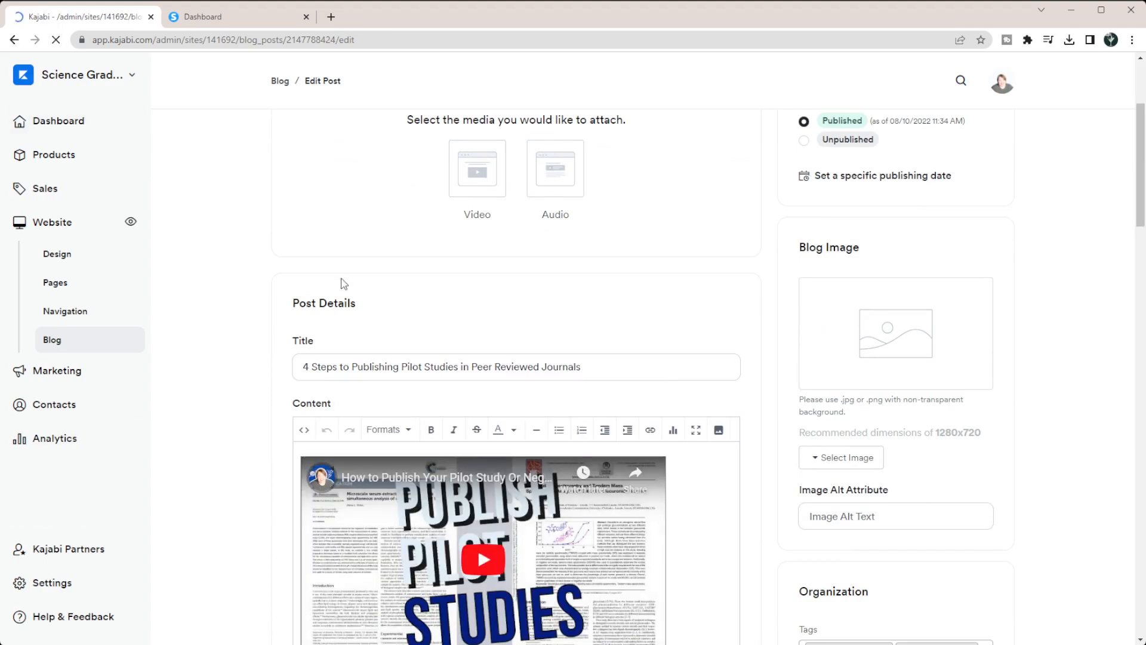
scroll(251, 320, down, 1)
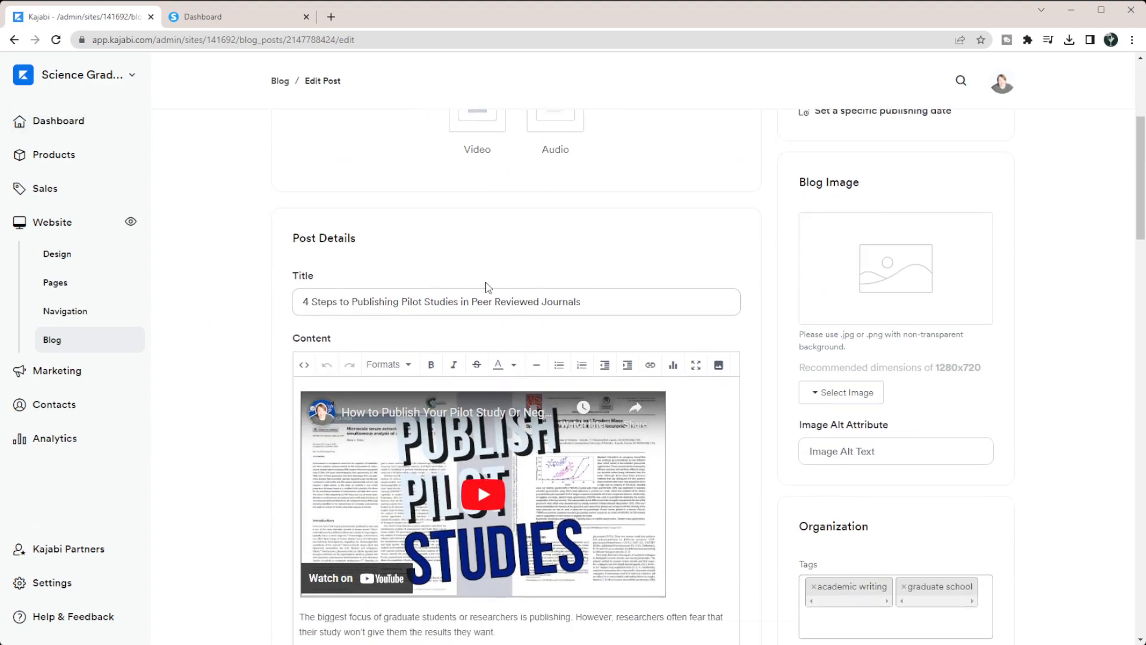
scroll(486, 286, down, 15)
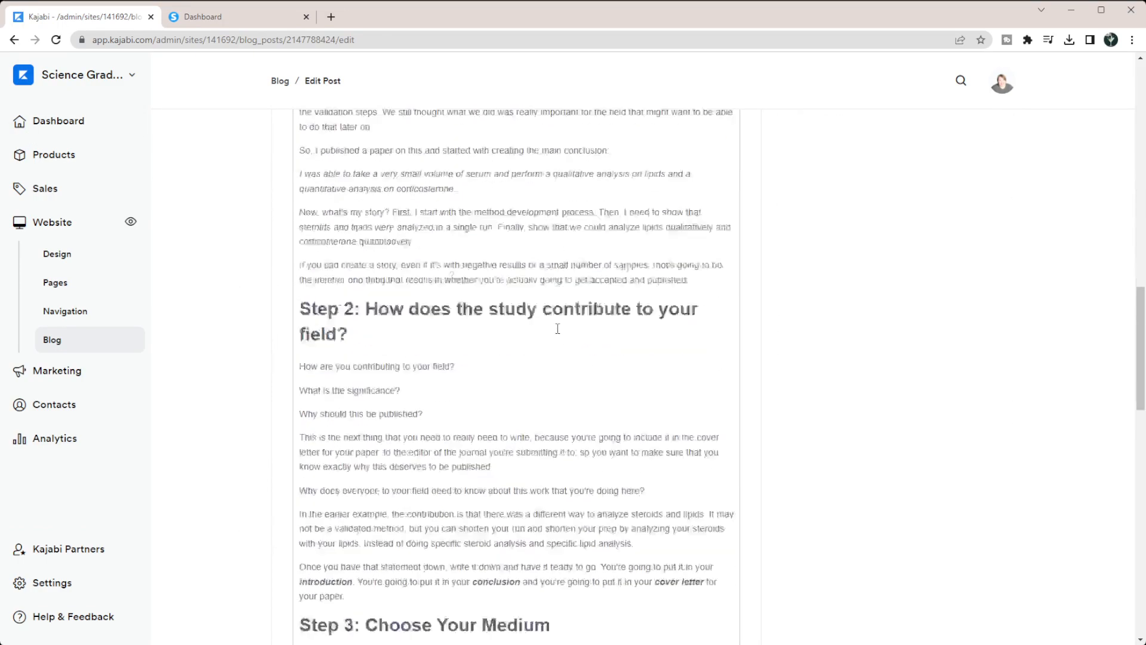
scroll(557, 328, down, 20)
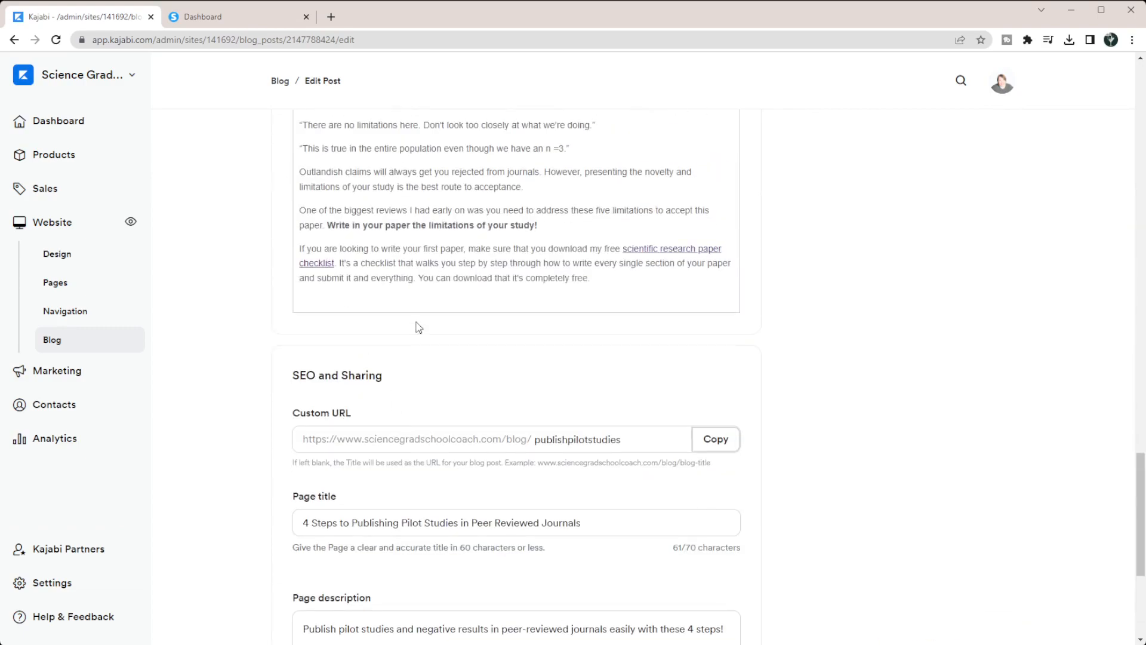
drag(641, 287, 375, 149)
click(404, 281)
scroll(420, 263, down, 5)
scroll(420, 263, up, 20)
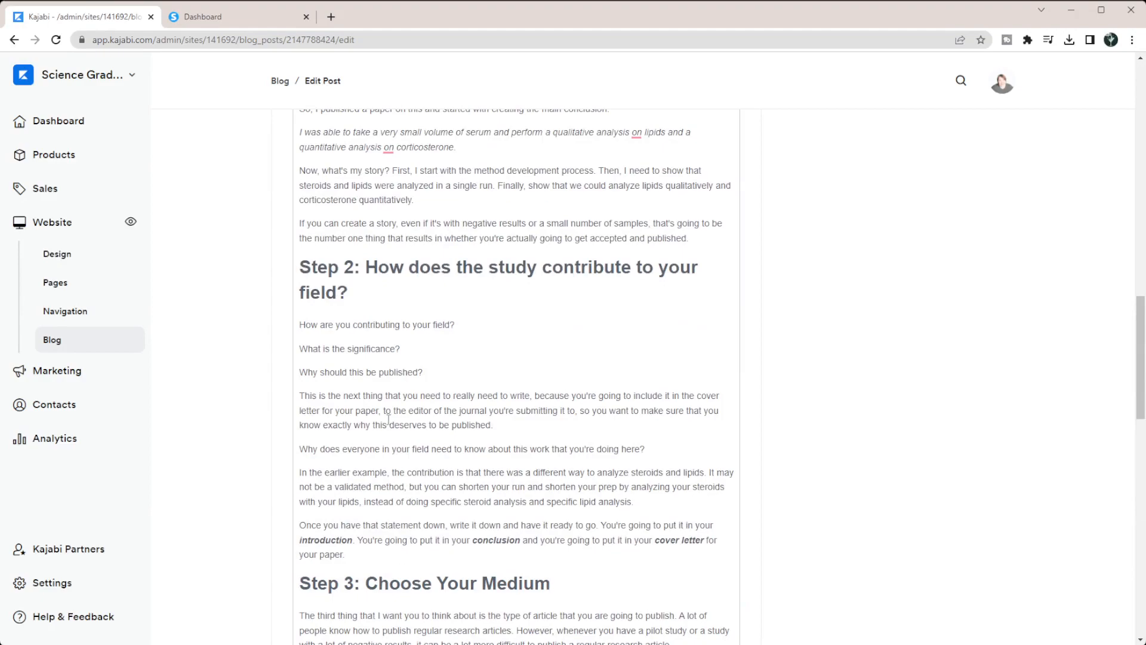
scroll(405, 328, down, 1)
scroll(404, 327, up, 10)
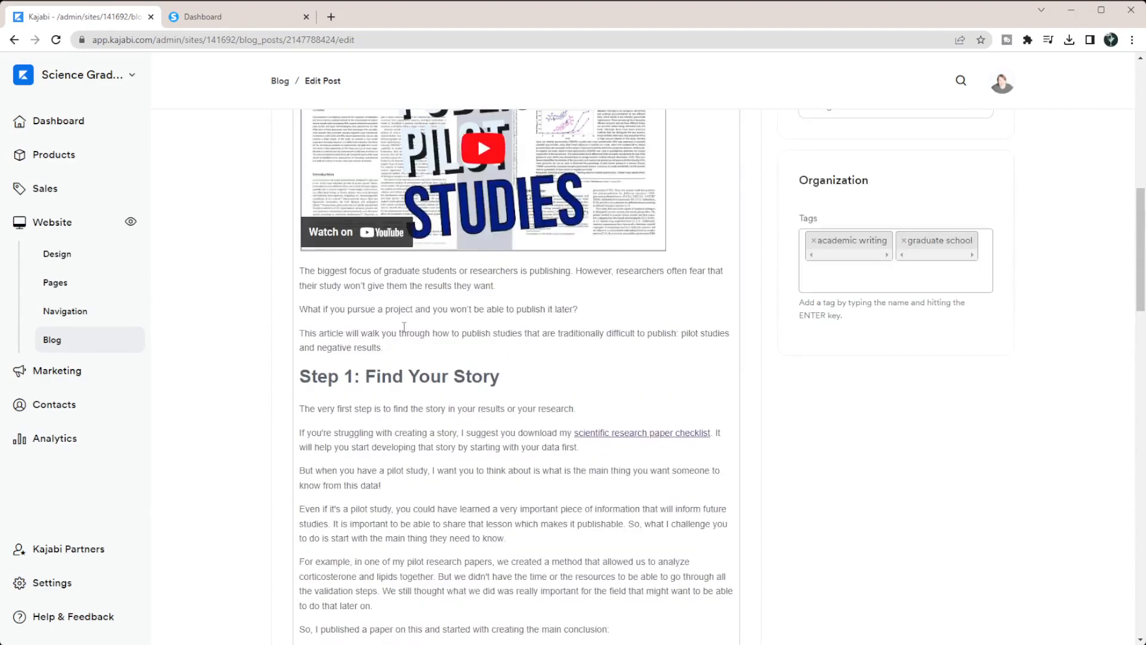
scroll(404, 327, up, 4)
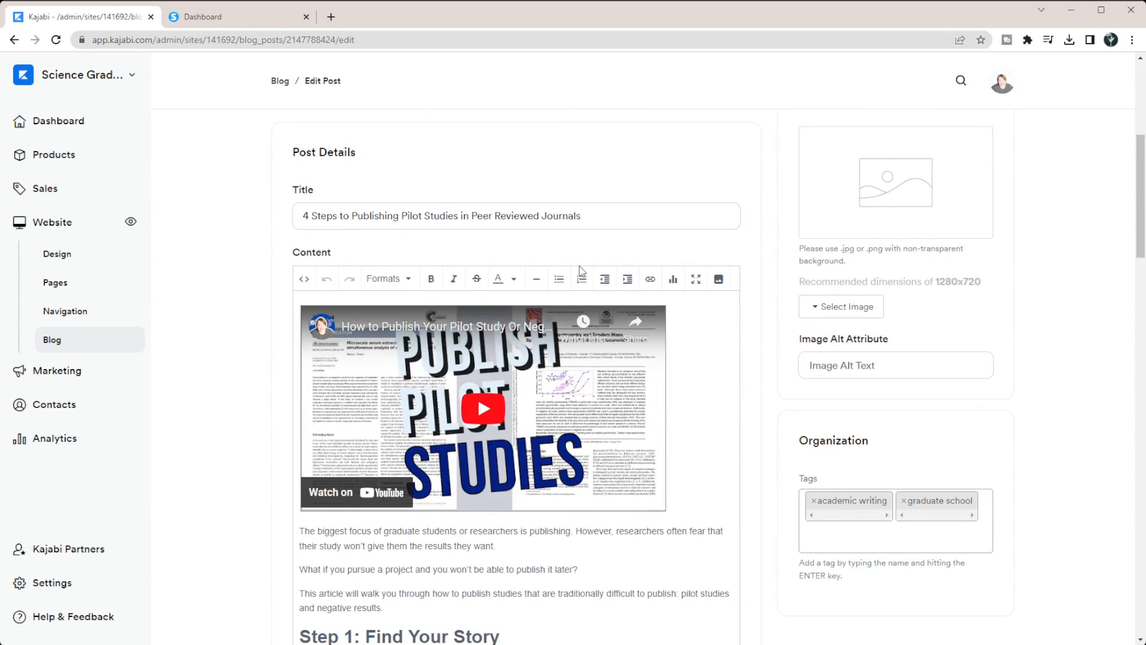
scroll(589, 339, down, 1)
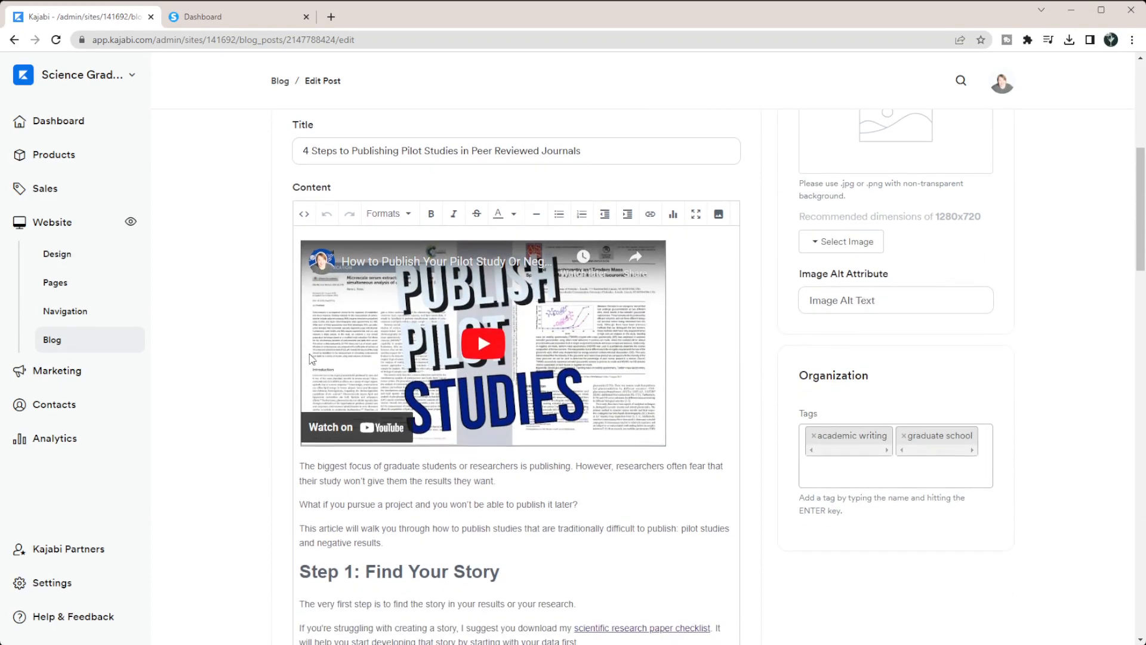
View the post content's HTML source code, close it without changes and look through the remaining article.
click(304, 214)
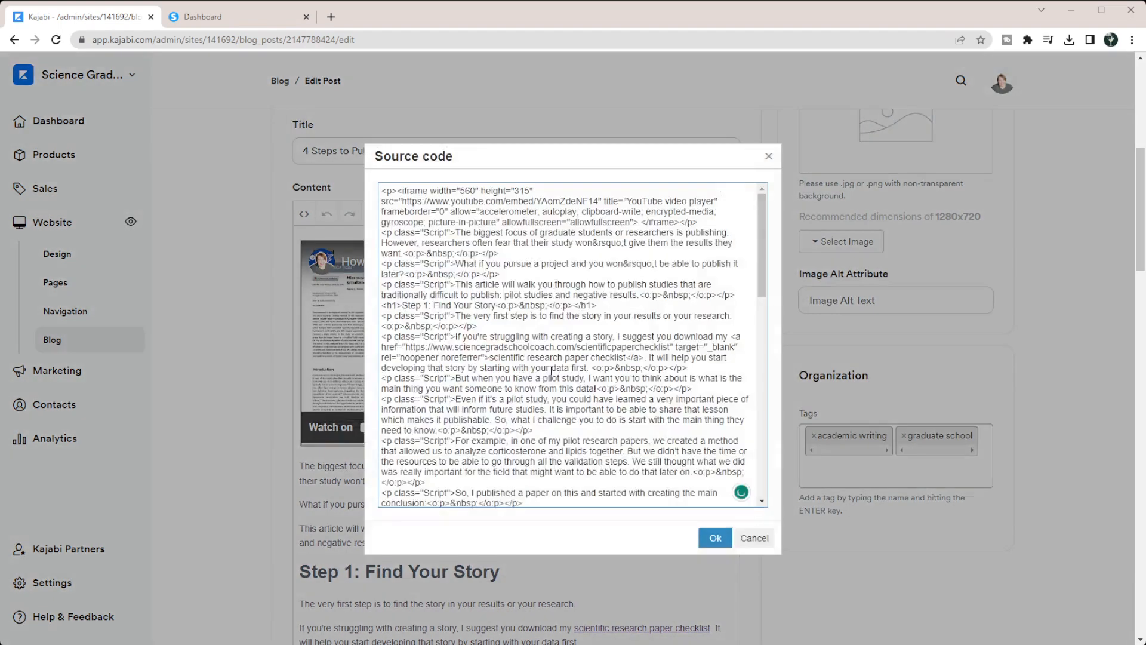
click(769, 157)
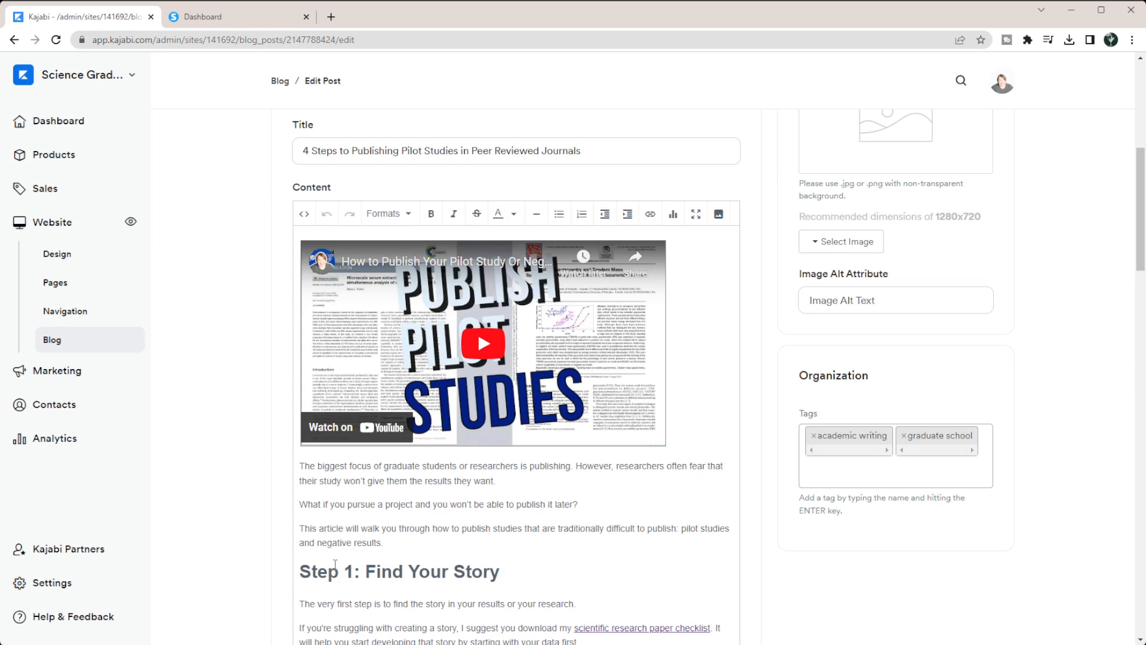
scroll(335, 564, down, 5)
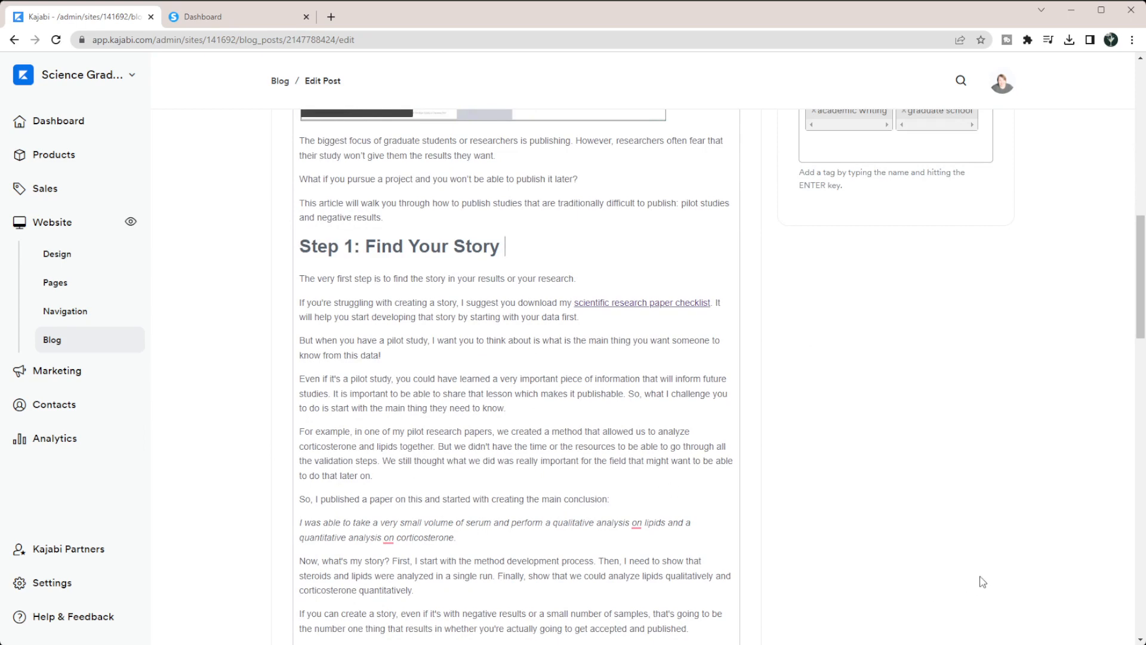
scroll(781, 508, down, 20)
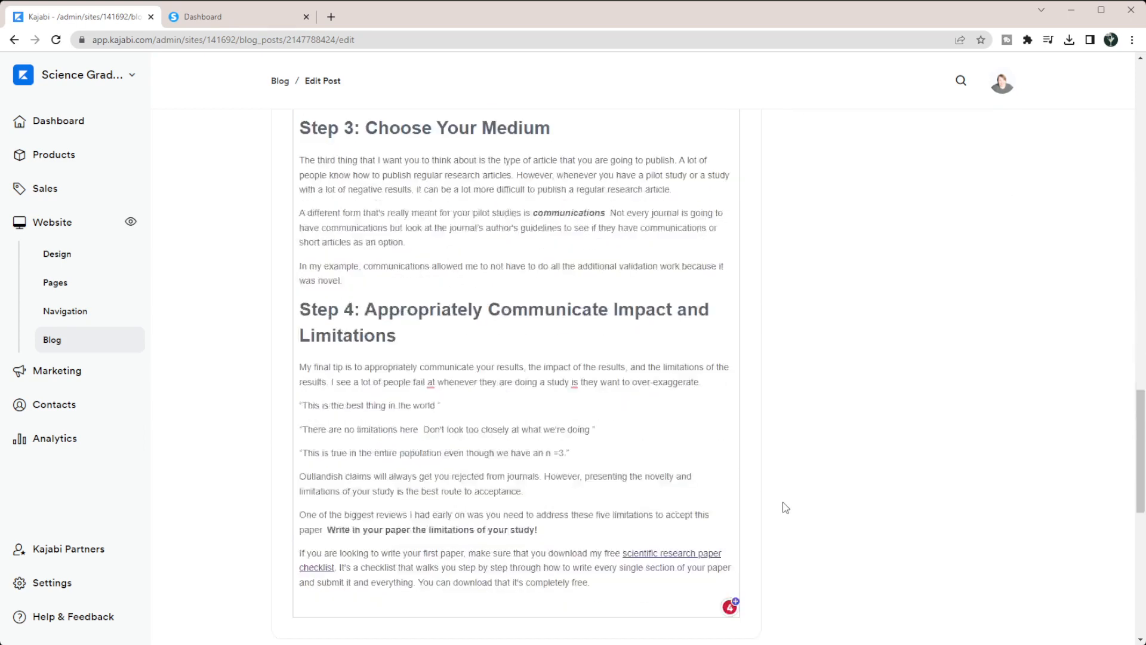
Switch to systeme.io, review the settings of the "Write Your Research Article" post and close them without saving.
click(235, 16)
click(1082, 308)
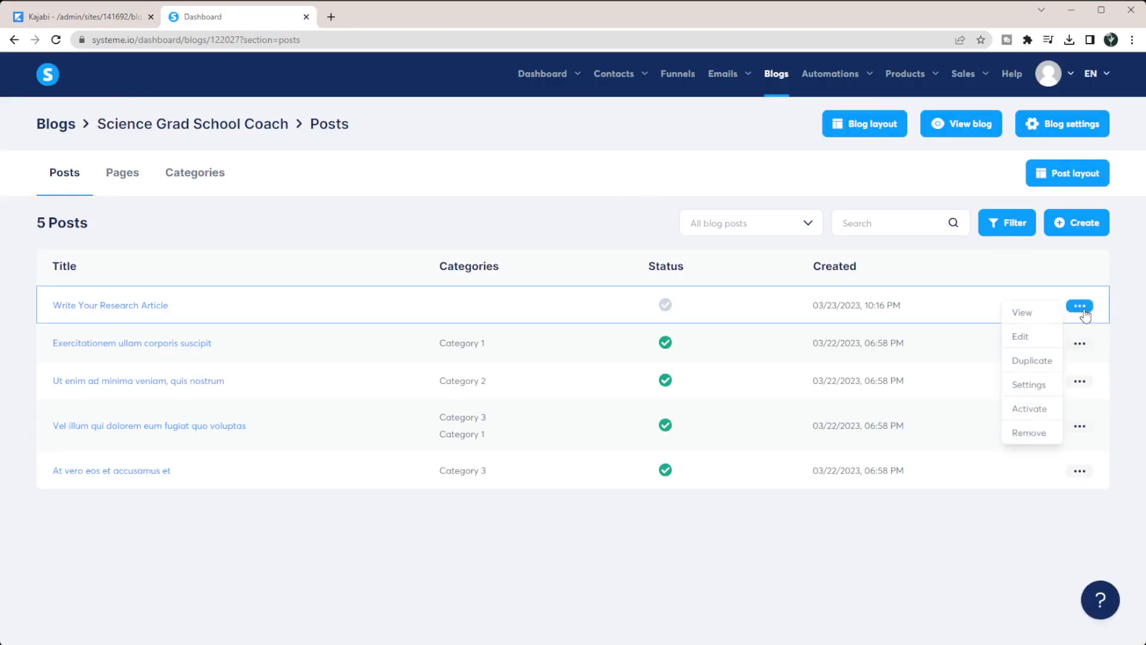
click(1040, 385)
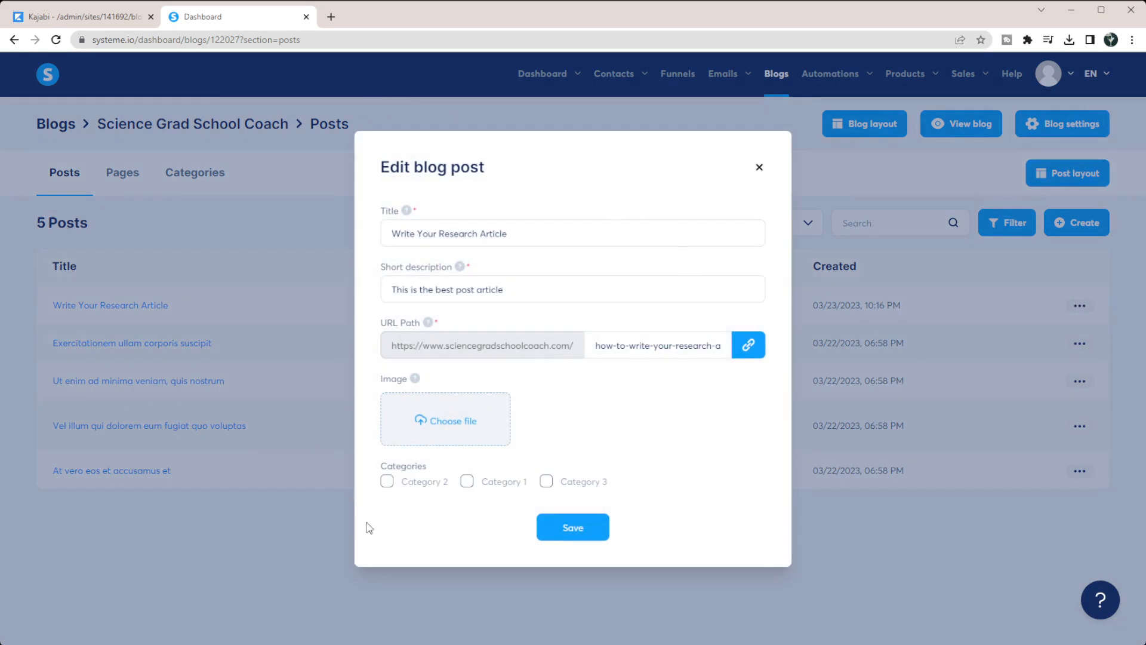
click(759, 169)
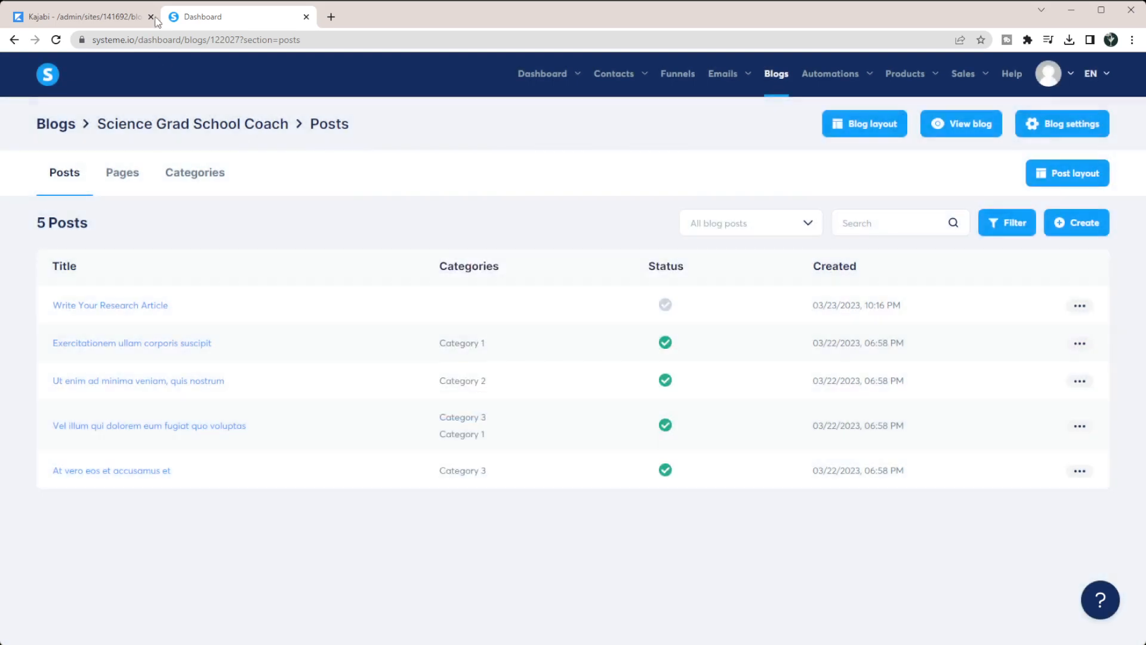
Switch to Kajabi, leave the blog post for the website pages list and open the Blog Post page in the editor.
click(93, 17)
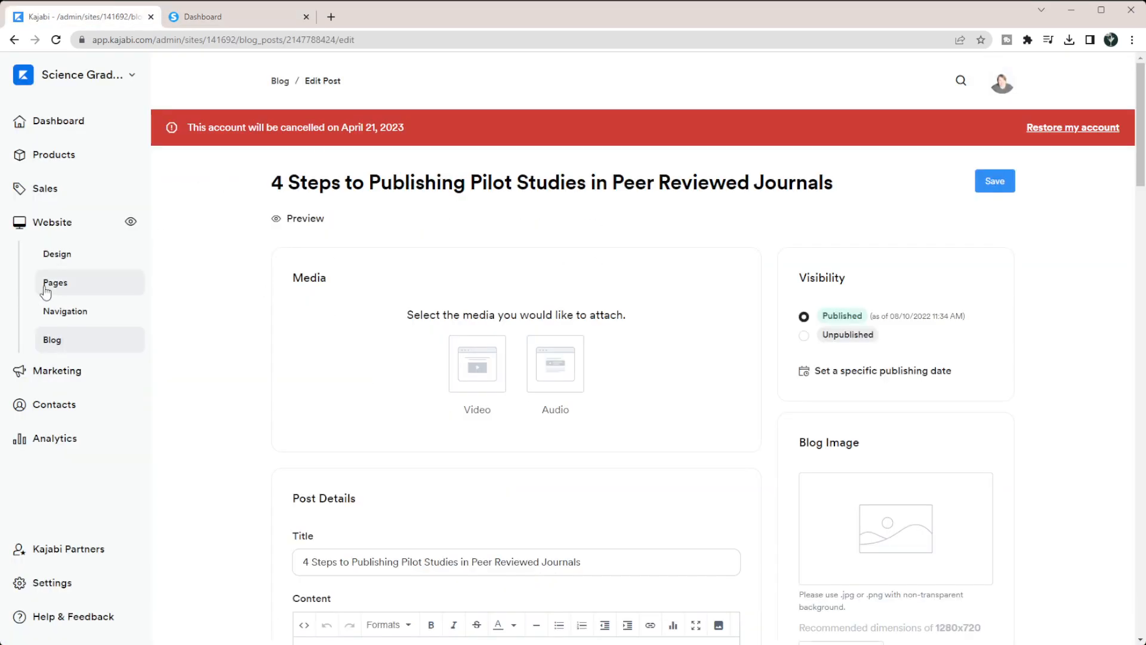
click(280, 81)
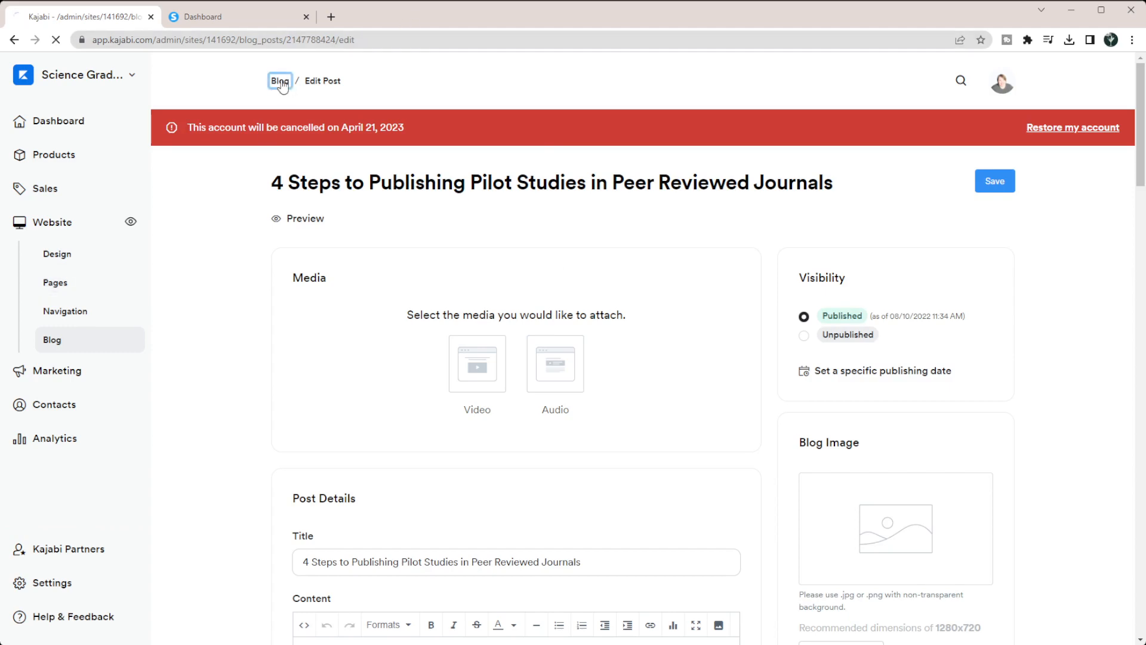
click(58, 288)
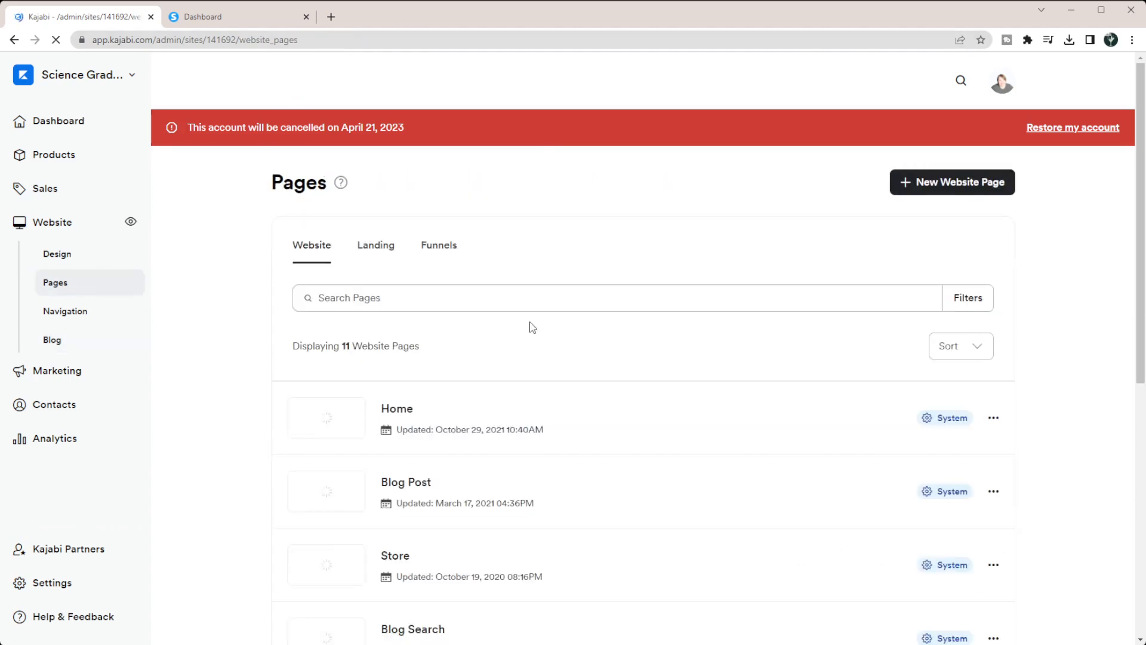
scroll(525, 325, down, 5)
scroll(388, 196, up, 1)
click(401, 227)
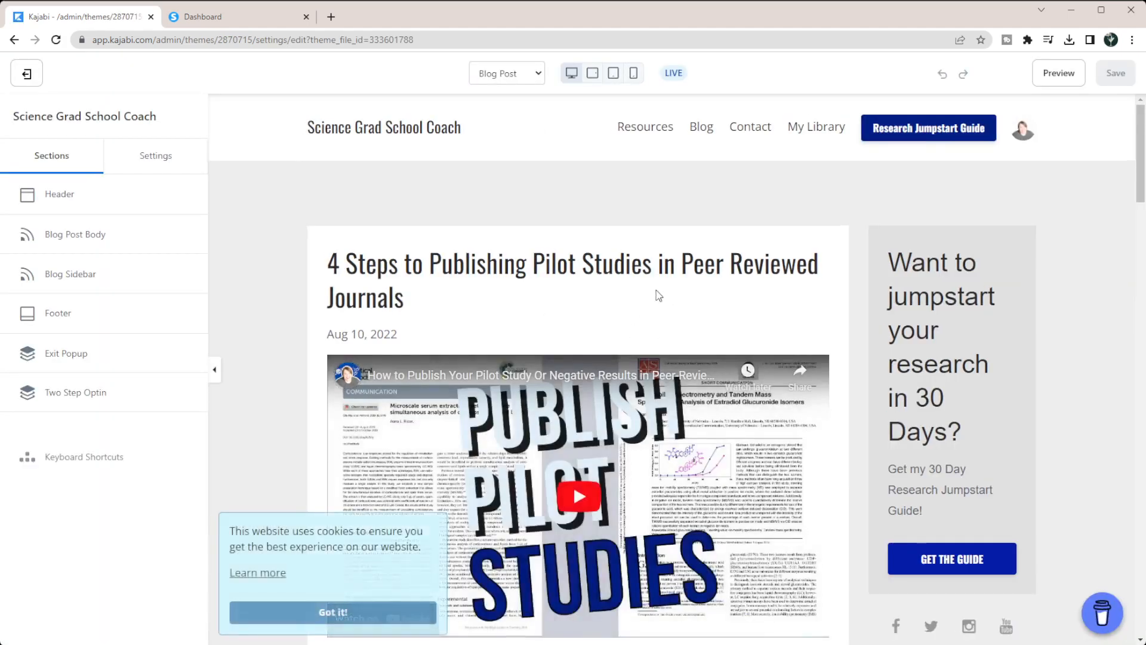
Examine the Blog Post page's article body and sidebar layout.
scroll(655, 294, down, 6)
scroll(655, 294, up, 7)
scroll(698, 292, down, 3)
scroll(627, 267, up, 3)
Exit the Blog Post page editor and open the marketing area's email campaigns list.
click(27, 73)
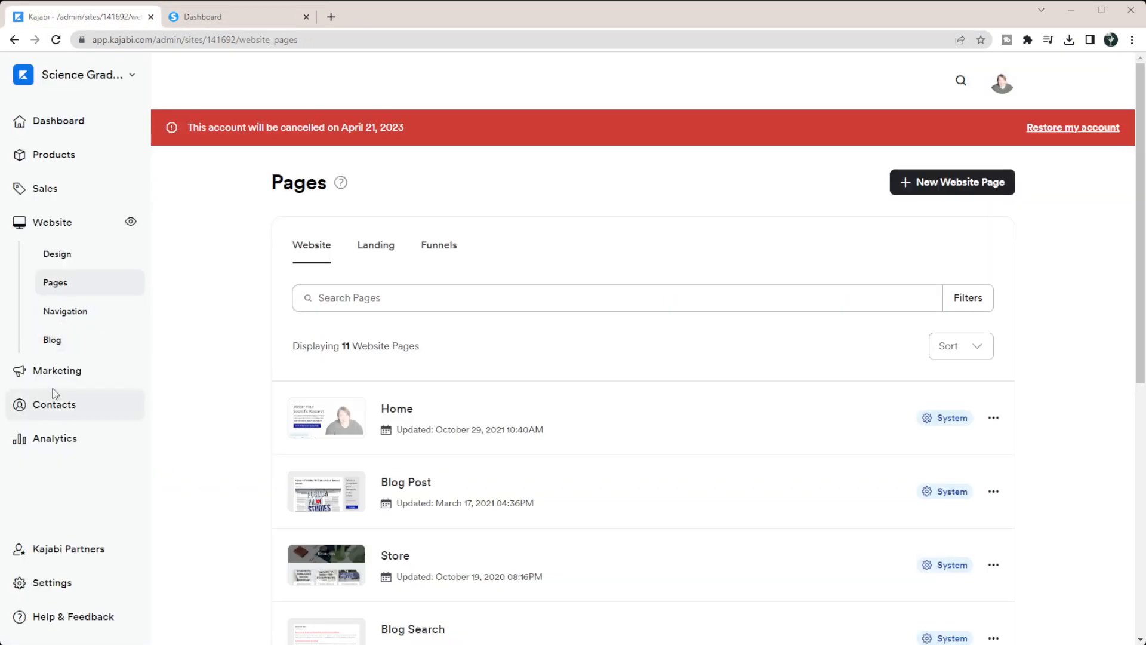
click(56, 370)
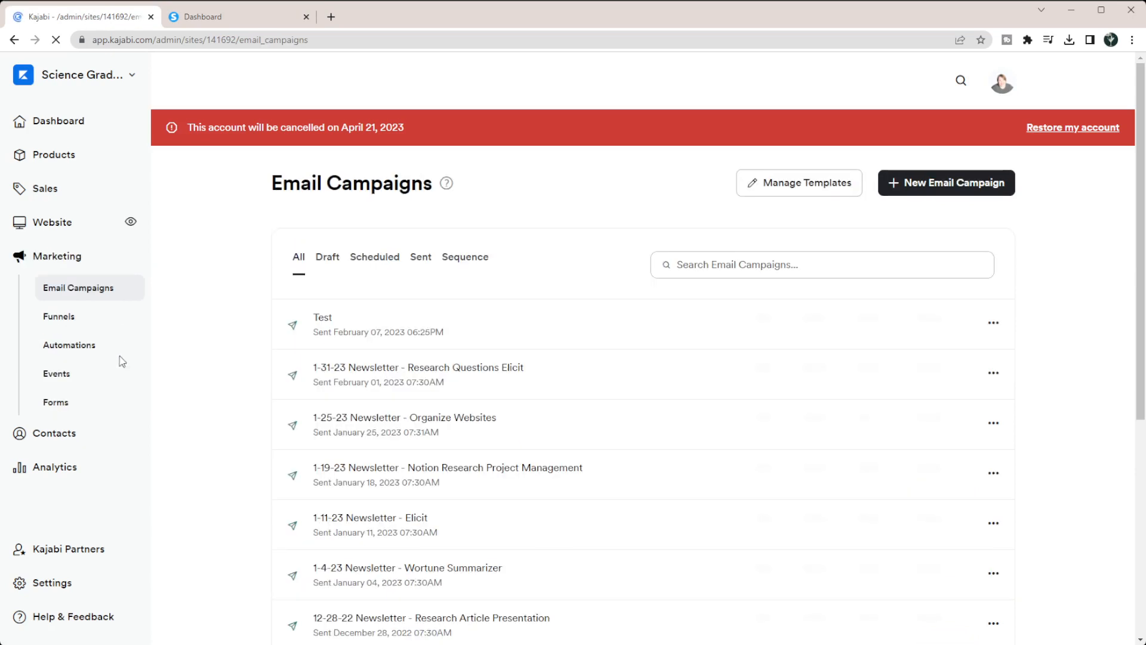
Go to the marketing area's funnels list and open the "The 4 Steps to Completing Your Scientific Dissertation" funnel.
click(74, 318)
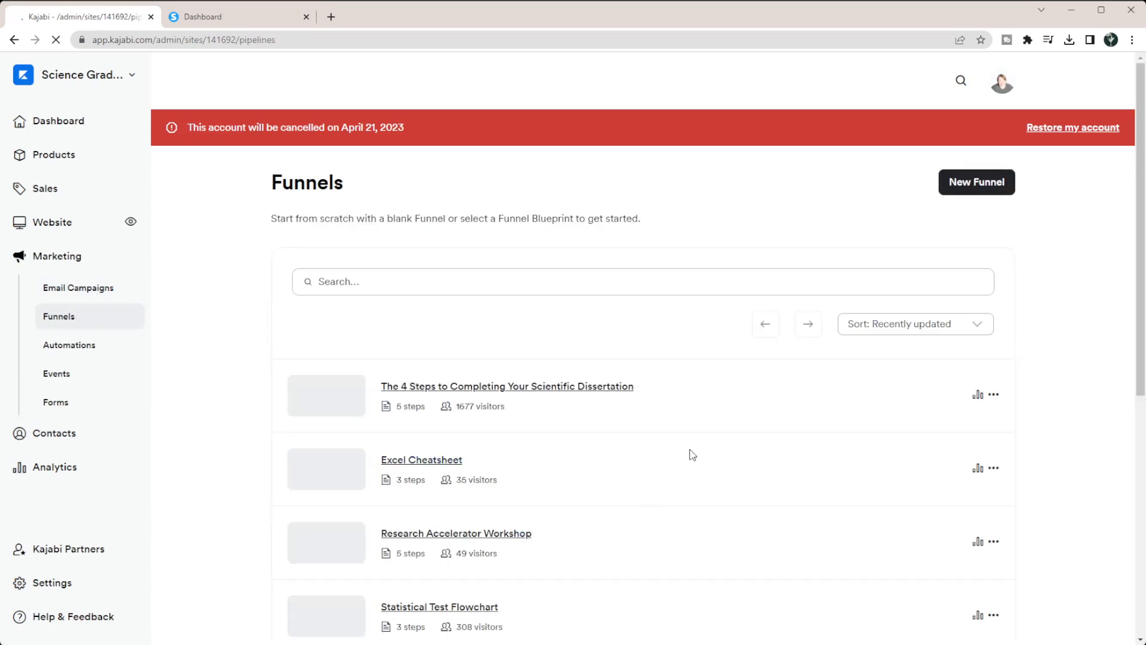
scroll(489, 373, down, 2)
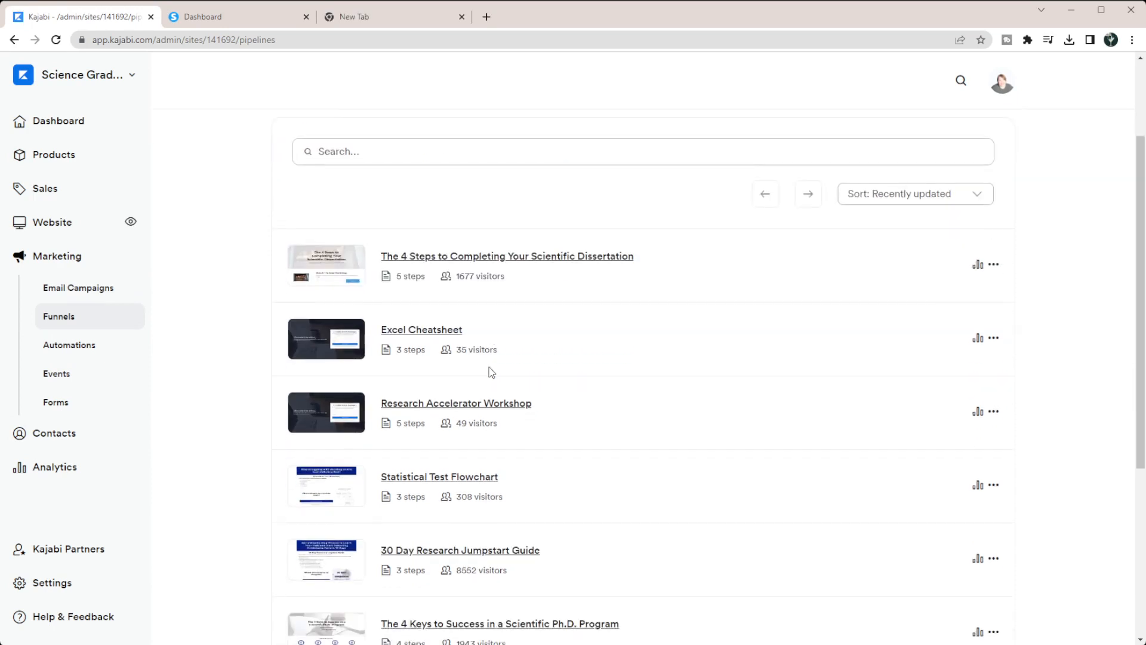
click(510, 261)
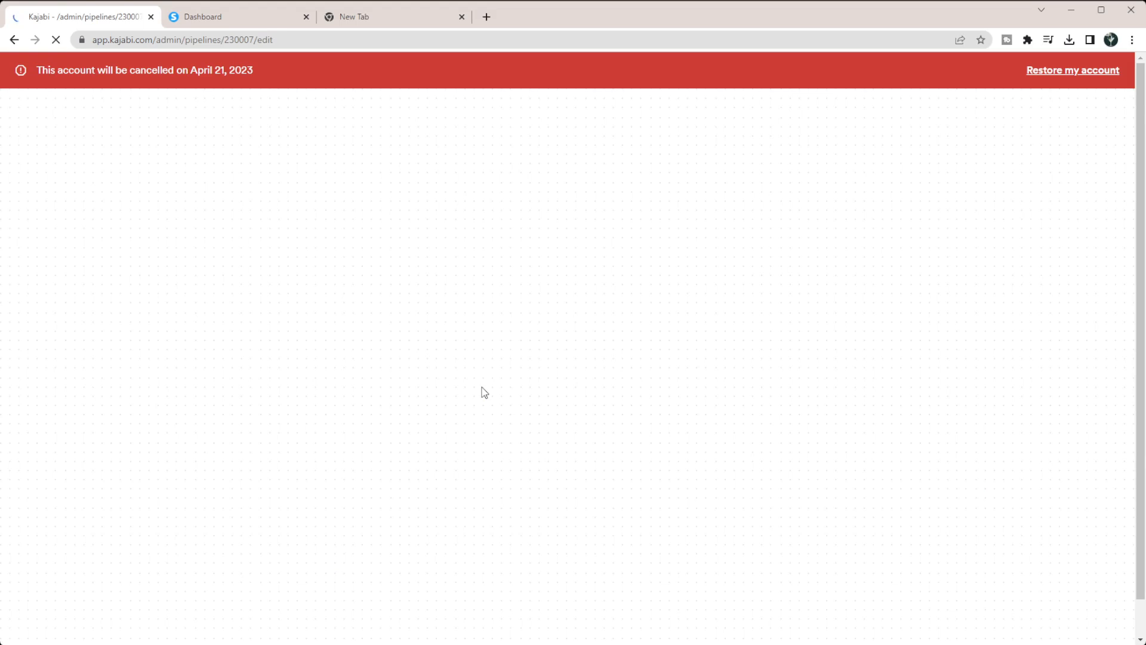
Examine the dissertation funnel's sequence from the Dissertation Workshop page through the Scientific Dissertation Academy page.
scroll(571, 241, down, 6)
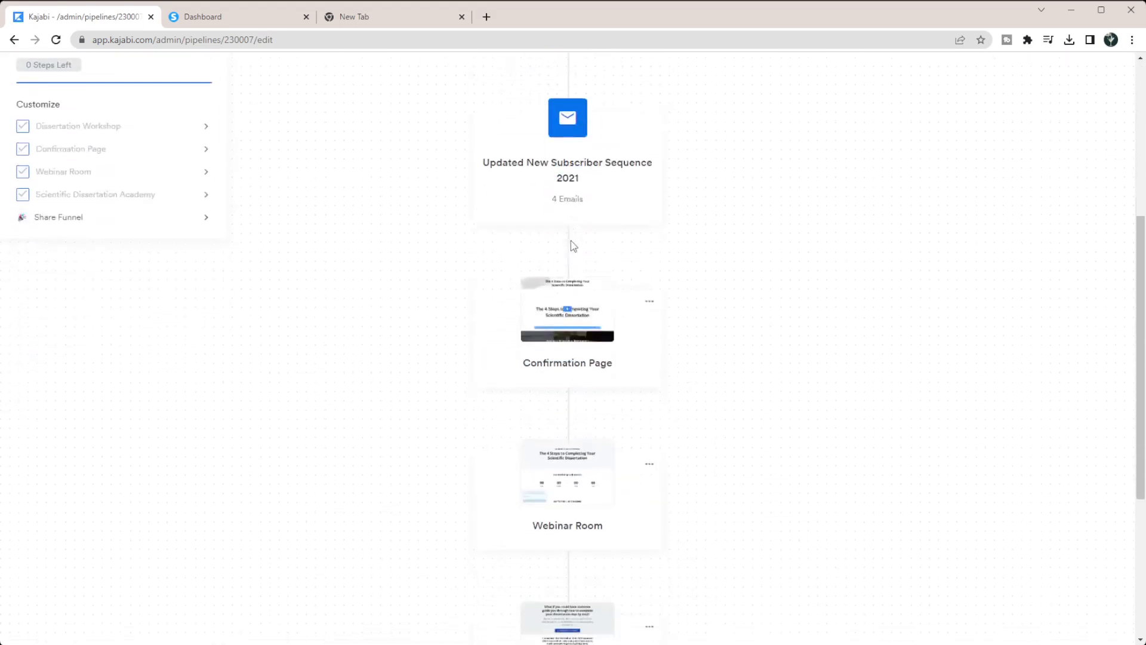
scroll(571, 250, down, 4)
scroll(537, 379, up, 10)
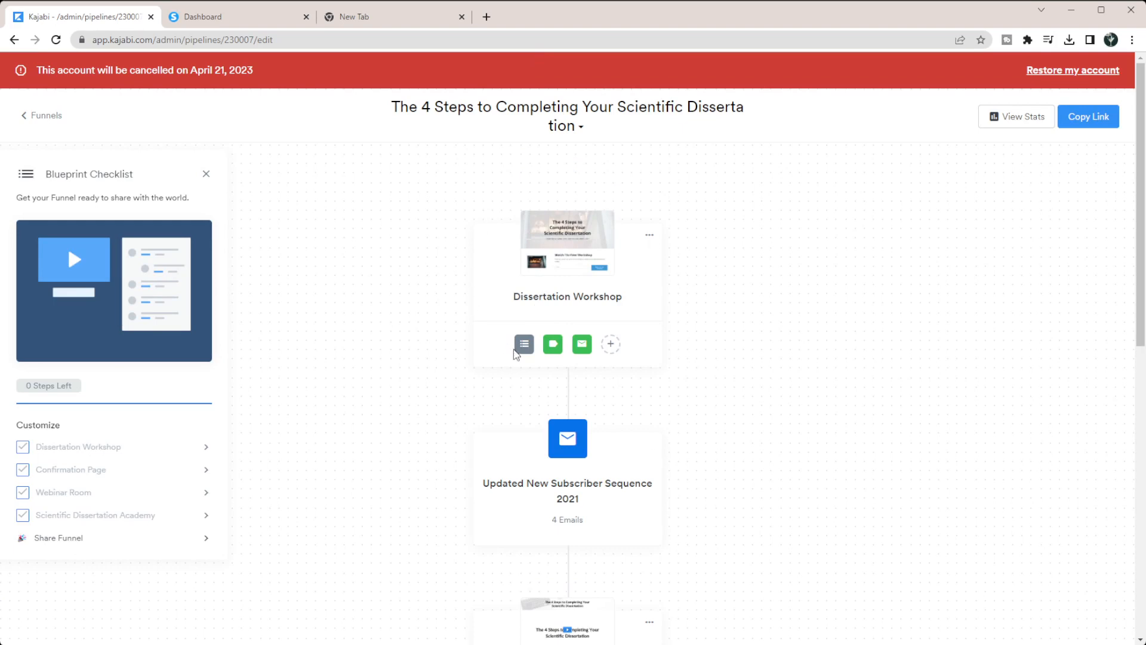
scroll(516, 354, down, 2)
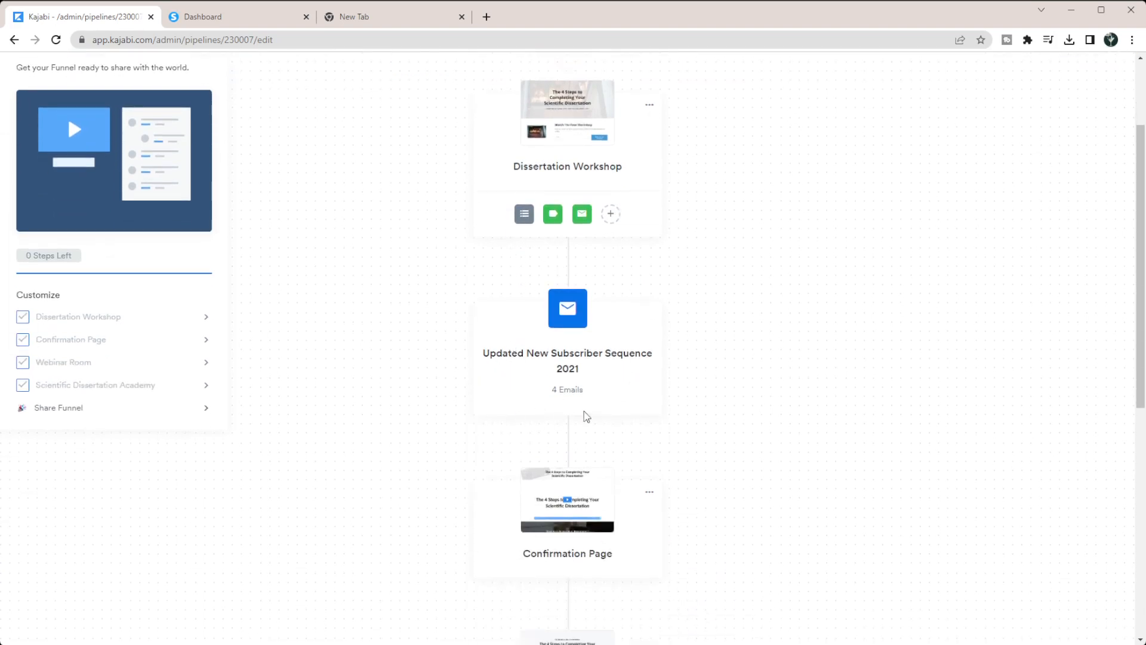
scroll(529, 371, down, 3)
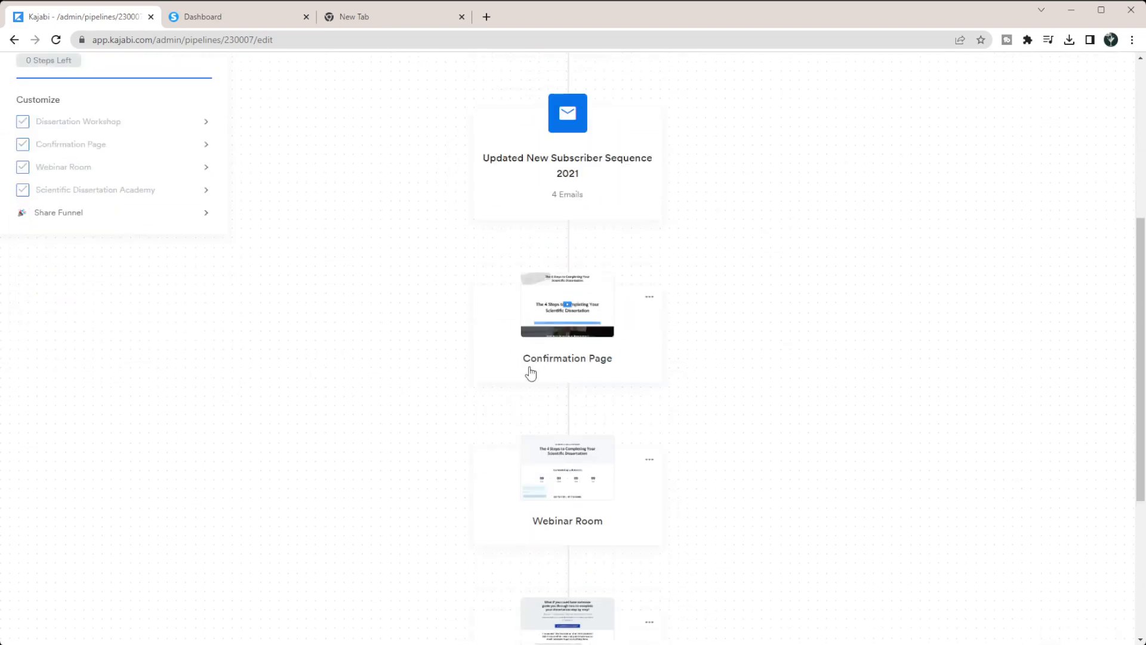
scroll(604, 361, down, 3)
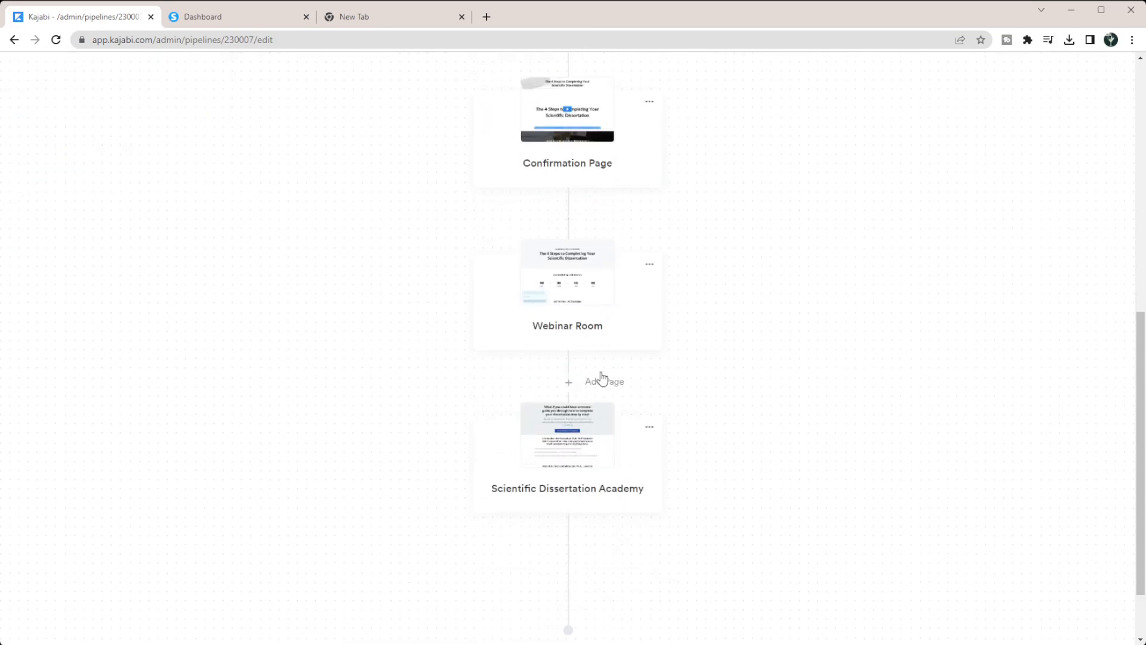
scroll(732, 242, up, 6)
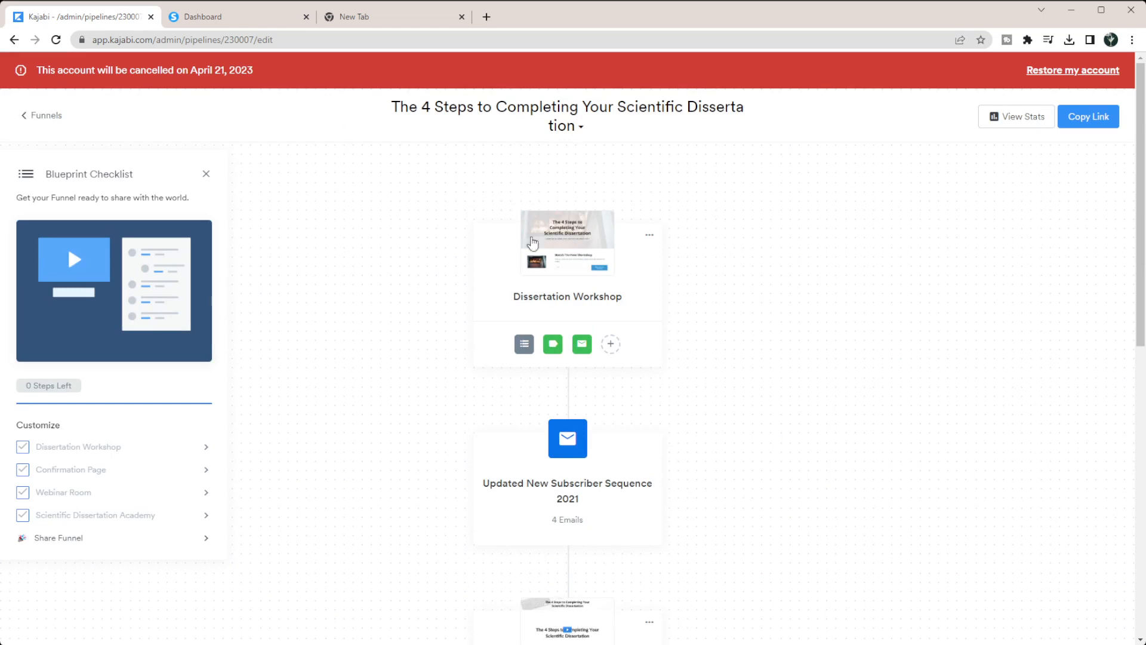
Leave the Kajabi funnel for the funnels list, then switch to systeme.io and open the "test" funnel.
click(33, 116)
click(203, 17)
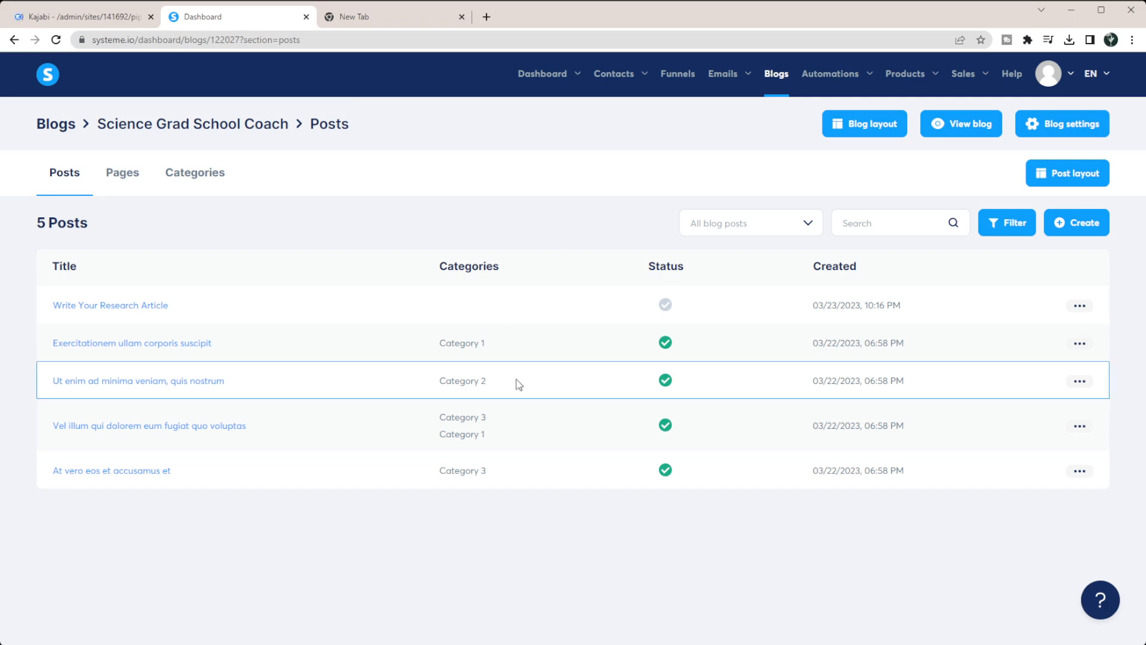
click(676, 73)
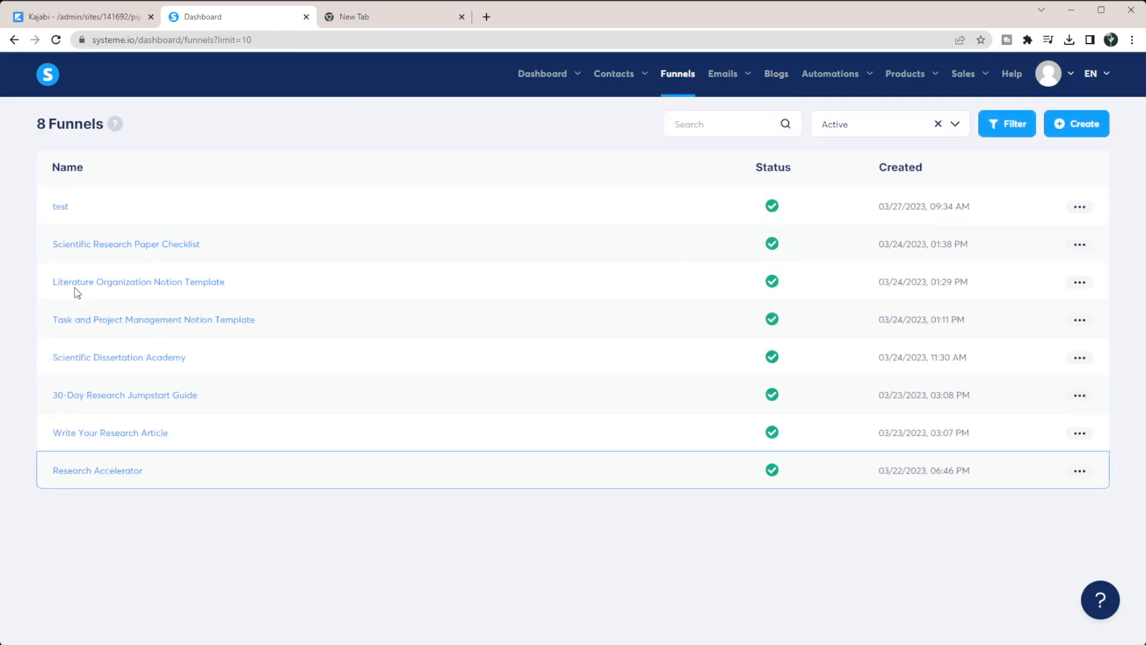
click(60, 208)
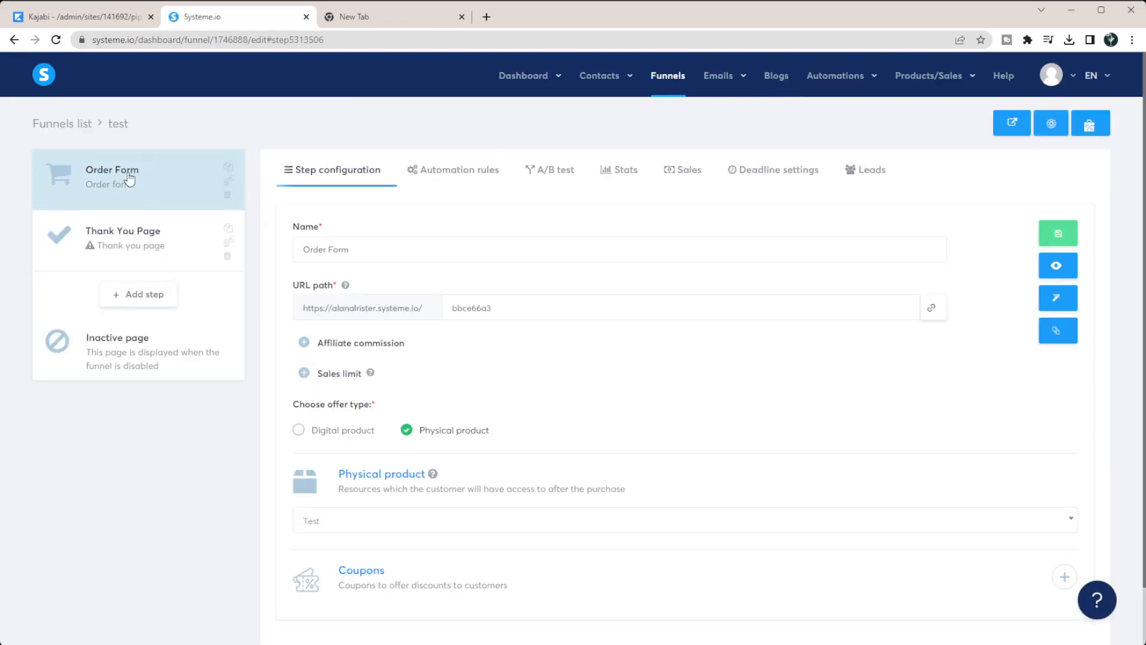
Review the opt-in, sales, webinar and misc step types available for a new funnel step, then close the dialog without adding one.
click(143, 295)
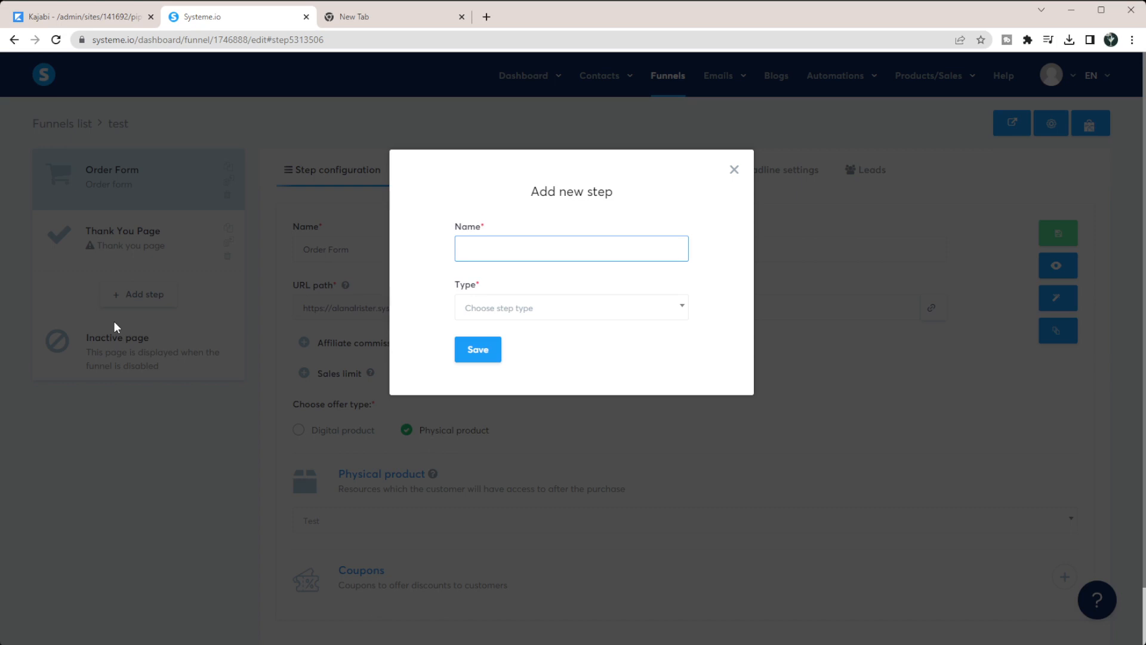
click(664, 301)
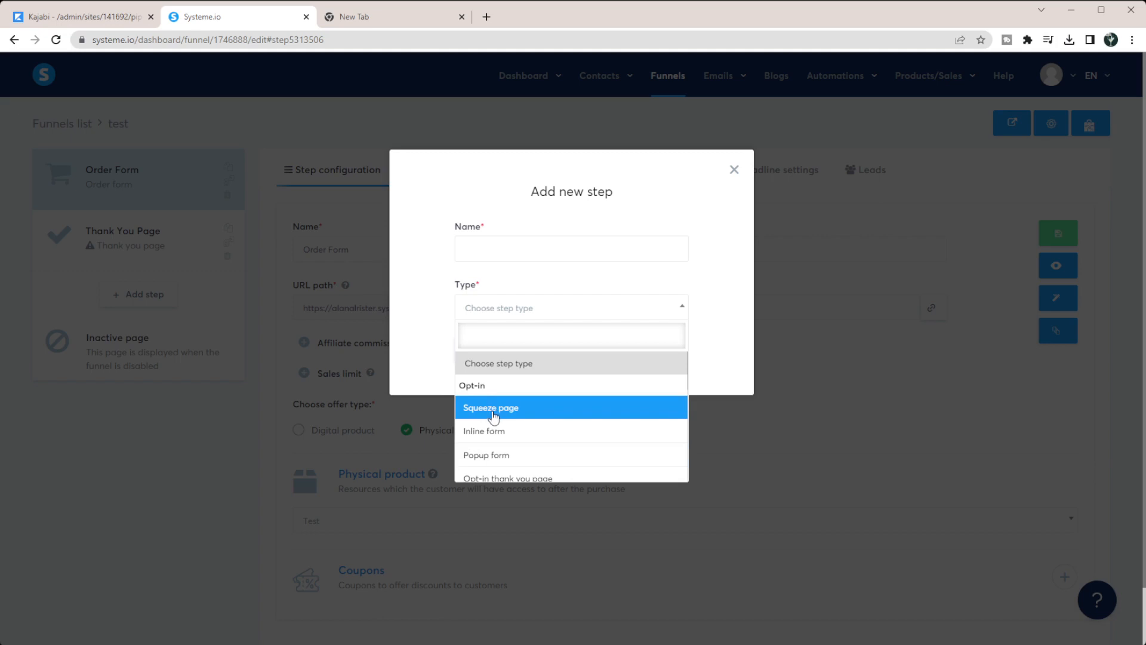
scroll(491, 411, down, 1)
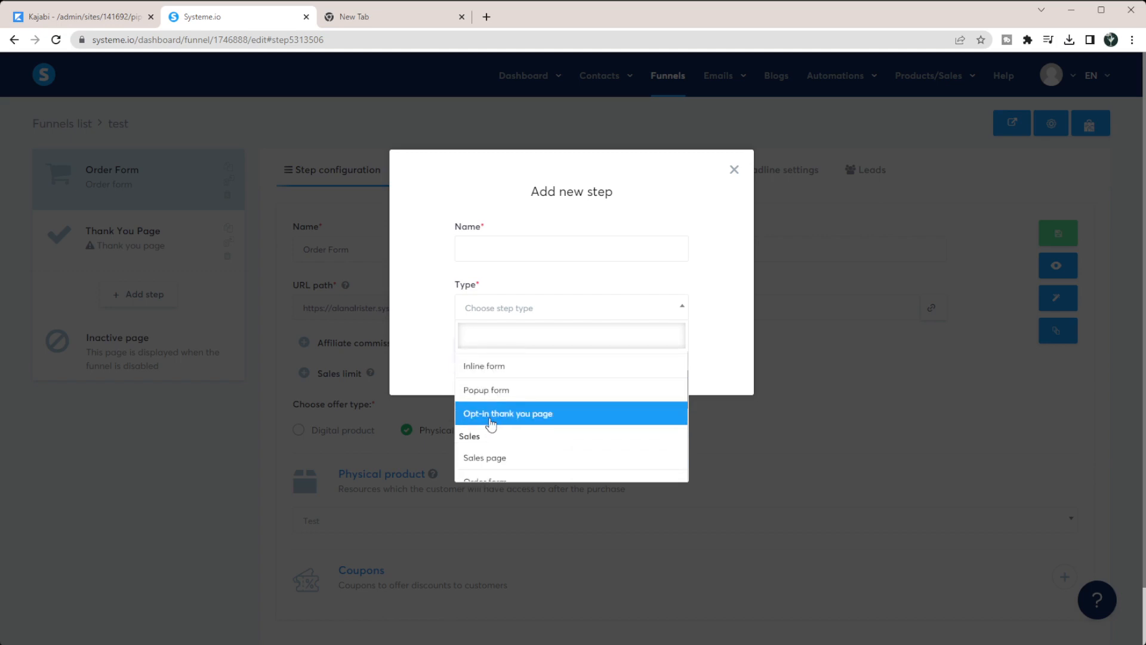
scroll(491, 422, down, 1)
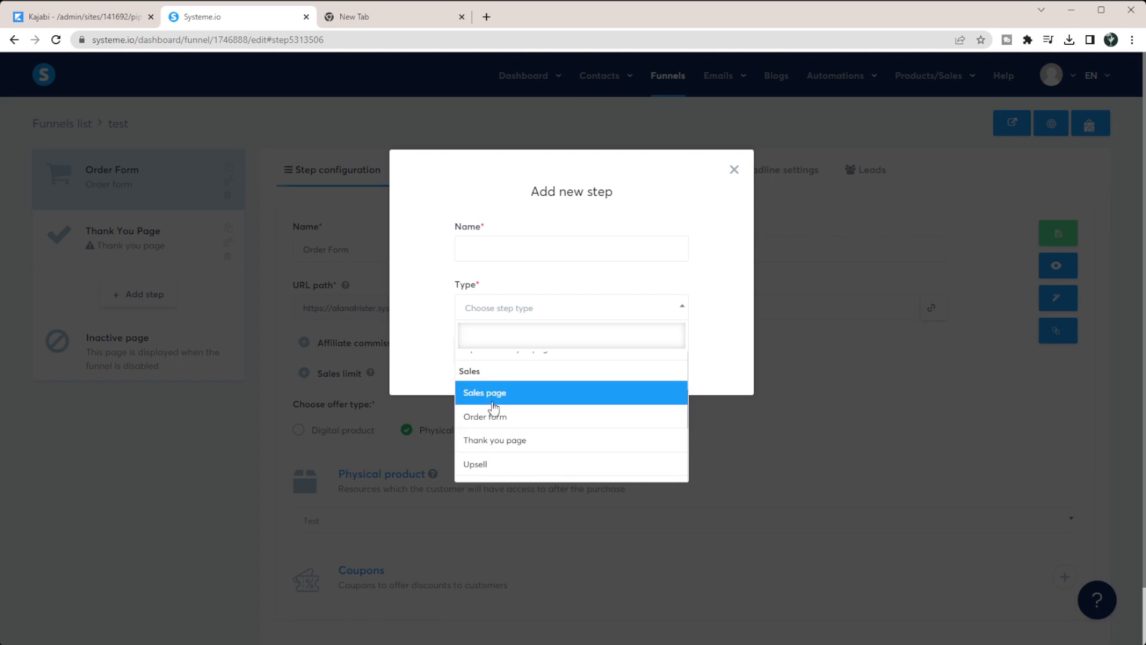
scroll(498, 442, down, 1)
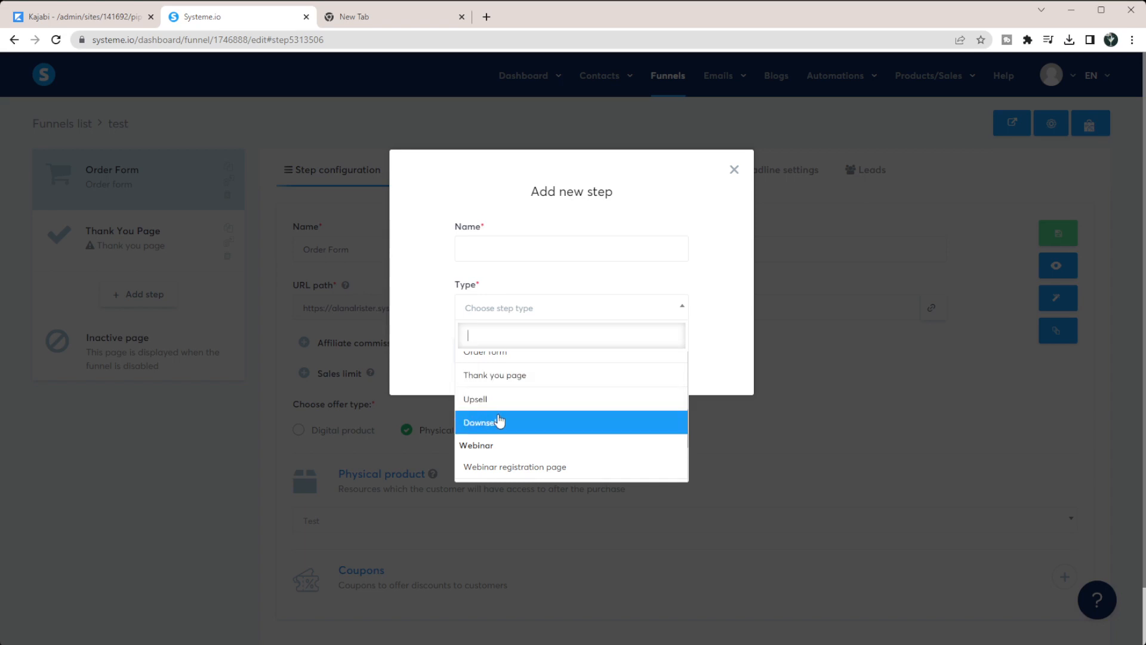
scroll(500, 420, up, 3)
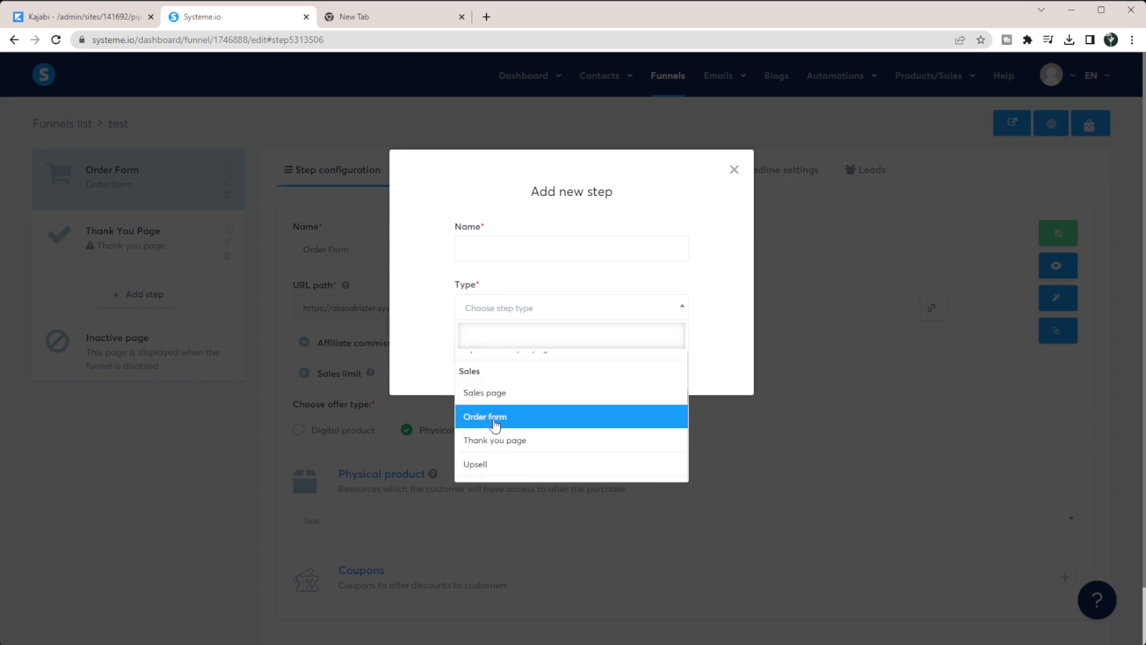
scroll(512, 401, down, 5)
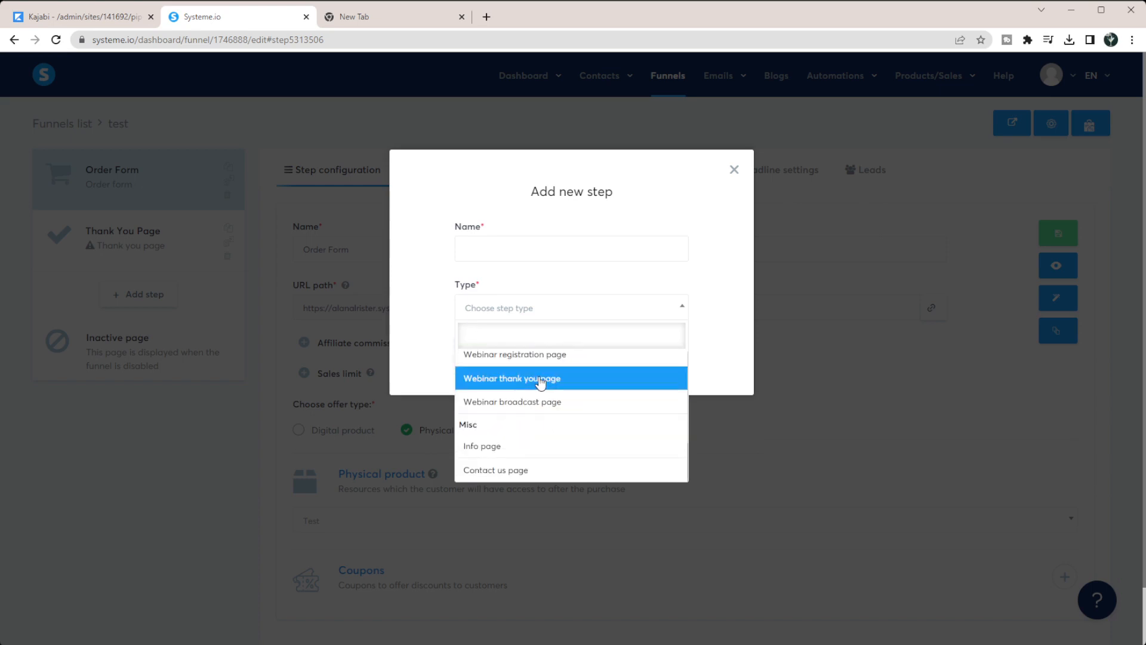
scroll(541, 382, up, 2)
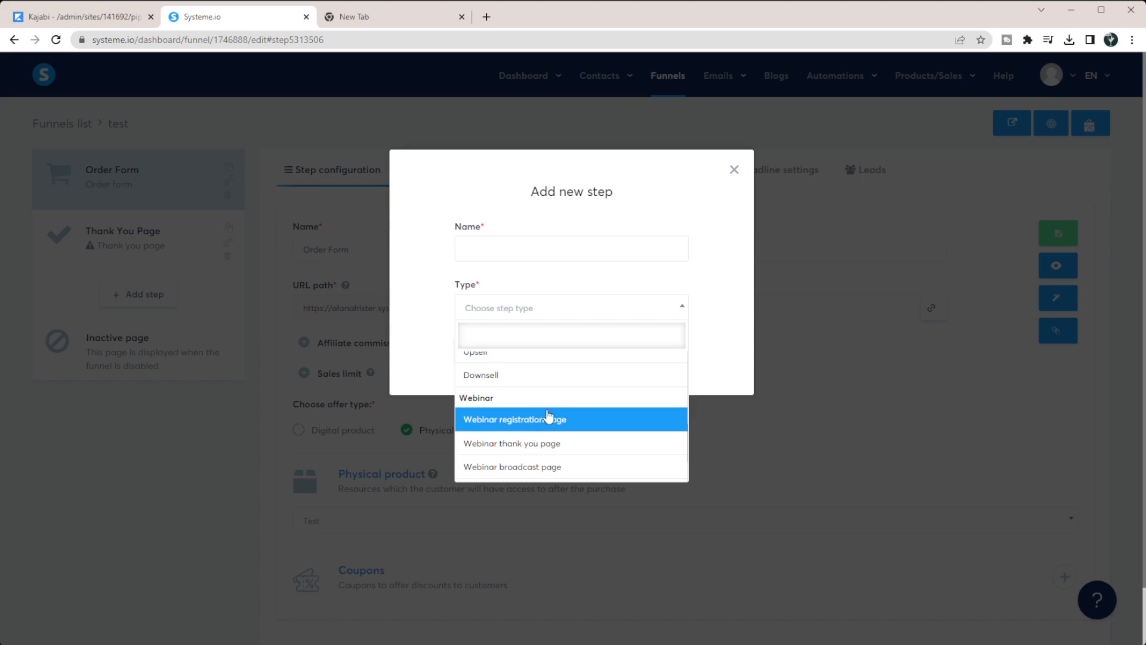
scroll(537, 440, down, 2)
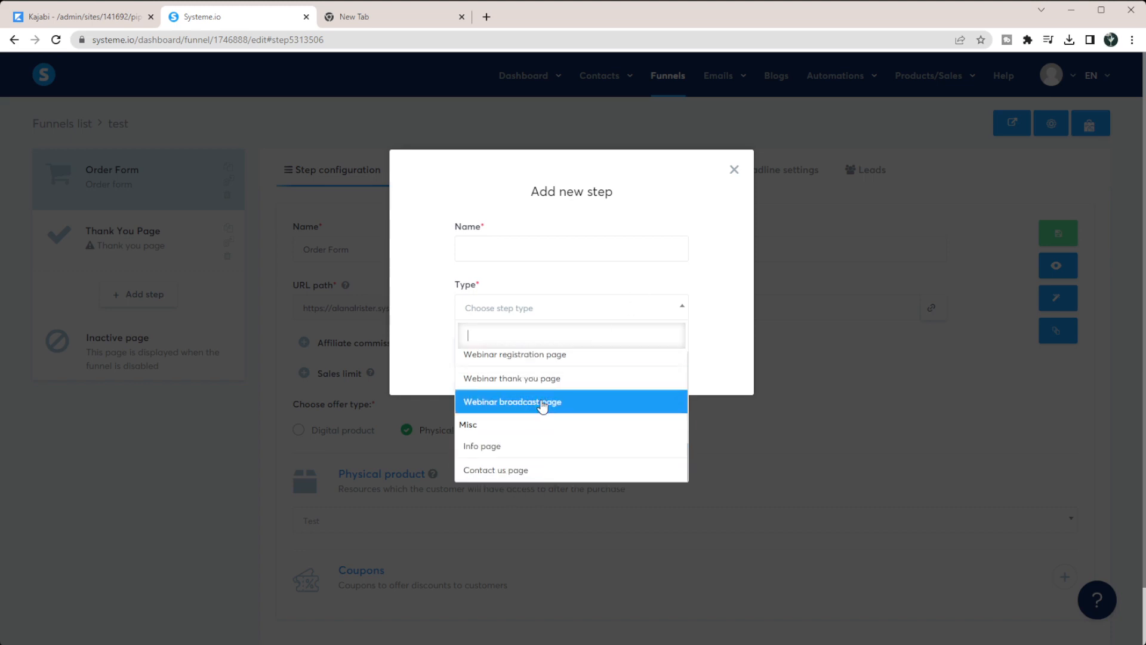
scroll(542, 406, up, 10)
click(734, 171)
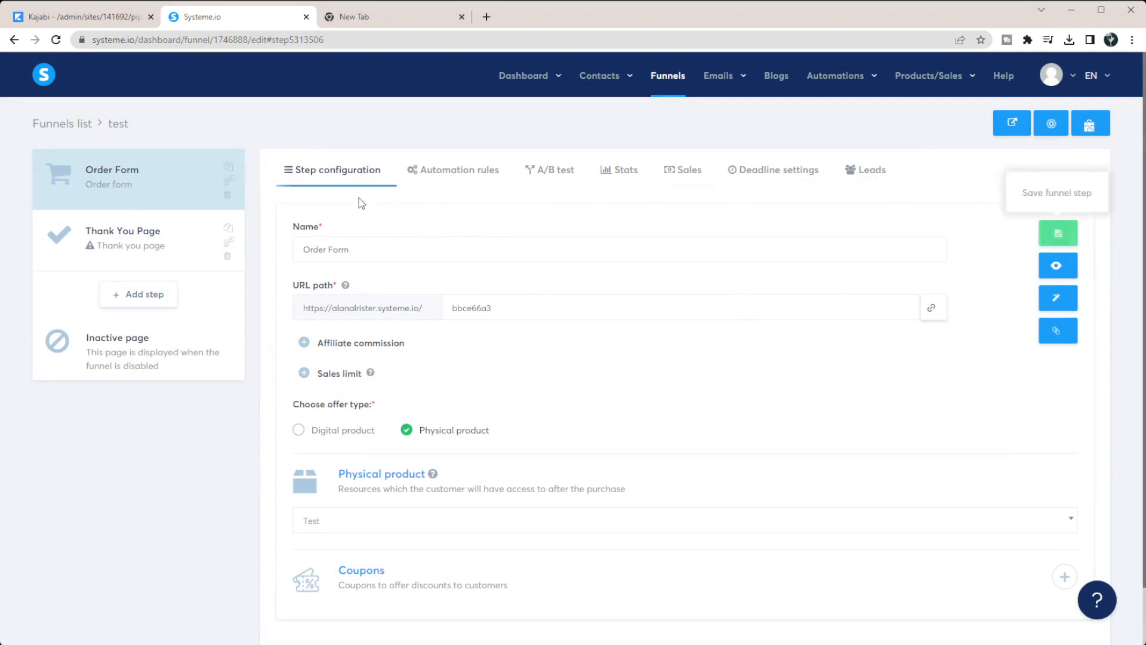
Set the Order Form step's offer type to Digital product and review its resources, price plans and coupons sections.
scroll(318, 293, down, 1)
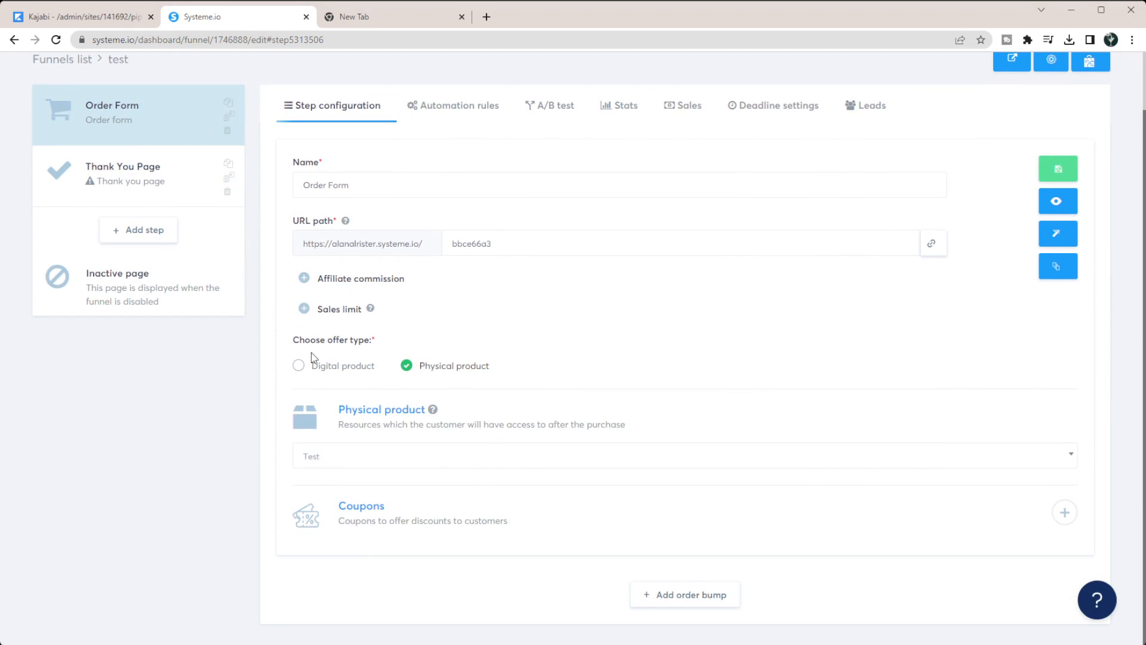
click(333, 366)
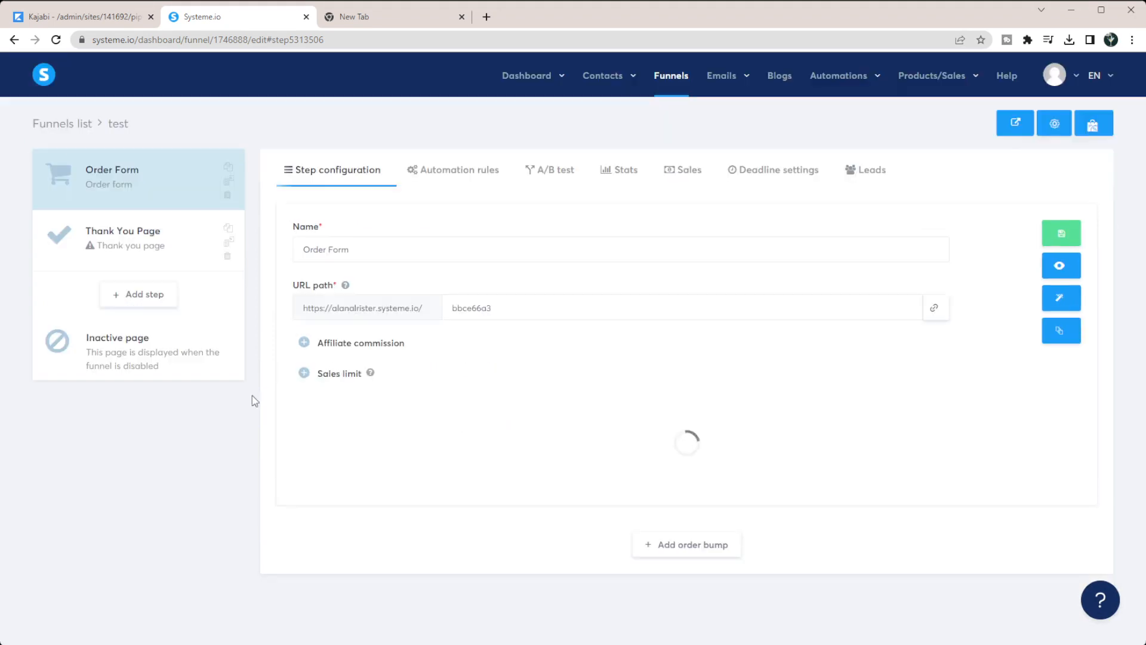
scroll(471, 455, down, 2)
scroll(627, 304, up, 2)
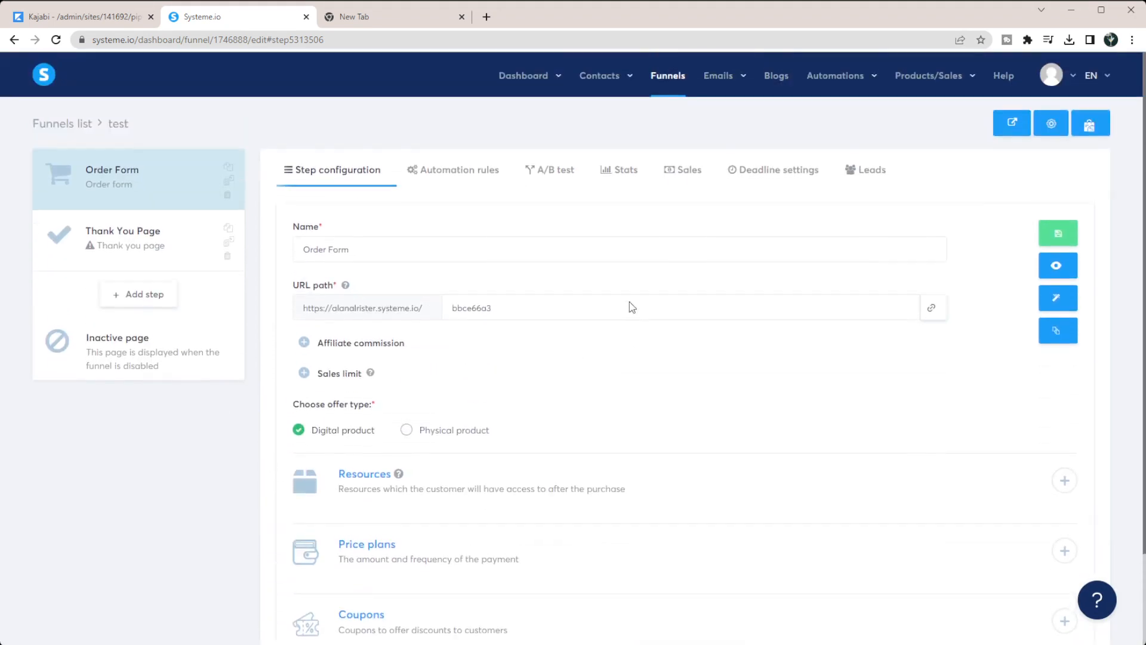
Open the order form in the page editor, inspect the Company name input and price details, and return to the funnel.
click(1056, 302)
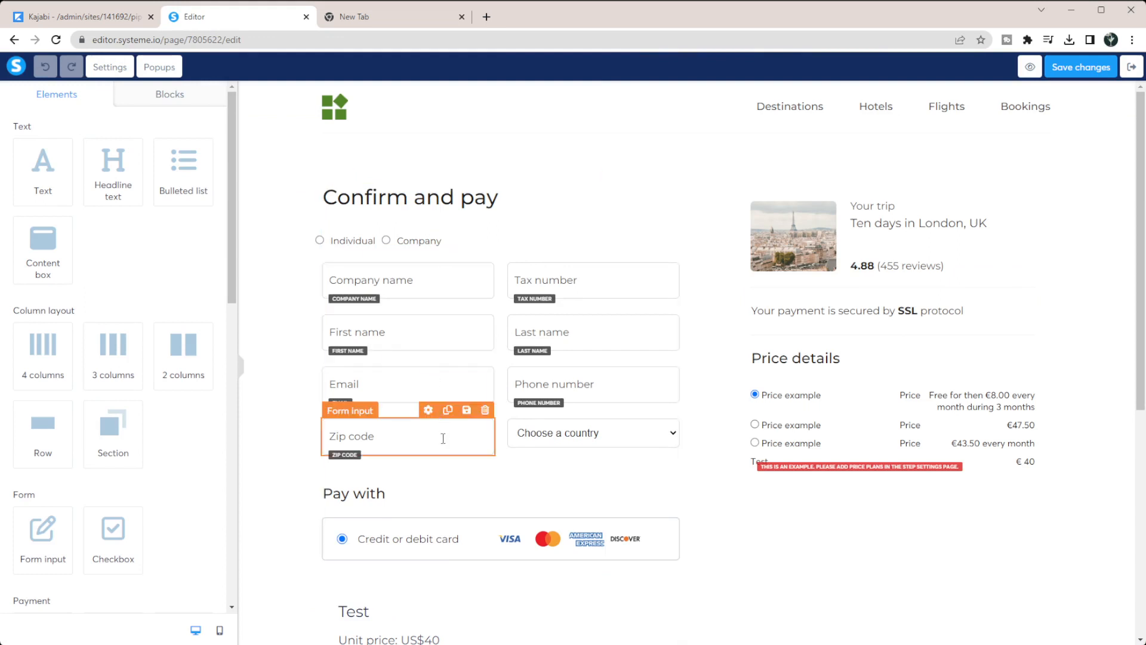
click(406, 292)
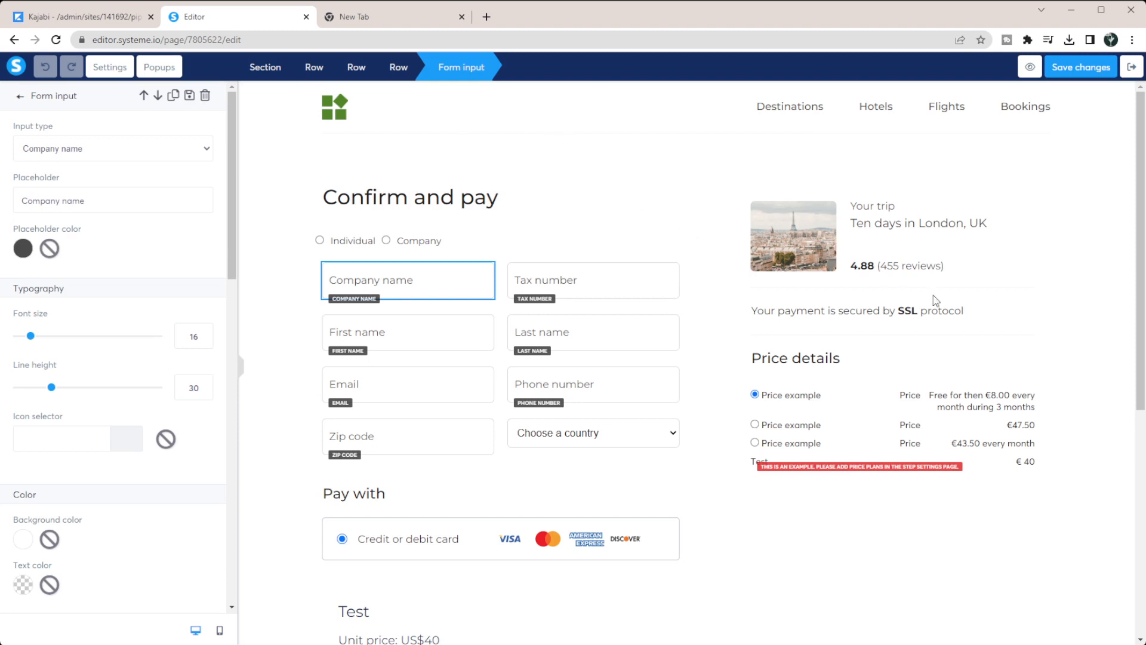
click(842, 391)
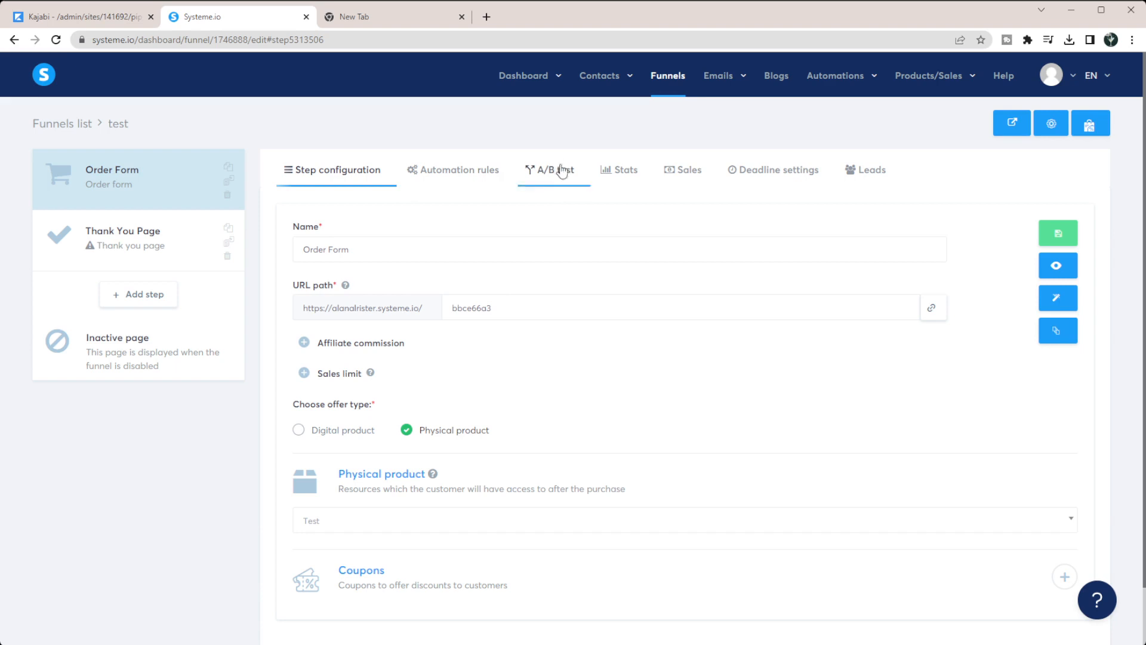
Switch to Kajabi, open the marketing area's automations and review the list's triggers, actions and conditions.
click(83, 17)
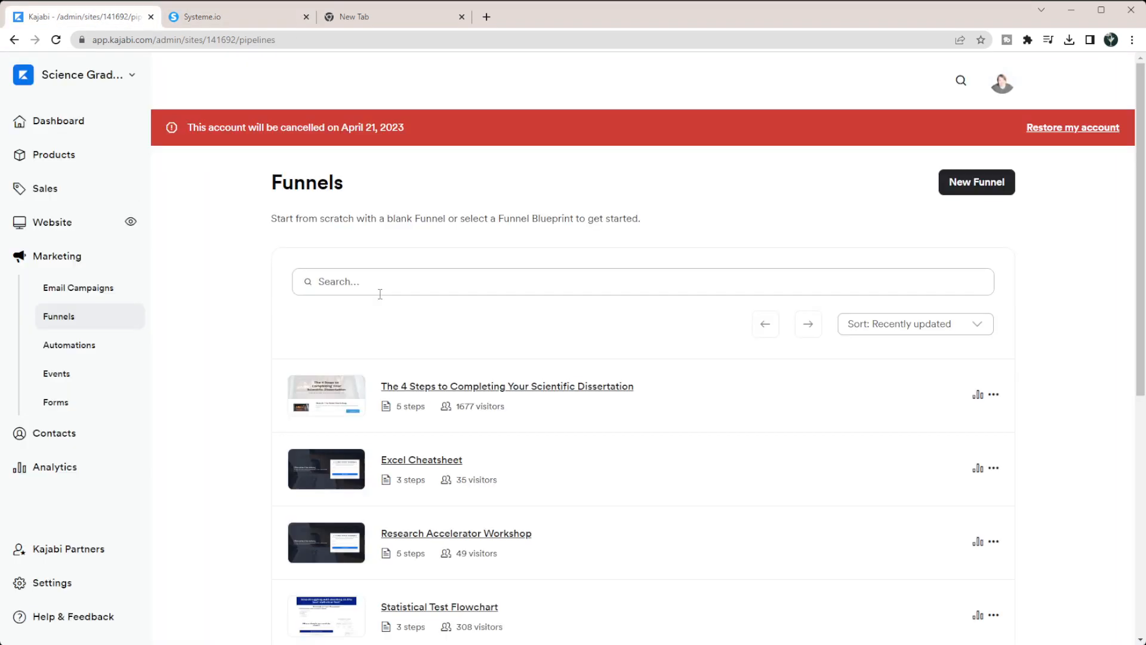
click(89, 345)
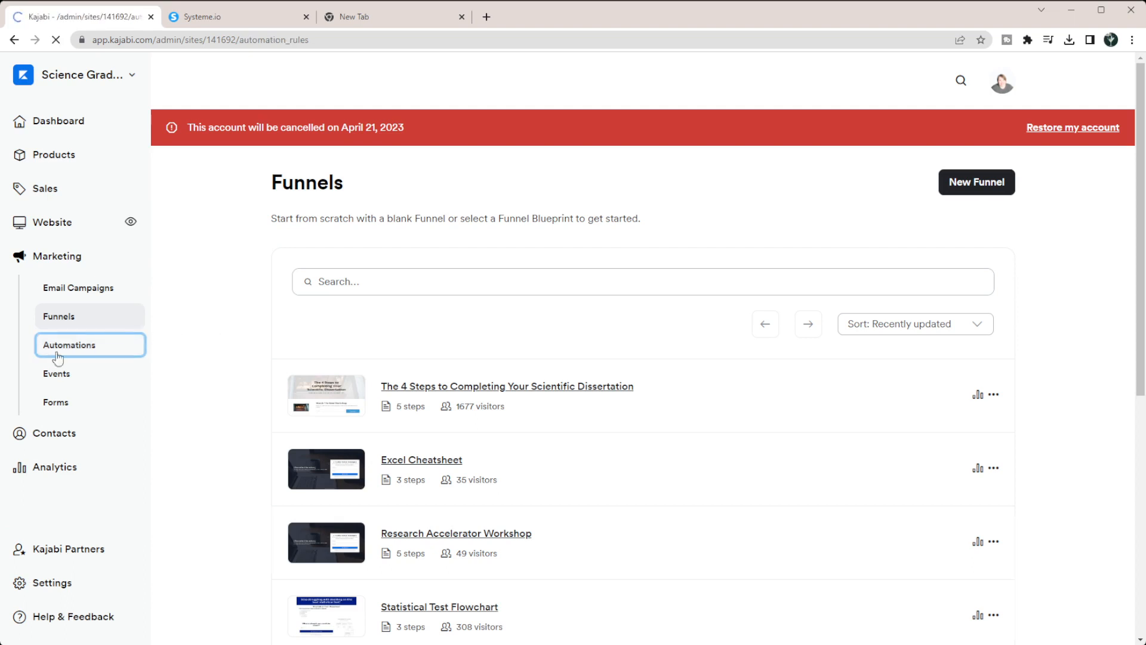
scroll(372, 250, down, 2)
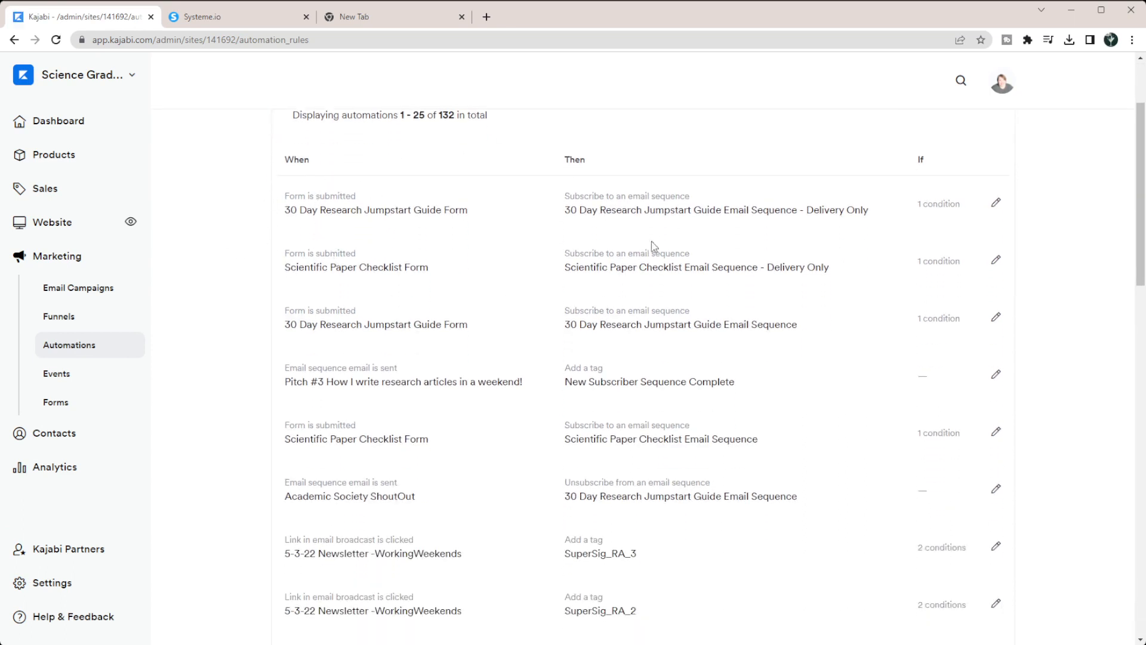
scroll(924, 233, down, 9)
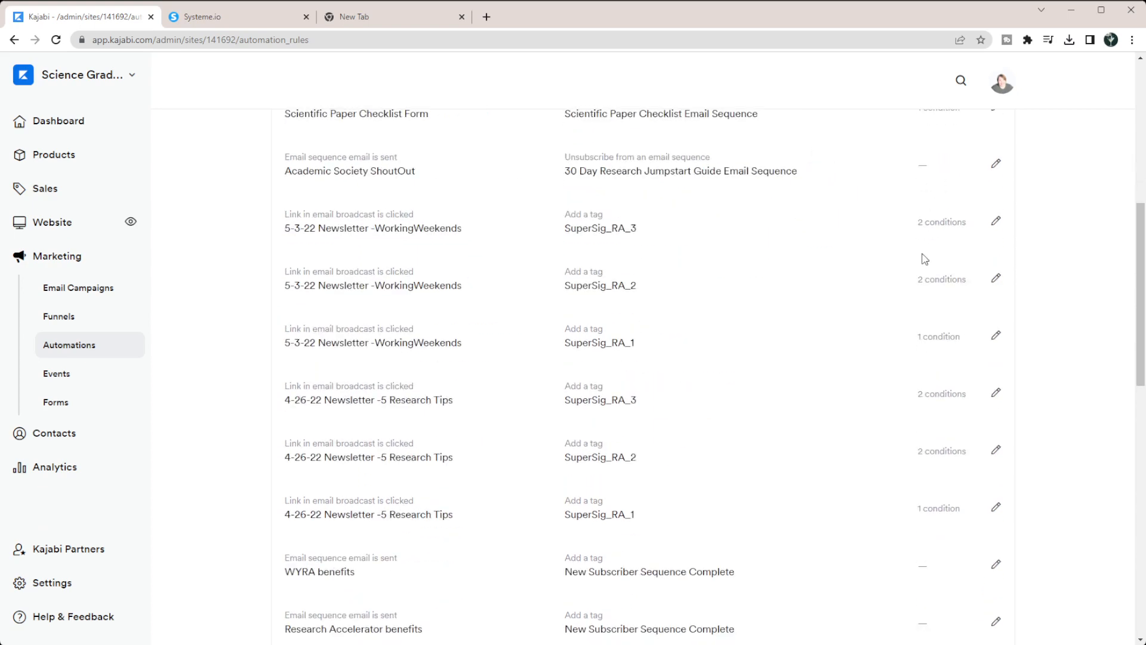
scroll(924, 261, up, 4)
scroll(884, 399, up, 6)
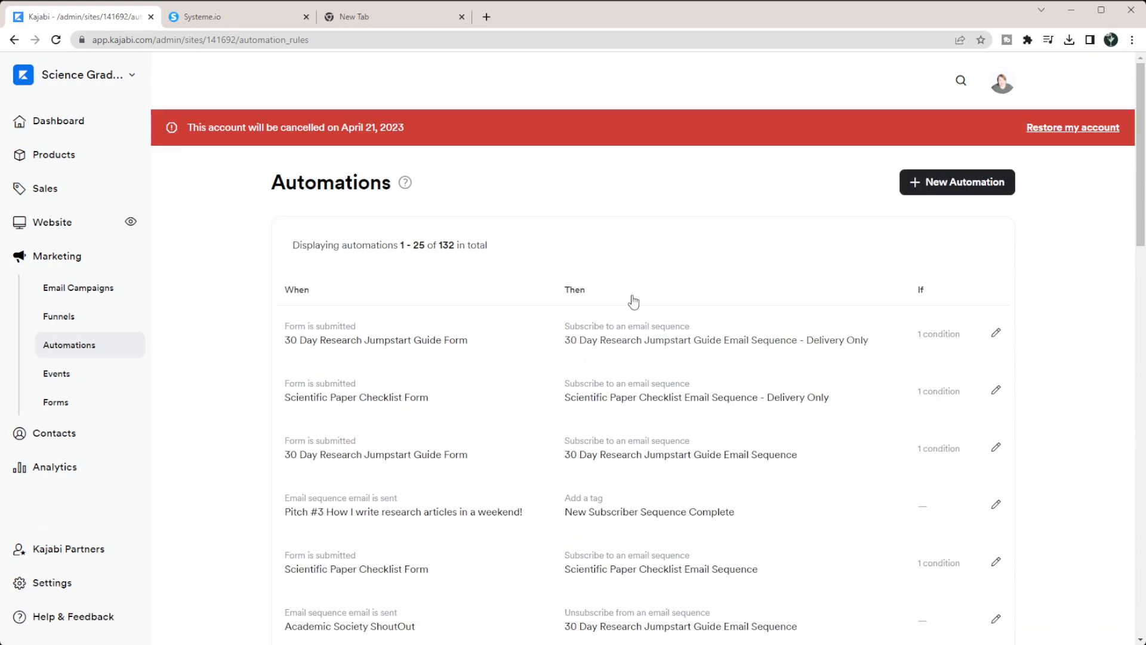
Switch to systeme.io and open the test workflow from the automation workflows list.
click(211, 21)
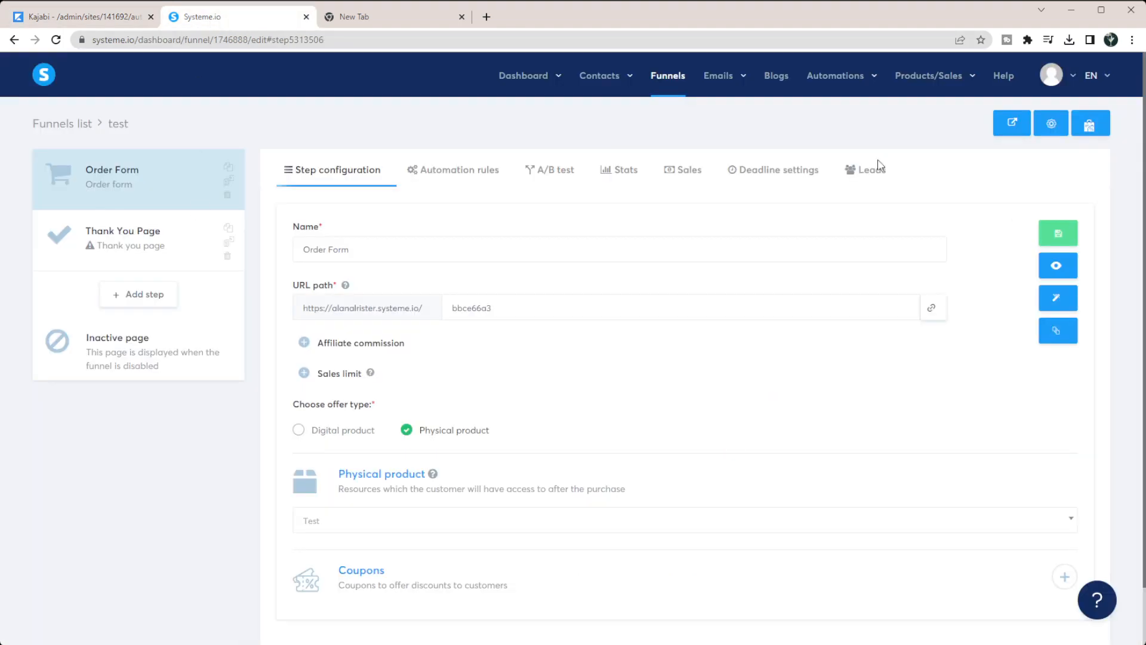
mouse_move(824, 79)
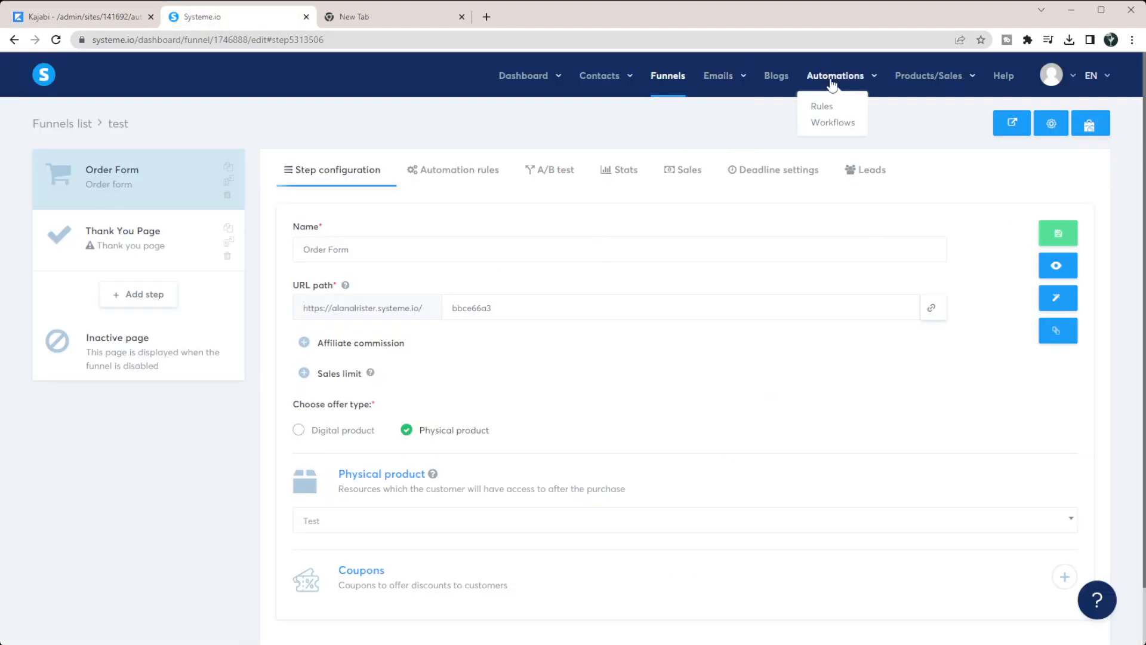
click(826, 121)
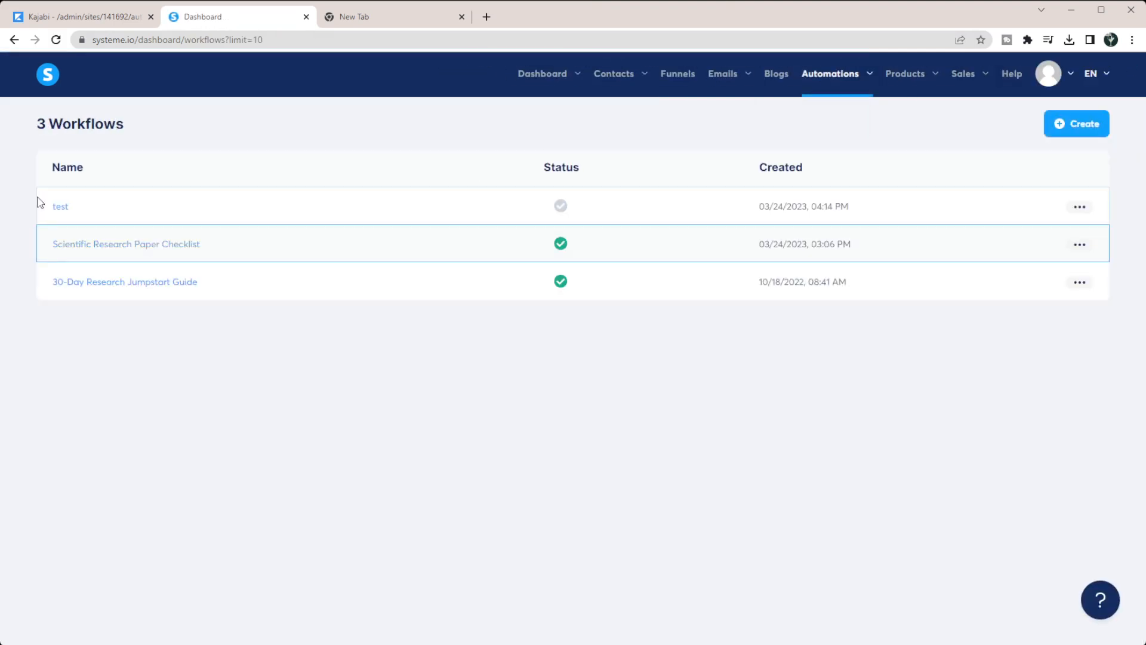
click(56, 206)
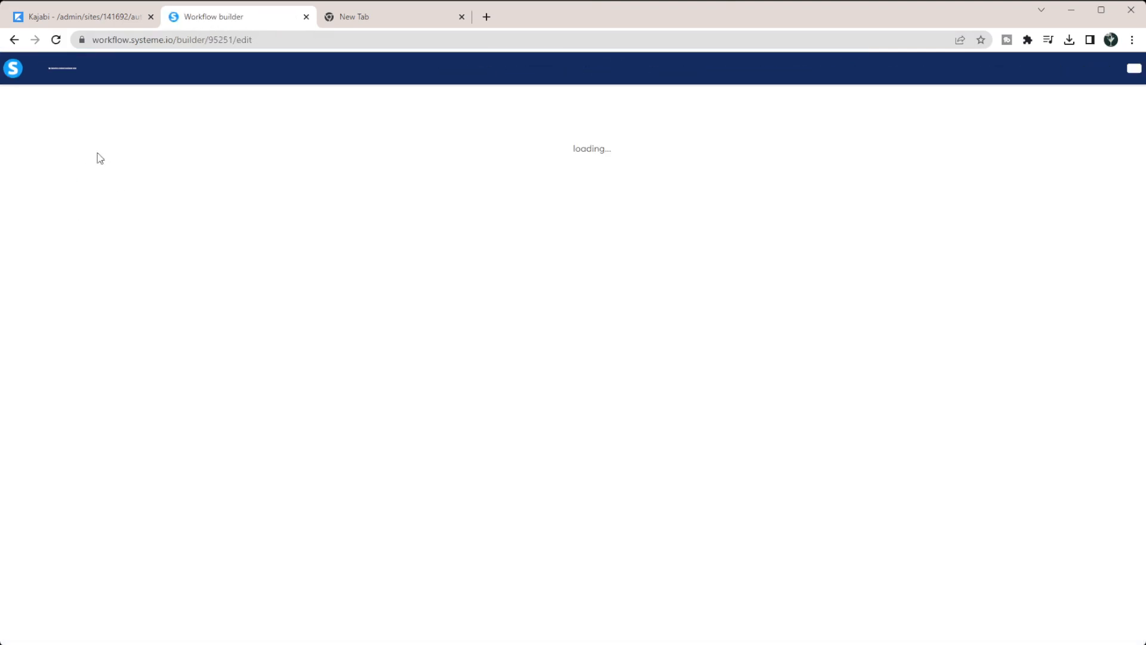
Create the workflow's first trigger as Tag added with the TekMatix Import tag.
click(568, 128)
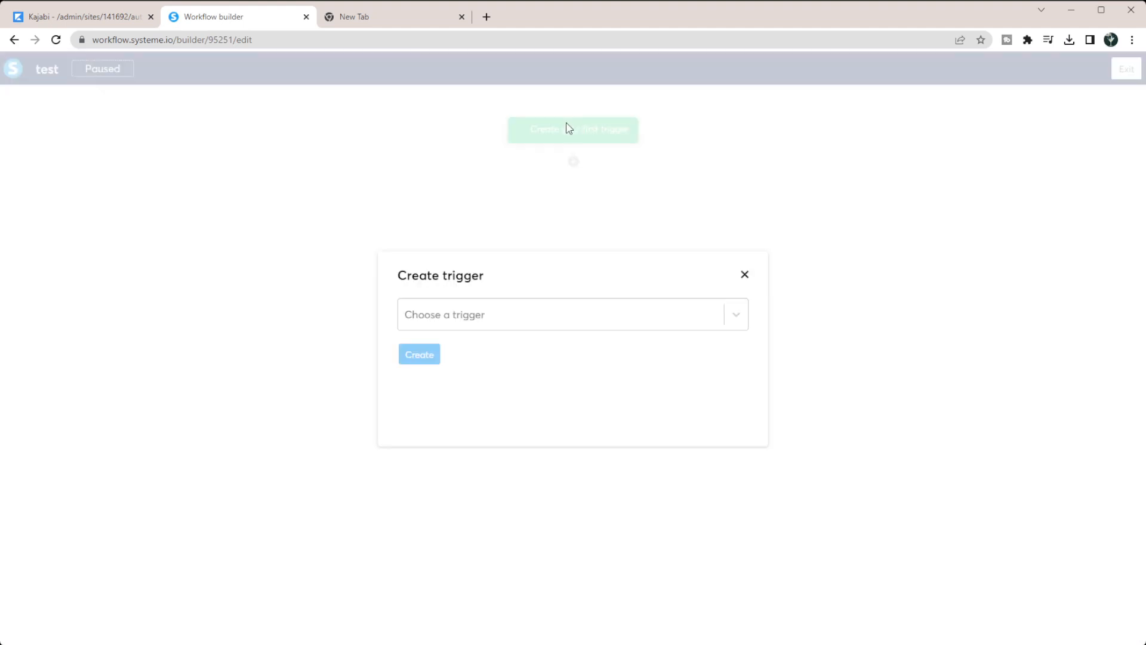
click(485, 334)
click(475, 374)
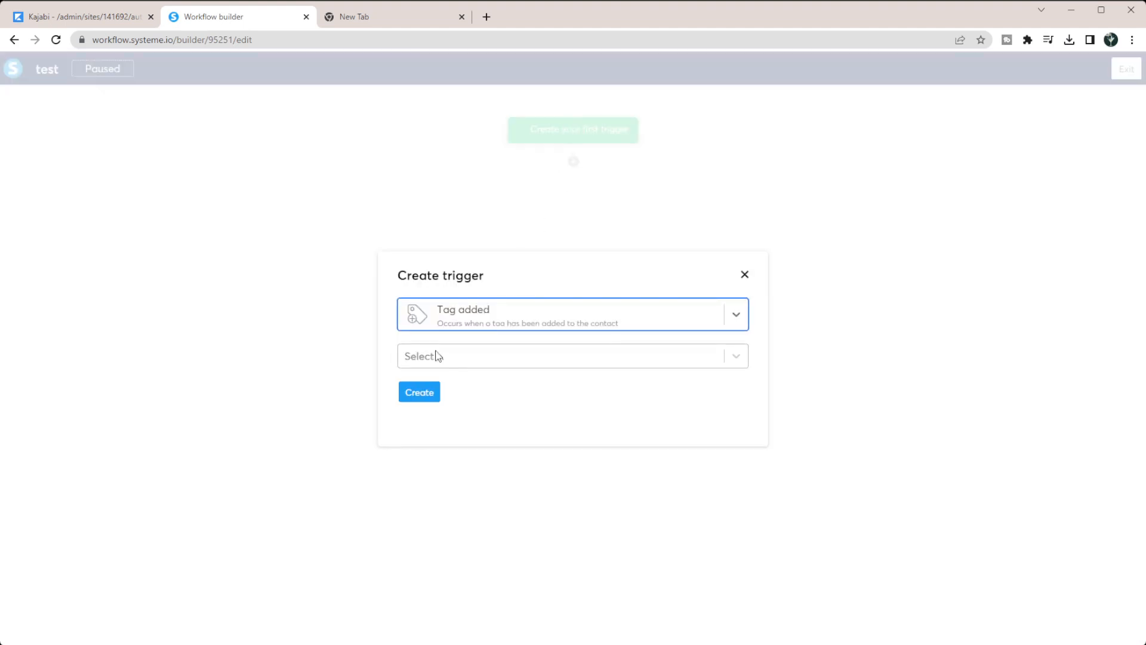
click(410, 361)
scroll(410, 428, down, 10)
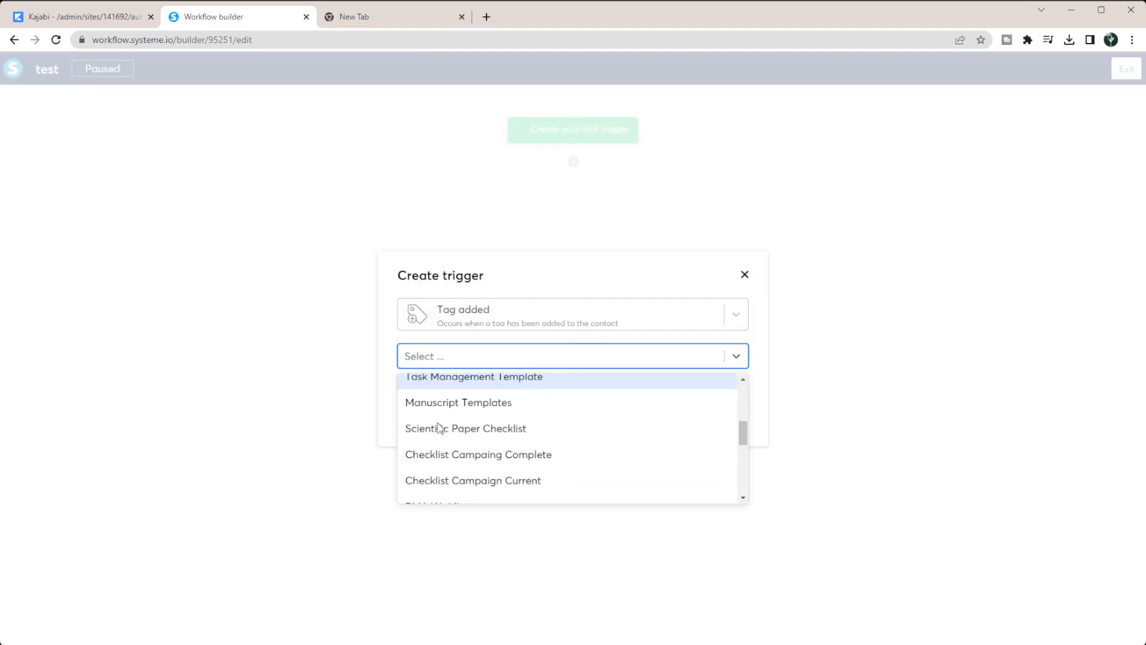
click(444, 488)
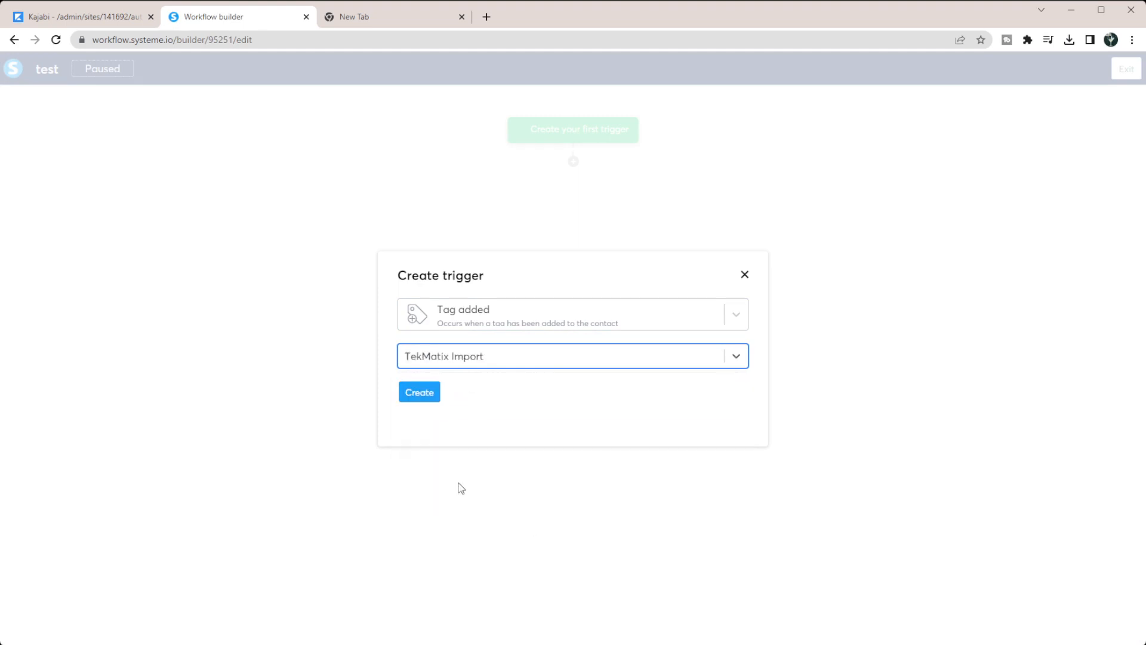
click(423, 394)
Start a decision step below the trigger, filtering by contact fields on Previous Offers.
click(573, 162)
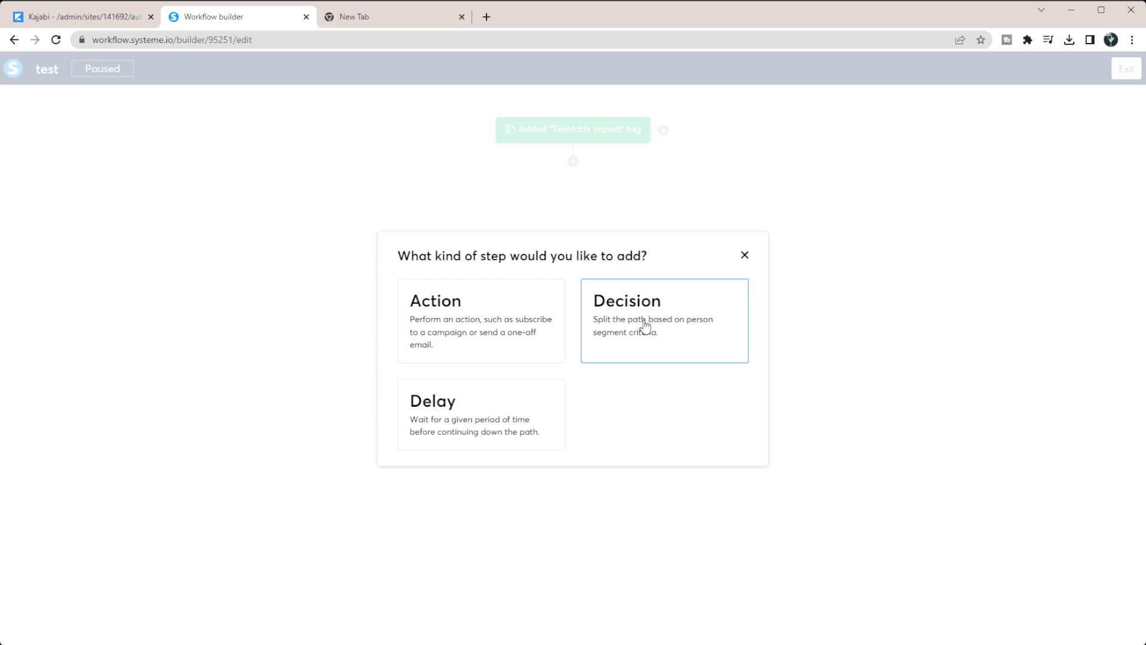
click(645, 327)
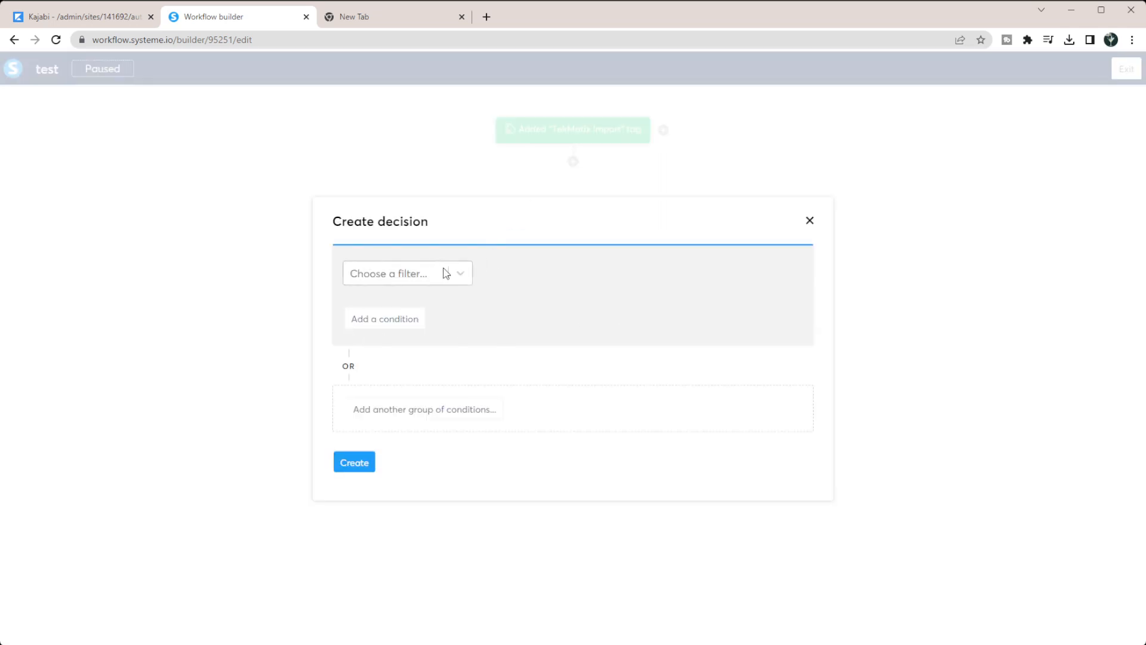
click(445, 273)
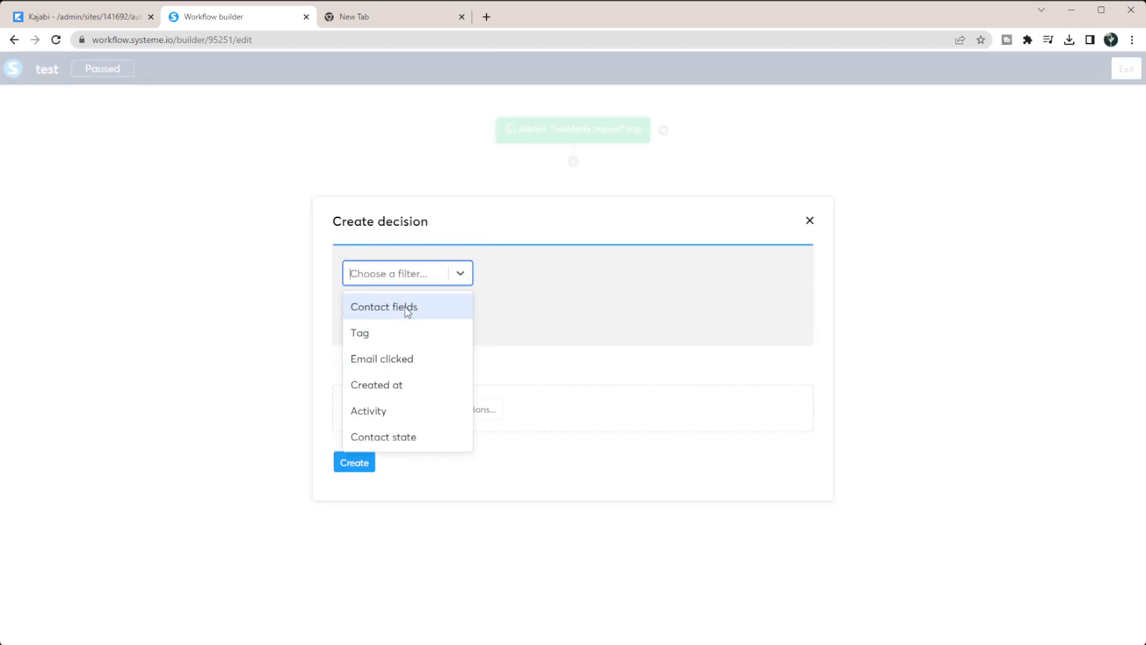
click(404, 312)
click(539, 281)
scroll(533, 349, down, 1)
scroll(533, 350, down, 3)
click(535, 394)
Set the decision's comparison to Equals with the value 1 and create the decision.
click(608, 272)
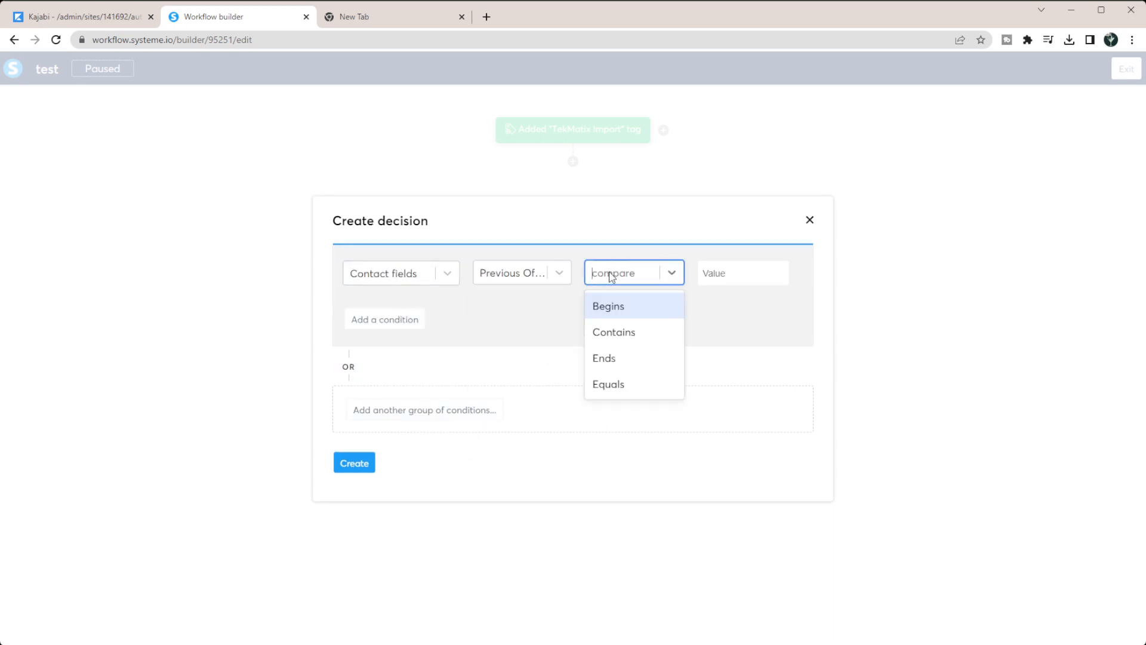
click(612, 384)
click(727, 269)
text(1)
click(520, 341)
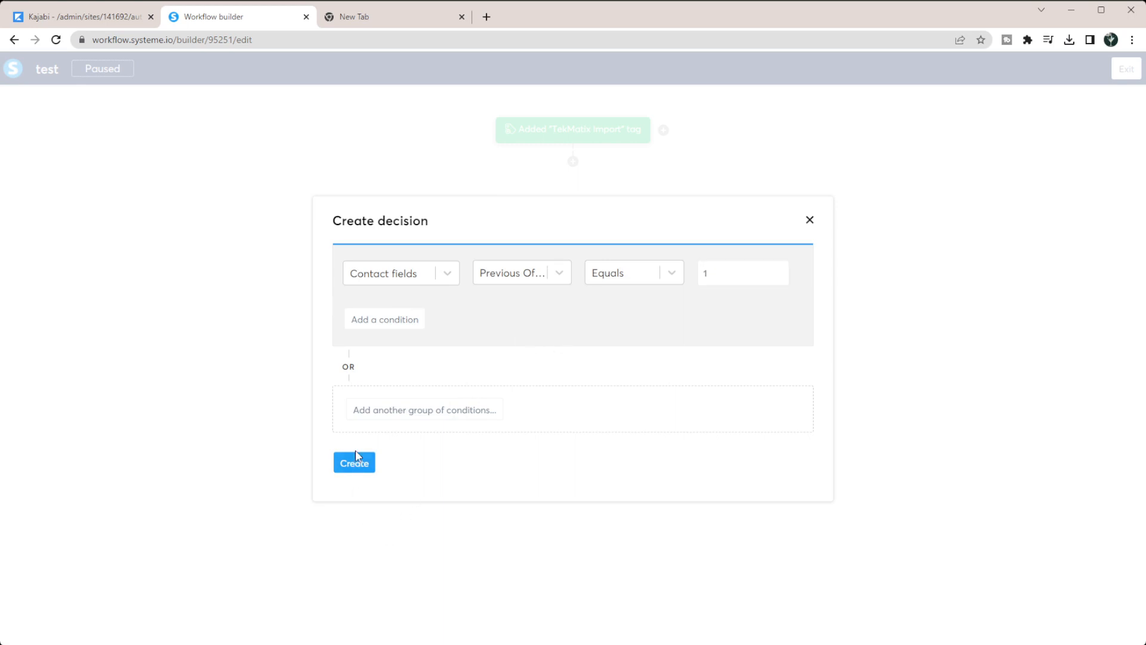
click(358, 470)
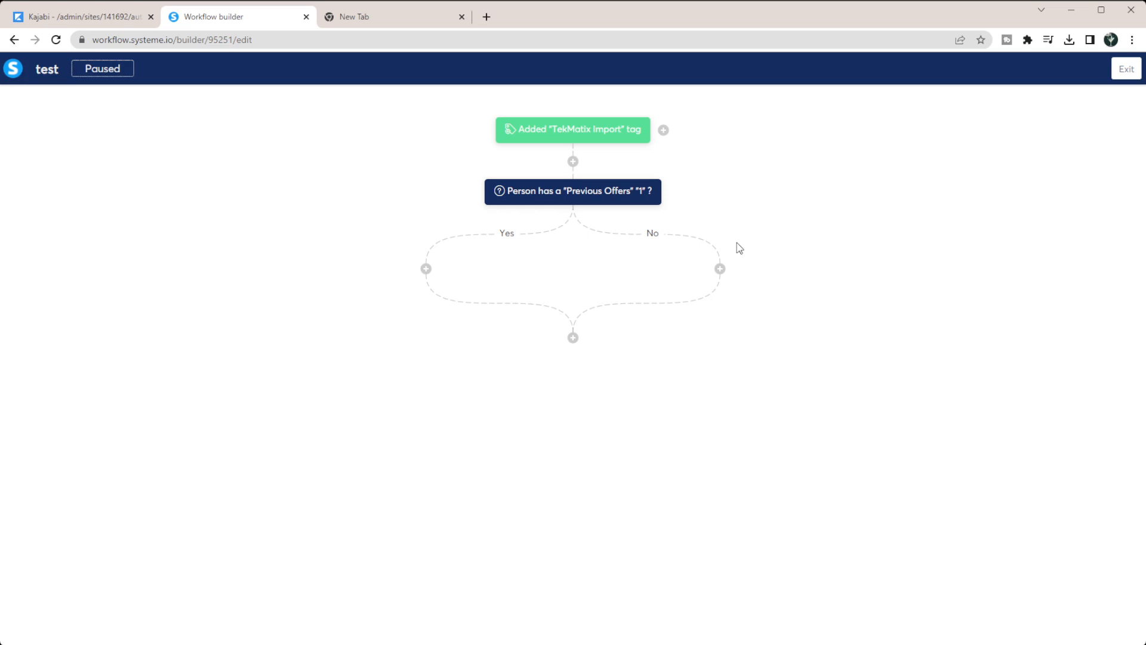
Exit the workflow builder and open the automation rules list.
click(1126, 68)
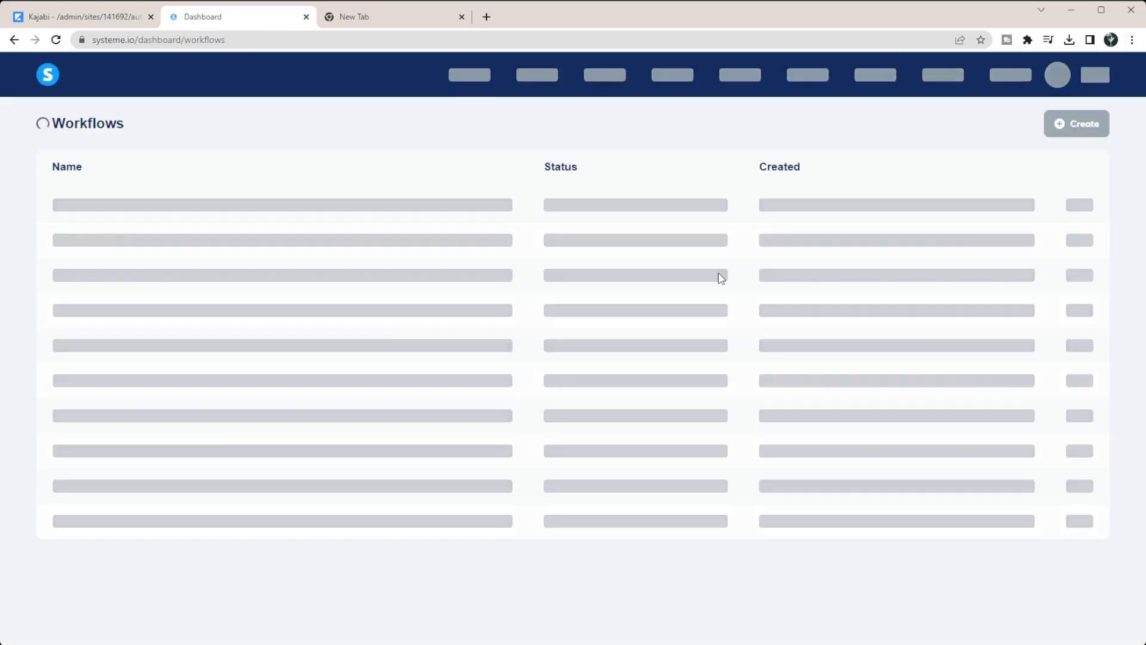
mouse_move(855, 81)
click(821, 112)
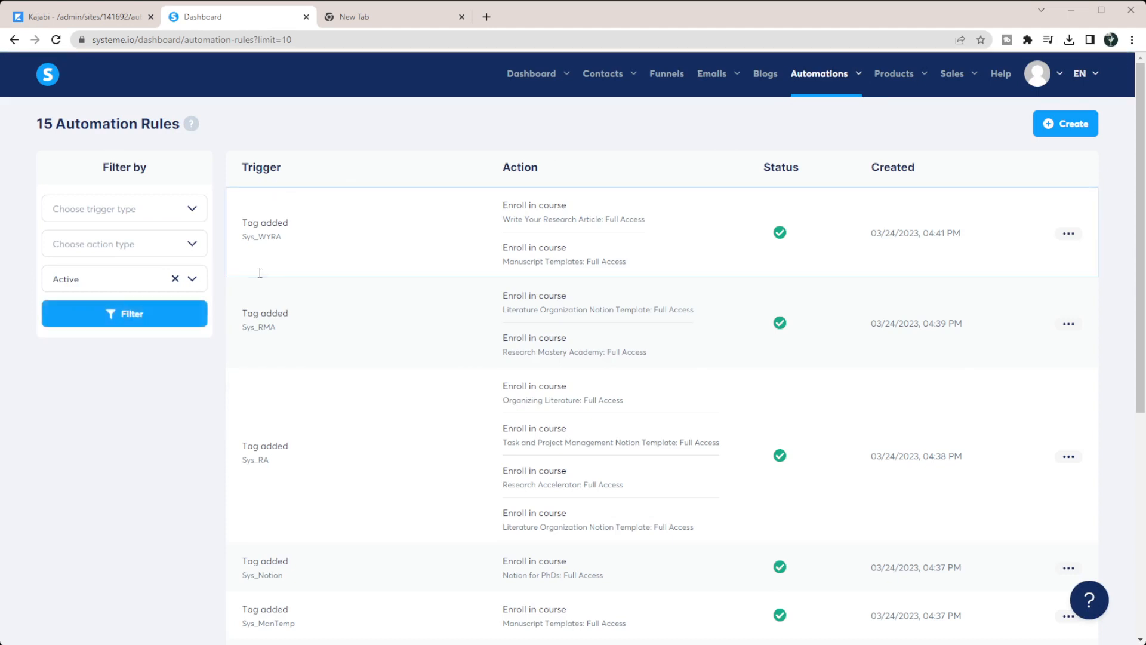
Compare Kajabi's automations list with systeme.io's automation rules, examining the triggers and the actions grouped under each rule.
click(84, 16)
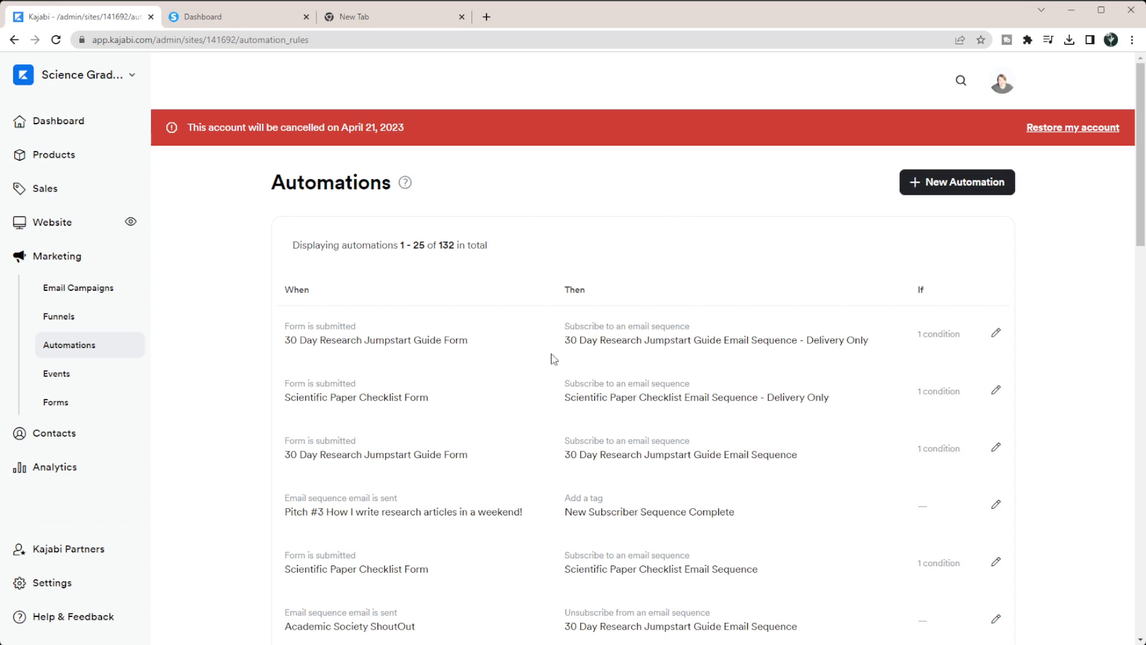
click(218, 18)
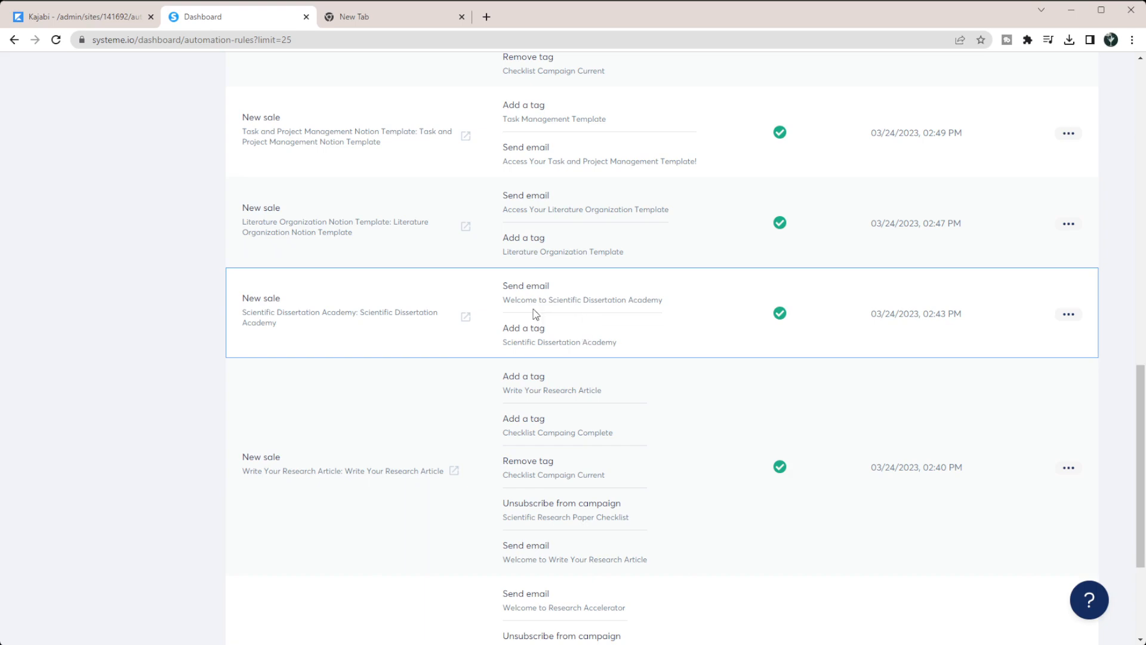
scroll(527, 313, up, 8)
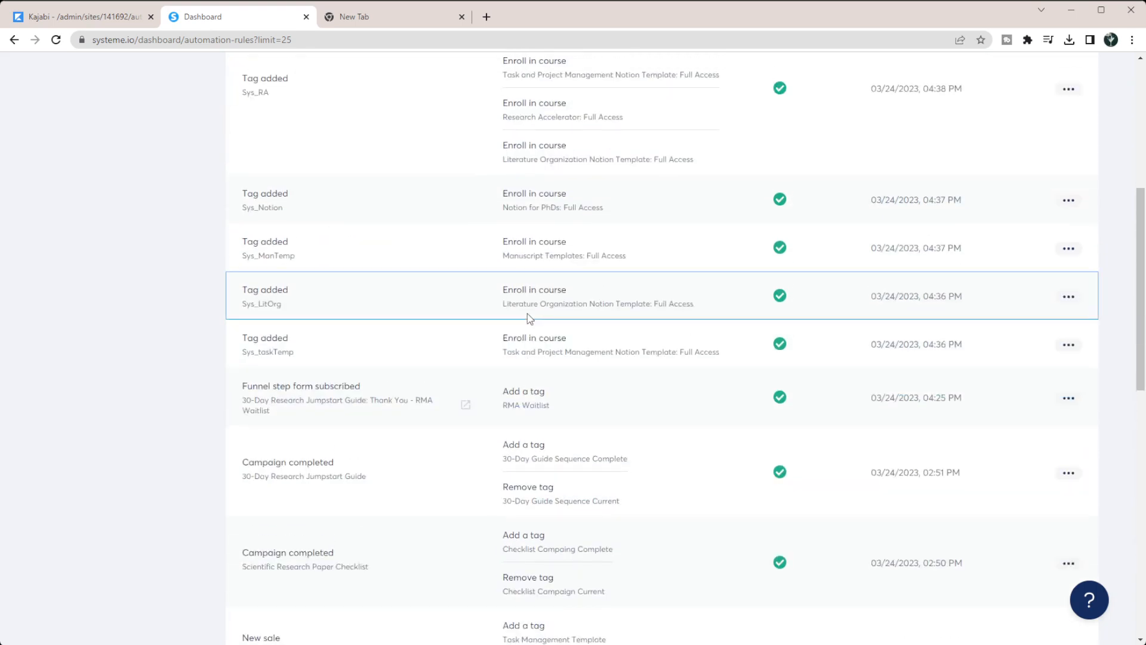
scroll(537, 233, up, 3)
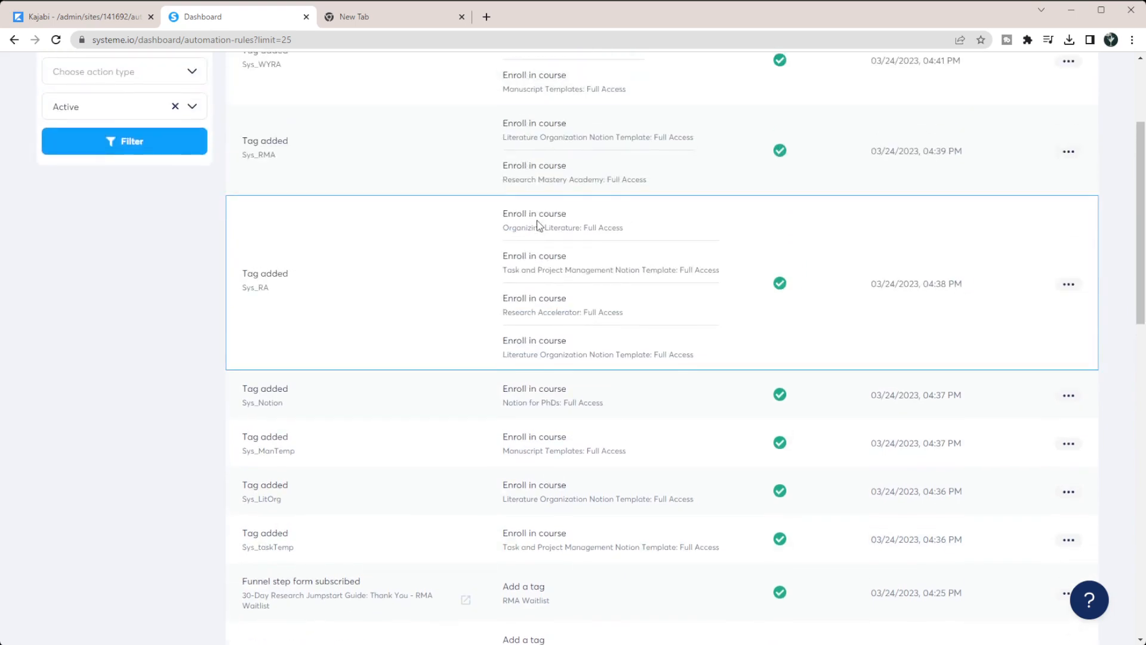
scroll(539, 226, down, 5)
scroll(540, 226, down, 3)
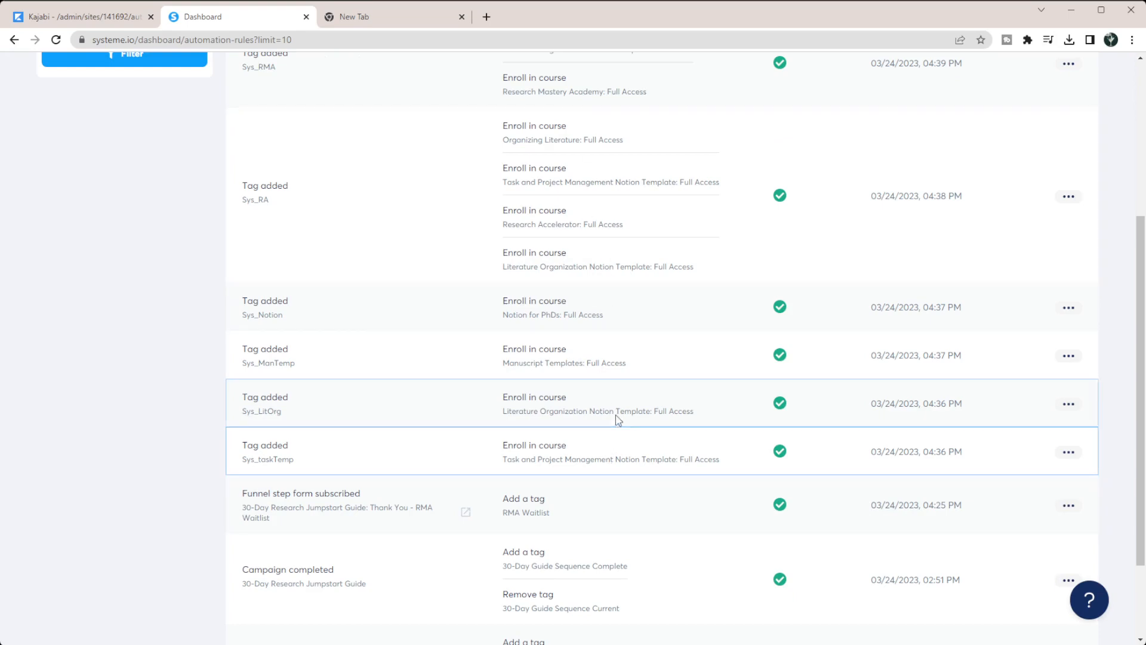
scroll(615, 412, up, 5)
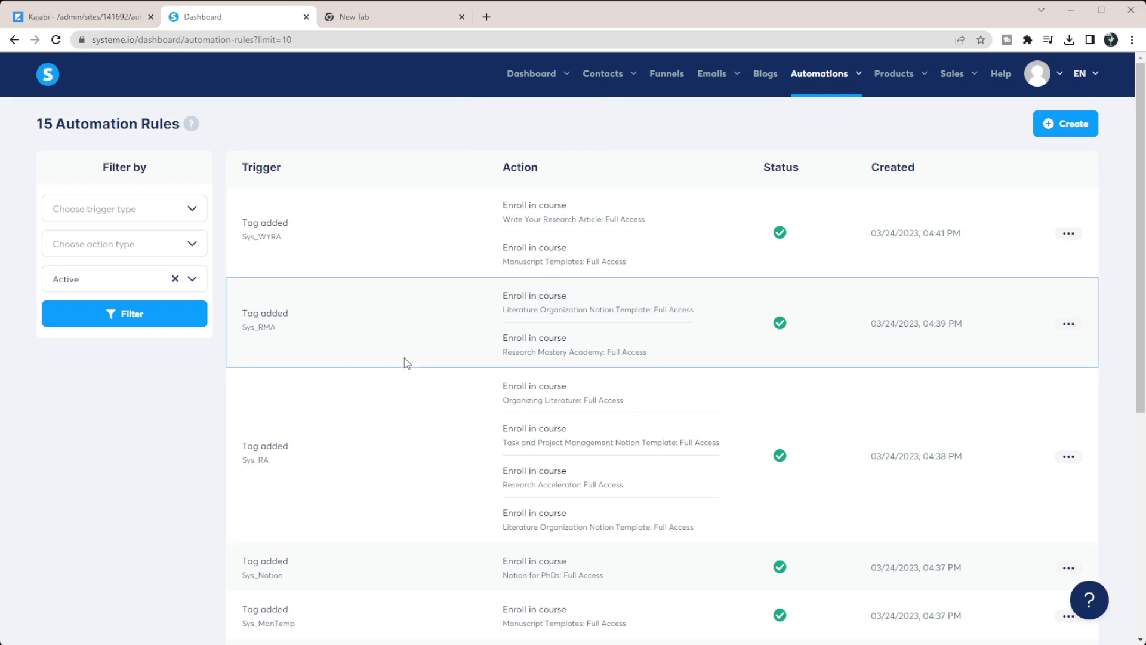
mouse_move(803, 77)
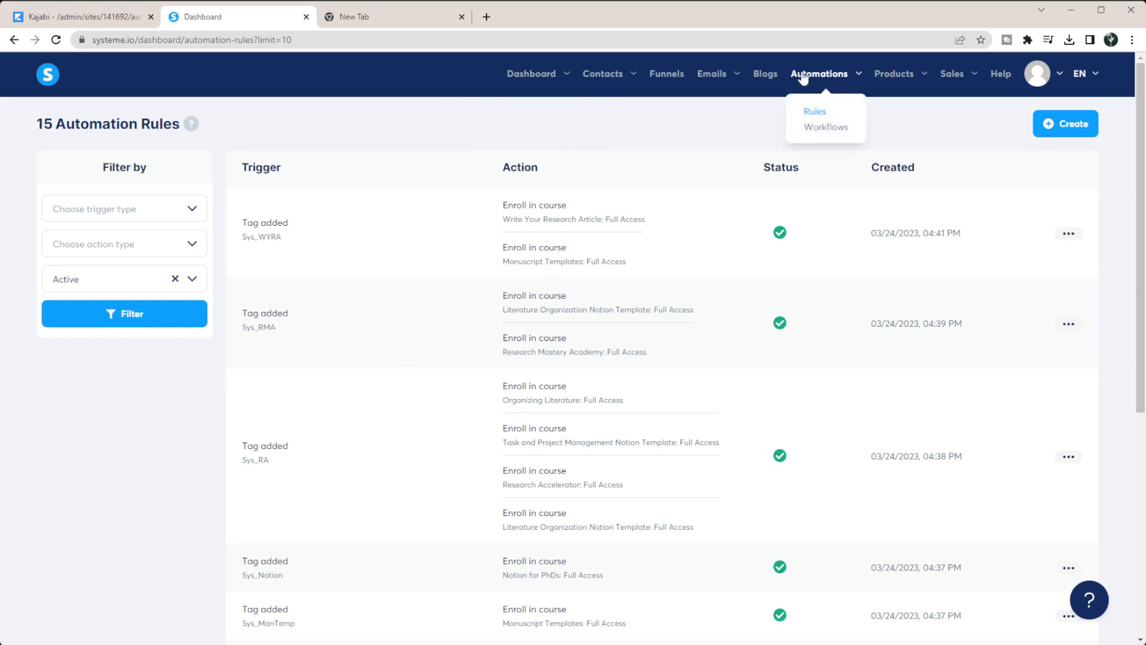
Switch to Kajabi, open the email campaigns and review the list's send, open and click statistics.
click(106, 22)
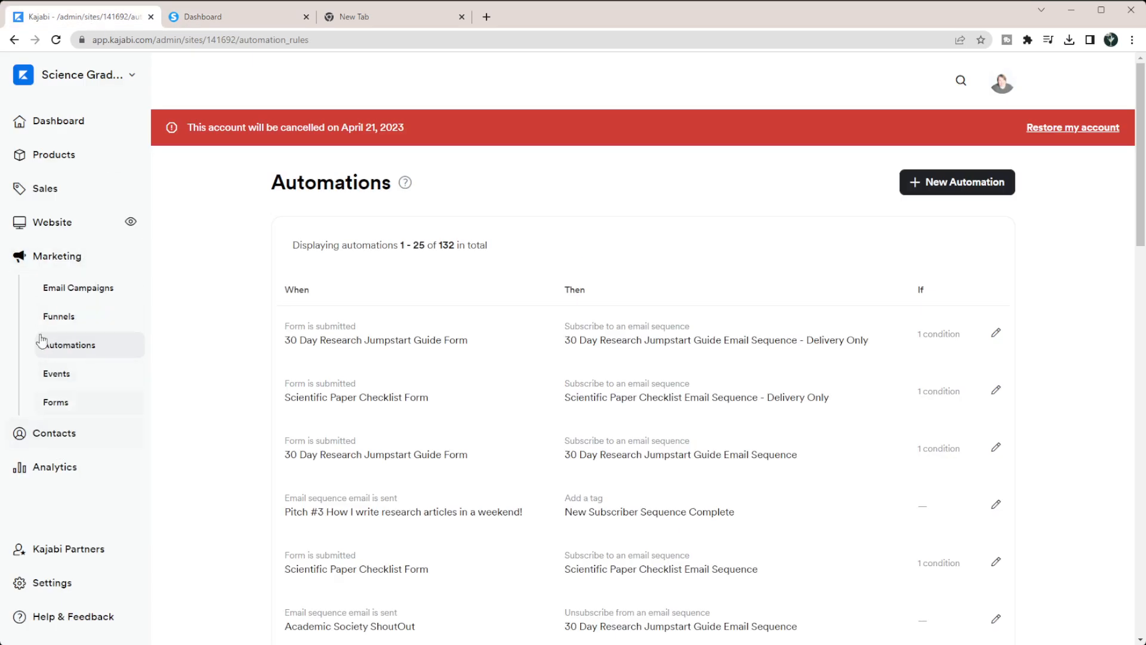
click(77, 288)
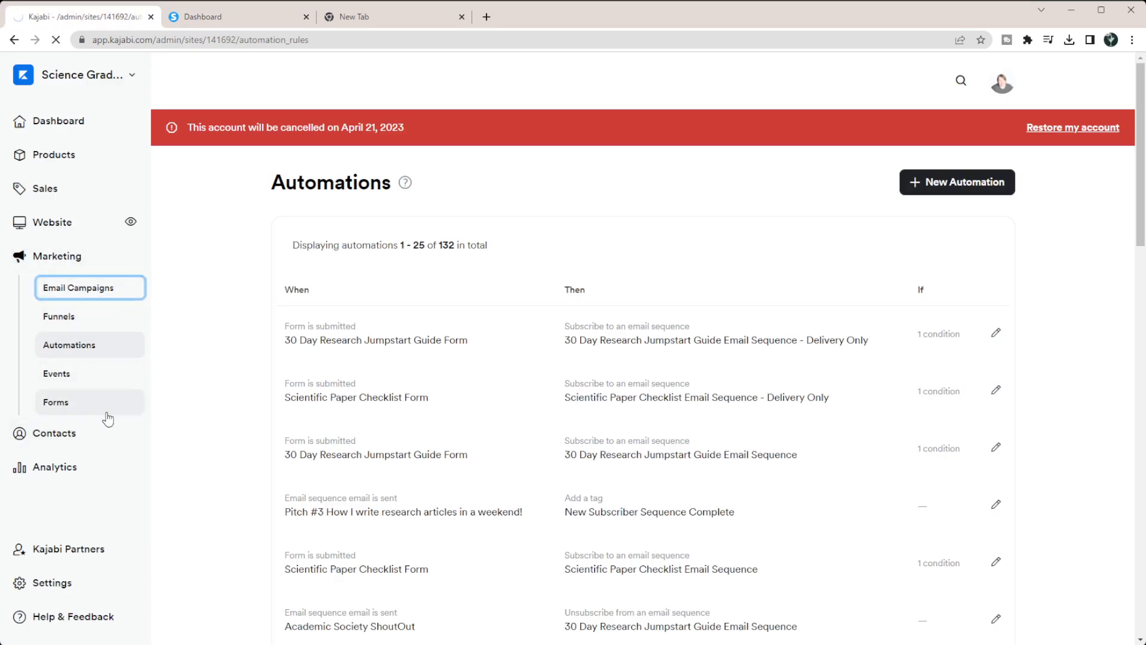
scroll(379, 276, down, 2)
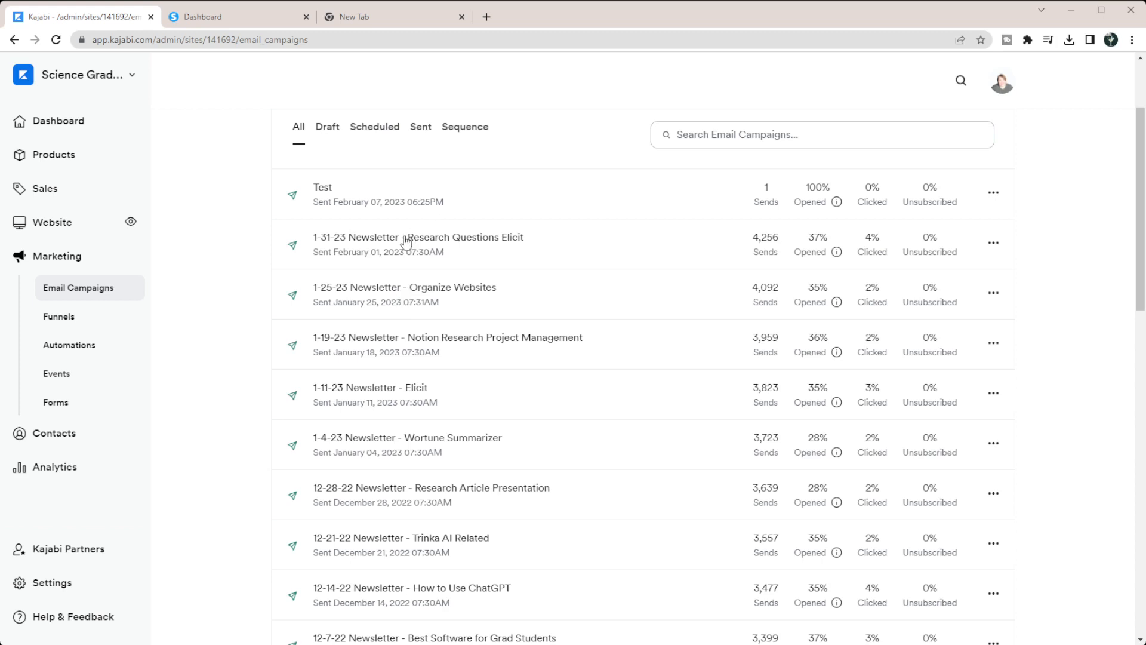
scroll(403, 233, up, 3)
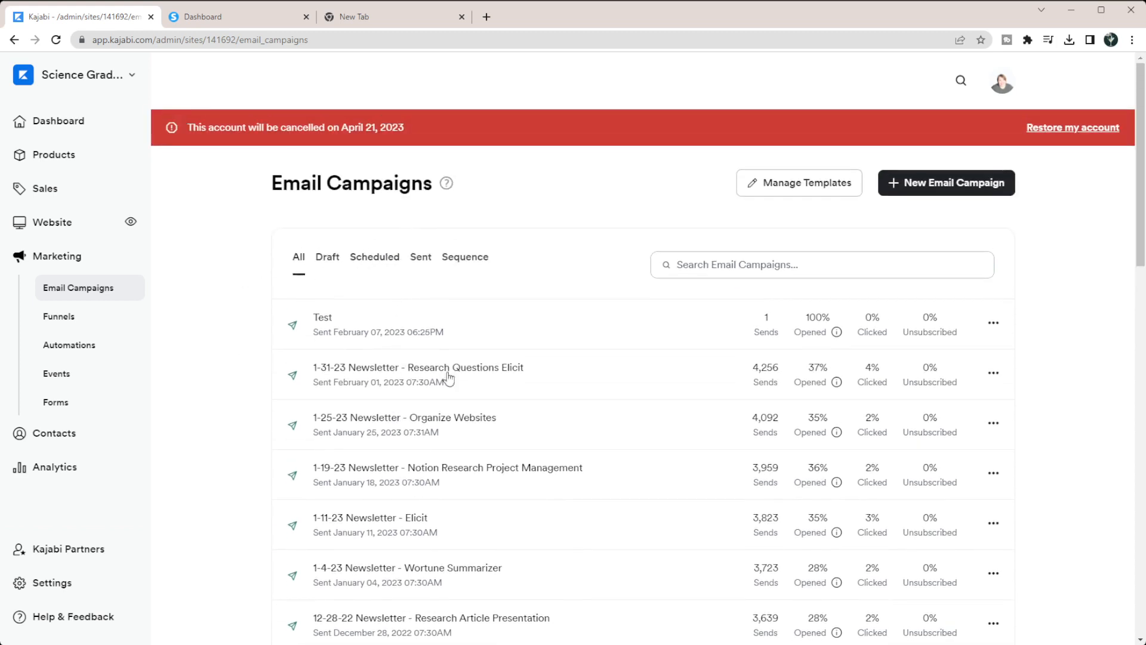
Show only the email sequences, then open the Scientific Paper Checklist Email Sequence and review its emails and statistics.
click(477, 258)
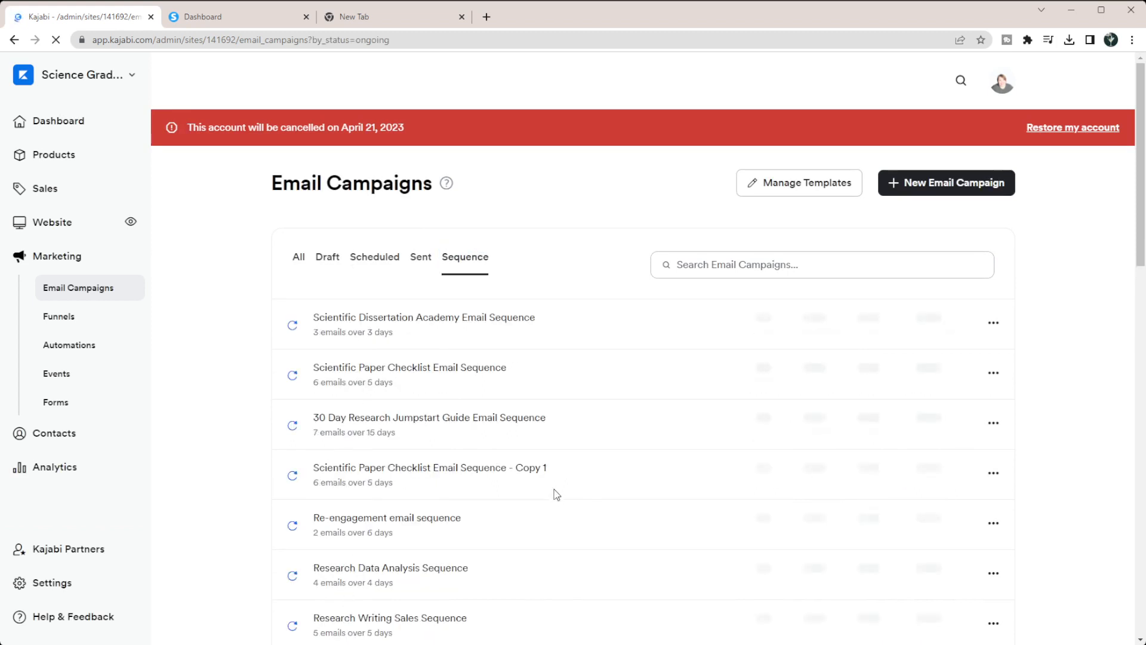
scroll(478, 164, down, 2)
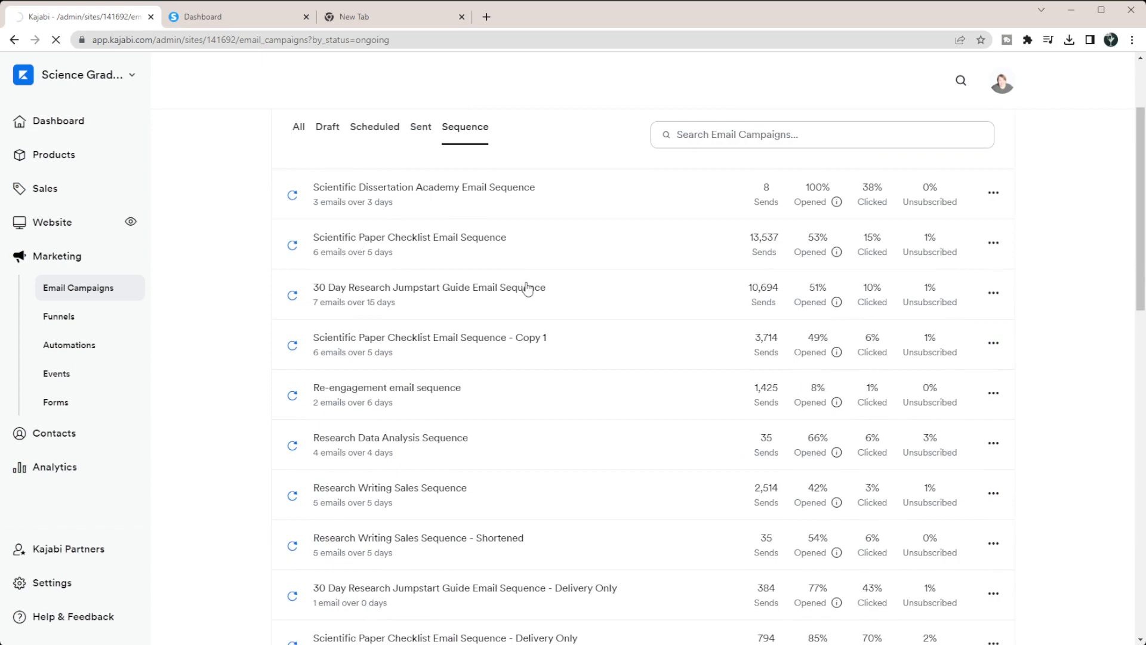
scroll(378, 125, down, 1)
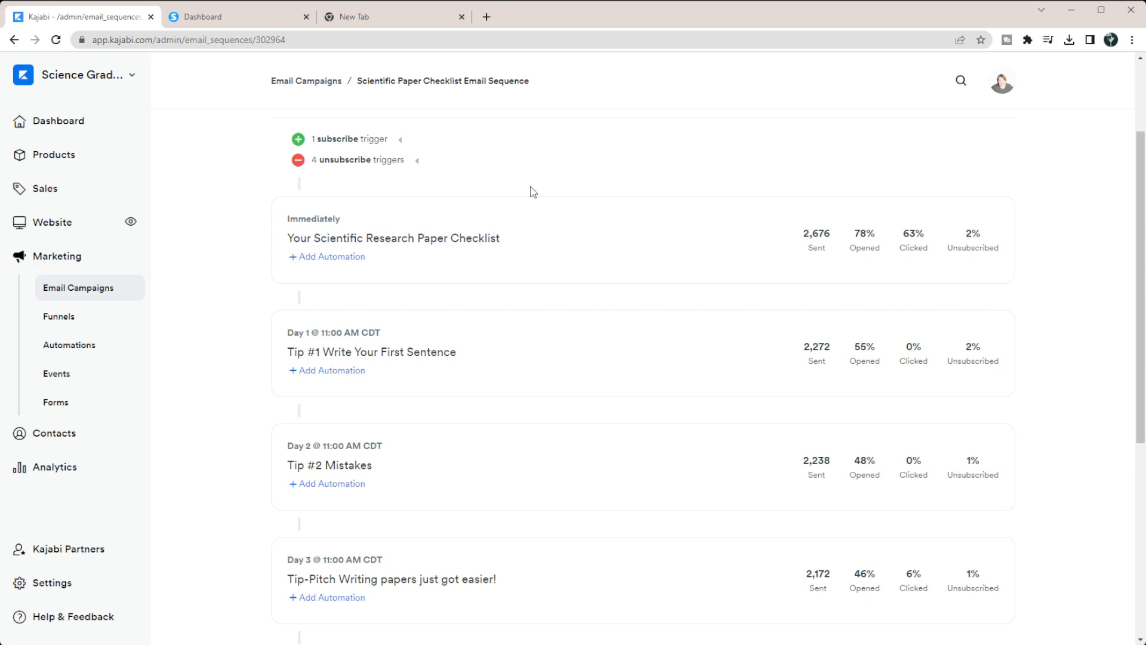
scroll(533, 191, down, 3)
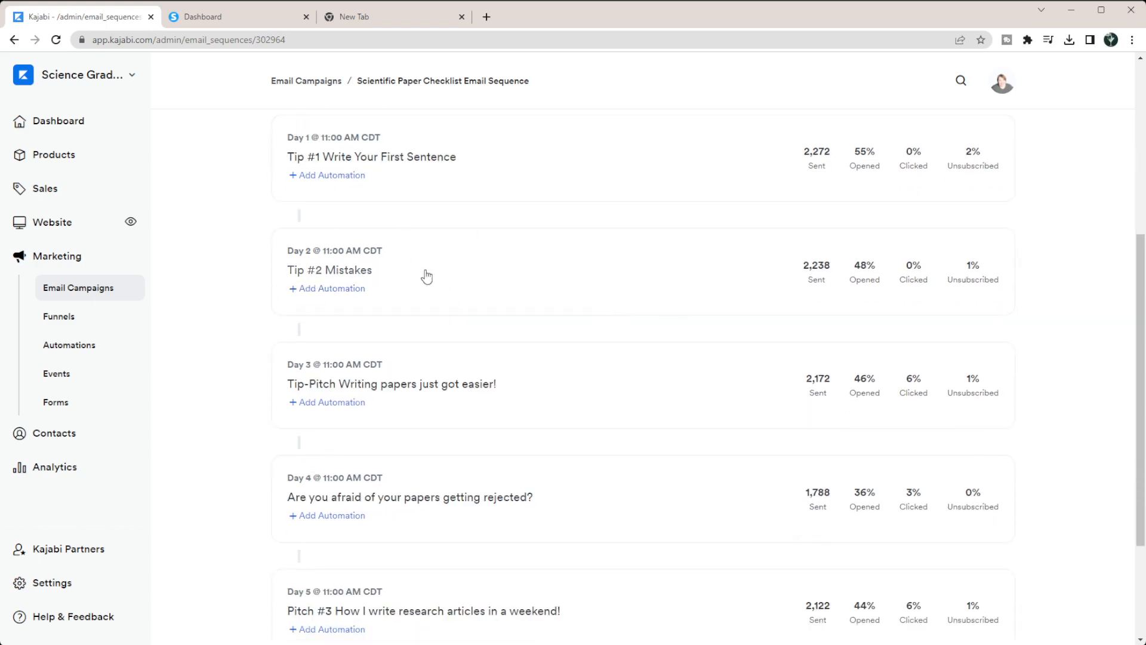
Switch to systeme.io, open the Scientific Research Paper Checklist campaign to review its emails, and return to the Kajabi sequence.
click(202, 18)
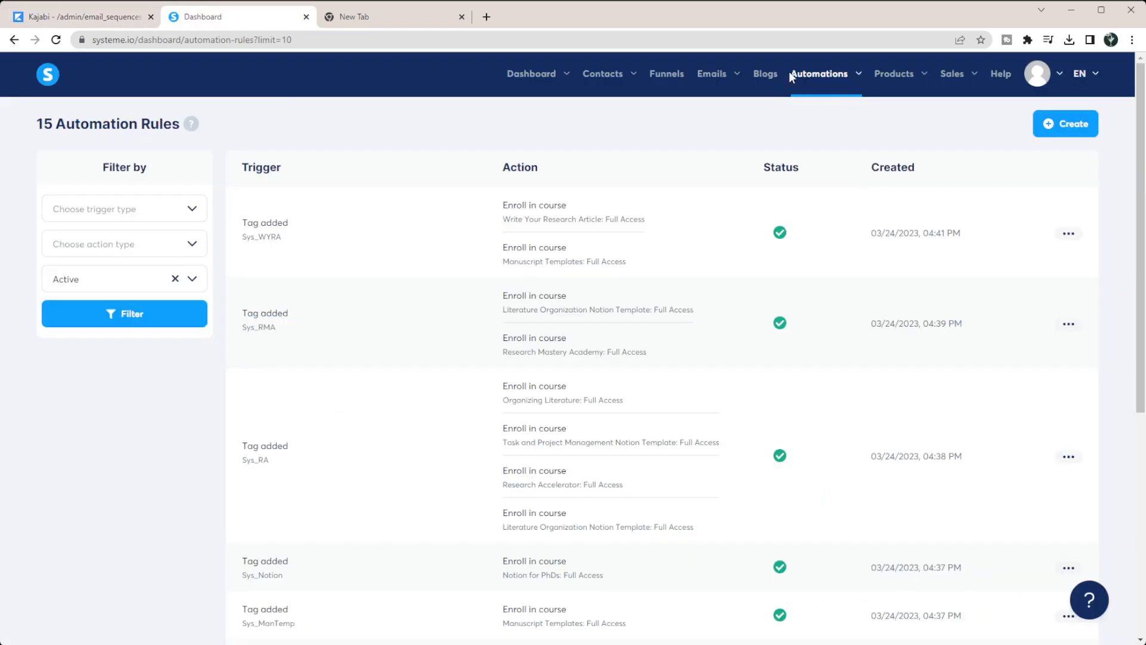
mouse_move(707, 79)
click(713, 133)
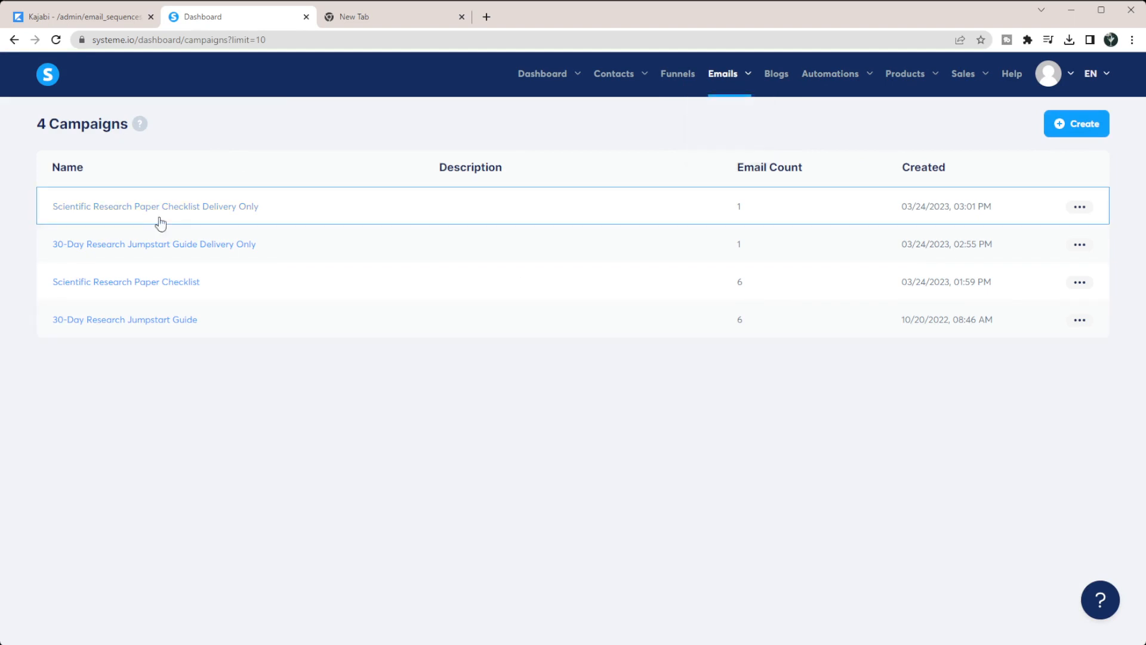
click(153, 286)
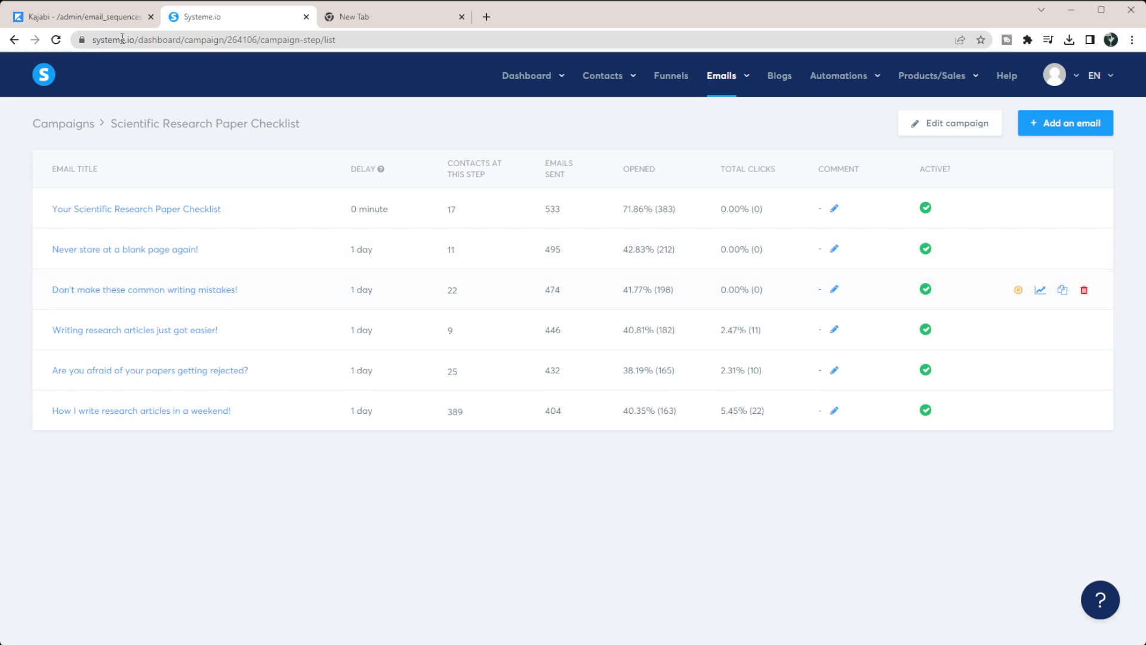
click(69, 16)
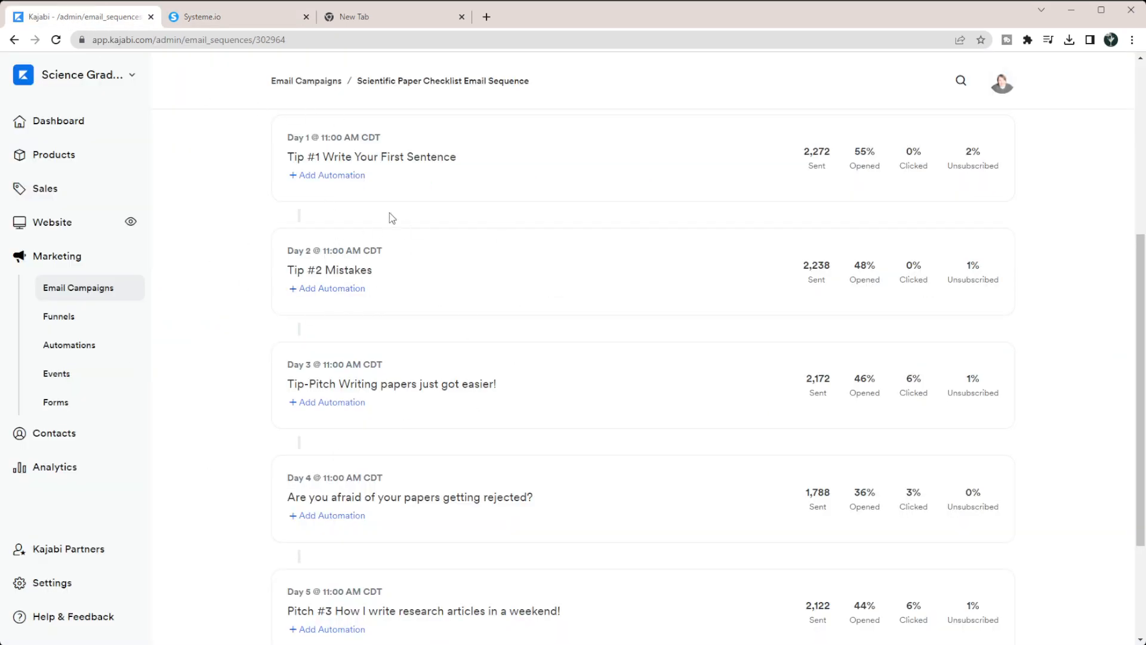
Compare the Scientific Paper Checklist sequence's email open and click rates in Kajabi with the matching campaign's statistics in systeme.io.
scroll(396, 228, up, 5)
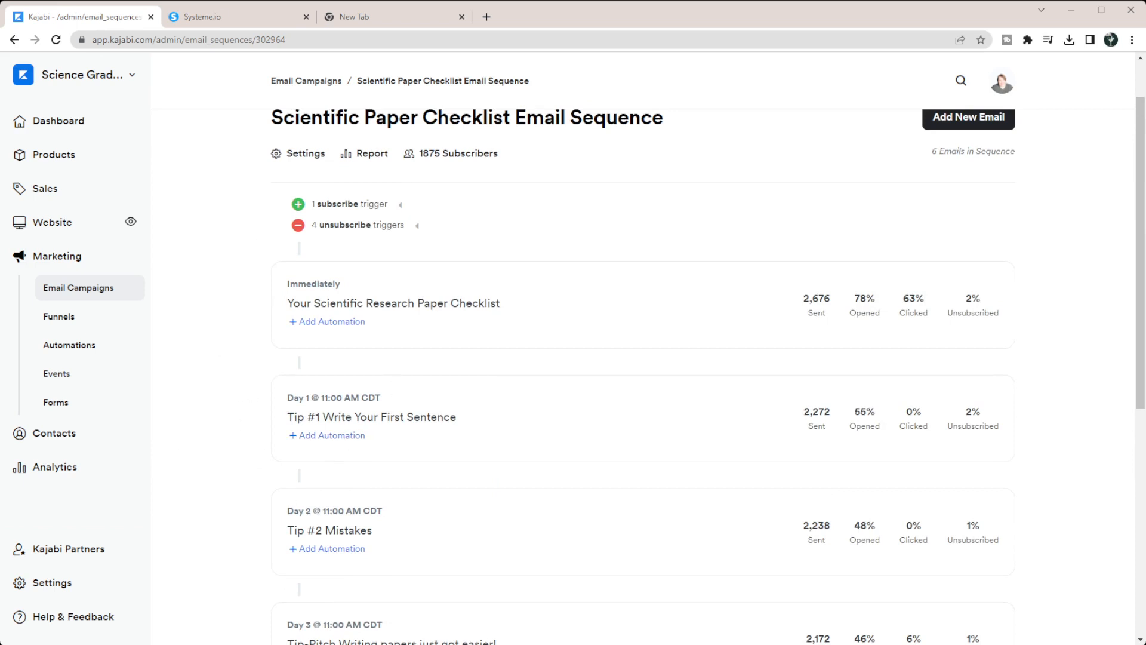
click(236, 17)
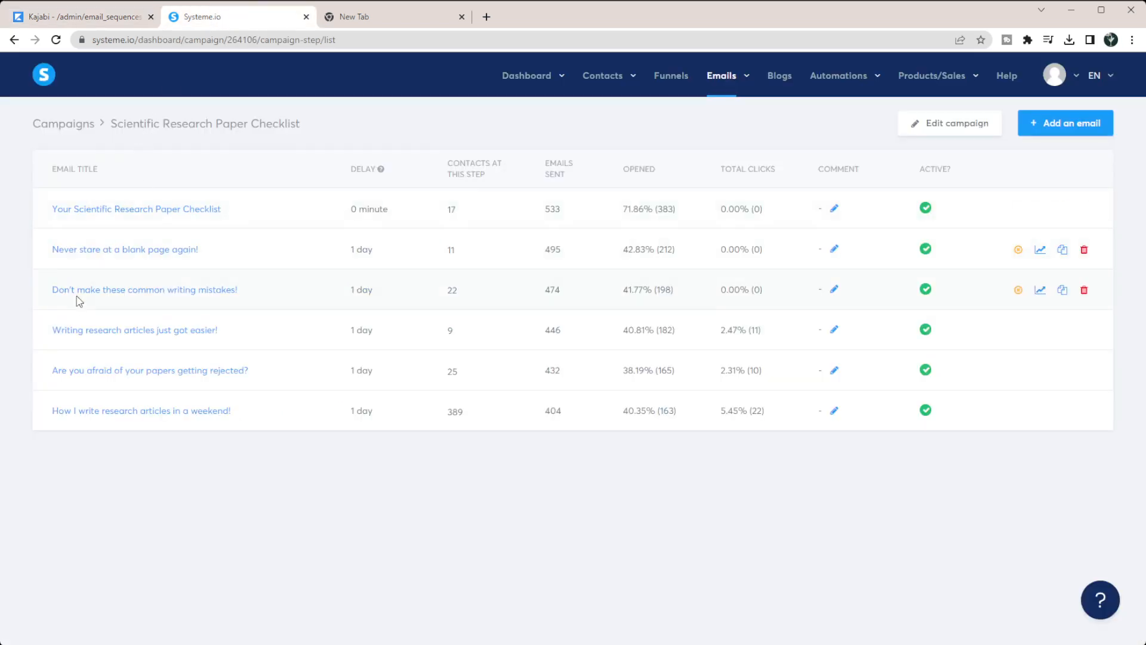
click(77, 13)
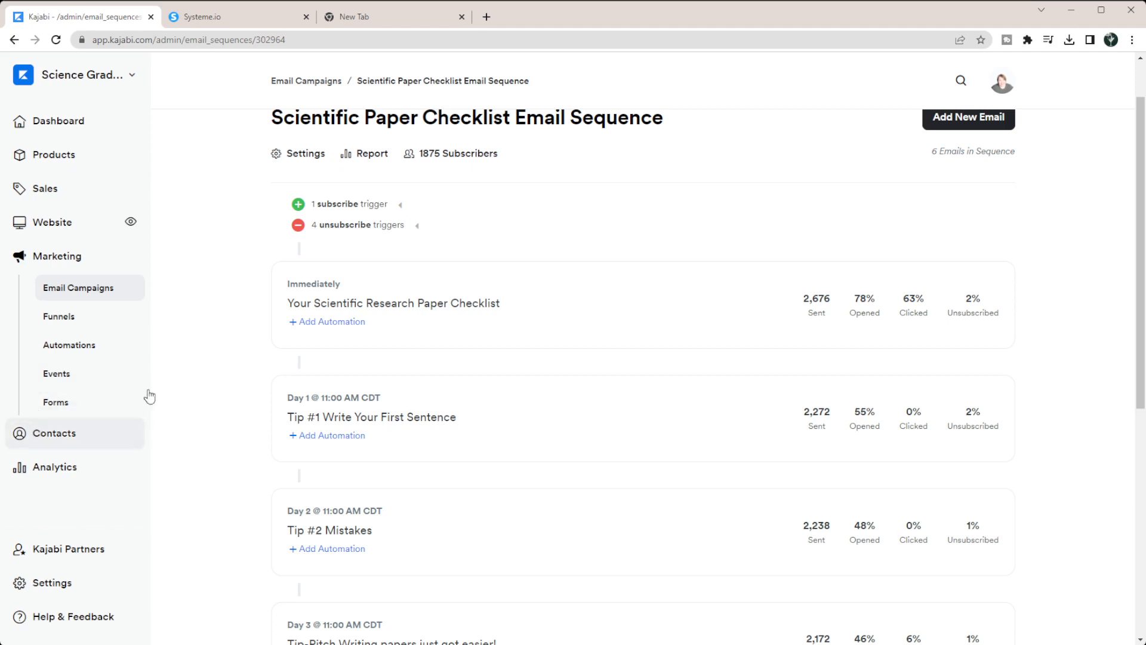
click(202, 23)
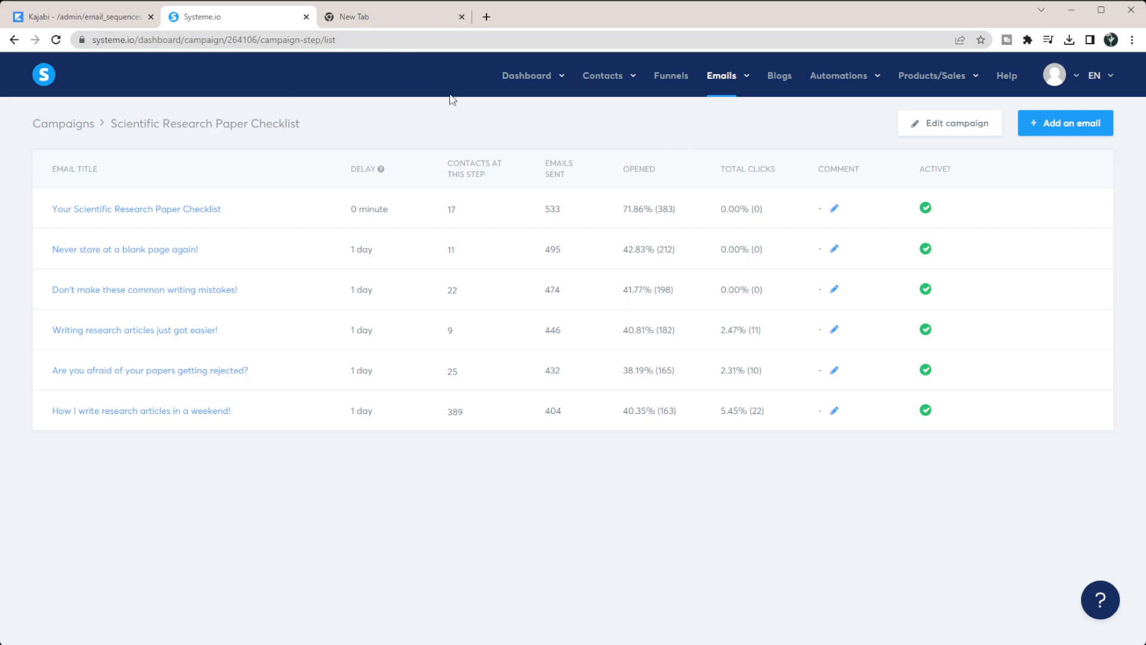
Open the Kajabi pricing page and compare the monthly prices, limits and features of the Basic, Growth and Pro plans.
click(418, 23)
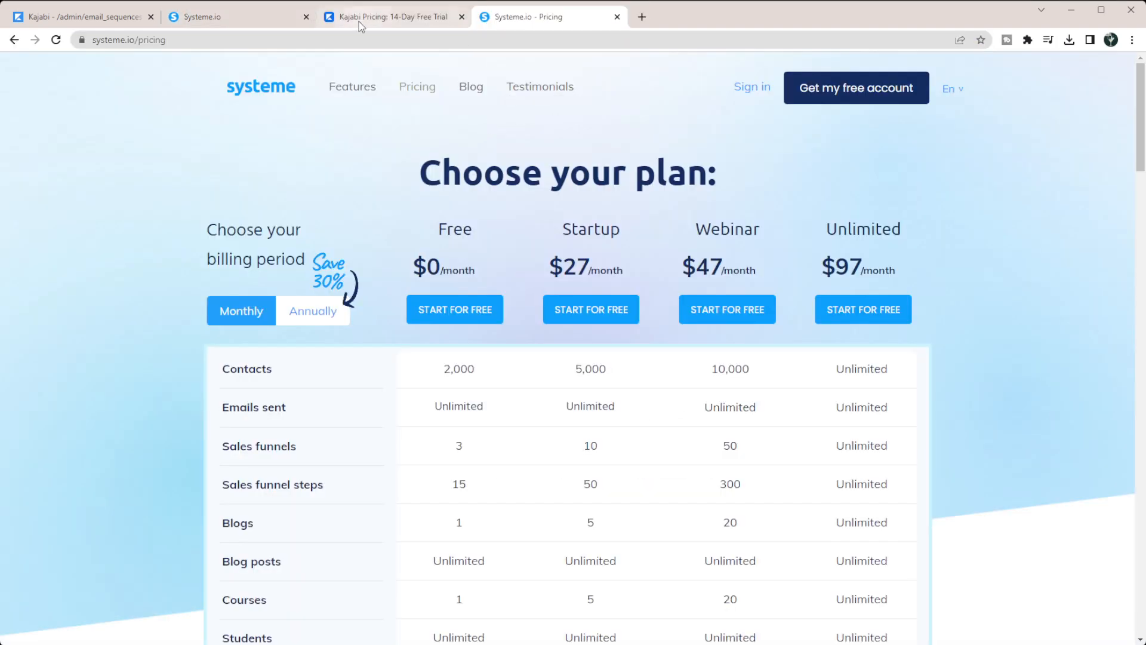
click(360, 23)
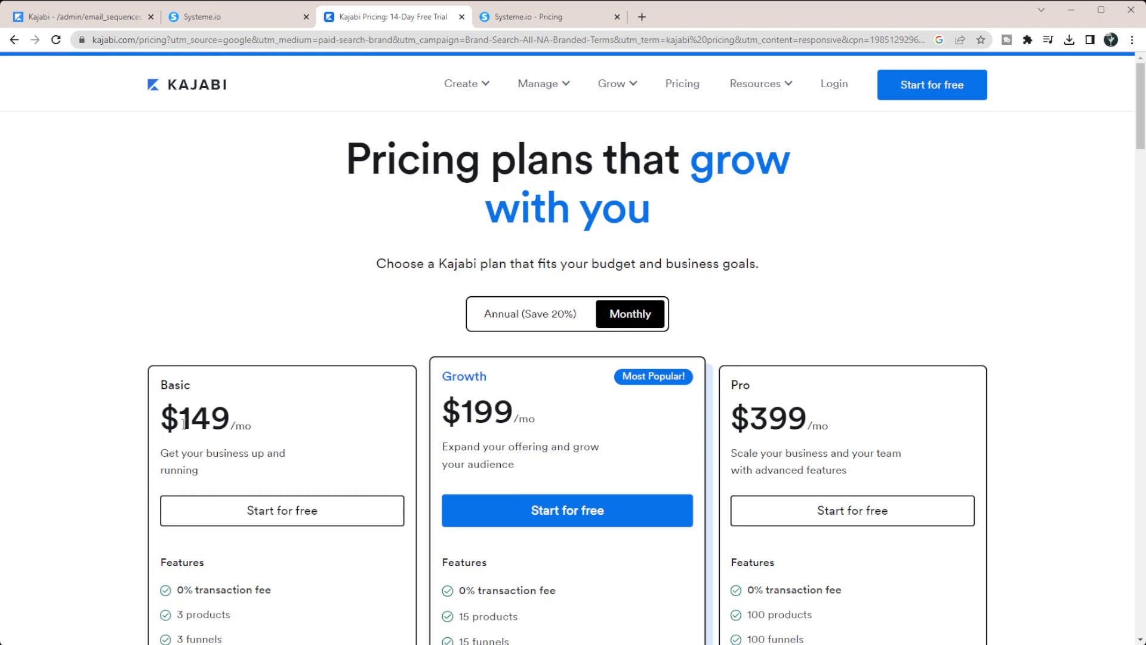
scroll(105, 391, down, 5)
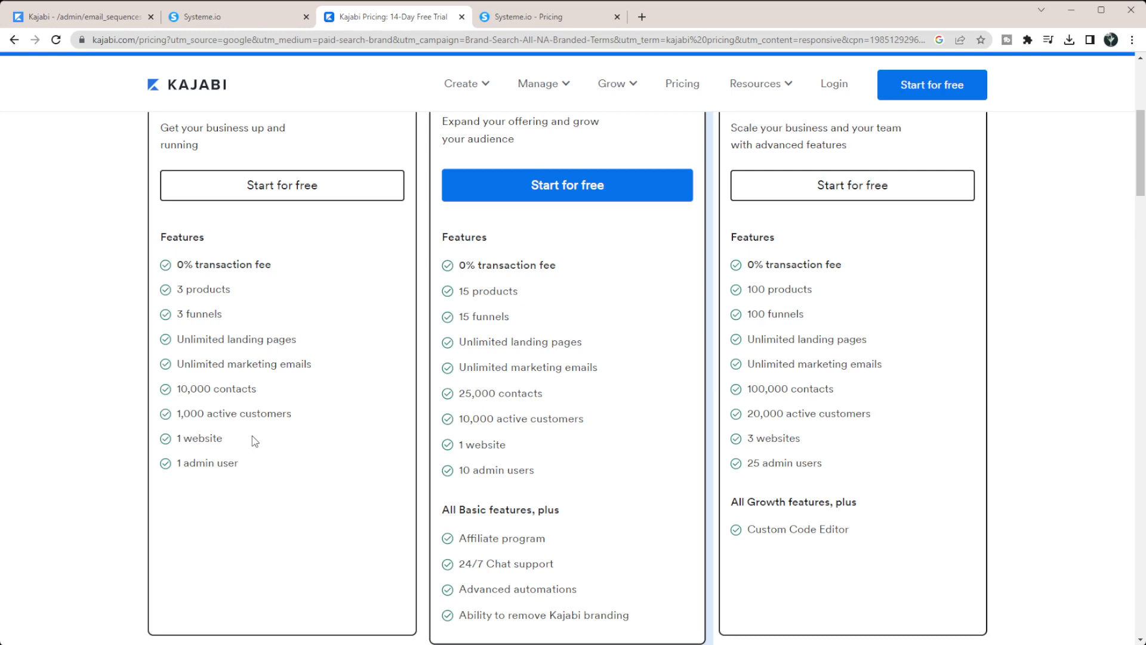
scroll(454, 484, up, 3)
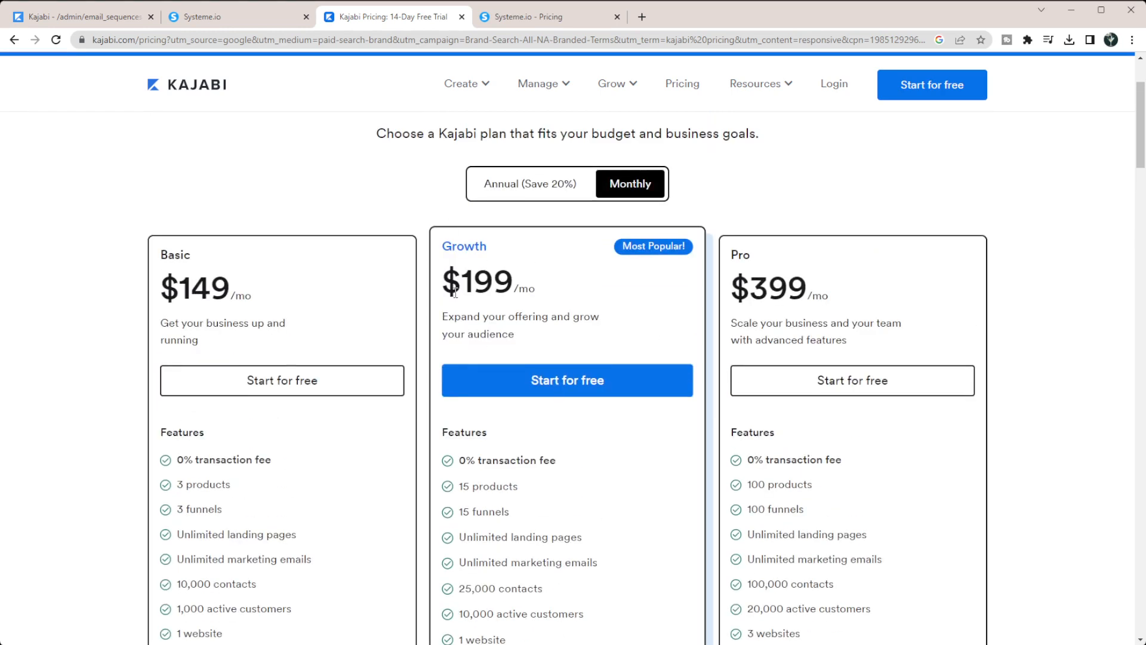
scroll(454, 293, down, 3)
scroll(517, 289, up, 1)
scroll(519, 298, down, 1)
scroll(518, 296, down, 1)
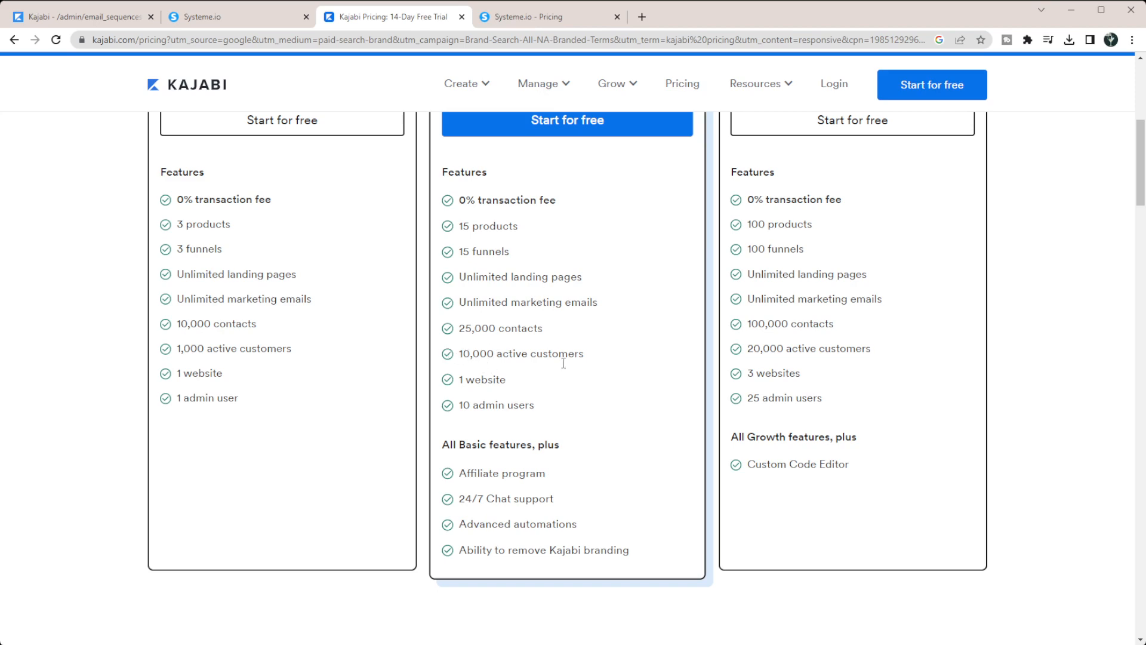
scroll(591, 356, up, 1)
scroll(591, 355, up, 6)
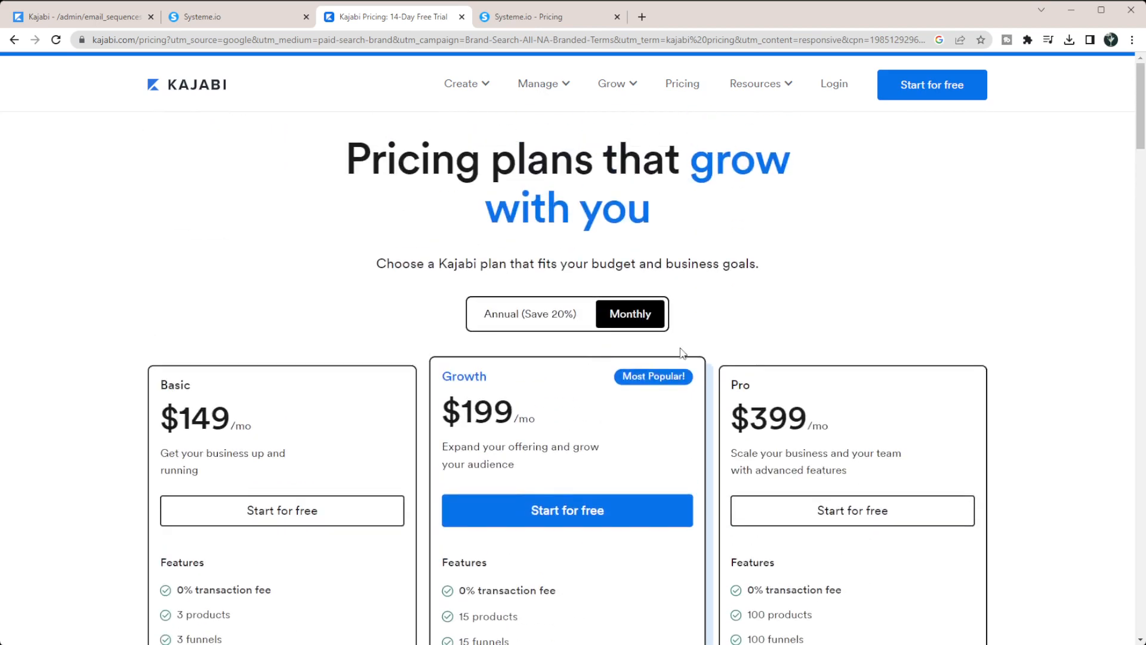
scroll(819, 306, down, 7)
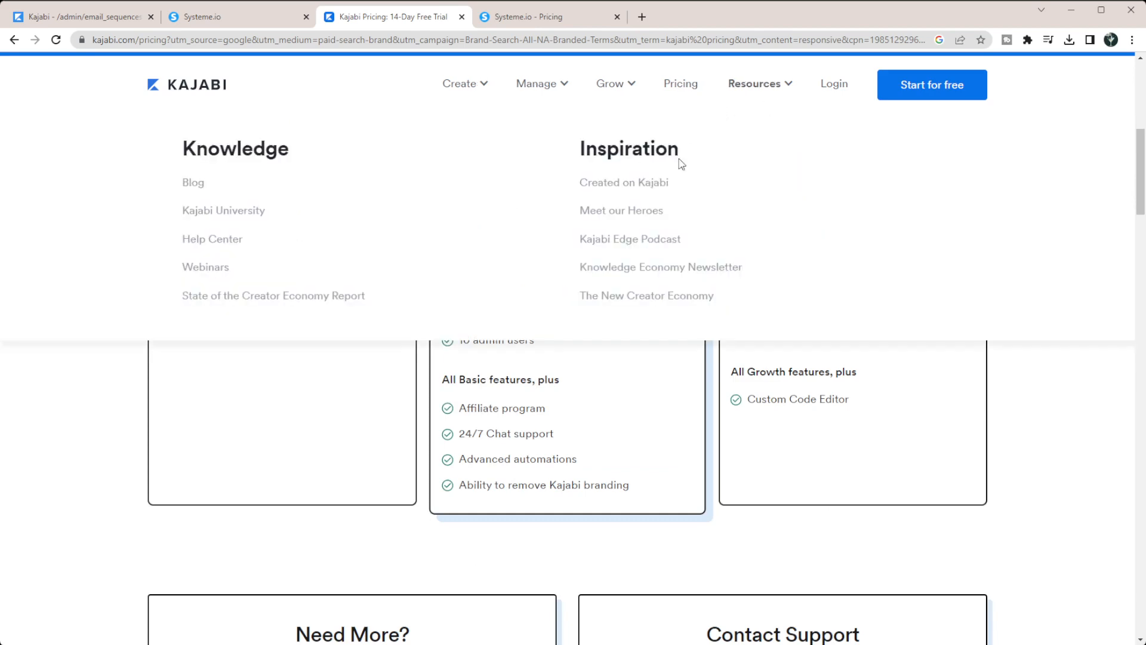
scroll(908, 413, up, 3)
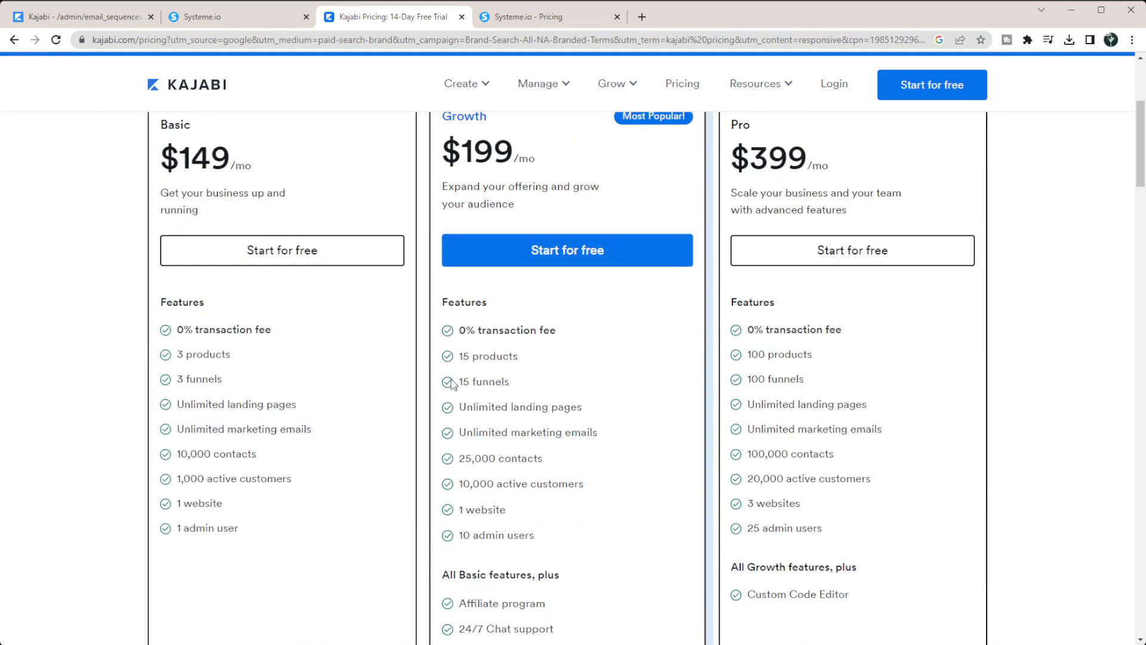
Switch to the systeme.io pricing page and examine the Free plan's limits for contacts, funnels, blogs, courses, communities and automations.
click(500, 16)
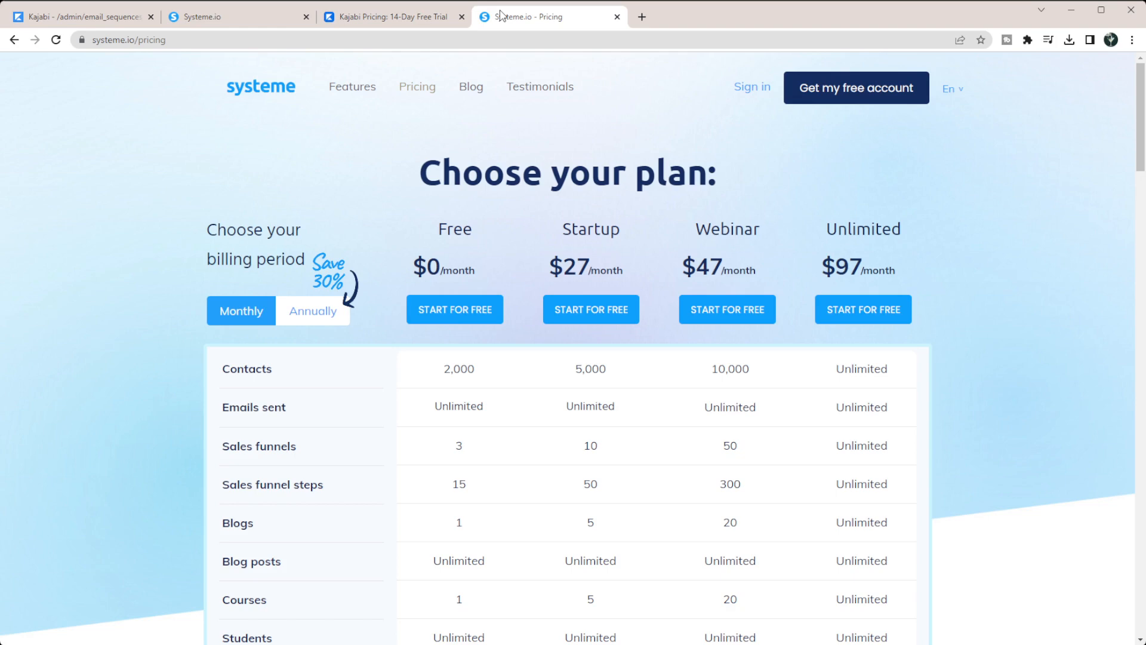
scroll(389, 349, down, 1)
scroll(389, 349, down, 1)
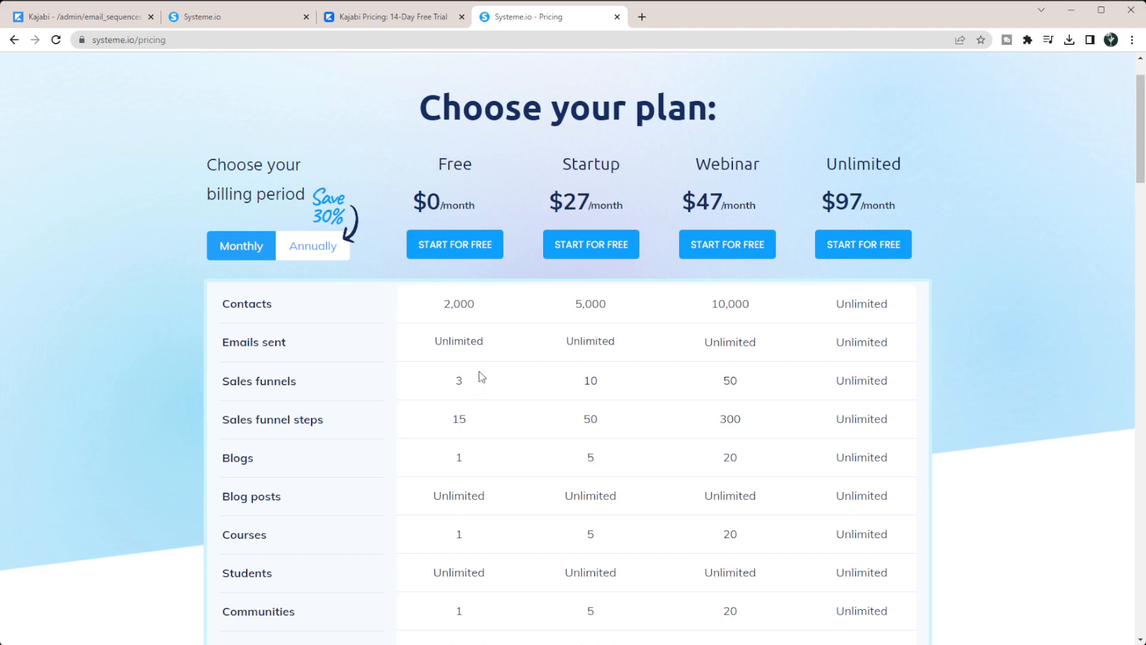
scroll(469, 375, down, 1)
scroll(469, 376, down, 1)
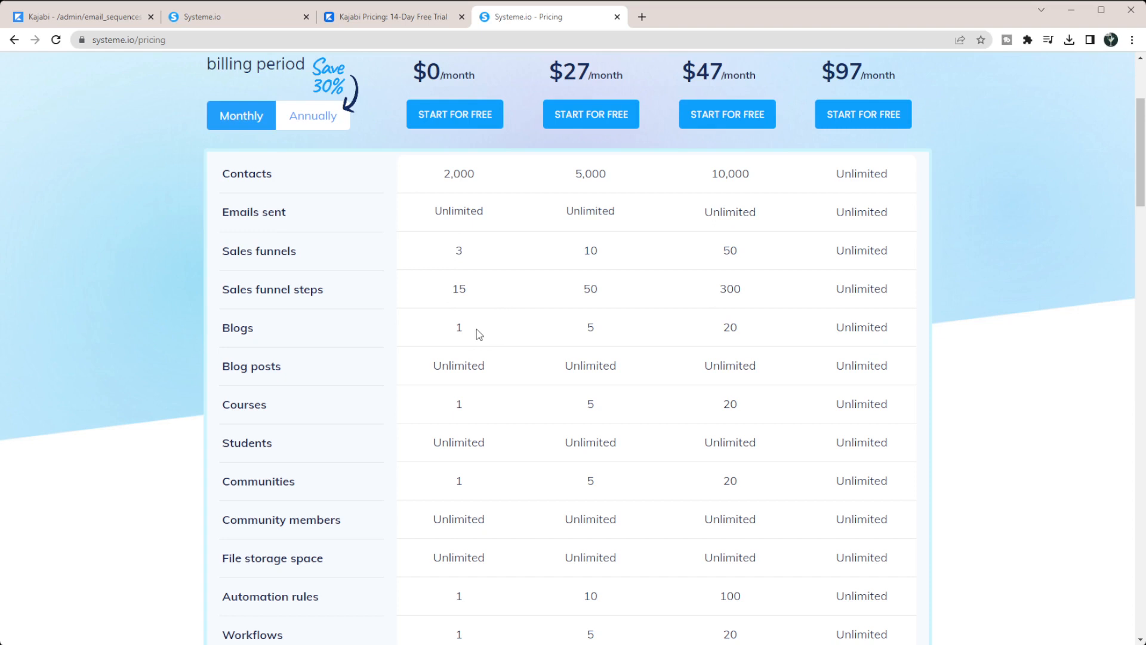
scroll(459, 365, down, 2)
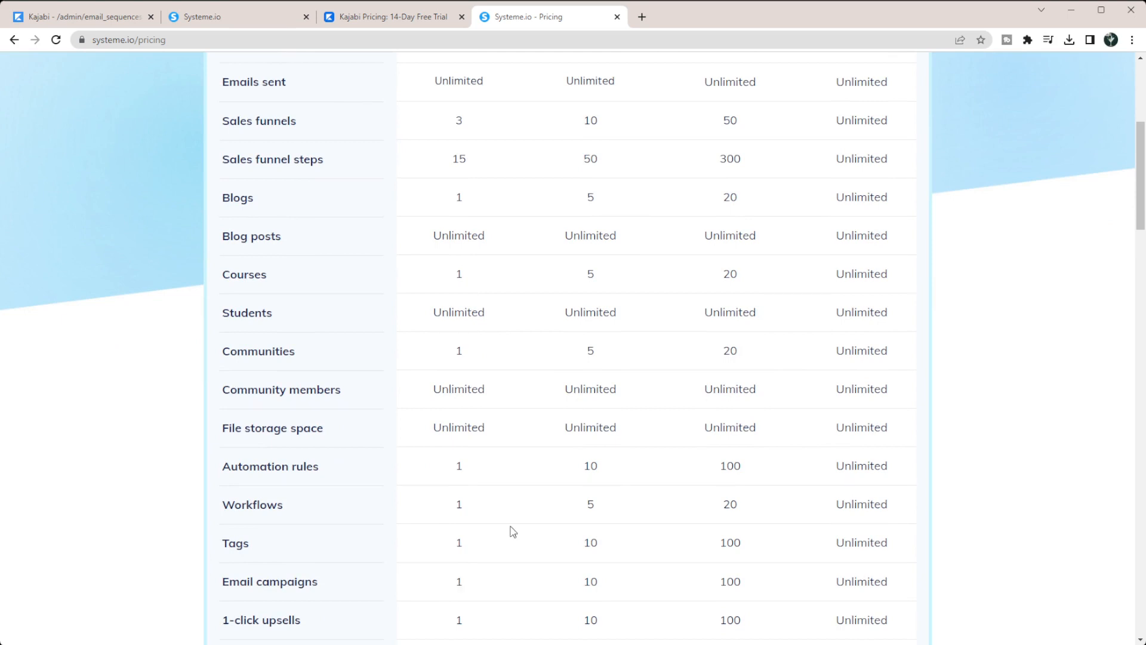
Examine the Startup plan's monthly price, limits and included features through the whole systeme.io plan comparison table.
scroll(512, 531, up, 4)
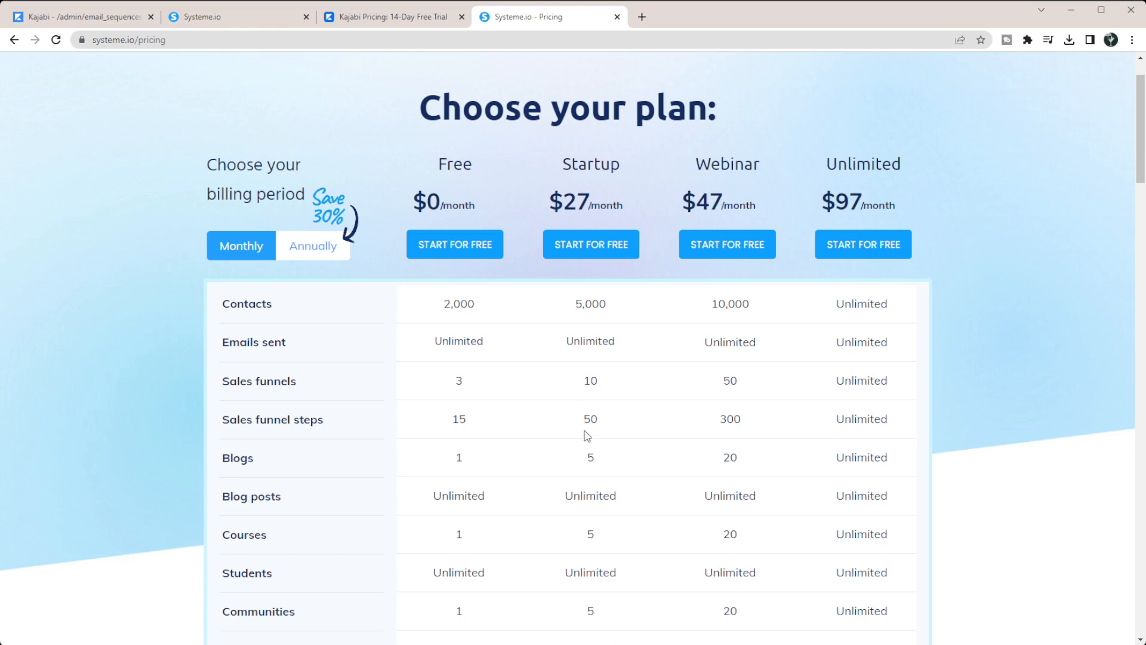
scroll(594, 422, down, 1)
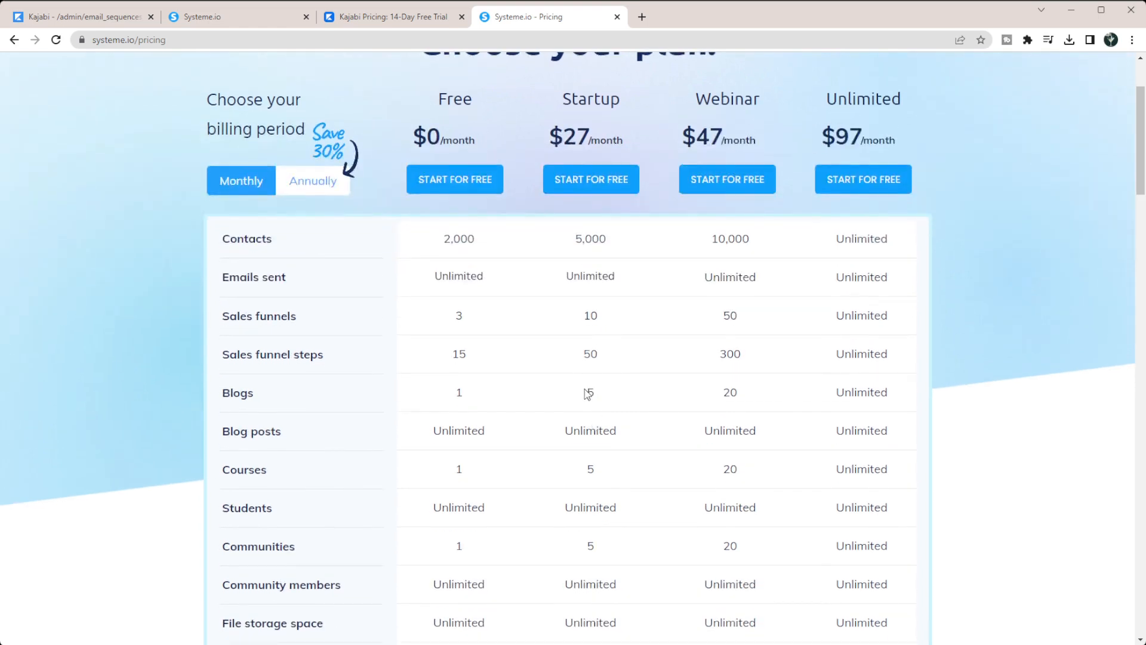
scroll(587, 394, down, 7)
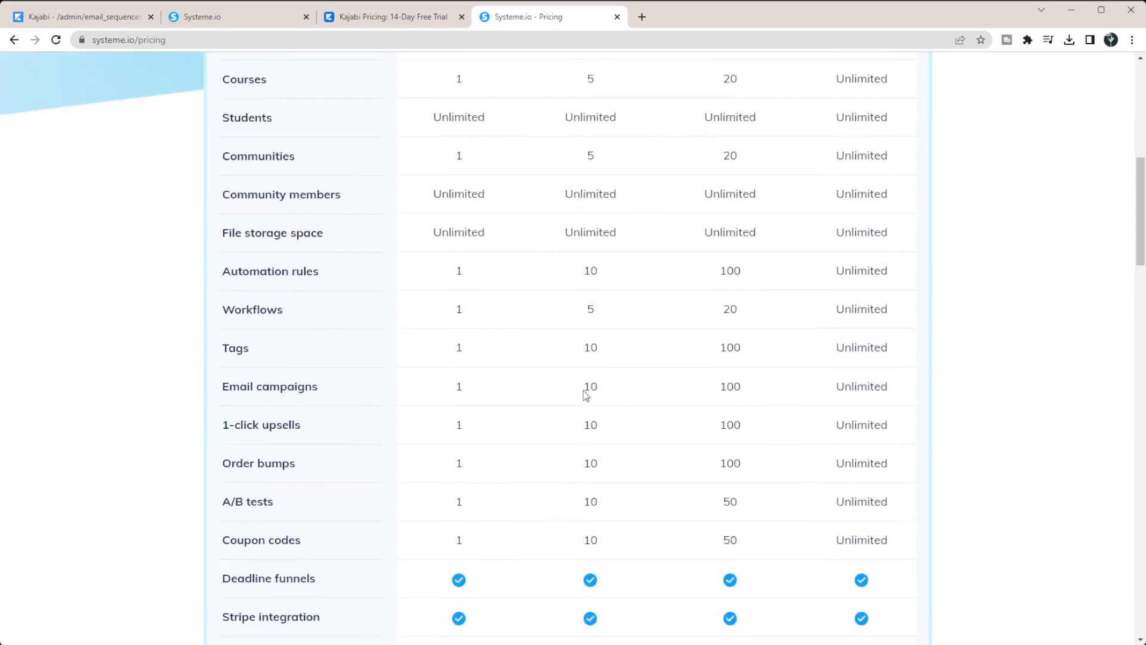
scroll(585, 394, down, 7)
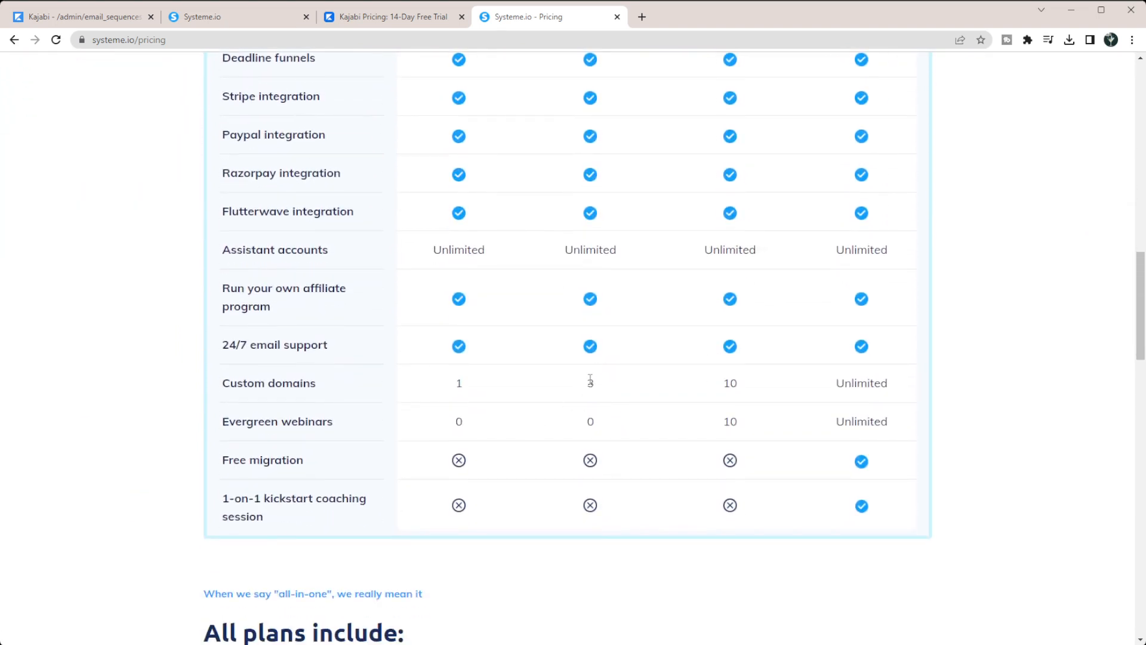
scroll(584, 441, up, 4)
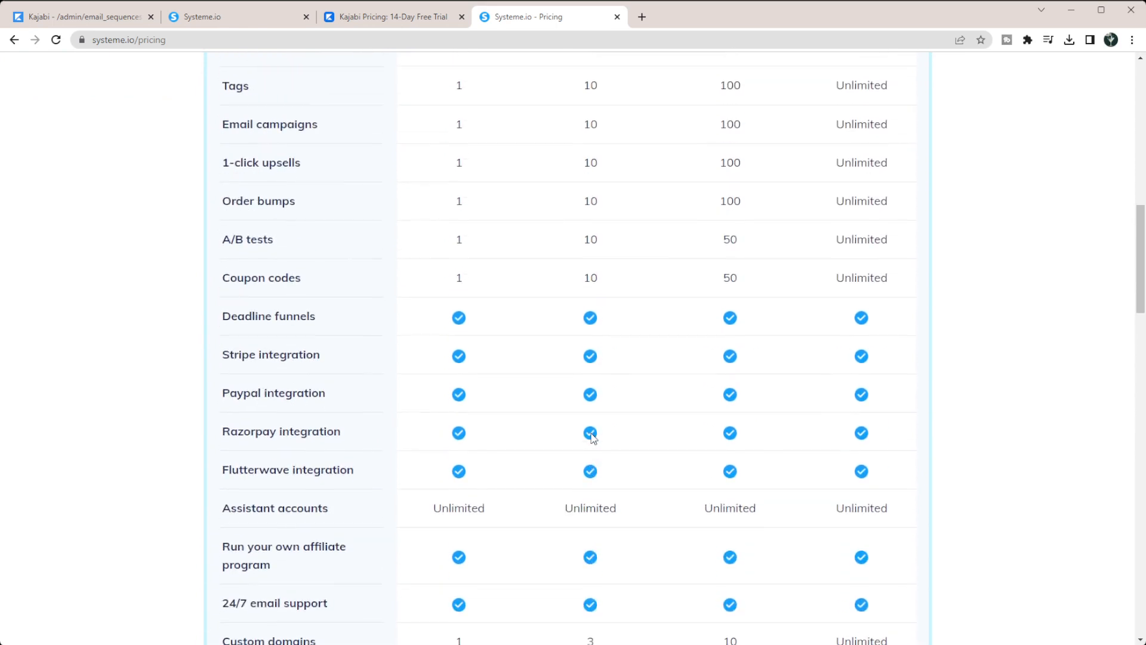
scroll(567, 376, up, 1)
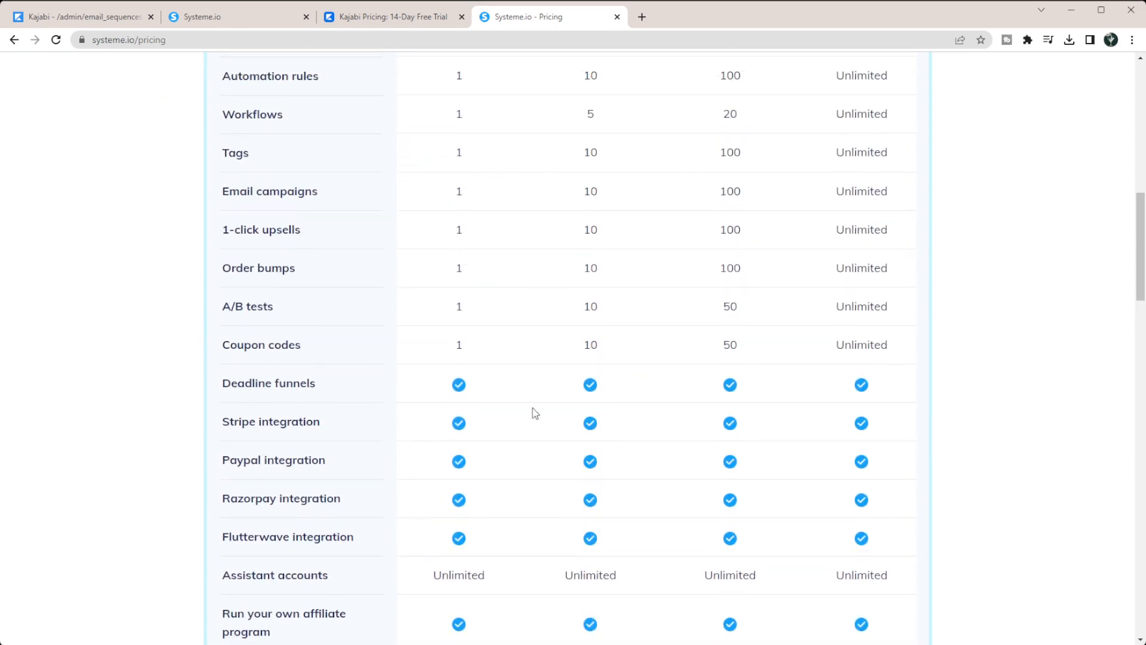
scroll(597, 447, up, 1)
scroll(603, 475, up, 3)
scroll(599, 489, up, 3)
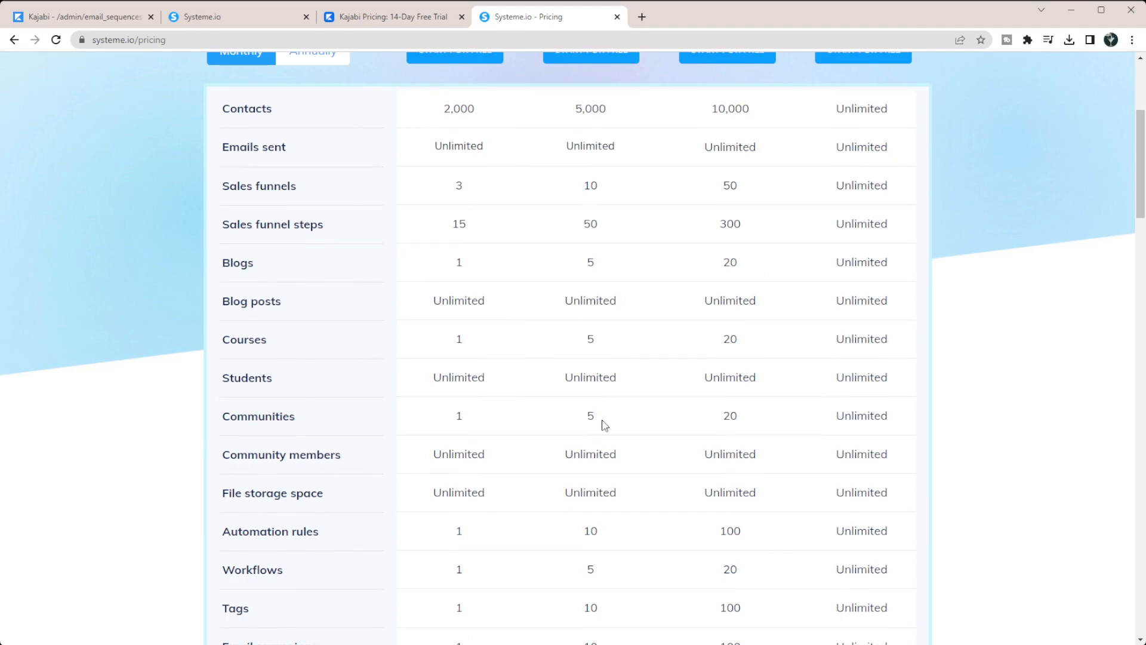
Review the Webinar plan's monthly price and its limits for contacts, sales funnels, blogs and courses.
scroll(603, 448, up, 1)
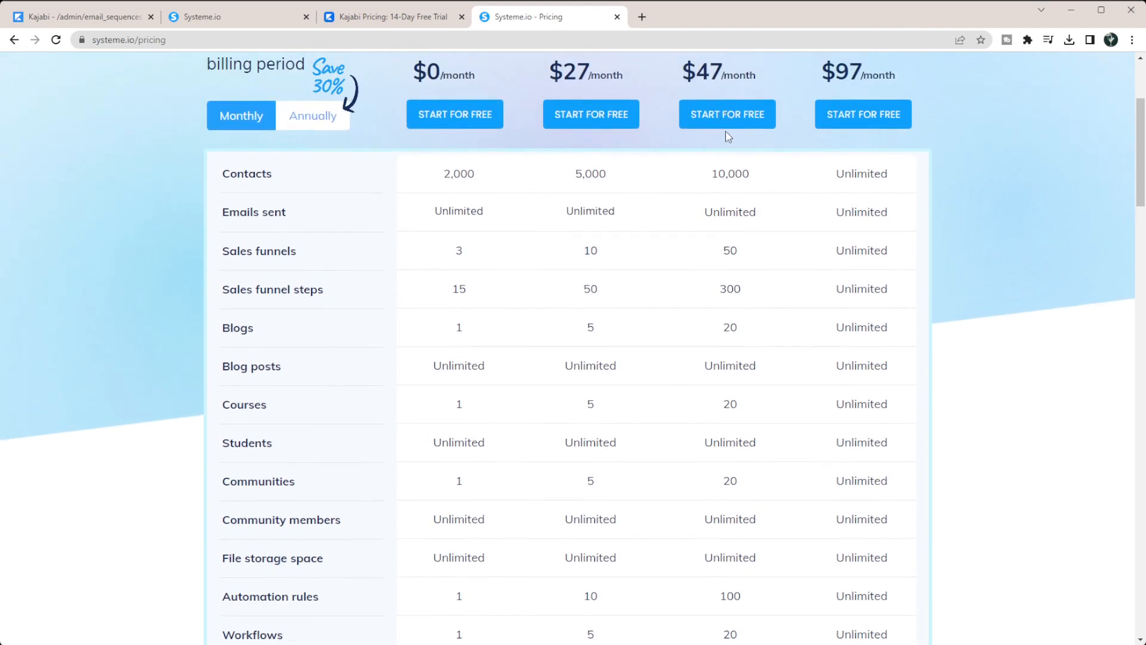
scroll(749, 258, up, 3)
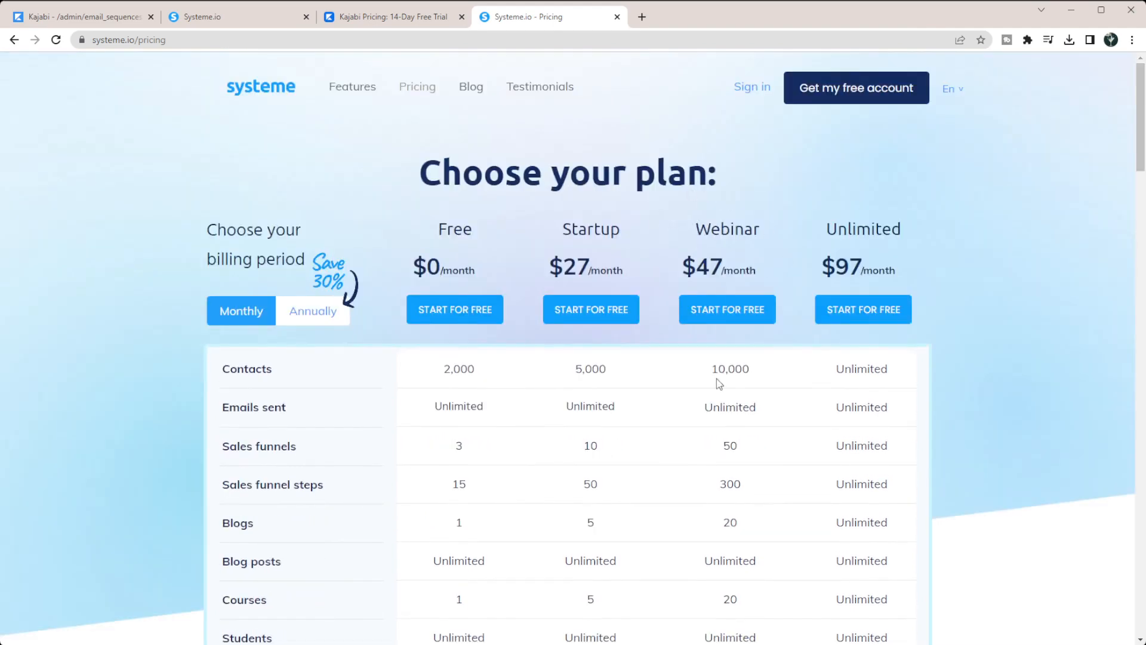
scroll(717, 334, down, 2)
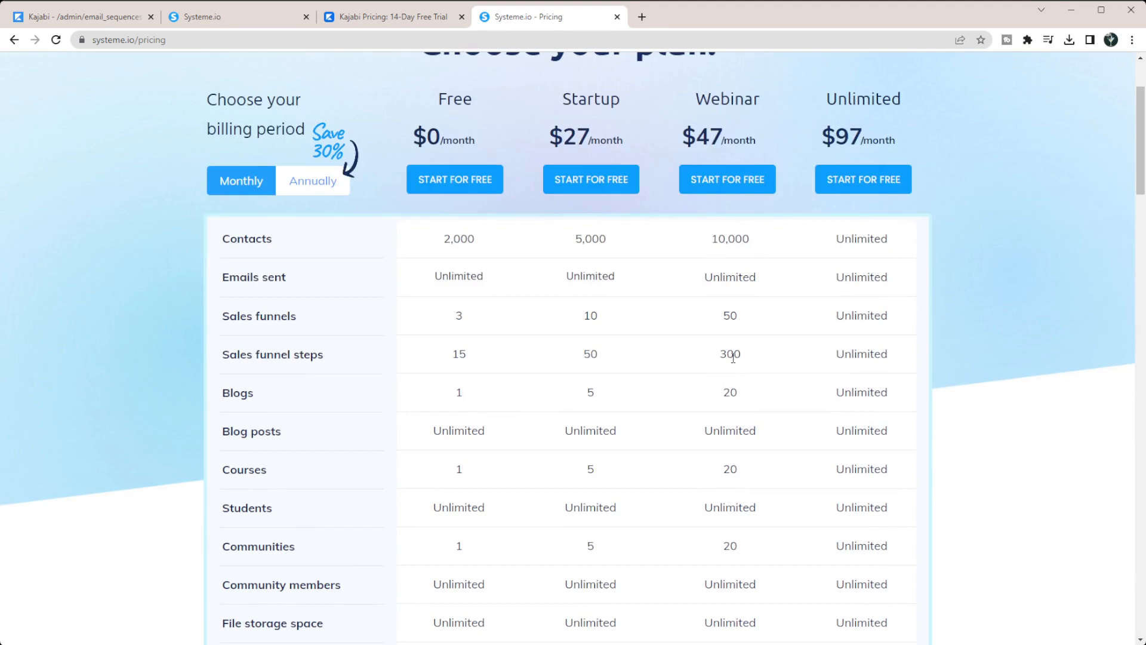
scroll(733, 357, down, 1)
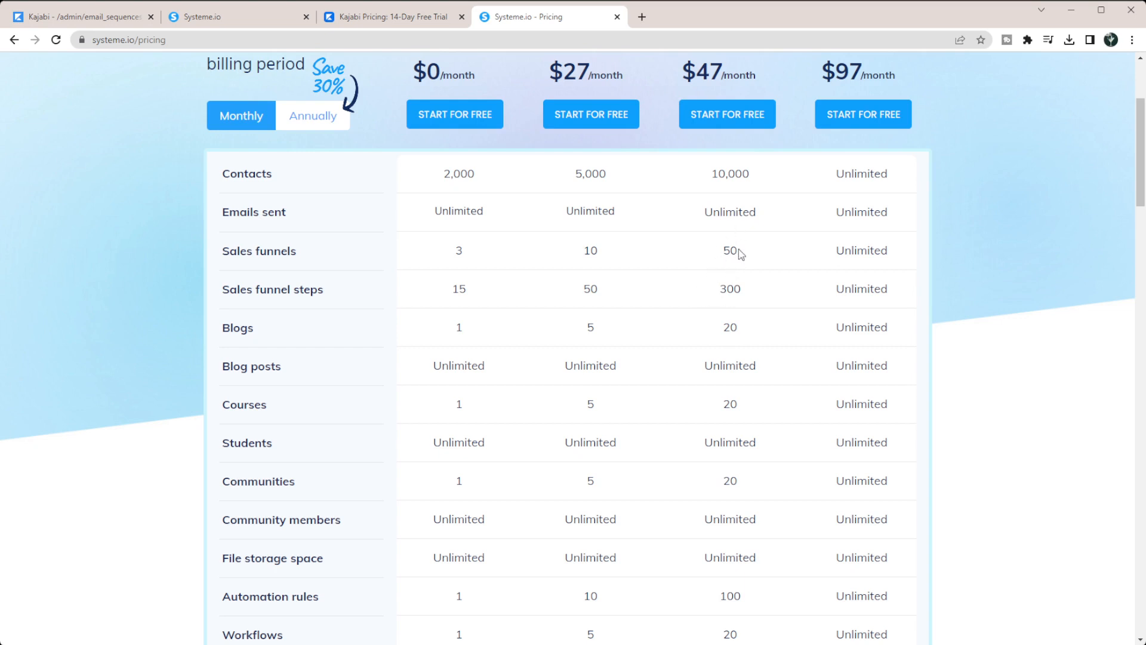
Review the Unlimited plan's features down the systeme.io comparison table and return towards the plan prices.
scroll(728, 232, up, 2)
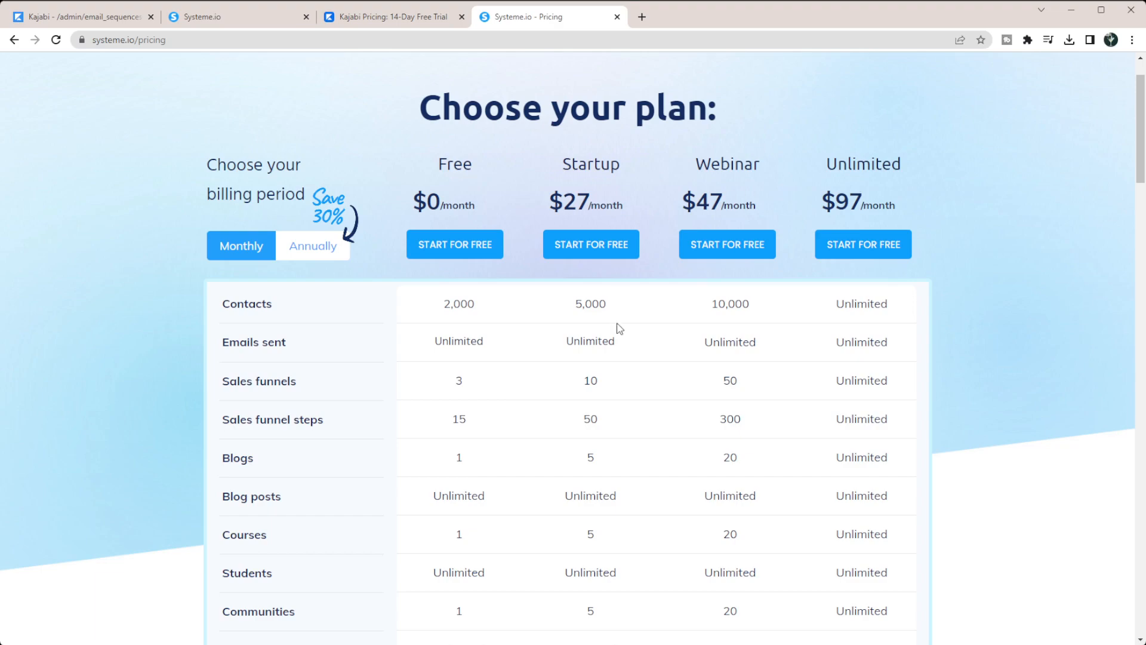
scroll(1005, 305, down, 6)
scroll(1004, 316, down, 4)
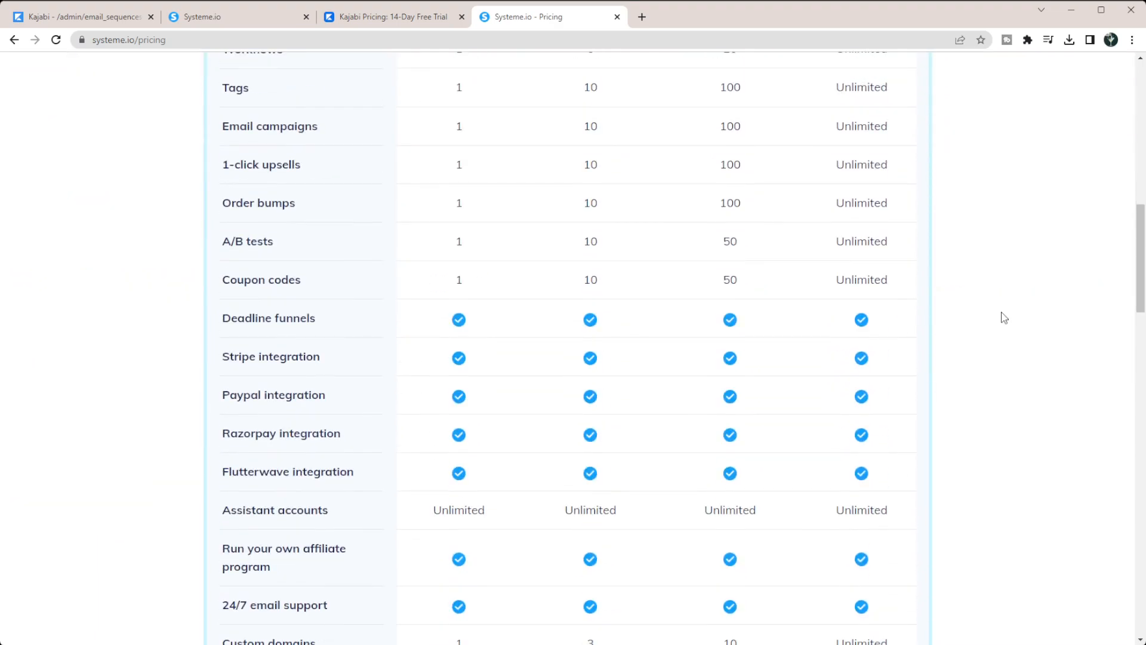
scroll(837, 422, down, 7)
scroll(840, 404, up, 20)
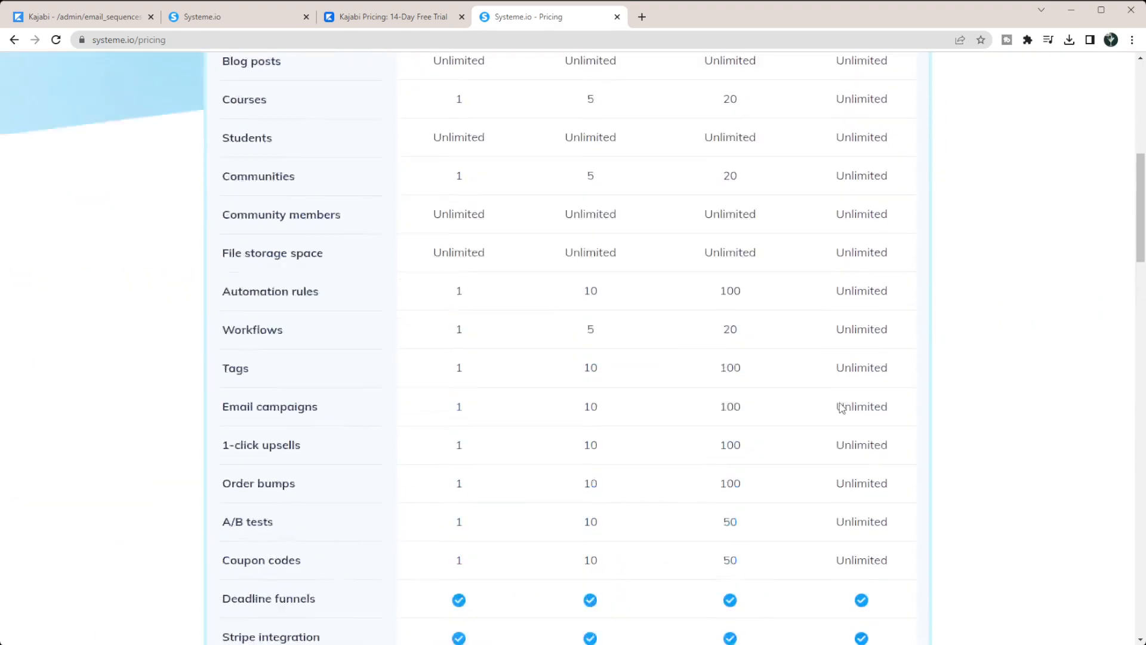